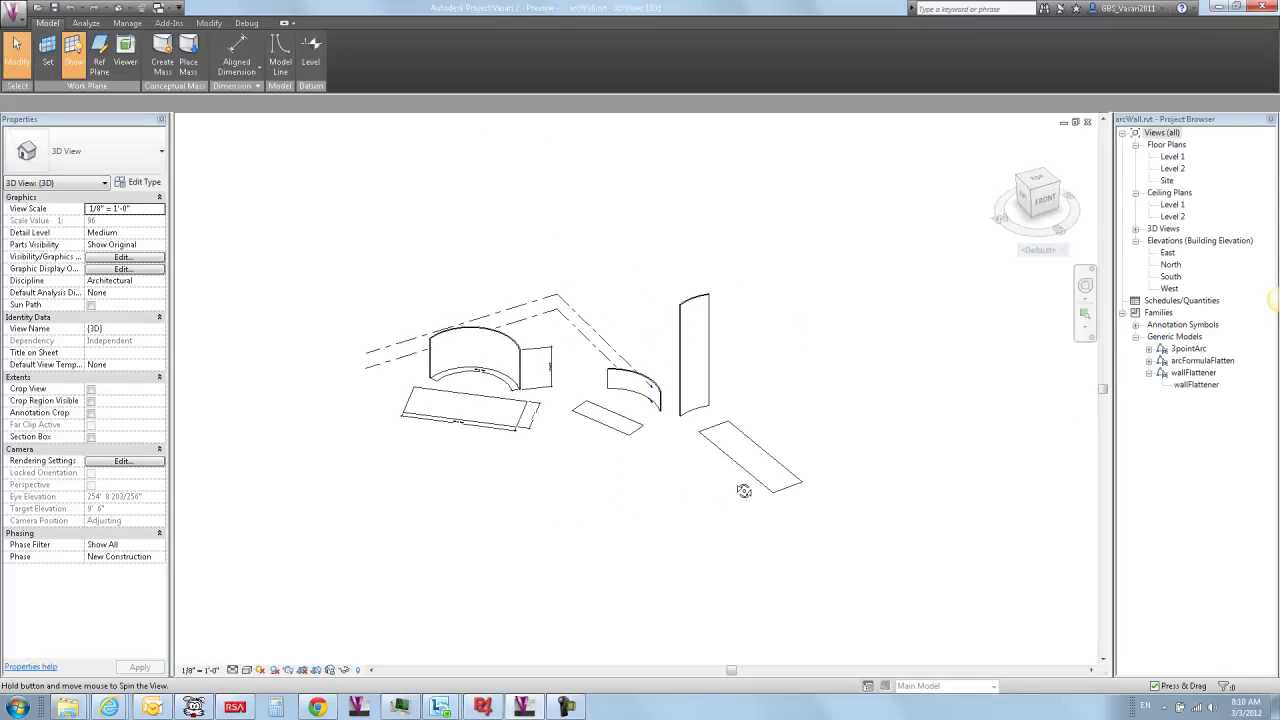
- Raise the top of the large curved wall to a height of about 37' 4 27/32" and select its flattened panel
{"action": "scroll", "coordinate": [416, 388], "scroll_direction": "up", "scroll_amount": 5}
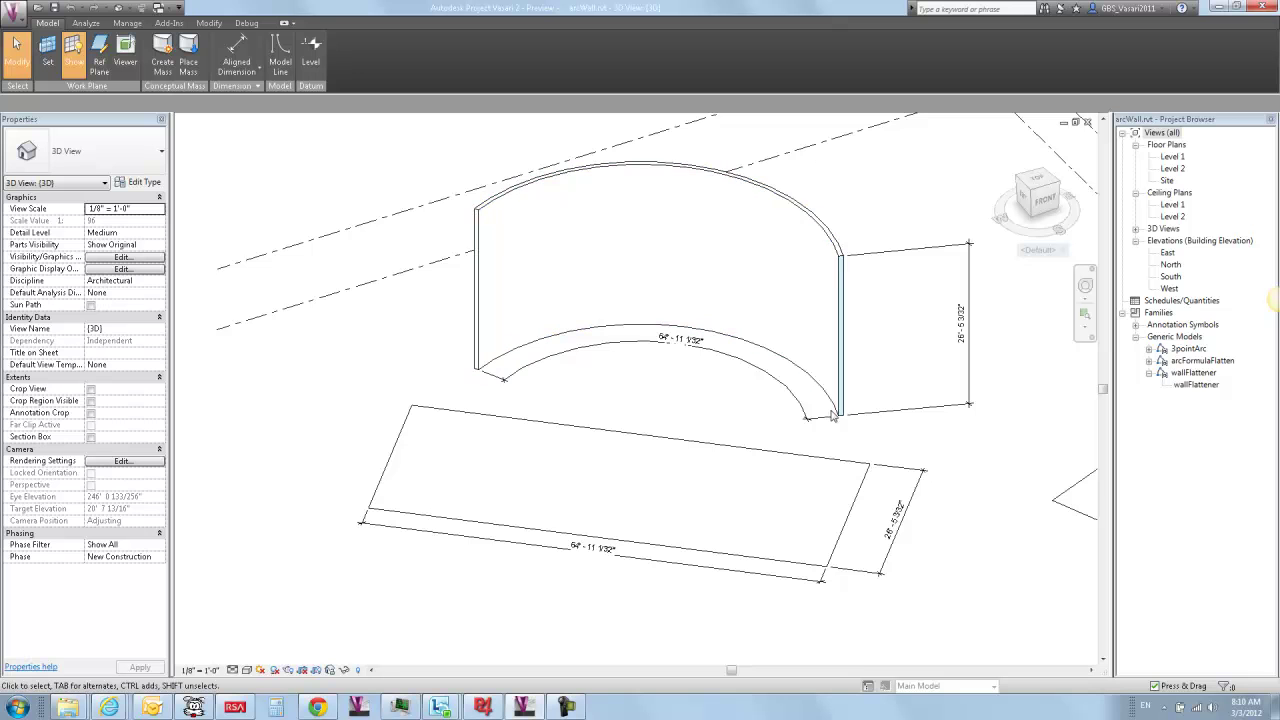
{"action": "middle_click_drag", "start_coordinate": [737, 567], "coordinate": [617, 363], "text": "shift"}
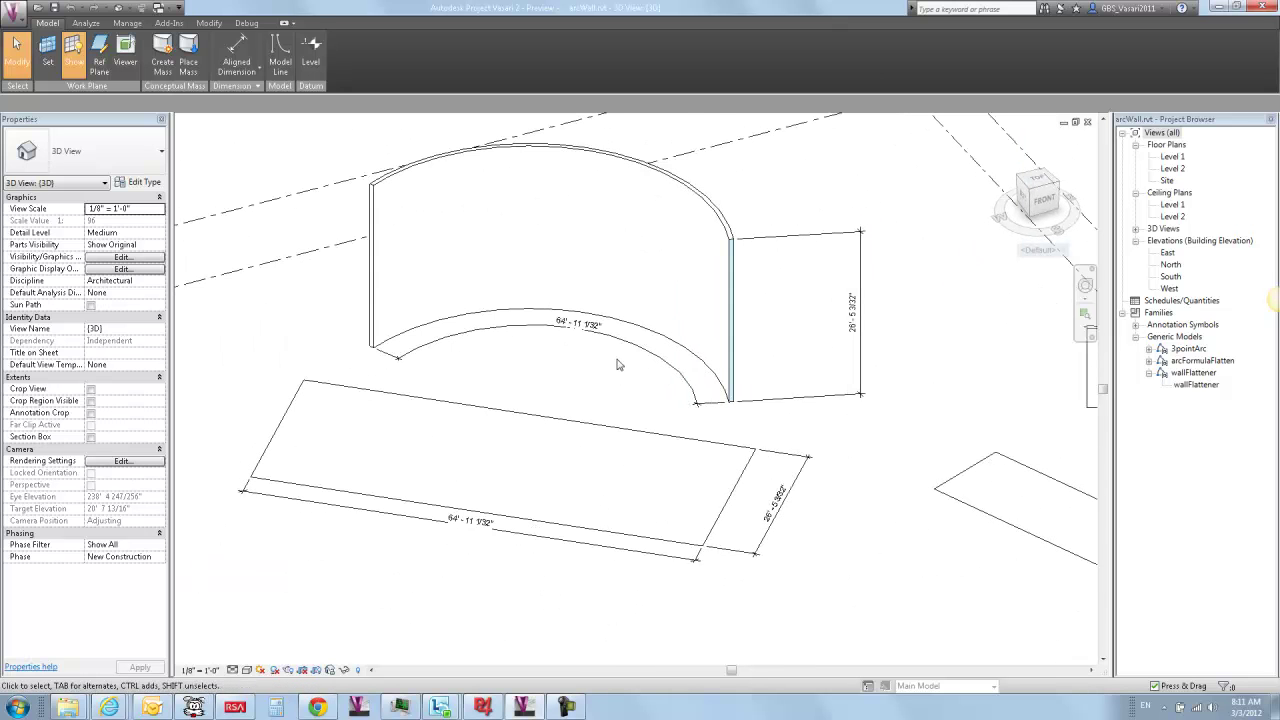
{"action": "left_click", "coordinate": [577, 295]}
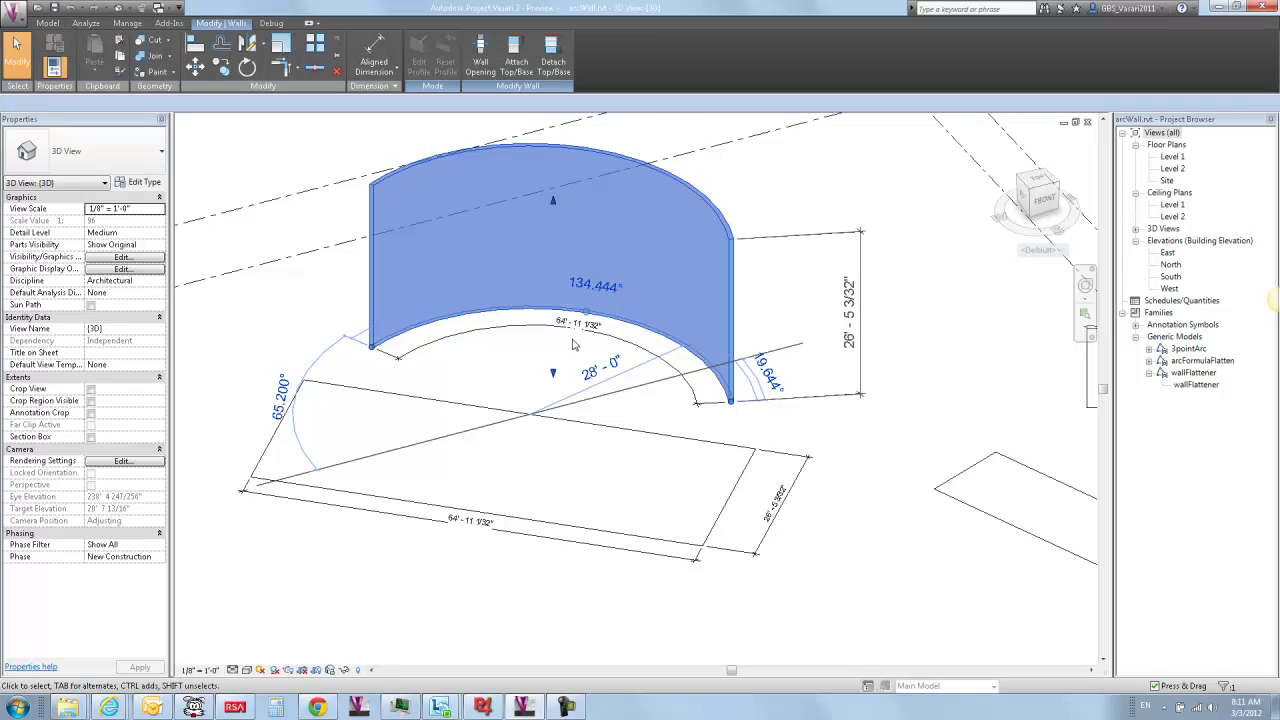
{"action": "left_click_drag", "start_coordinate": [550, 140], "coordinate": [550, 137]}
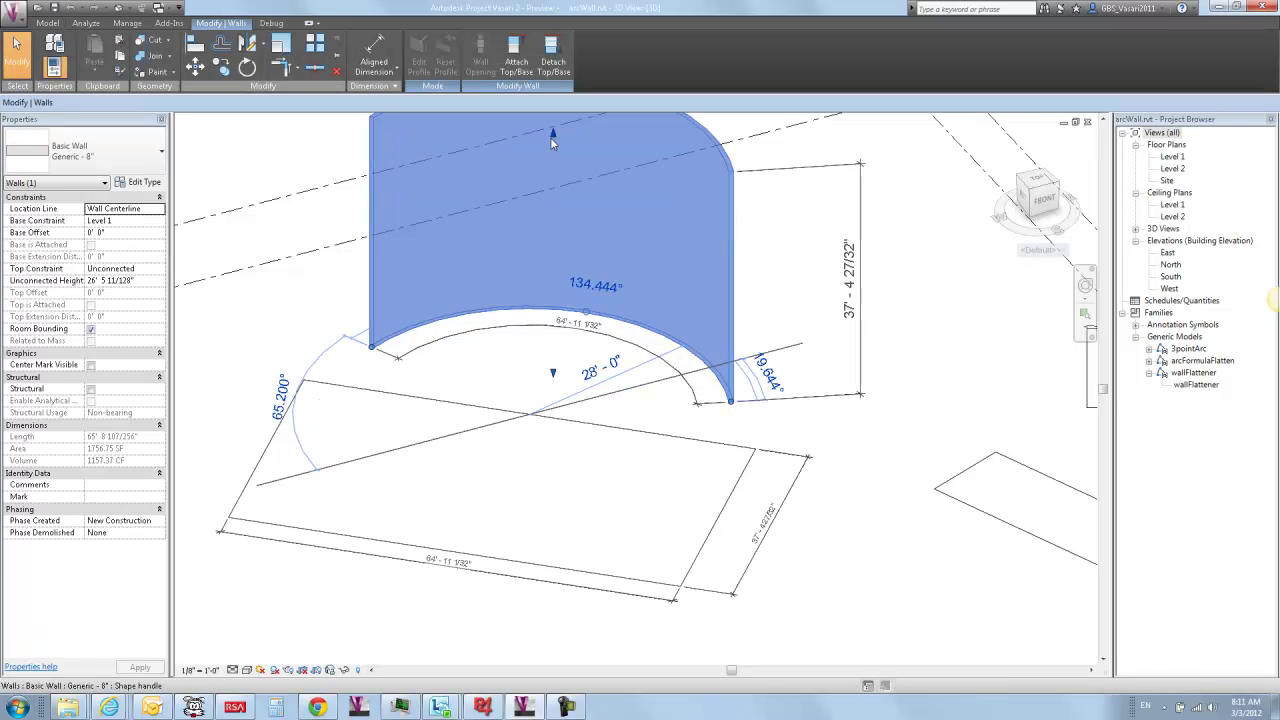
{"action": "left_click", "coordinate": [505, 538]}
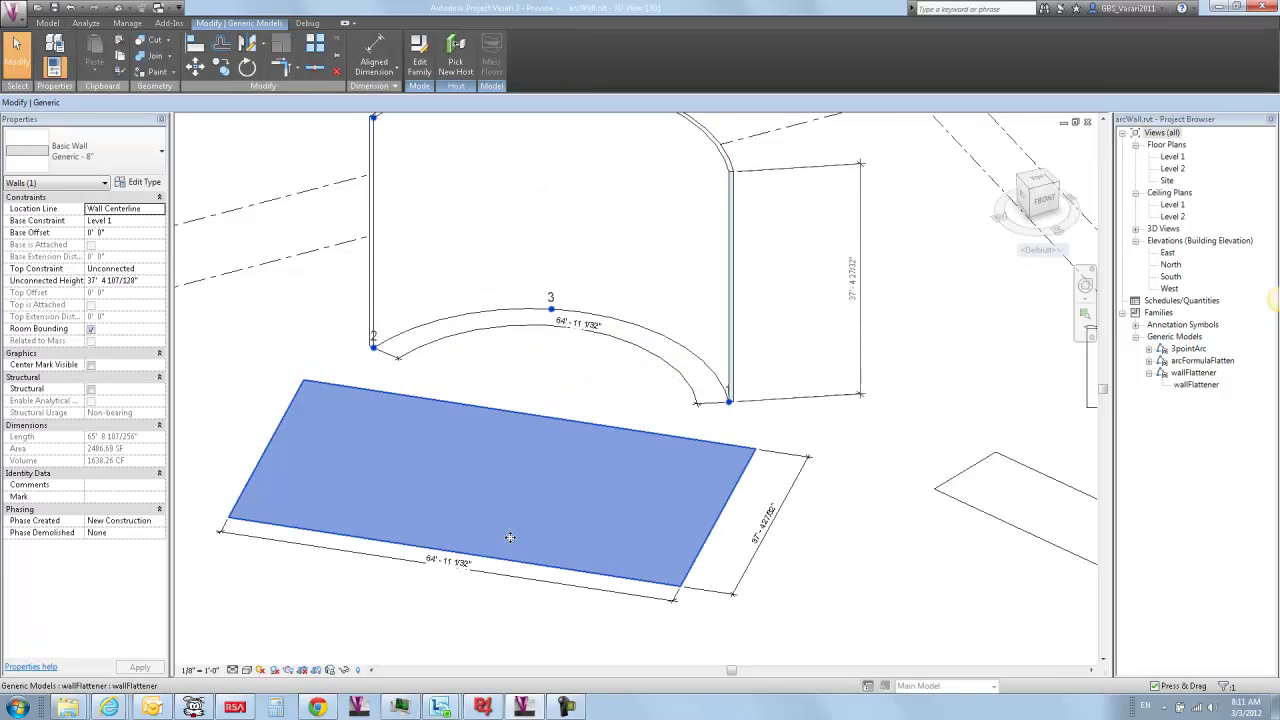
{"action": "middle_click_drag", "start_coordinate": [791, 573], "coordinate": [831, 577], "text": "shift"}
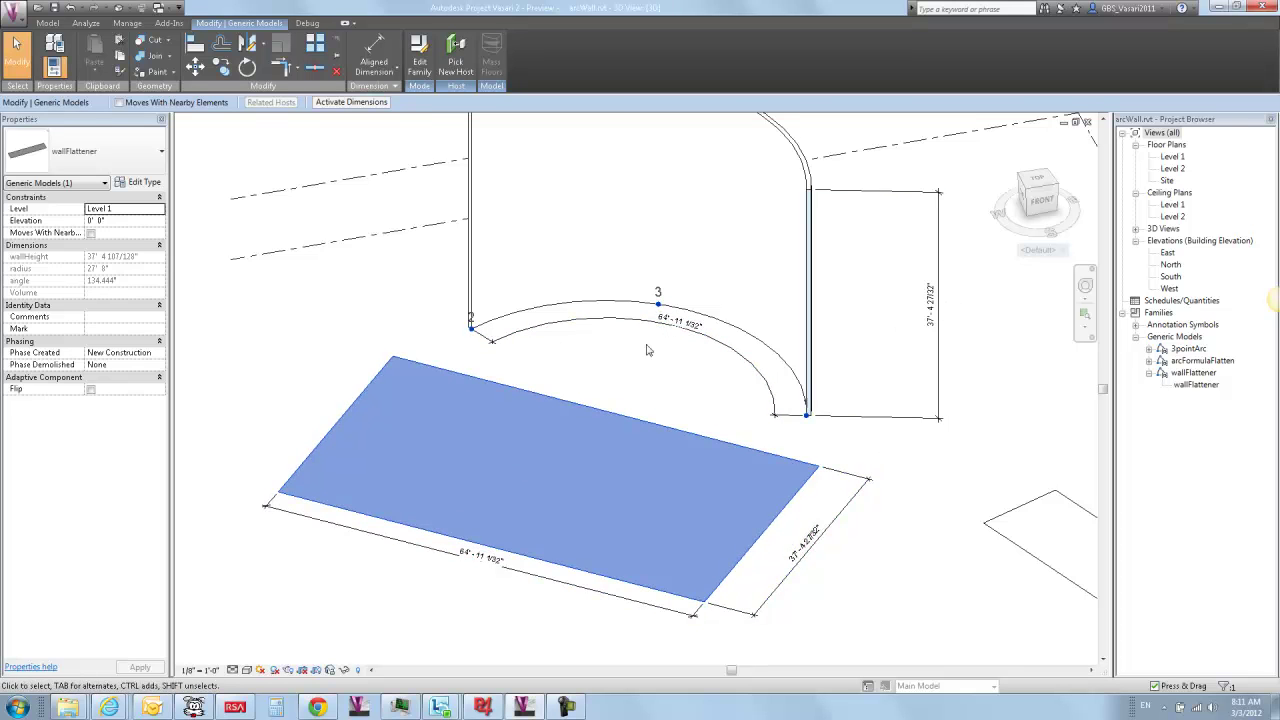
- Shorten the large curved wall to a 90° arc and enlarge its radius to about 34' 6"
{"action": "left_click", "coordinate": [712, 376]}
{"action": "left_click", "coordinate": [811, 420]}
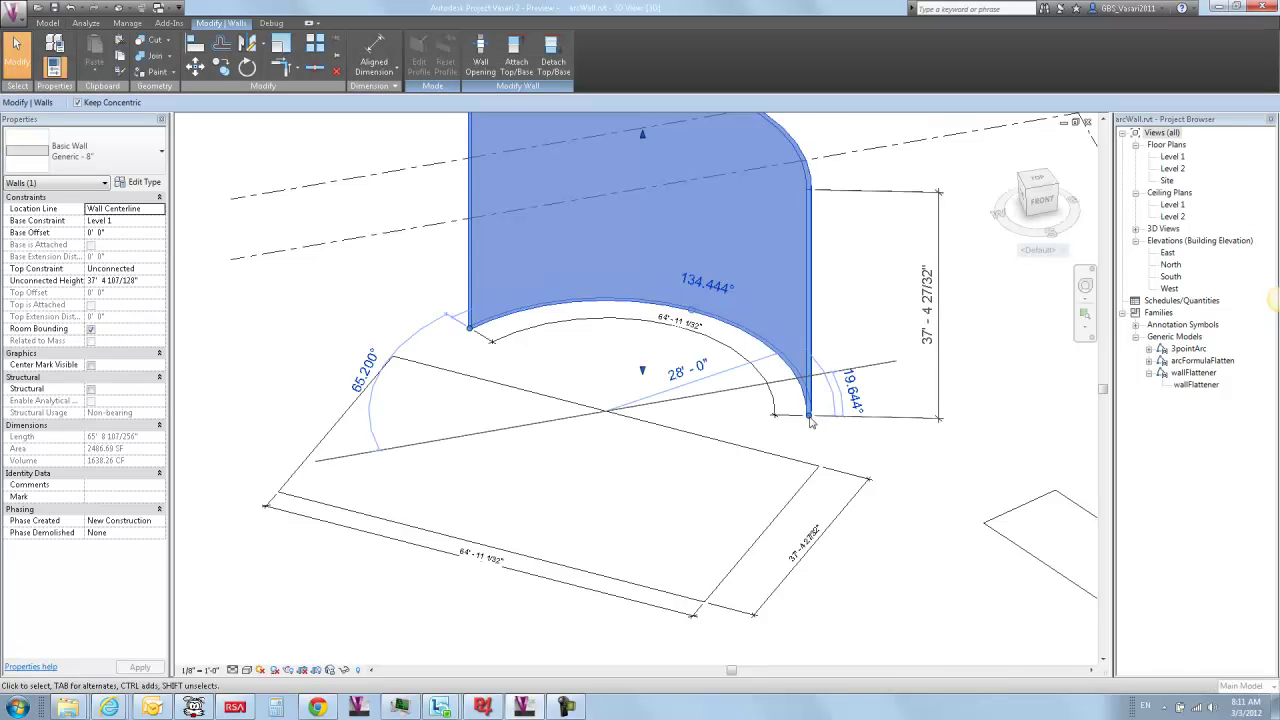
{"action": "left_click_drag", "start_coordinate": [811, 420], "coordinate": [740, 368]}
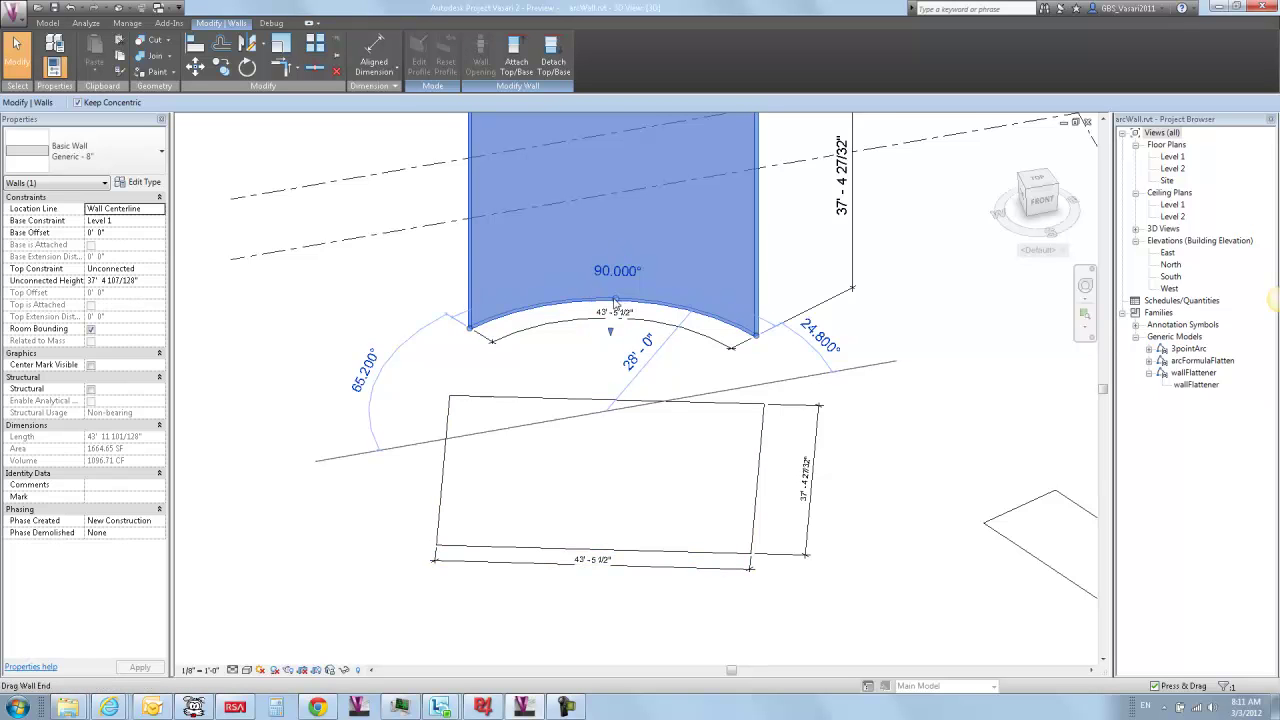
{"action": "left_click_drag", "start_coordinate": [617, 302], "coordinate": [615, 276]}
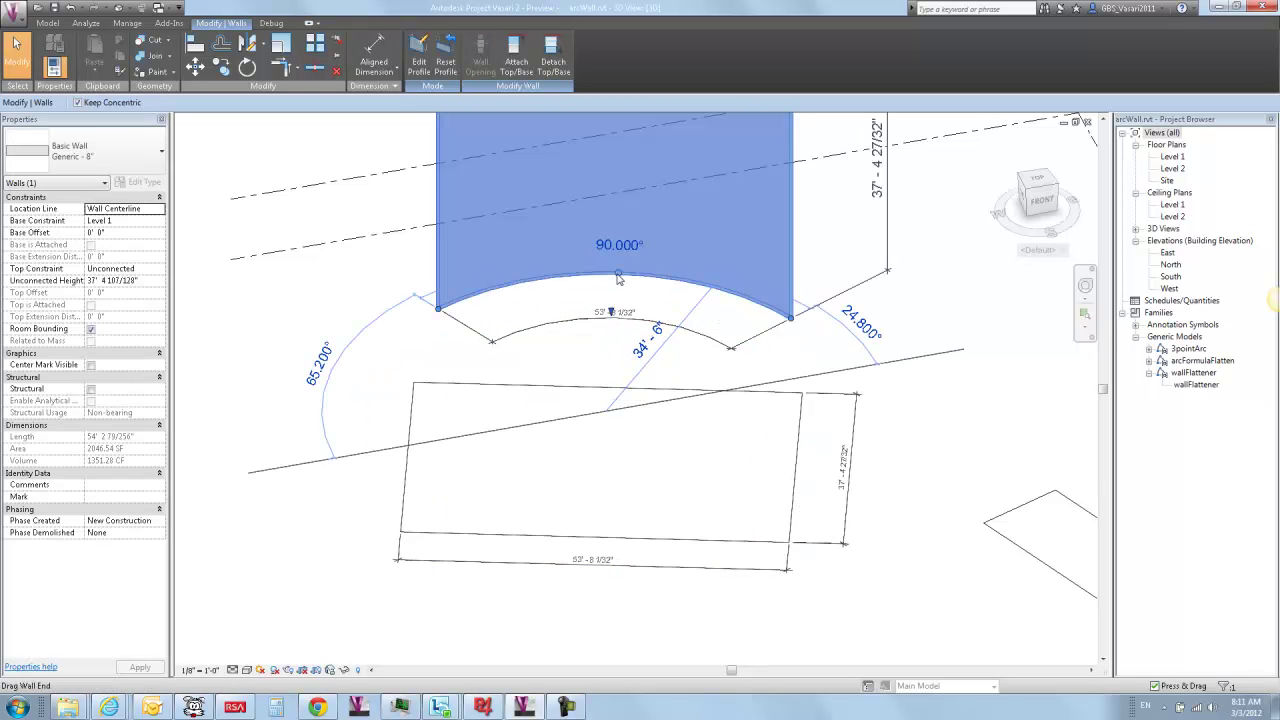
{"action": "left_click", "coordinate": [706, 397]}
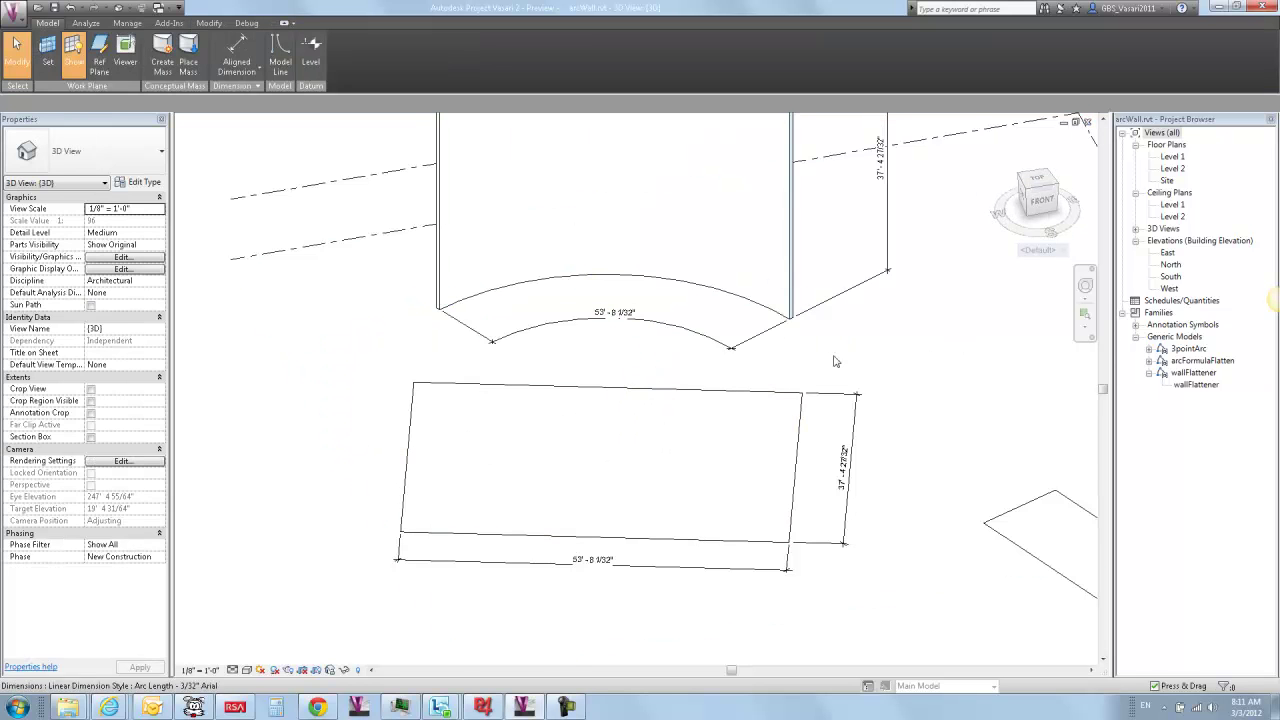
- Open the wallFlattener family of the large wall's flattened panel for editing
{"action": "middle_click_drag", "start_coordinate": [891, 394], "coordinate": [608, 371], "text": "shift"}
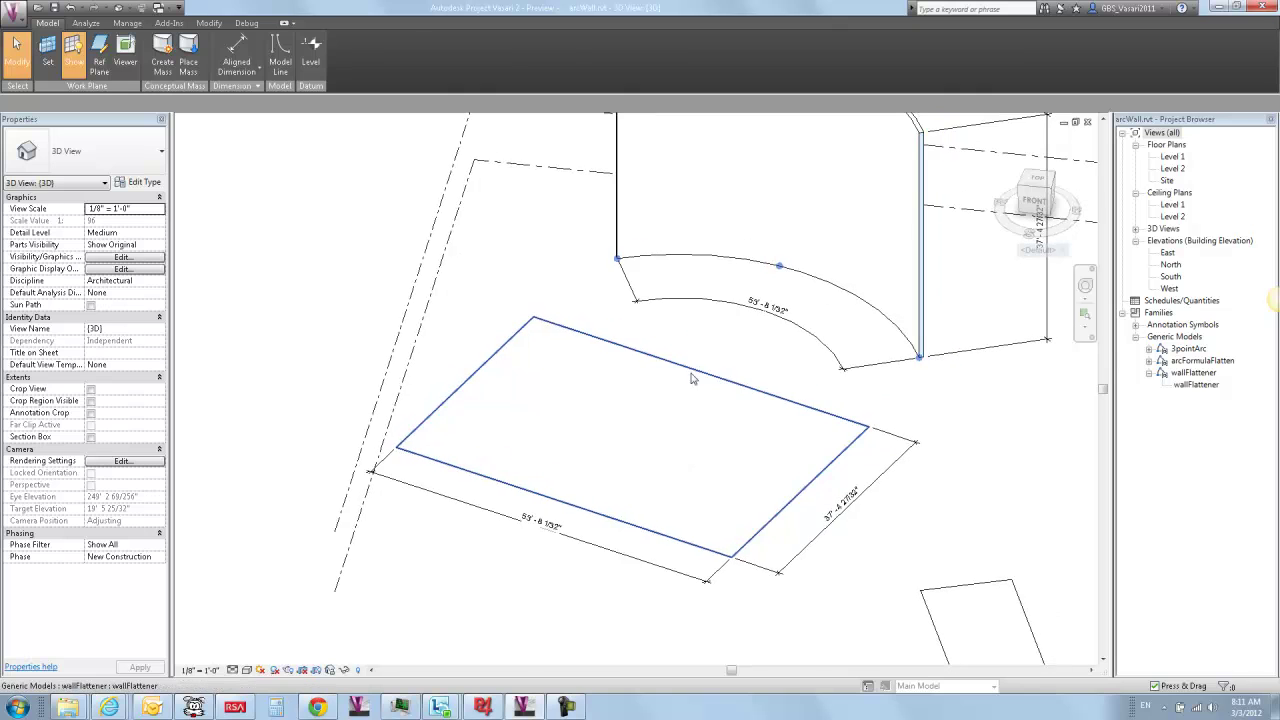
{"action": "left_click", "coordinate": [608, 371]}
{"action": "middle_click_drag", "start_coordinate": [777, 343], "coordinate": [610, 477], "text": "shift"}
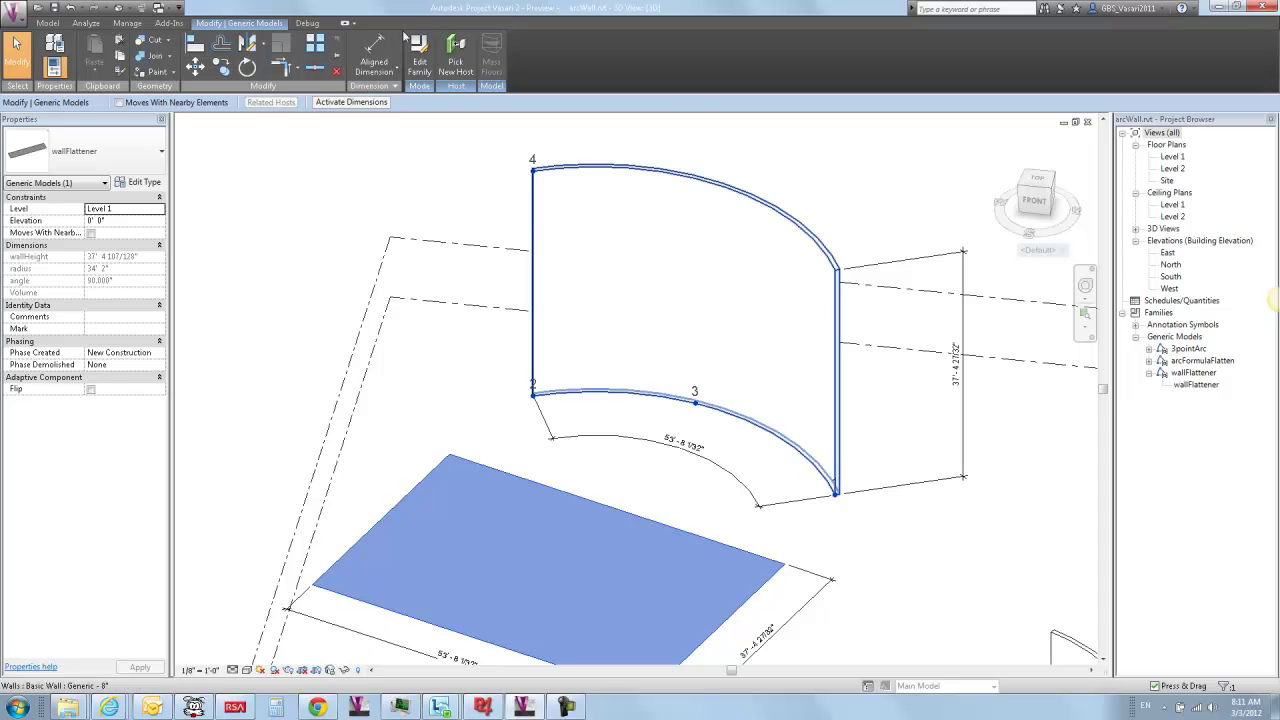
{"action": "left_click", "coordinate": [417, 50]}
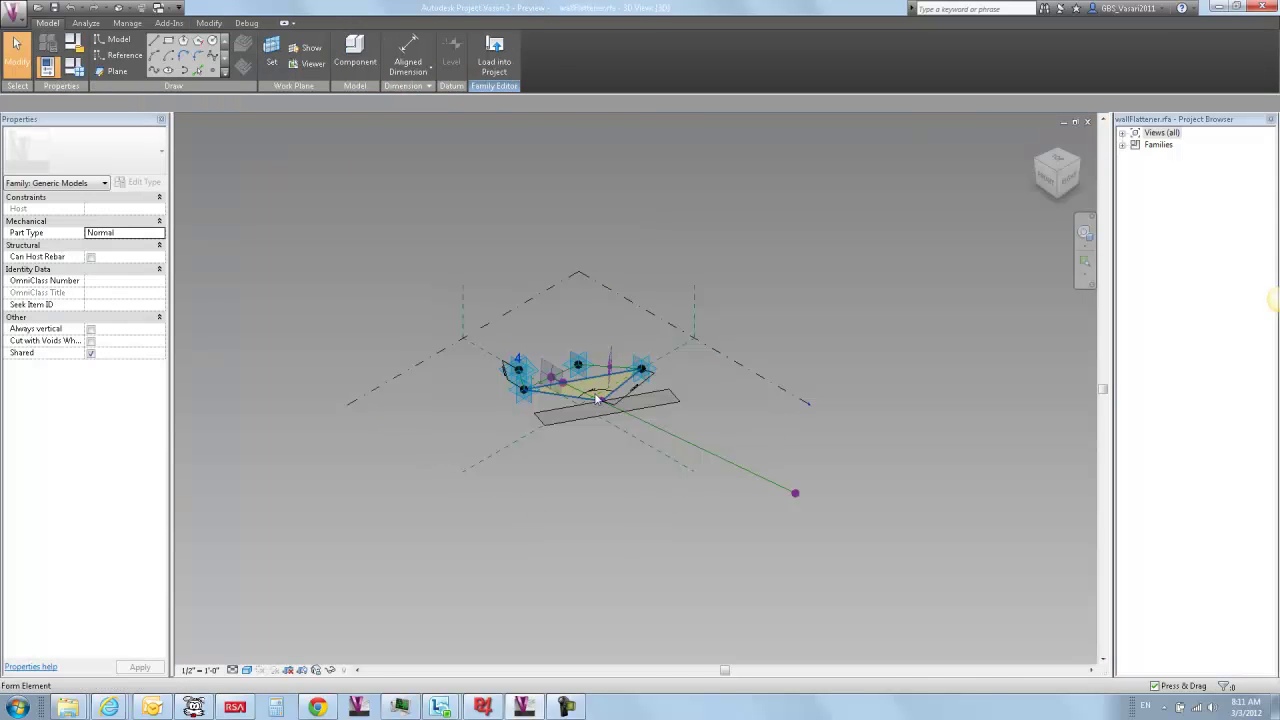
- Open the nested arcFormulaFlatten family of the flat rectangular panel for editing
{"action": "scroll", "coordinate": [595, 392], "scroll_direction": "up", "scroll_amount": 5}
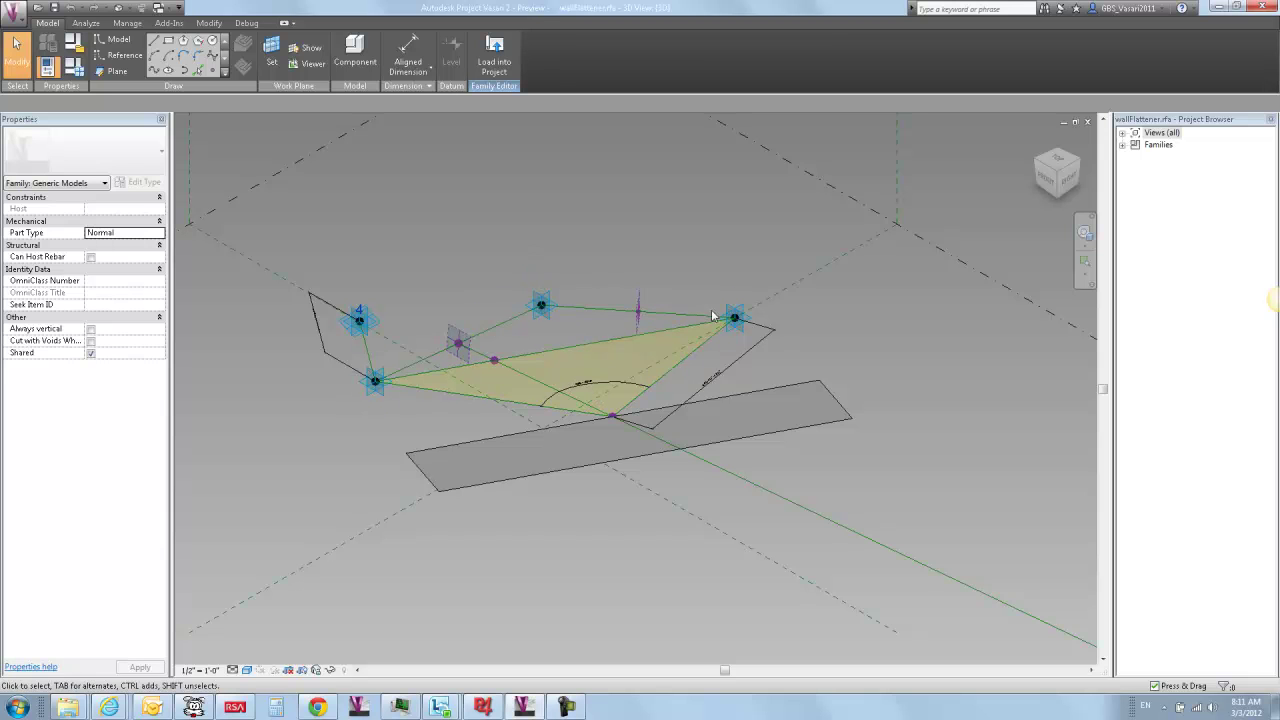
{"action": "left_click", "coordinate": [835, 398]}
{"action": "middle_click_drag", "start_coordinate": [835, 398], "coordinate": [687, 405], "text": "shift"}
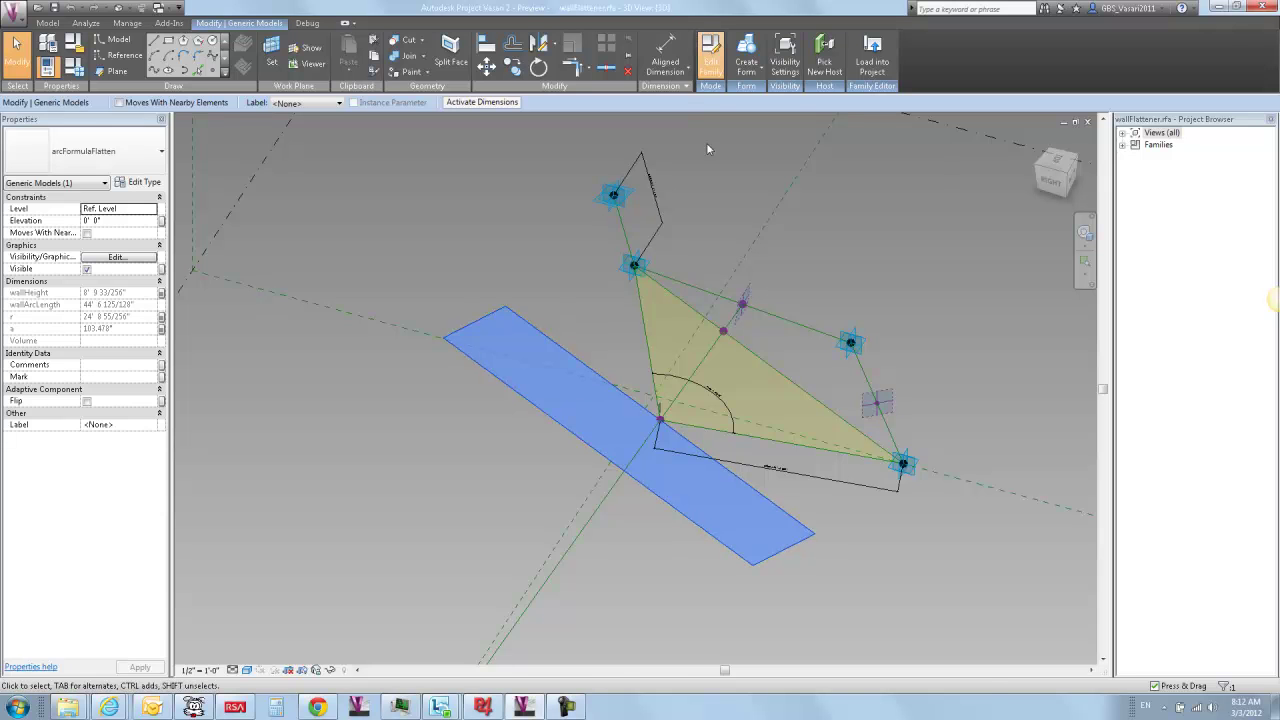
{"action": "left_click", "coordinate": [710, 55]}
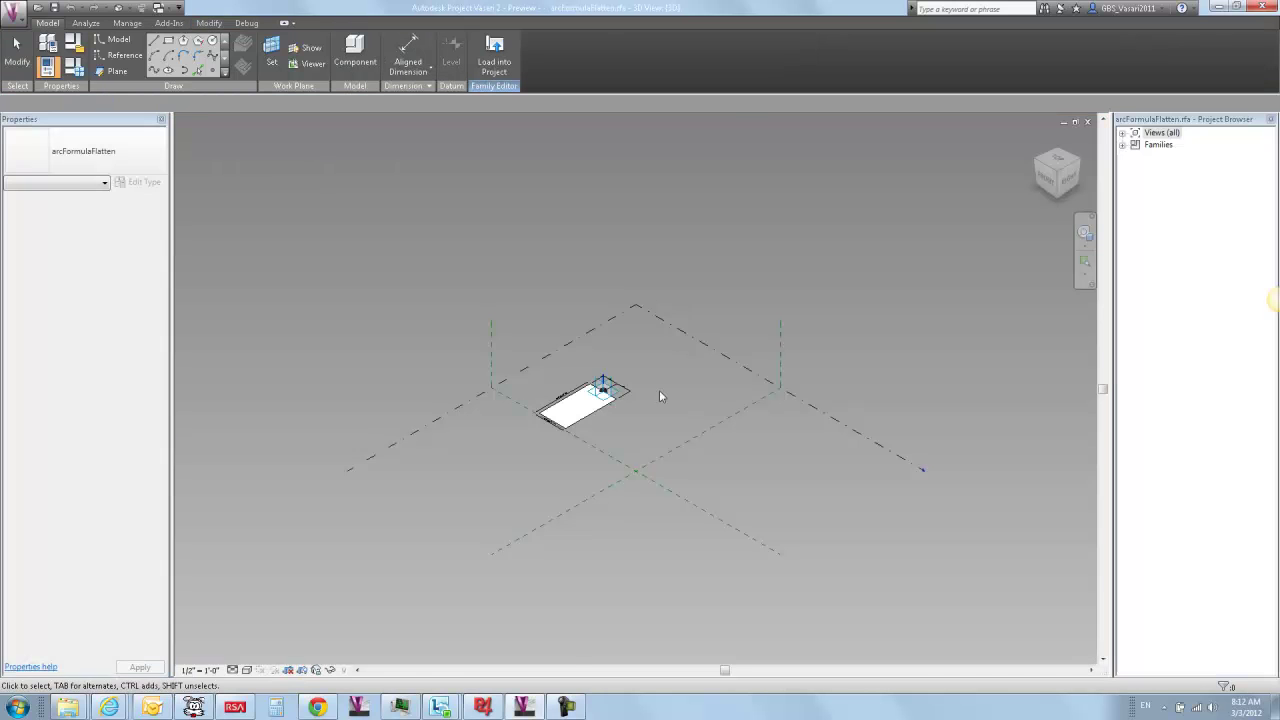
- Examine the arcFormulaFlatten family's parameters and the wallArcLength formula, leaving the family types unchanged
{"action": "scroll", "coordinate": [569, 403], "scroll_direction": "up", "scroll_amount": 3}
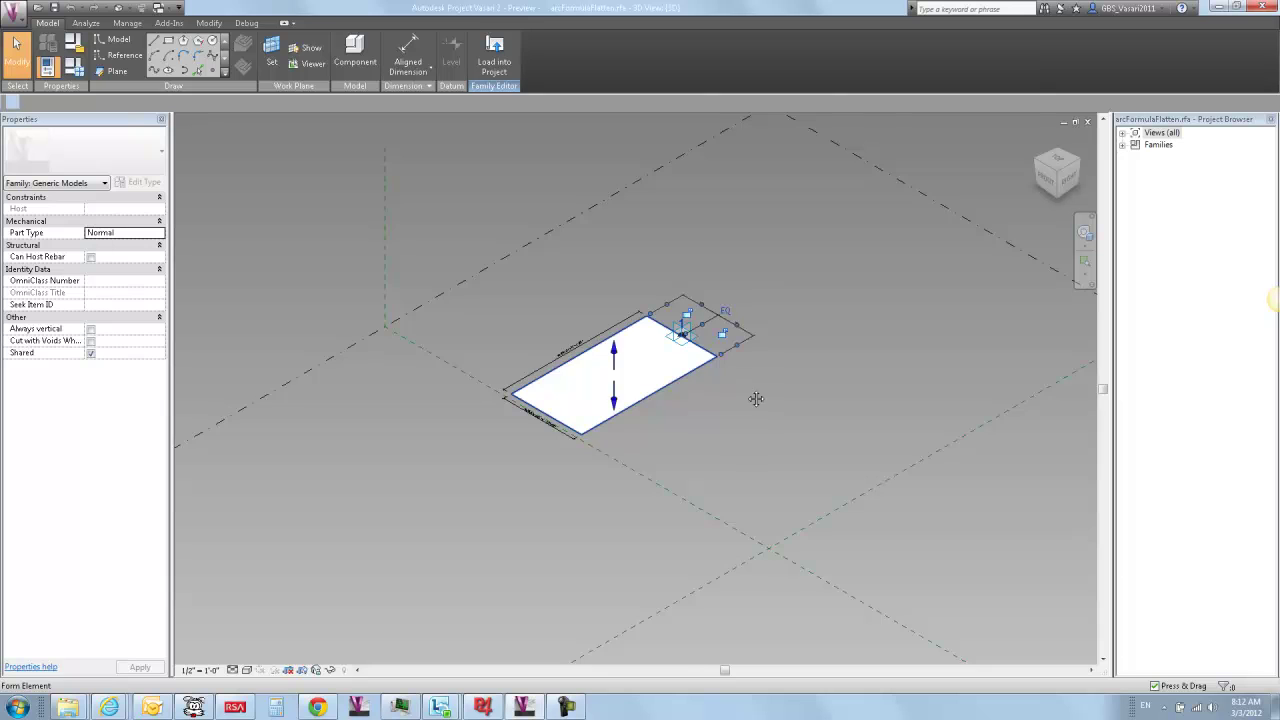
{"action": "left_click", "coordinate": [756, 399]}
{"action": "middle_click_drag", "start_coordinate": [756, 399], "coordinate": [791, 446]}
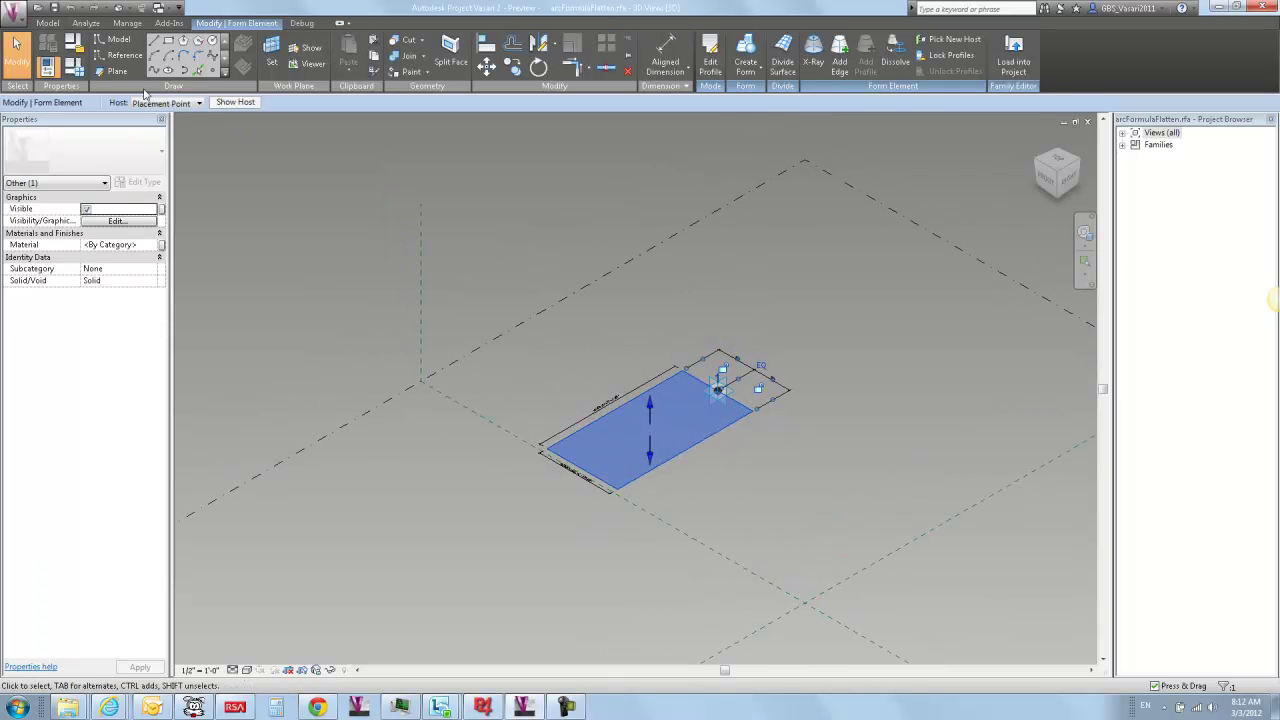
{"action": "left_click", "coordinate": [76, 68]}
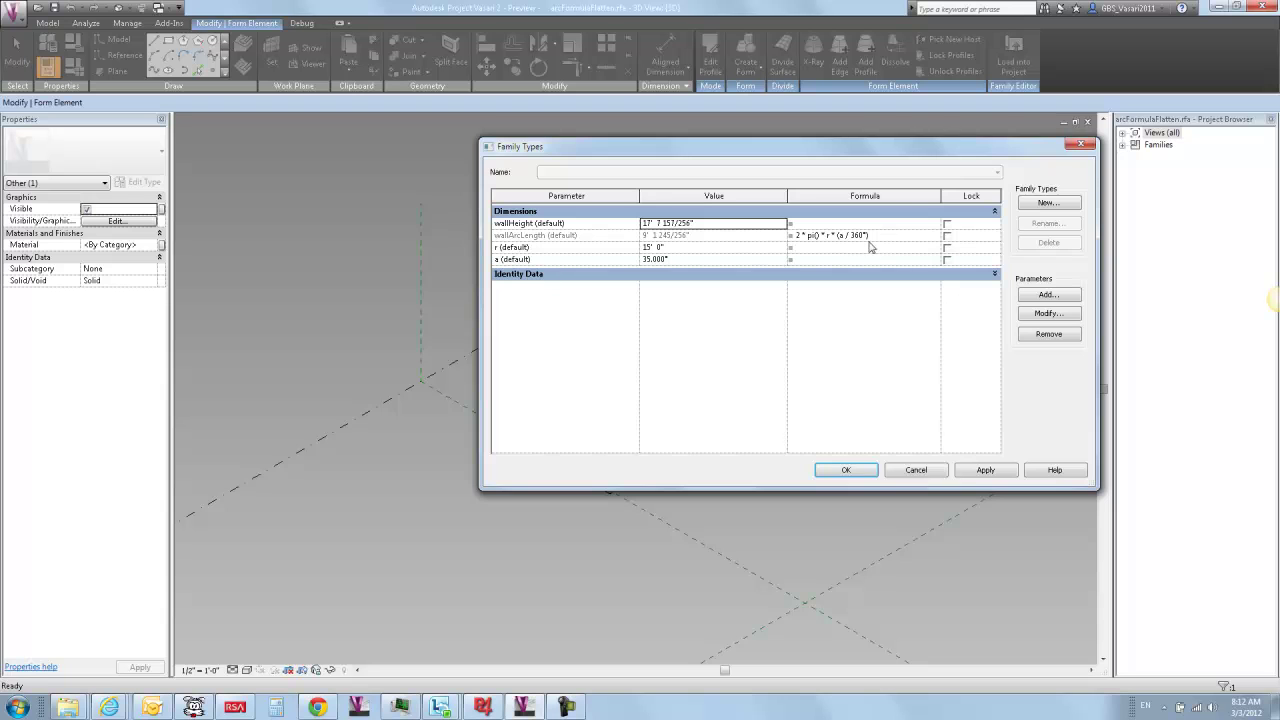
{"action": "left_click", "coordinate": [942, 470]}
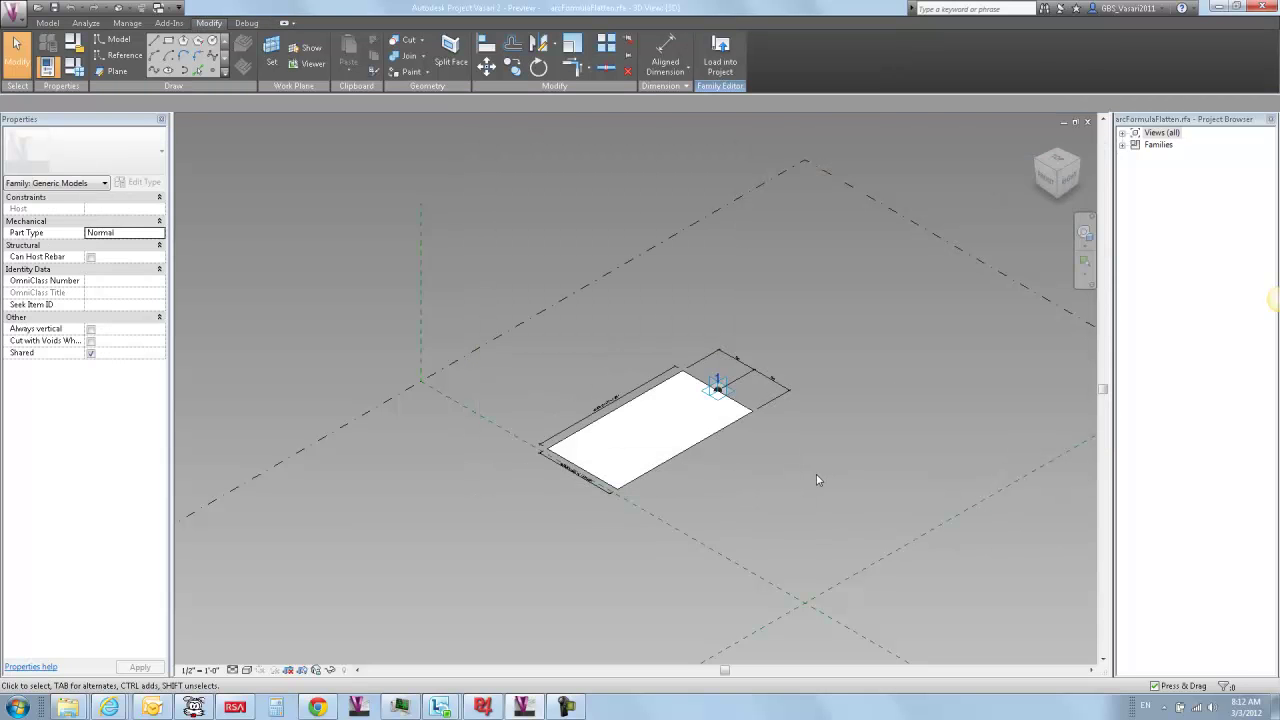
- Close the arcFormulaFlatten and wallFlattener families and the arcWall project without saving changes
{"action": "left_click", "coordinate": [1083, 121]}
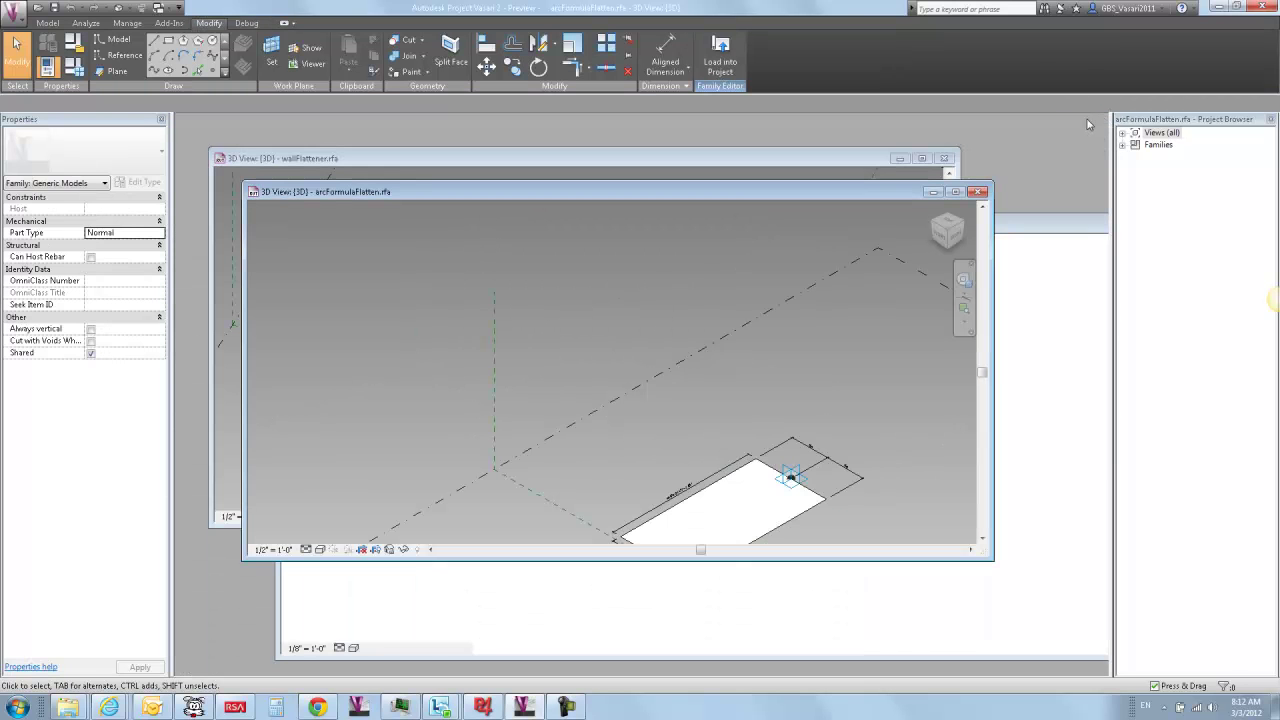
{"action": "left_click", "coordinate": [978, 193]}
{"action": "left_click", "coordinate": [945, 159]}
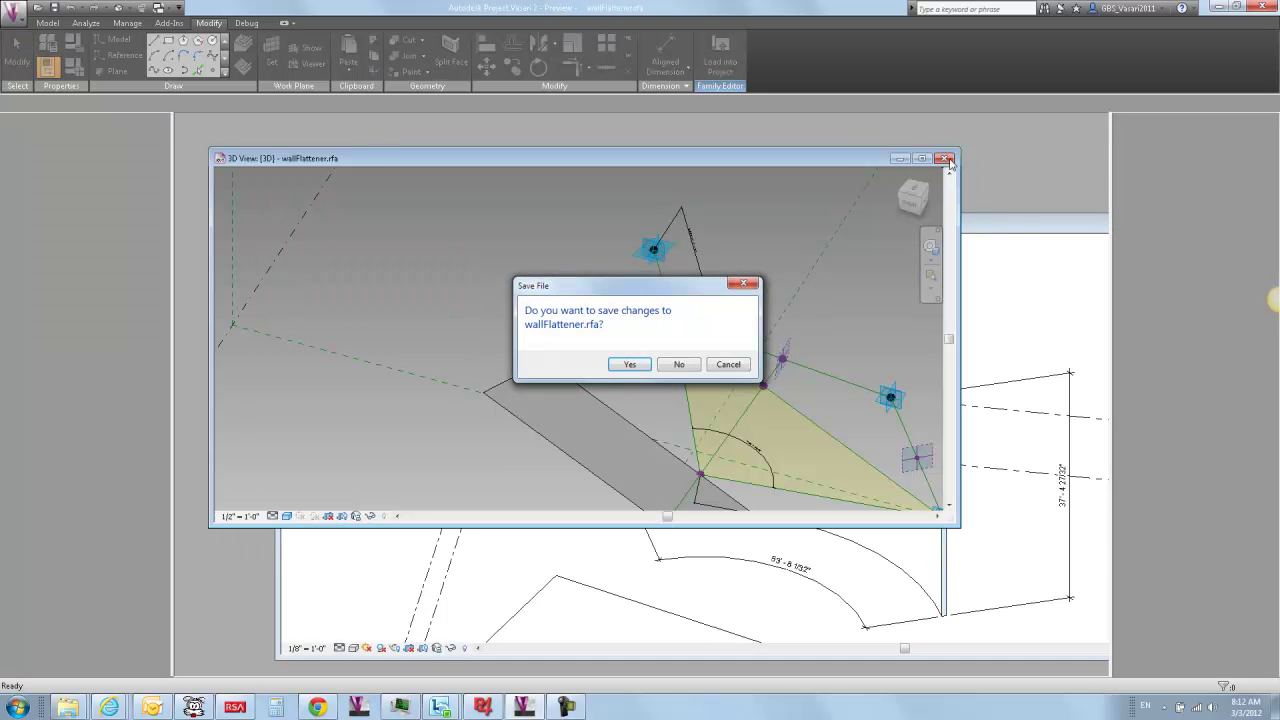
{"action": "left_click", "coordinate": [680, 365]}
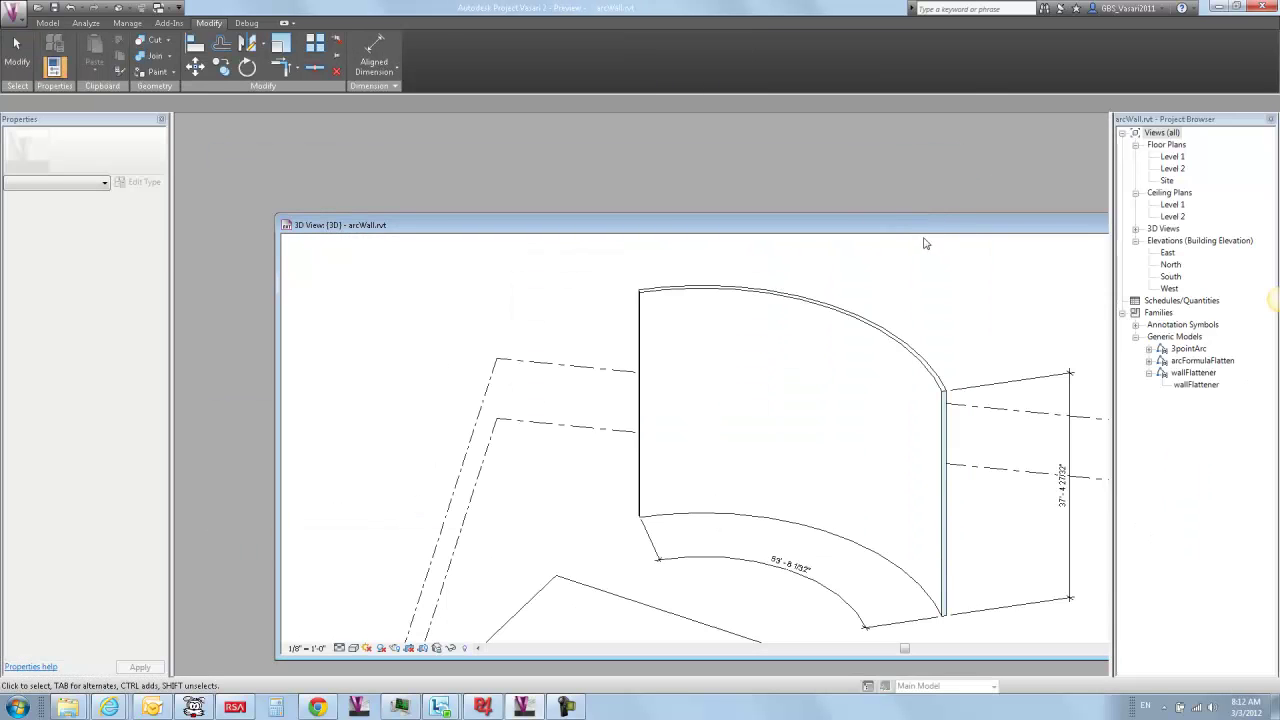
{"action": "left_click", "coordinate": [1053, 206]}
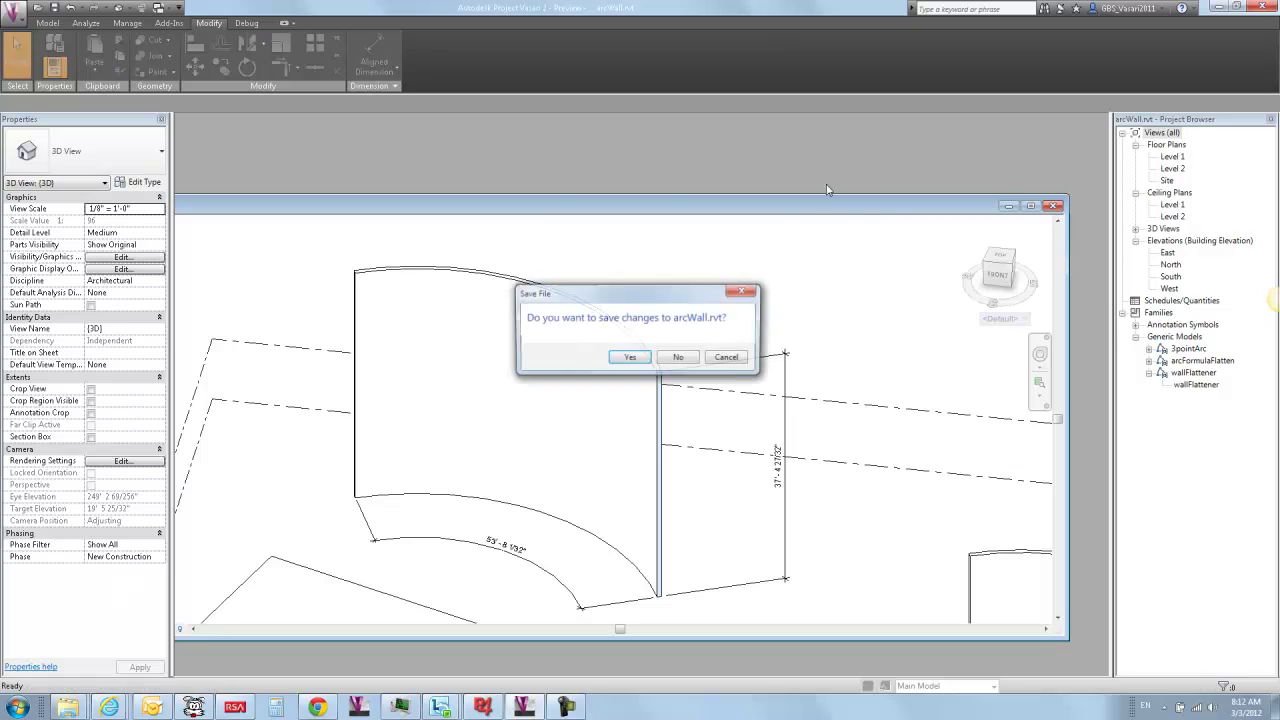
{"action": "left_click", "coordinate": [690, 358]}
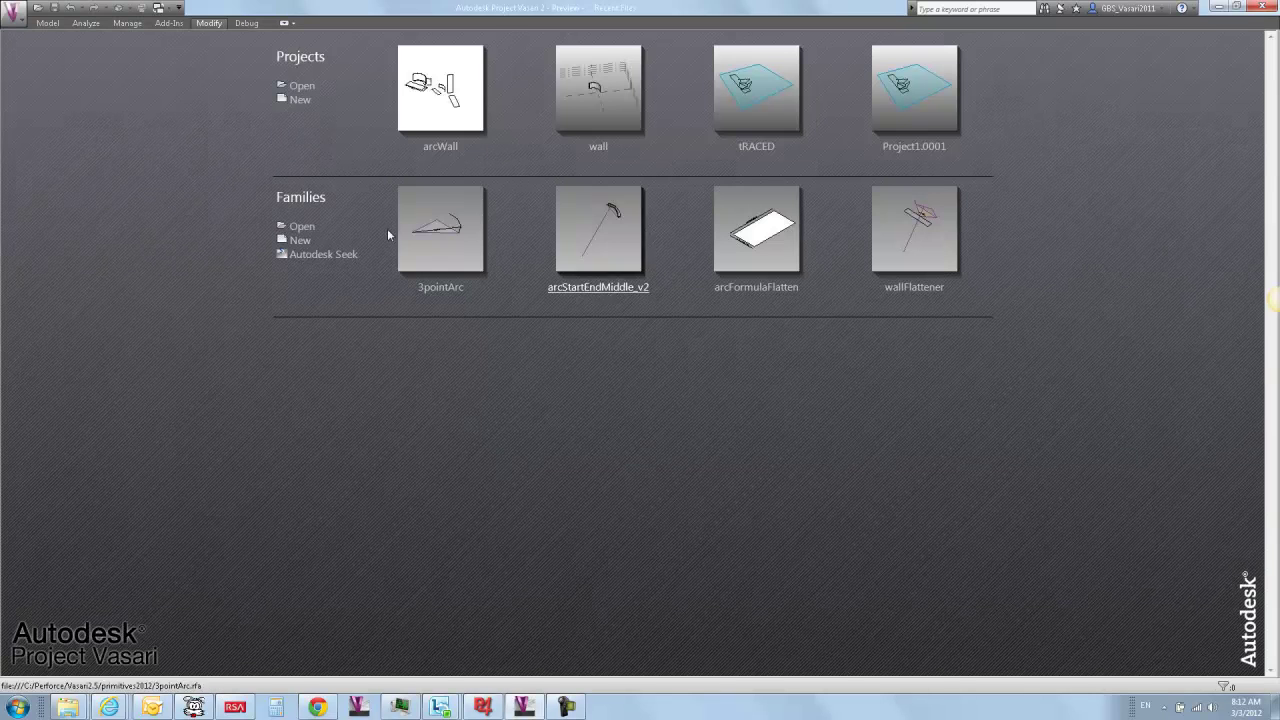
- Create a new family from the Adaptive Component template and show it from the top
{"action": "left_click", "coordinate": [300, 241]}
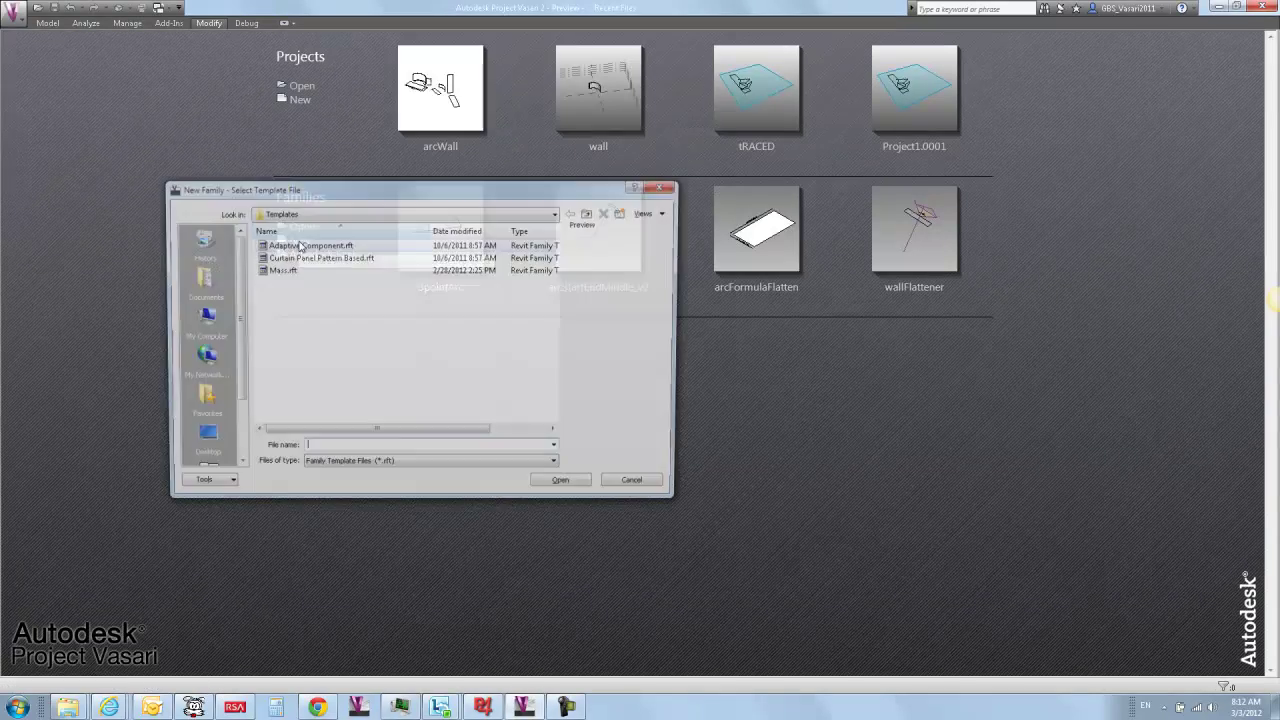
{"action": "left_click", "coordinate": [553, 490]}
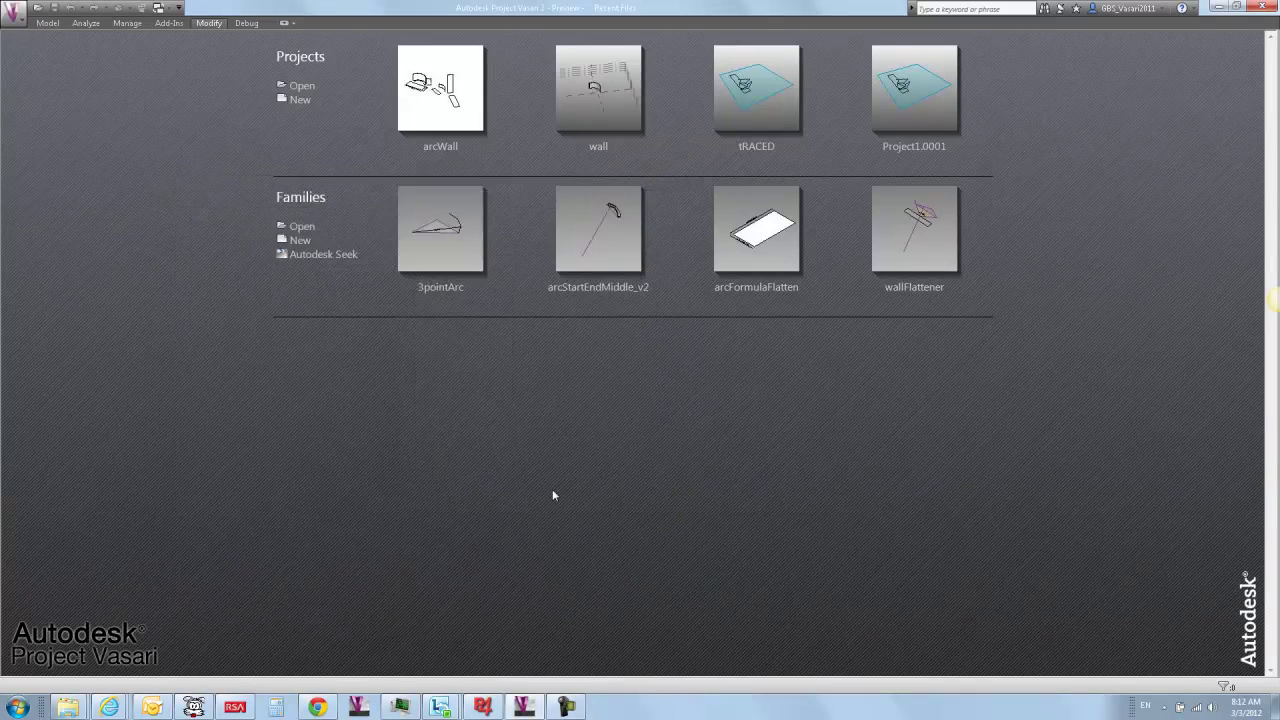
{"action": "middle_click_drag", "start_coordinate": [644, 483], "coordinate": [701, 483], "text": "shift"}
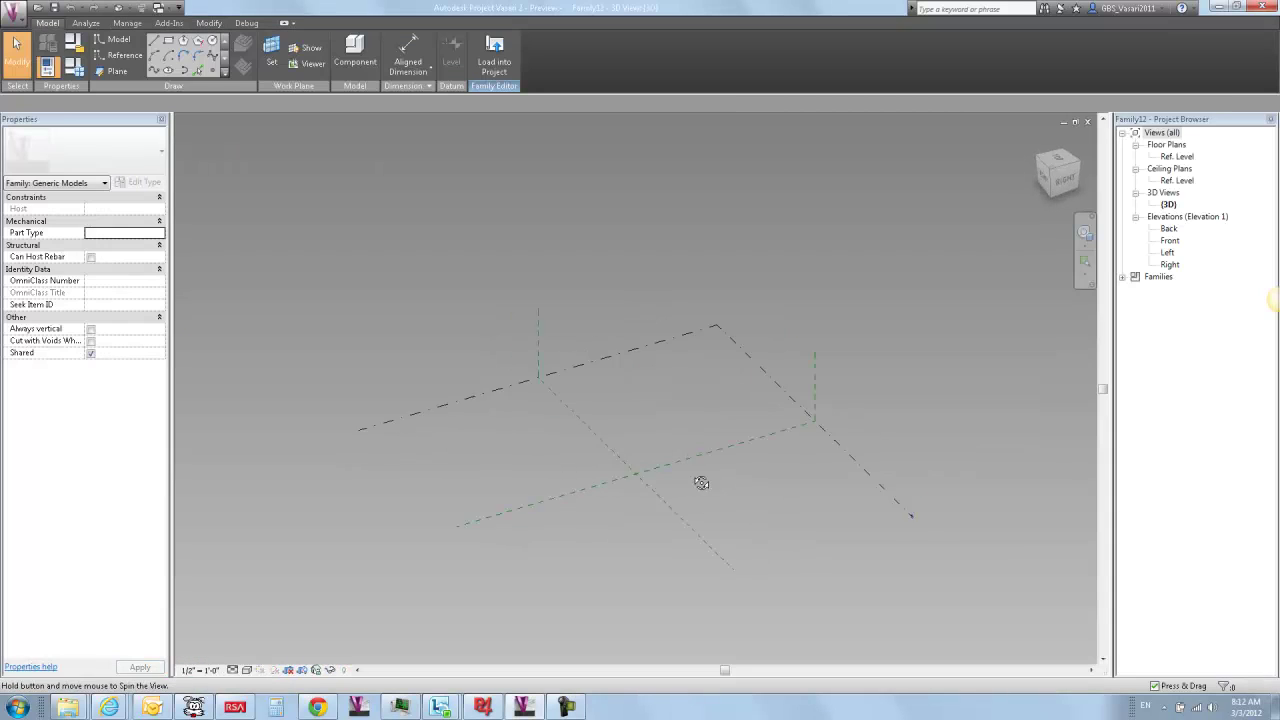
{"action": "middle_click_drag", "start_coordinate": [194, 181], "coordinate": [503, 443], "text": "shift"}
{"action": "left_click", "coordinate": [1057, 166]}
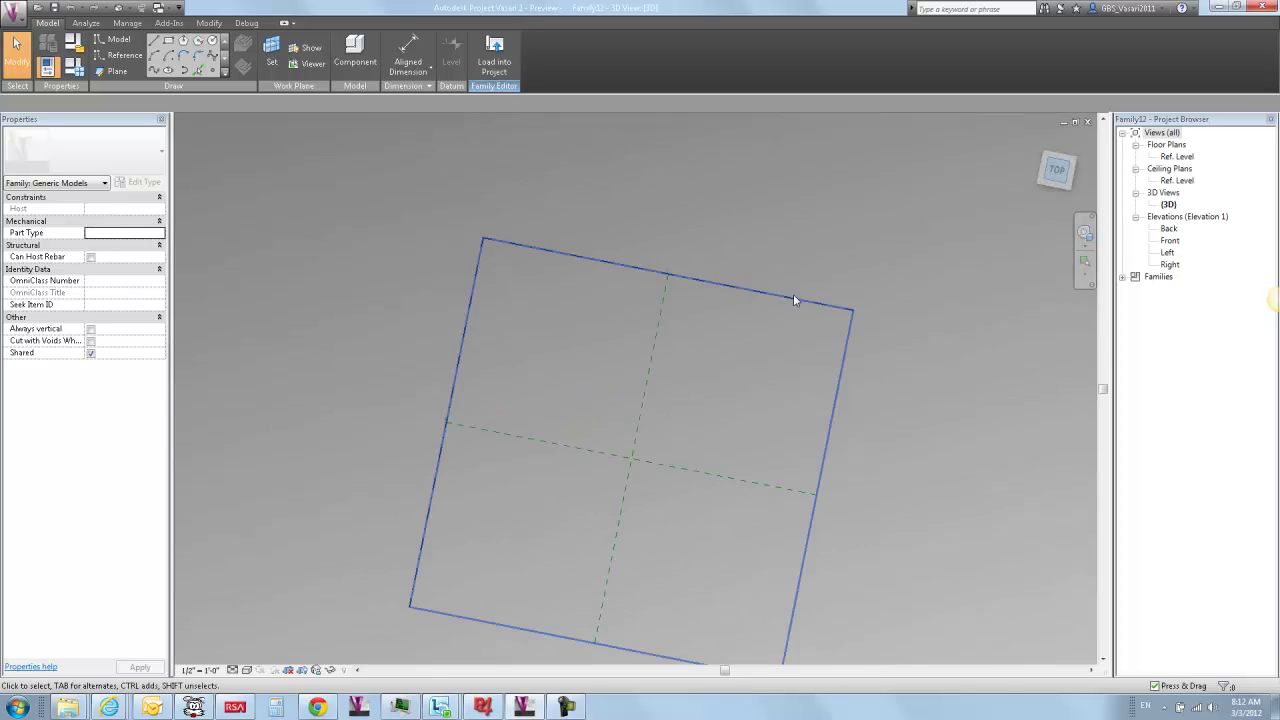
{"action": "middle_click_drag", "start_coordinate": [764, 314], "coordinate": [257, 124]}
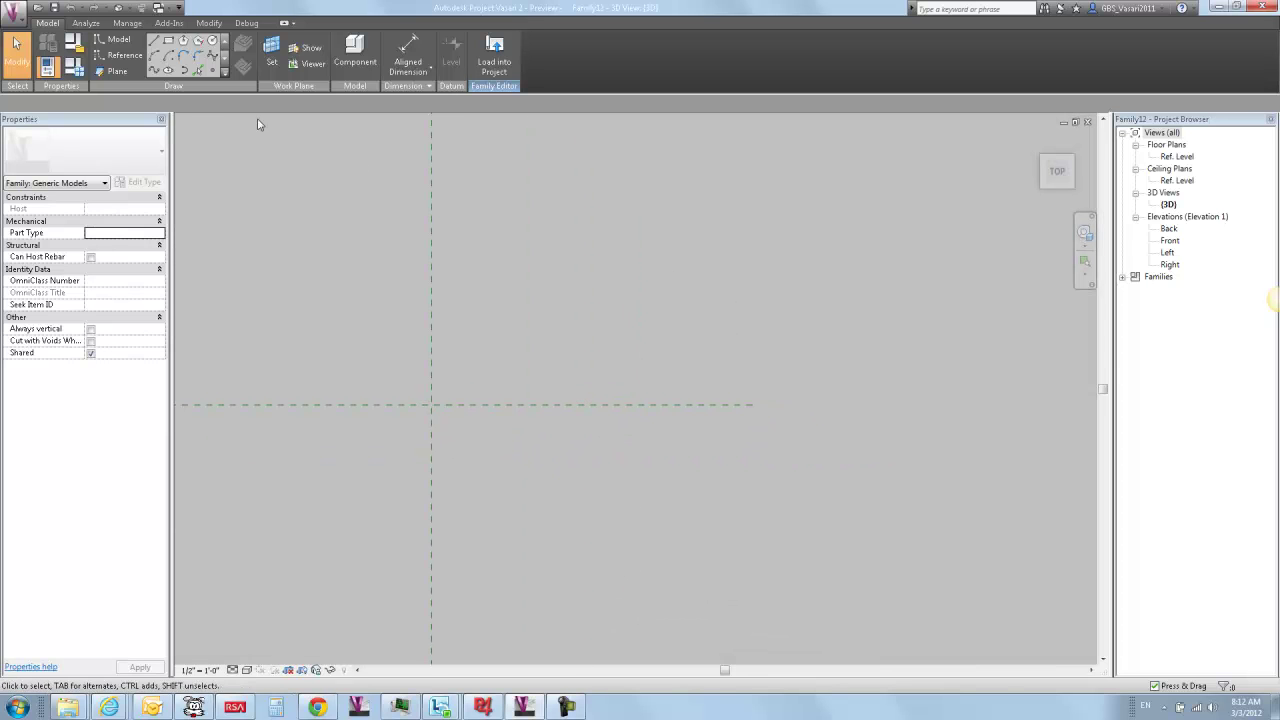
- Draw a model-line arc on the reference level, spanning about 89° with a radius of about 32'
{"action": "left_click", "coordinate": [175, 62]}
{"action": "left_click", "coordinate": [770, 329]}
{"action": "key", "text": "Escape"}
{"action": "middle_click_drag", "start_coordinate": [783, 214], "coordinate": [805, 339]}
{"action": "left_click", "coordinate": [866, 368]}
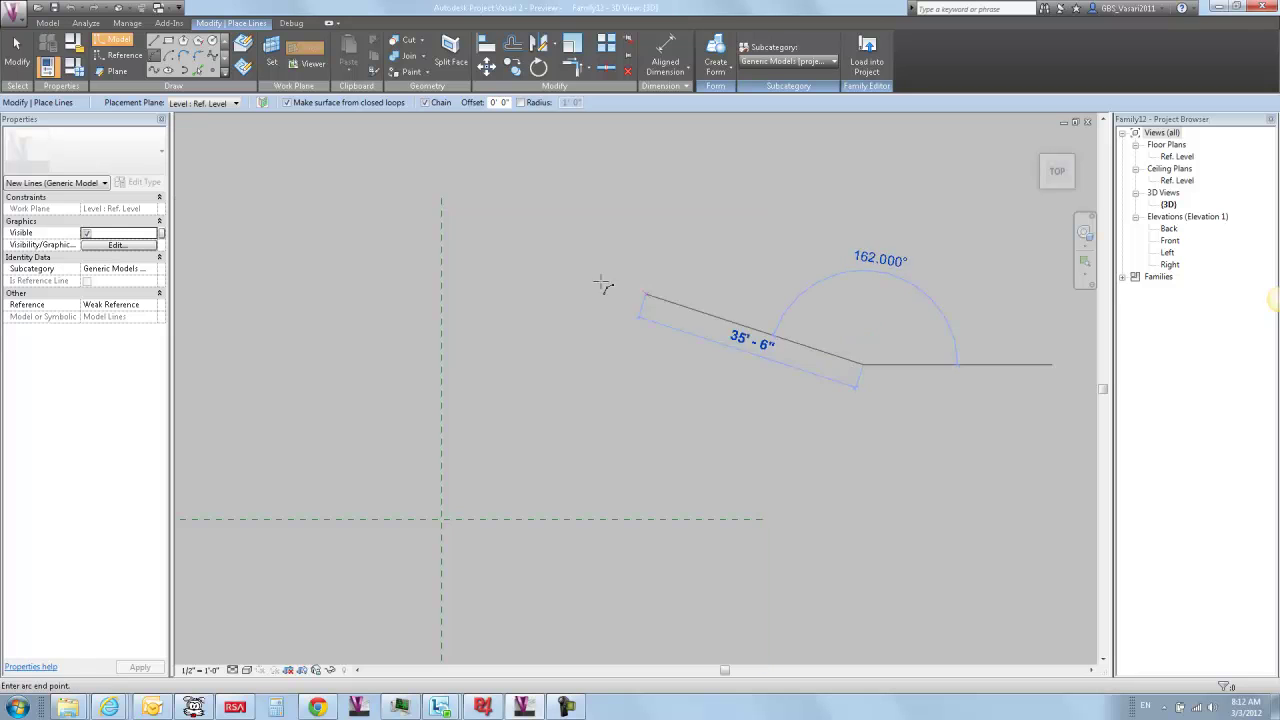
{"action": "left_click", "coordinate": [586, 276]}
{"action": "left_click", "coordinate": [737, 268]}
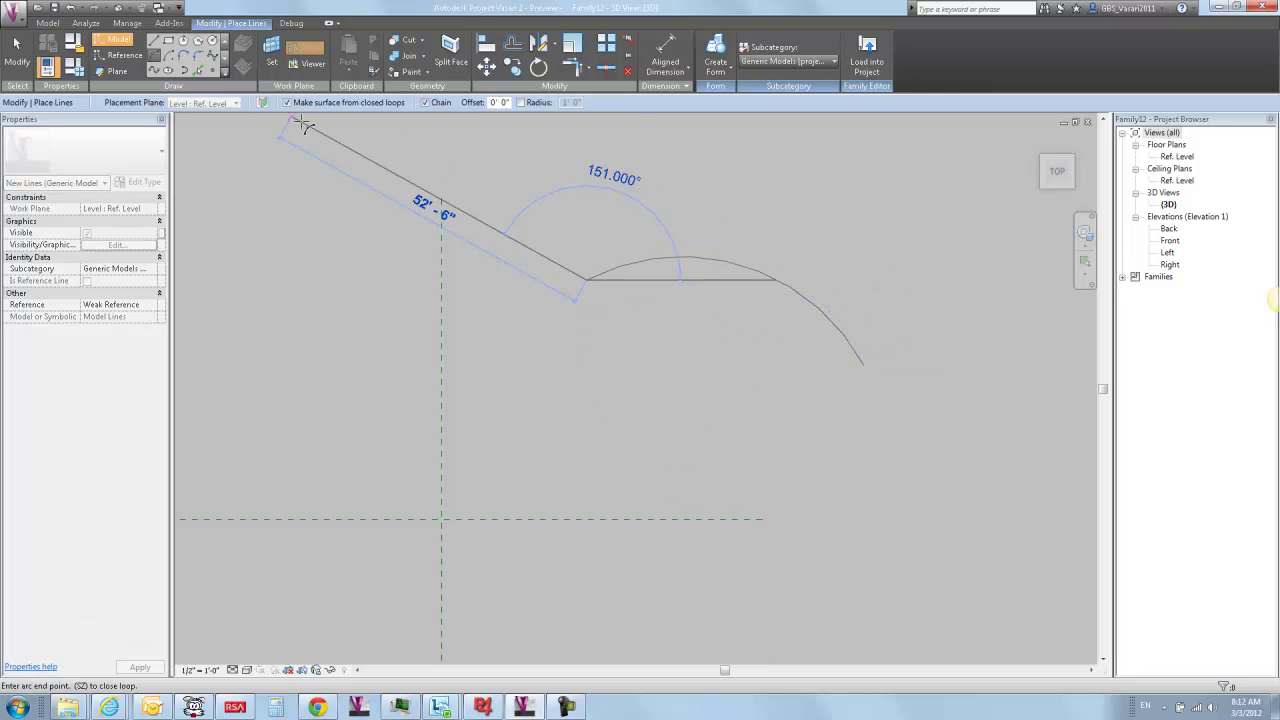
{"action": "left_click", "coordinate": [17, 50]}
- Examine the arc's temporary angle and radius dimensions and the available dimension types
{"action": "left_click", "coordinate": [690, 264]}
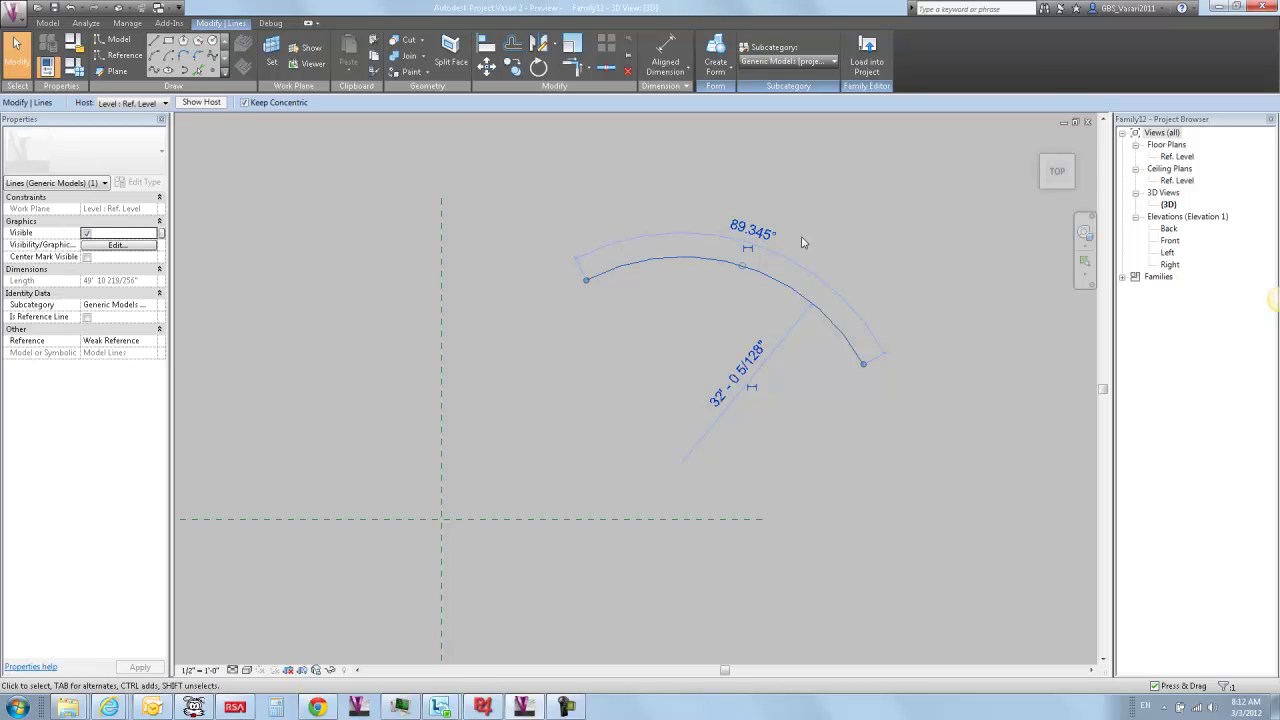
{"action": "middle_click_drag", "start_coordinate": [881, 404], "coordinate": [894, 457], "text": "shift"}
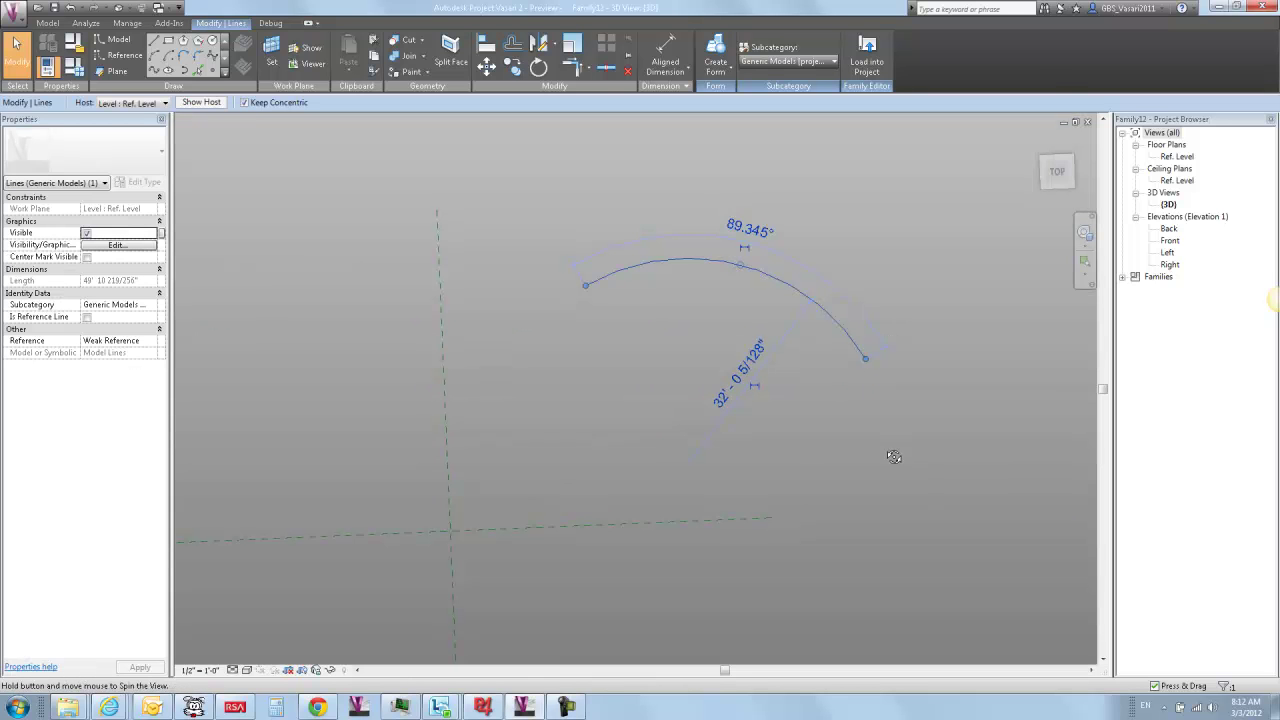
{"action": "scroll", "coordinate": [680, 374], "scroll_direction": "up", "scroll_amount": 2}
{"action": "middle_click_drag", "start_coordinate": [680, 374], "coordinate": [721, 238]}
{"action": "left_click", "coordinate": [665, 70]}
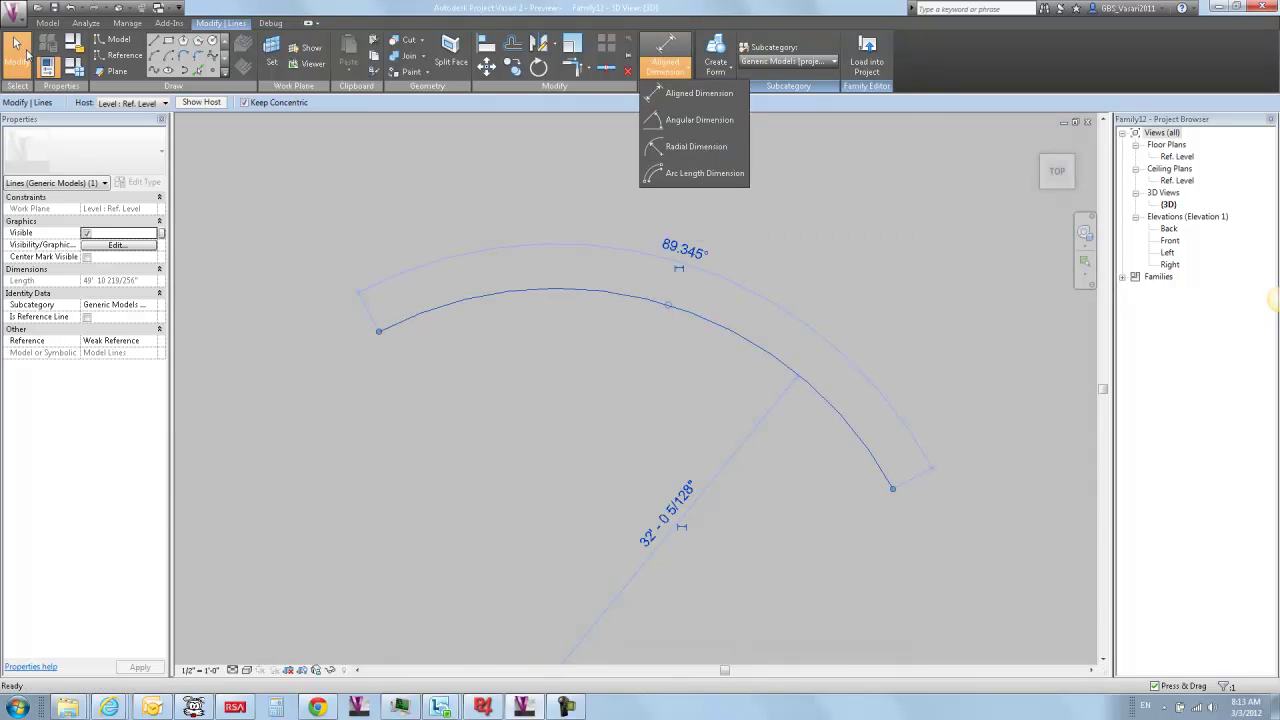
{"action": "left_click", "coordinate": [27, 55]}
{"action": "scroll", "coordinate": [906, 289], "scroll_direction": "down", "scroll_amount": 2}
{"action": "middle_click_drag", "start_coordinate": [780, 449], "coordinate": [744, 379]}
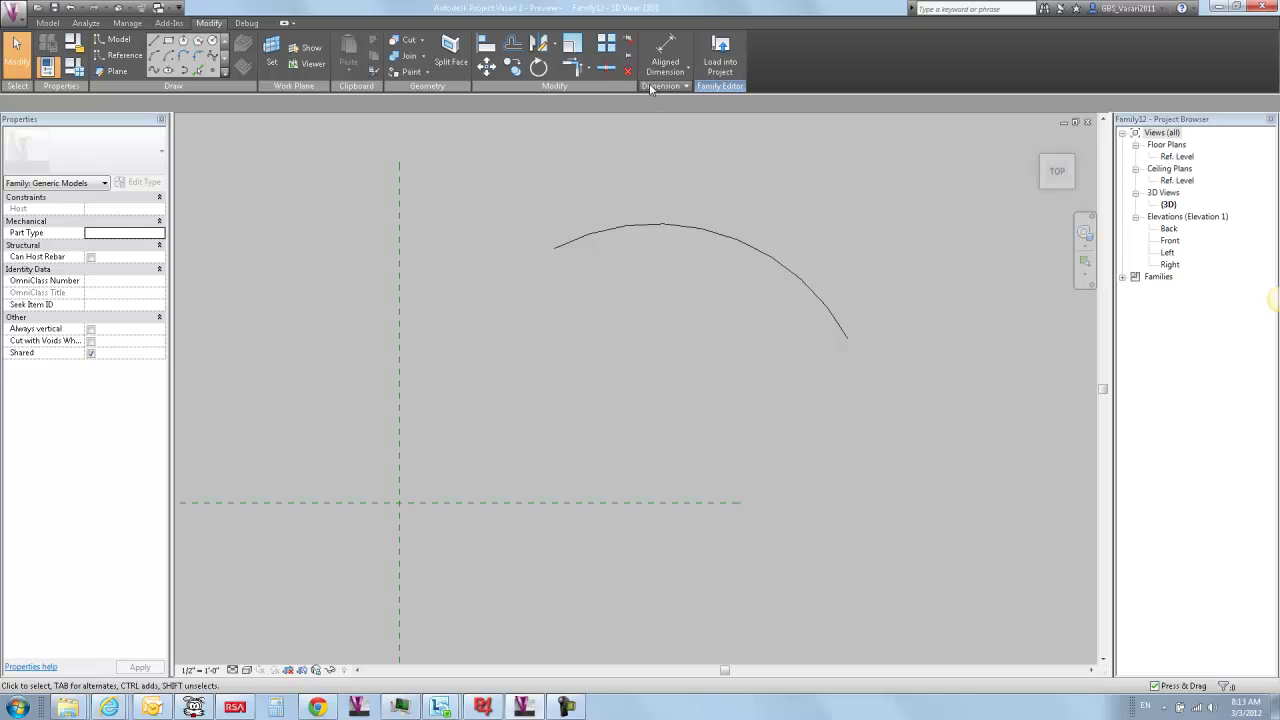
- Draw two chained model-line chords from the arc's lower end through an intermediate point on the arc to its other end
{"action": "left_click", "coordinate": [153, 42]}
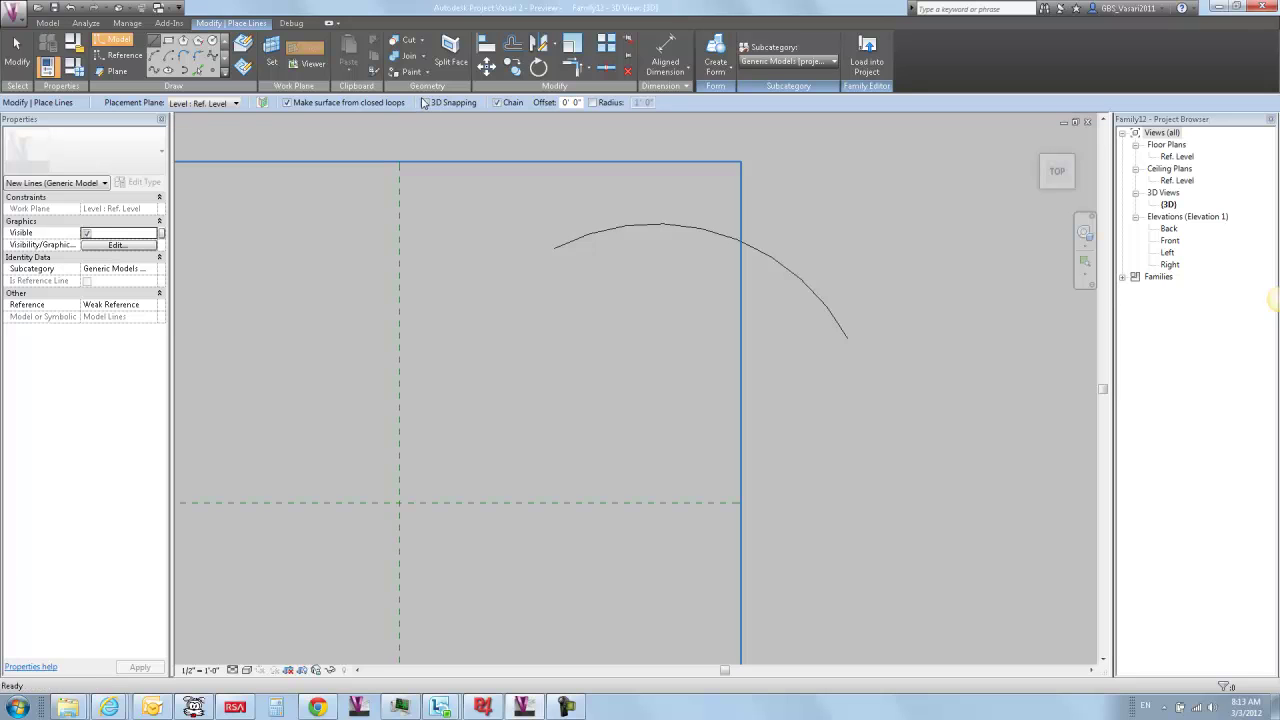
{"action": "left_click", "coordinate": [846, 338]}
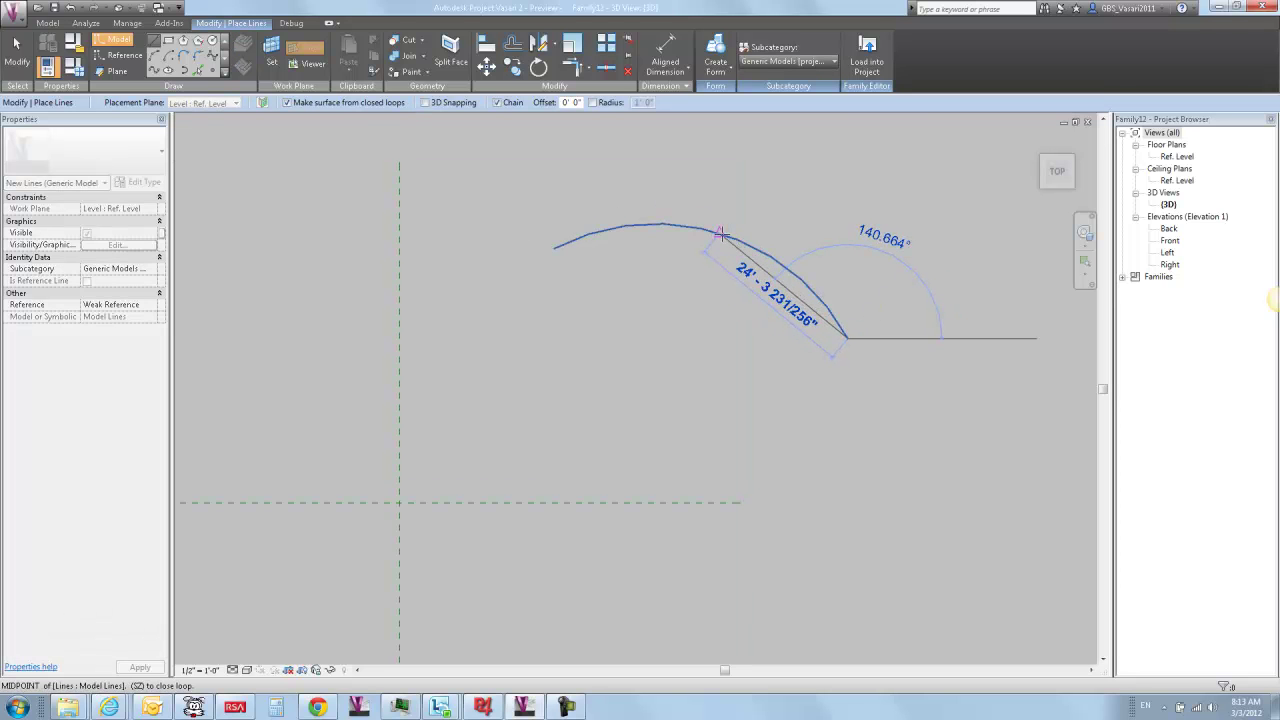
{"action": "left_click", "coordinate": [741, 240]}
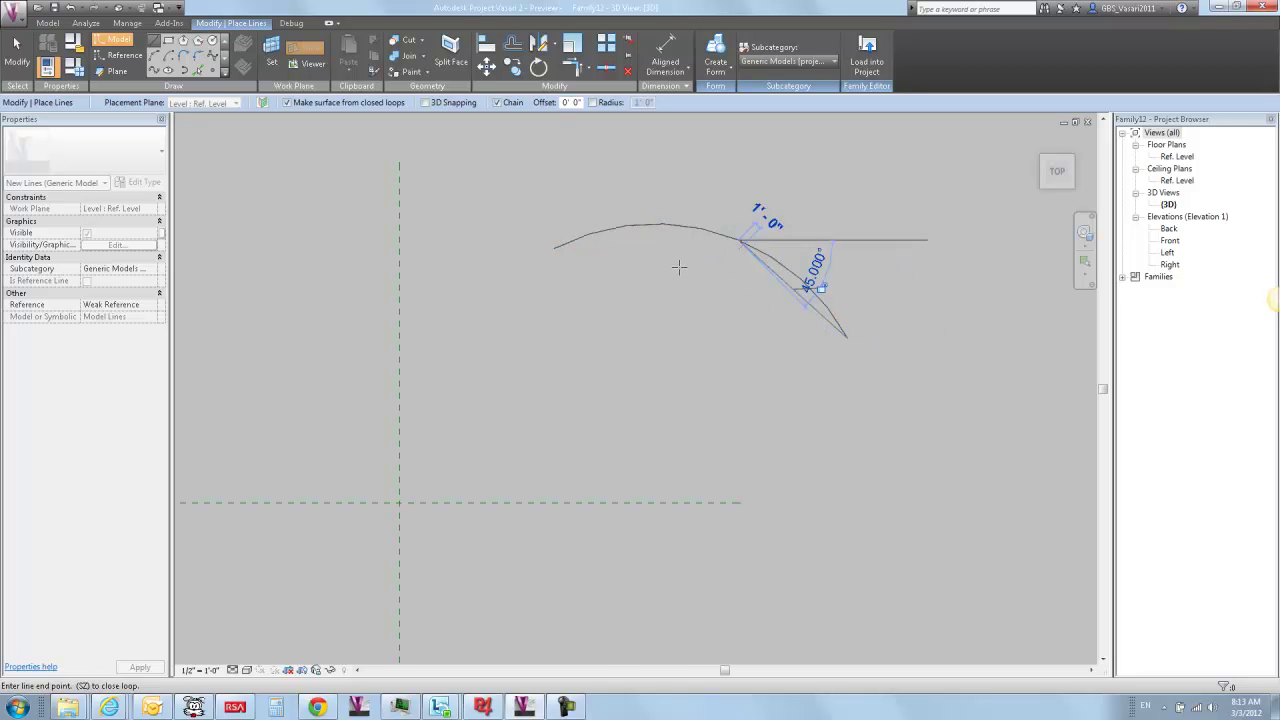
{"action": "left_click", "coordinate": [554, 248]}
{"action": "key", "text": "Escape"}
{"action": "key", "text": "Escape"}
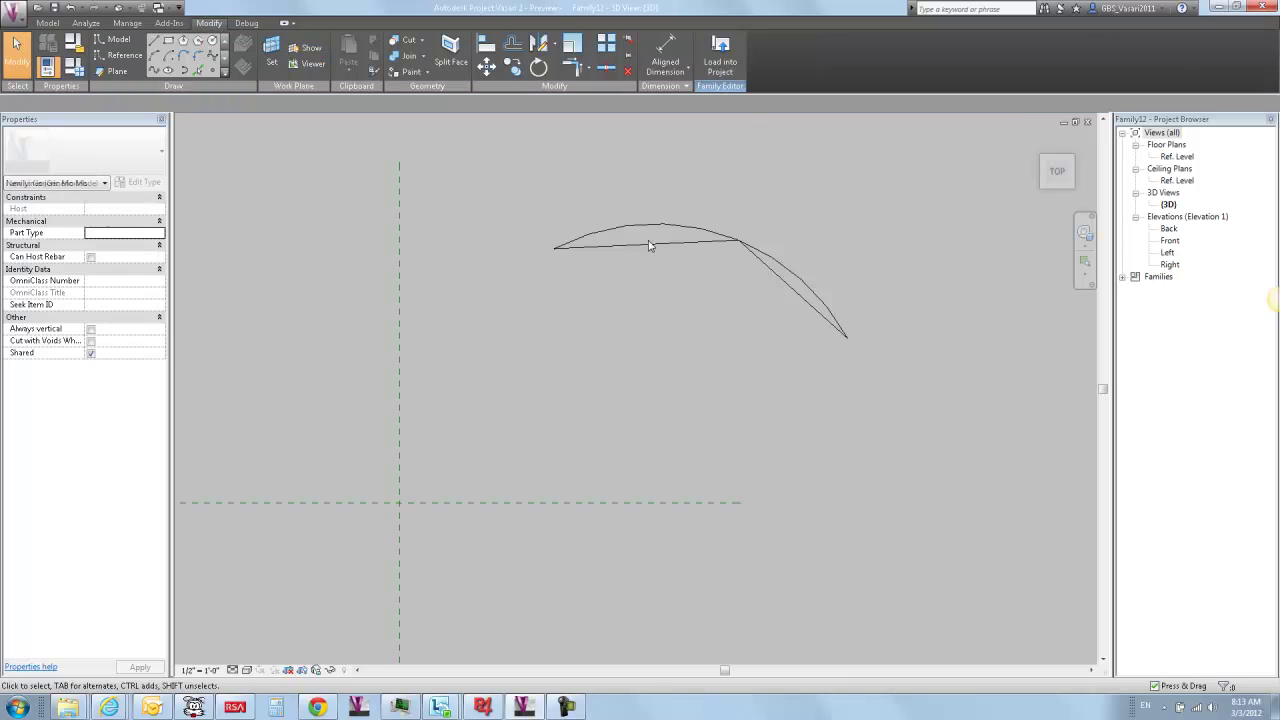
{"action": "left_click", "coordinate": [154, 43]}
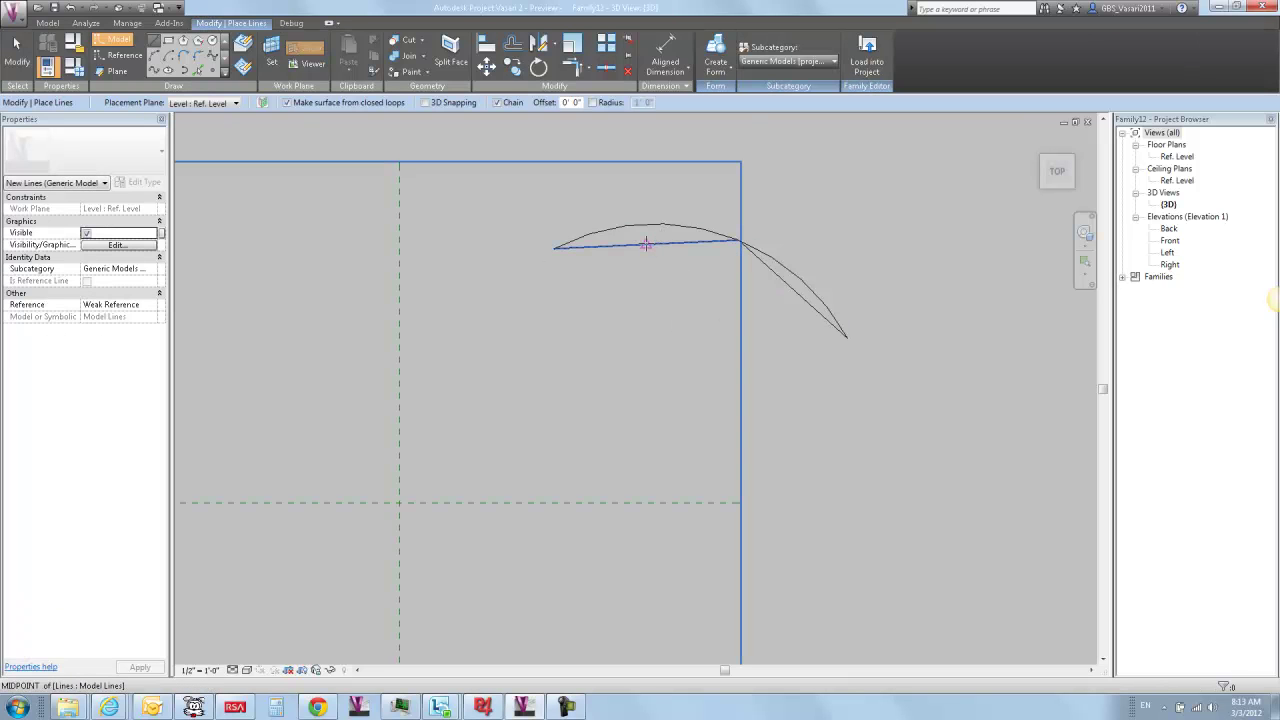
{"action": "left_click", "coordinate": [646, 244]}
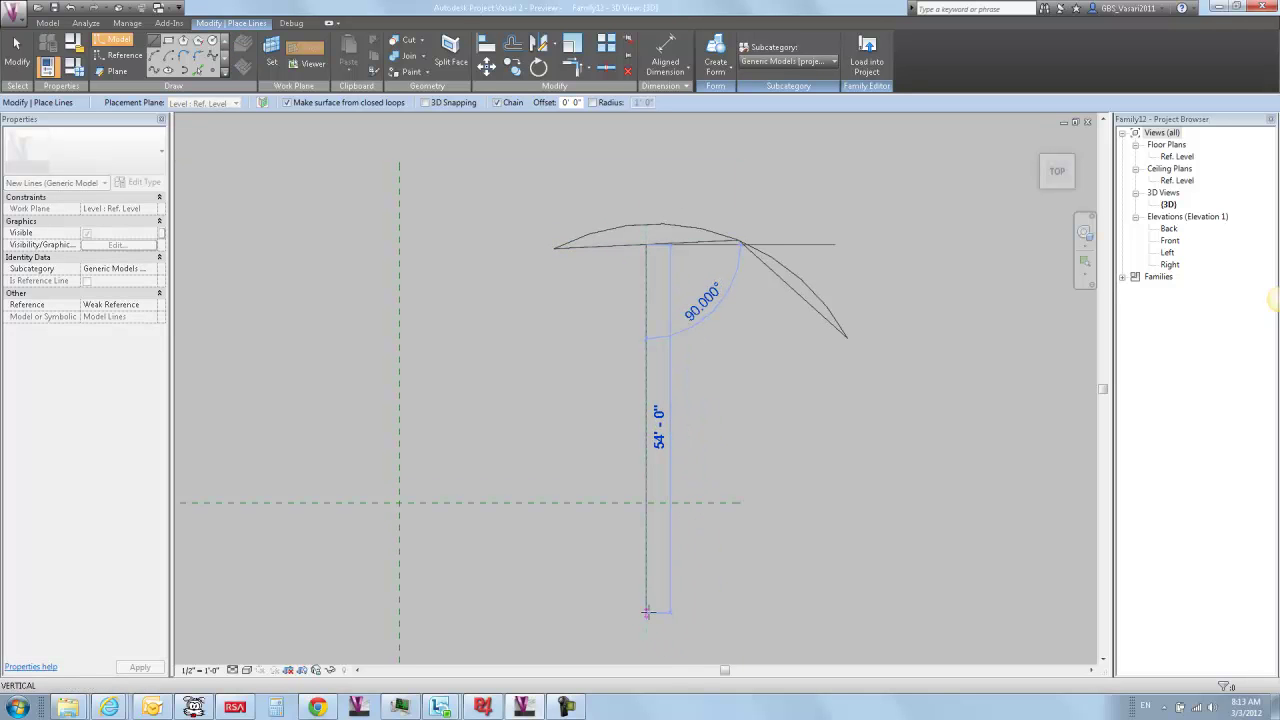
{"action": "left_click", "coordinate": [646, 612]}
{"action": "key", "text": "Escape"}
{"action": "key", "text": "Escape"}
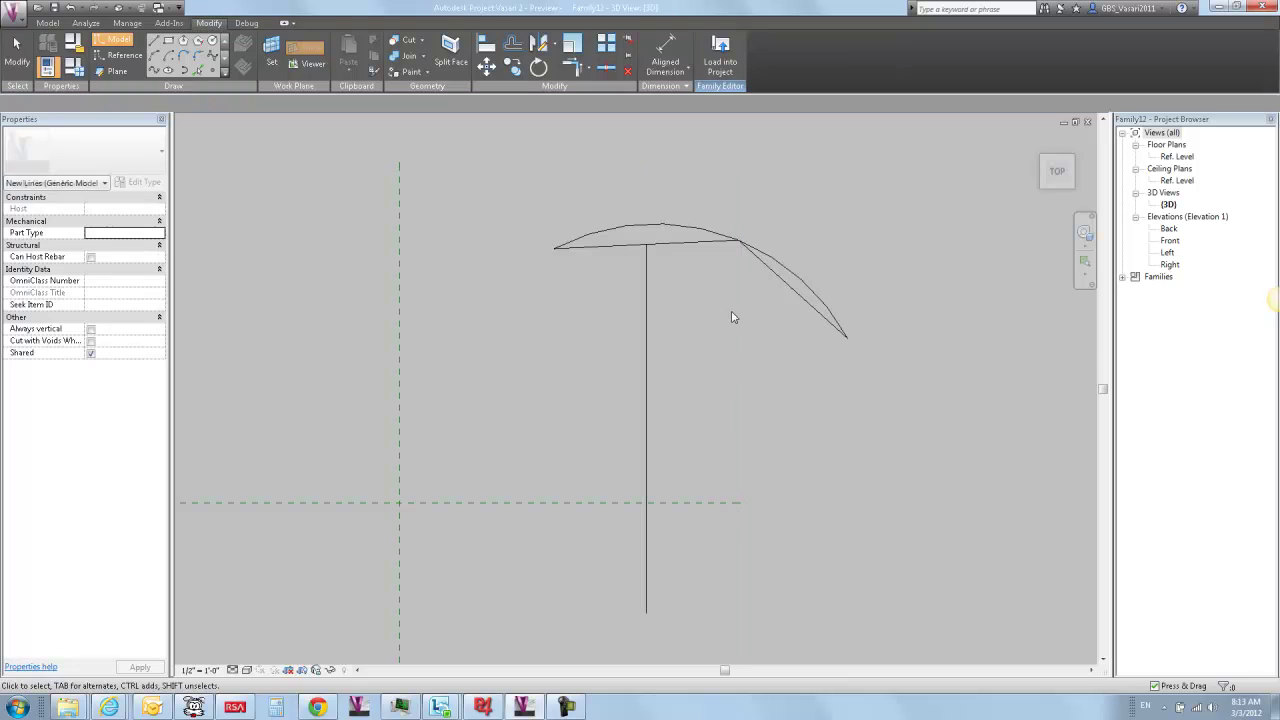
{"action": "key", "text": "ctrl+z"}
- Draw a model line from the midpoint of the long, nearly horizontal chord toward the arc's centre, perpendicular to that chord
{"action": "key", "text": "l"}
{"action": "key", "text": "i"}
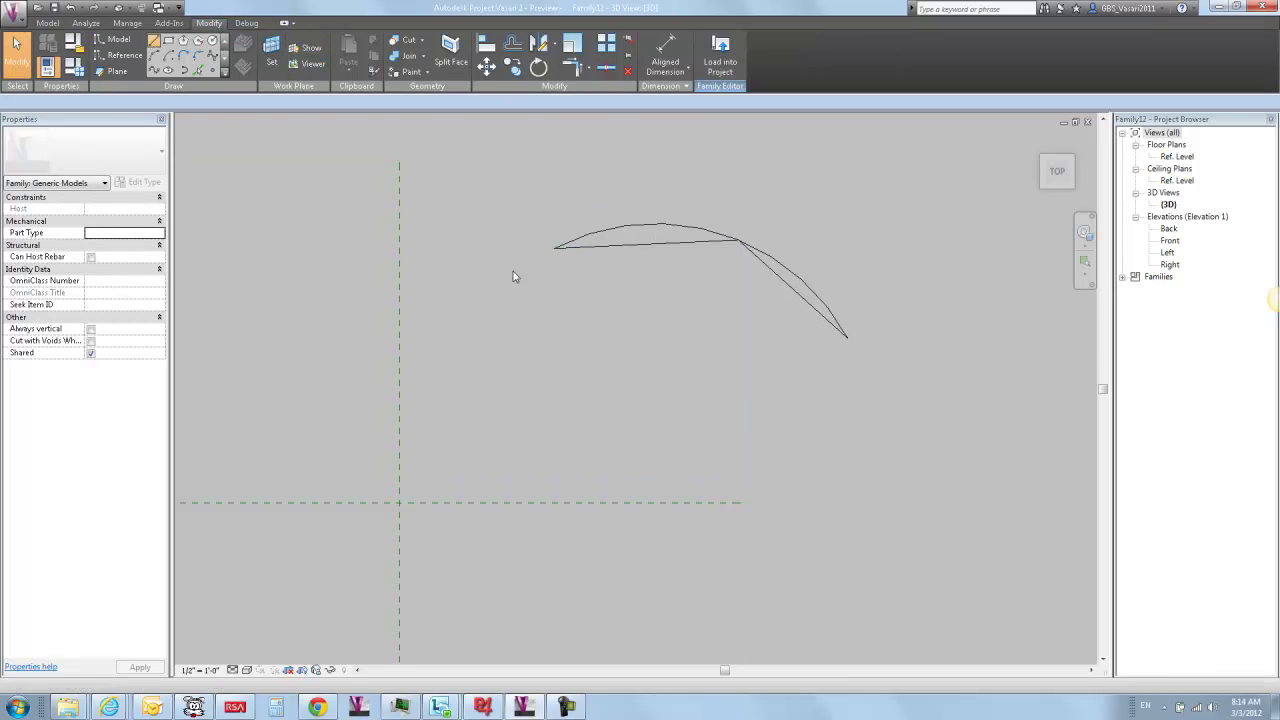
{"action": "left_click", "coordinate": [646, 245]}
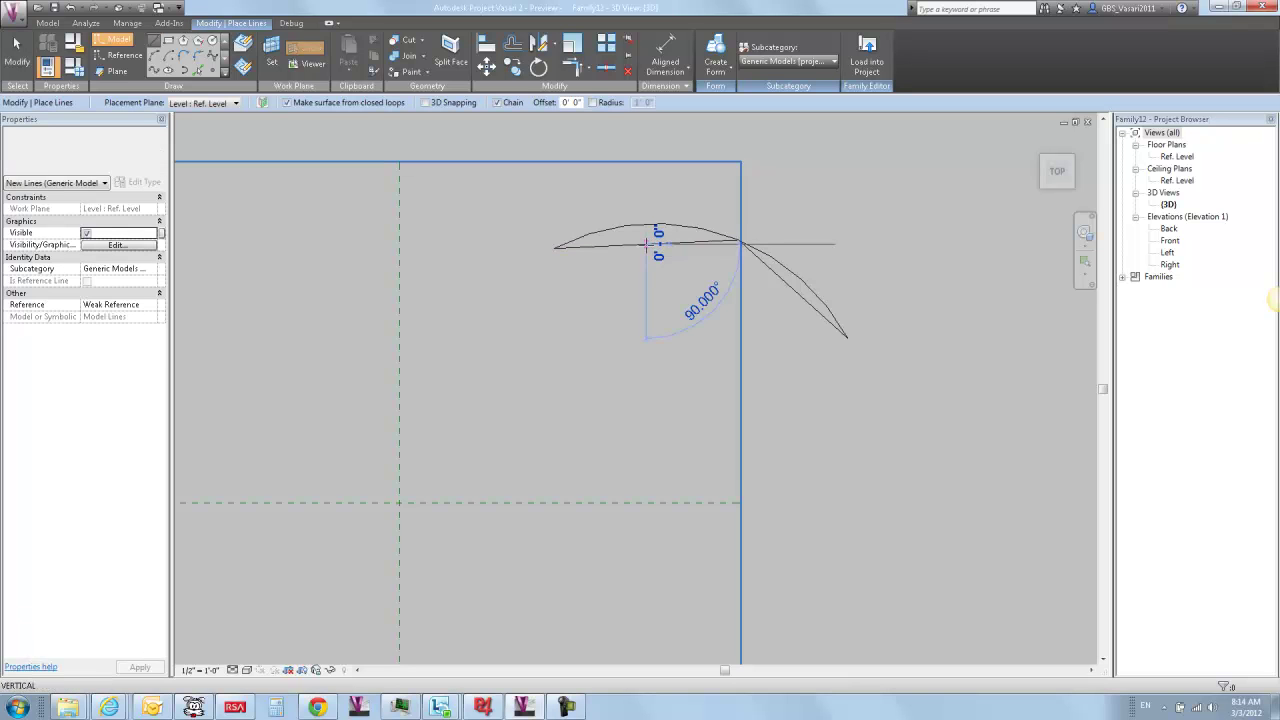
{"action": "left_click", "coordinate": [656, 451]}
{"action": "key", "text": "Escape"}
{"action": "key", "text": "Escape"}
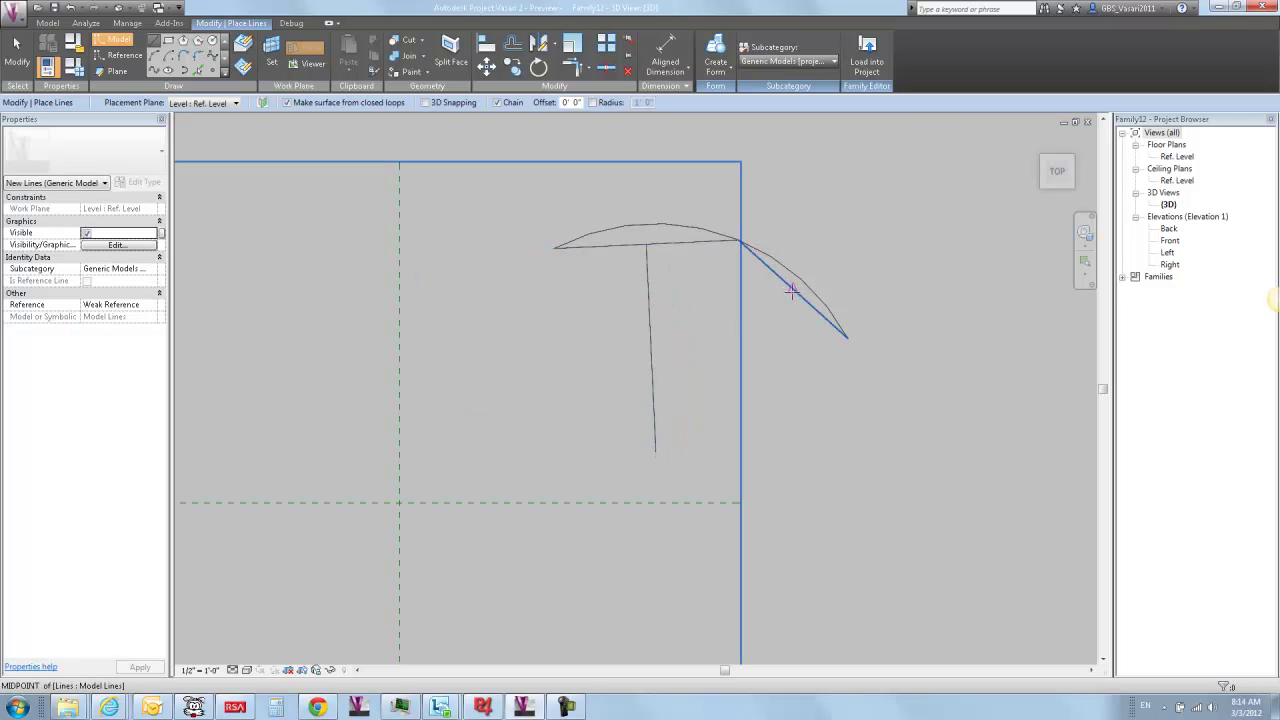
- Draw a perpendicular model line about 19'-6" long inward from the midpoint of the sloped chord
{"action": "left_click", "coordinate": [791, 290]}
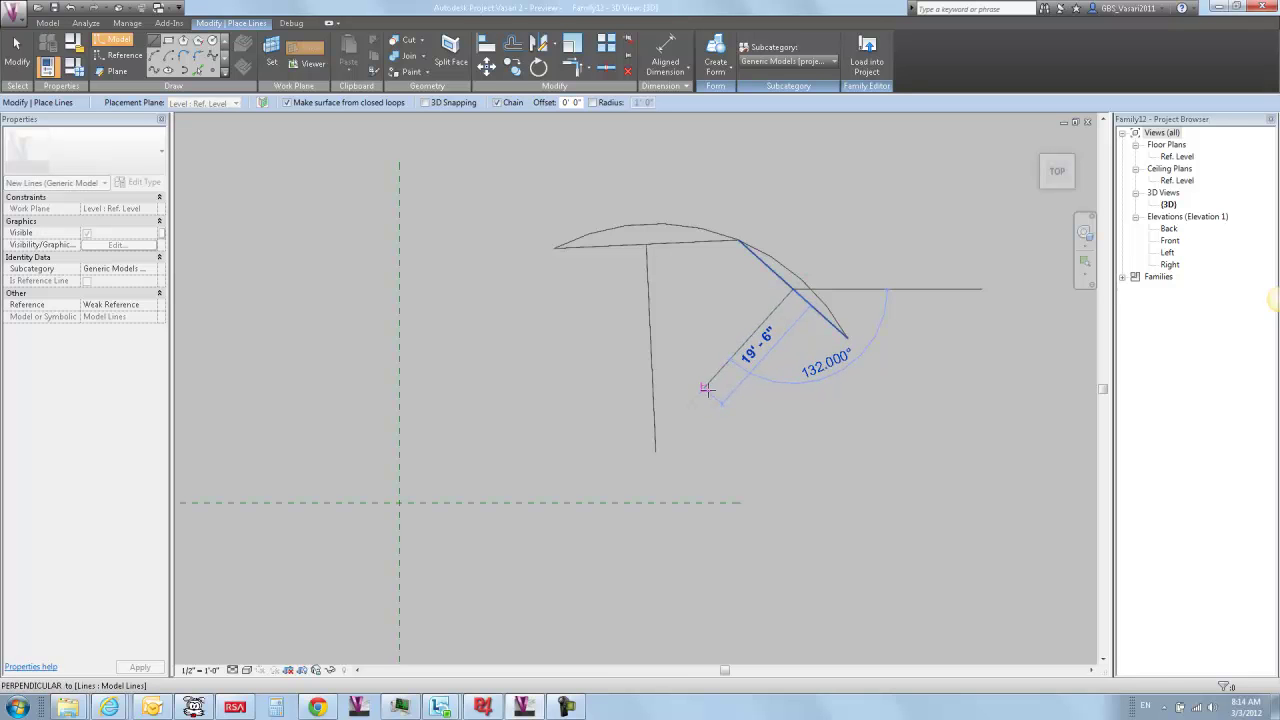
{"action": "left_click", "coordinate": [706, 389]}
{"action": "key", "text": "Escape"}
{"action": "key", "text": "Escape"}
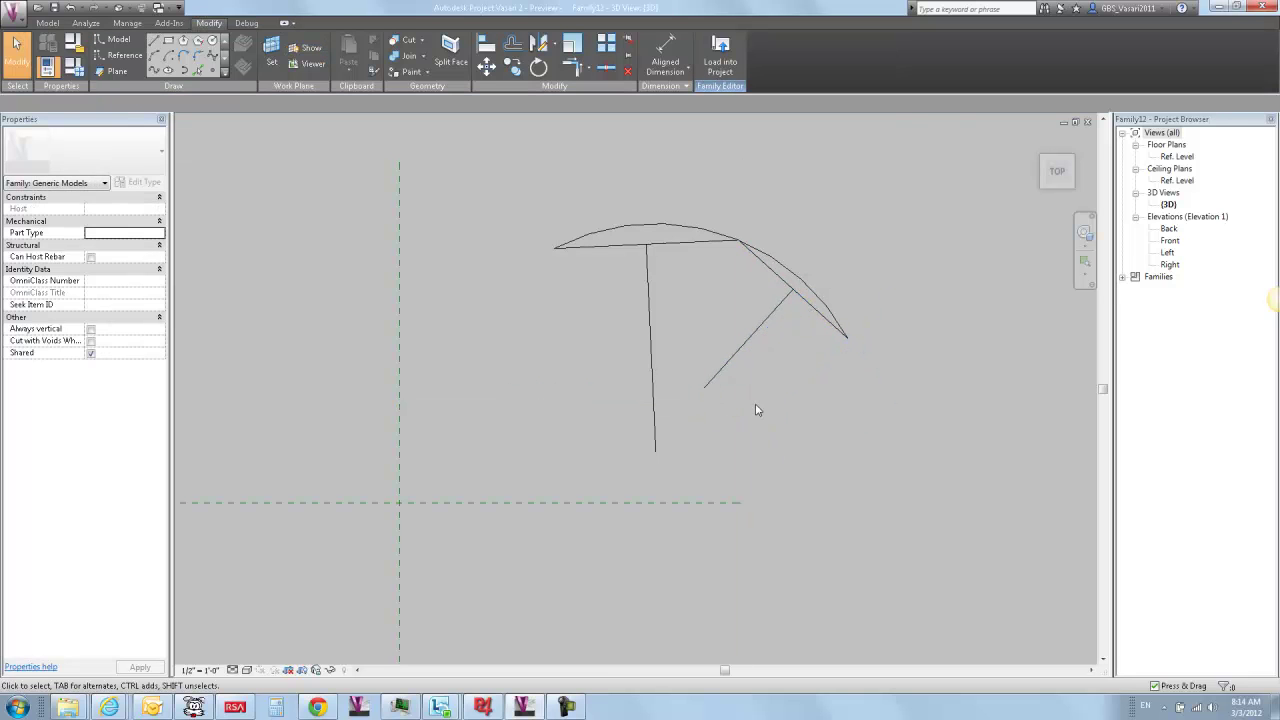
- Trim and extend the two perpendicular lines so they meet in a corner at the arc's centre
{"action": "key", "text": "t"}
{"action": "key", "text": "r"}
{"action": "left_click", "coordinate": [654, 372]}
{"action": "left_click", "coordinate": [715, 370]}
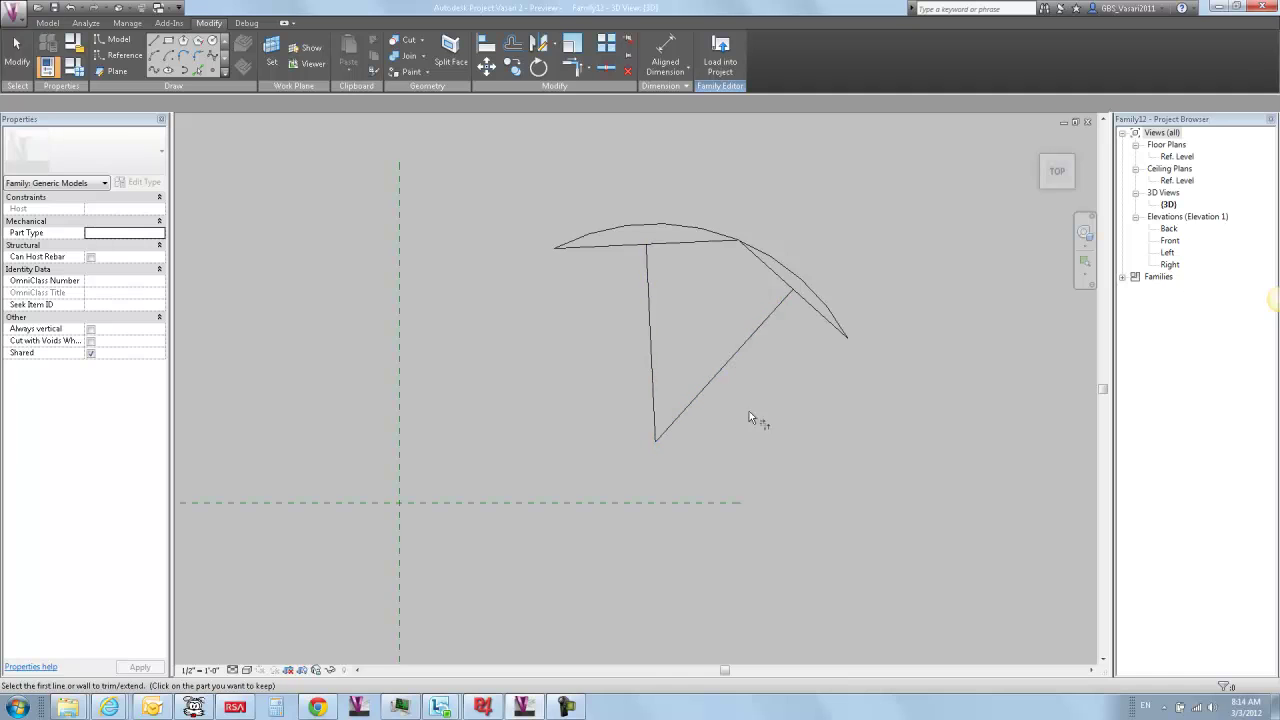
{"action": "left_click", "coordinate": [16, 48]}
- Draw a circle centred on the intersection of the two perpendiculars, with its radius reaching the arc
{"action": "left_click", "coordinate": [207, 48]}
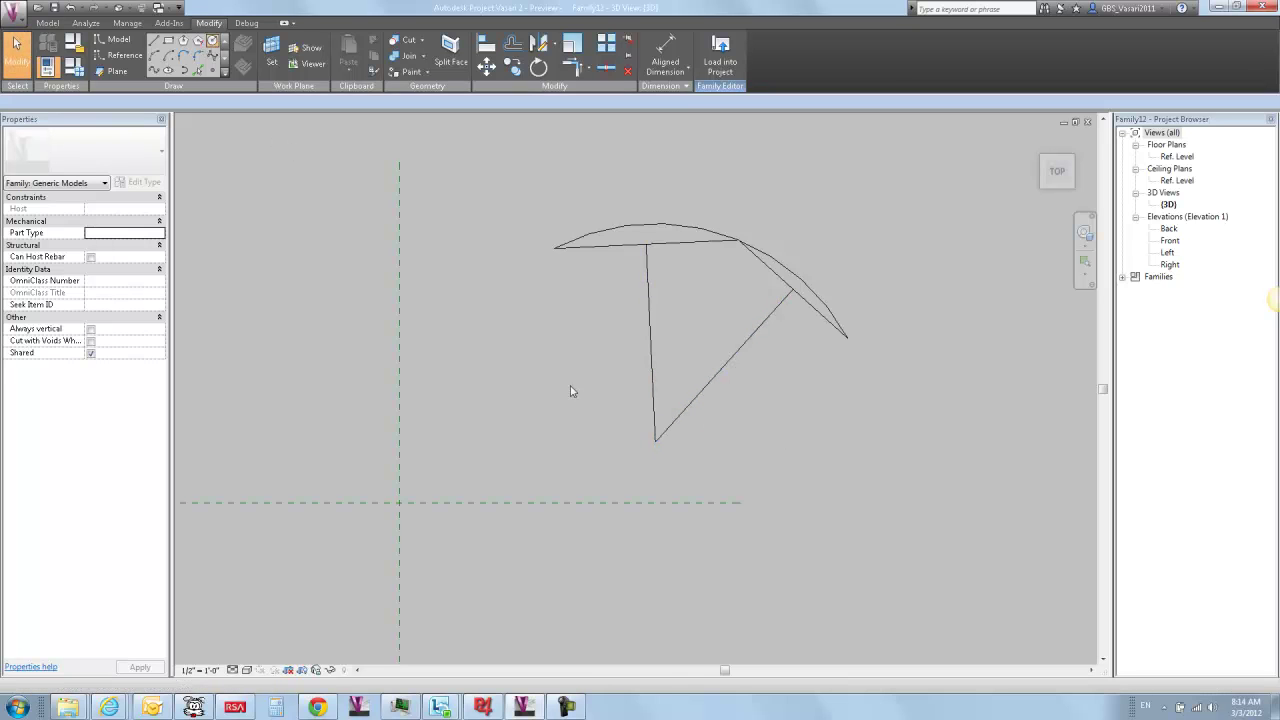
{"action": "left_click", "coordinate": [655, 438]}
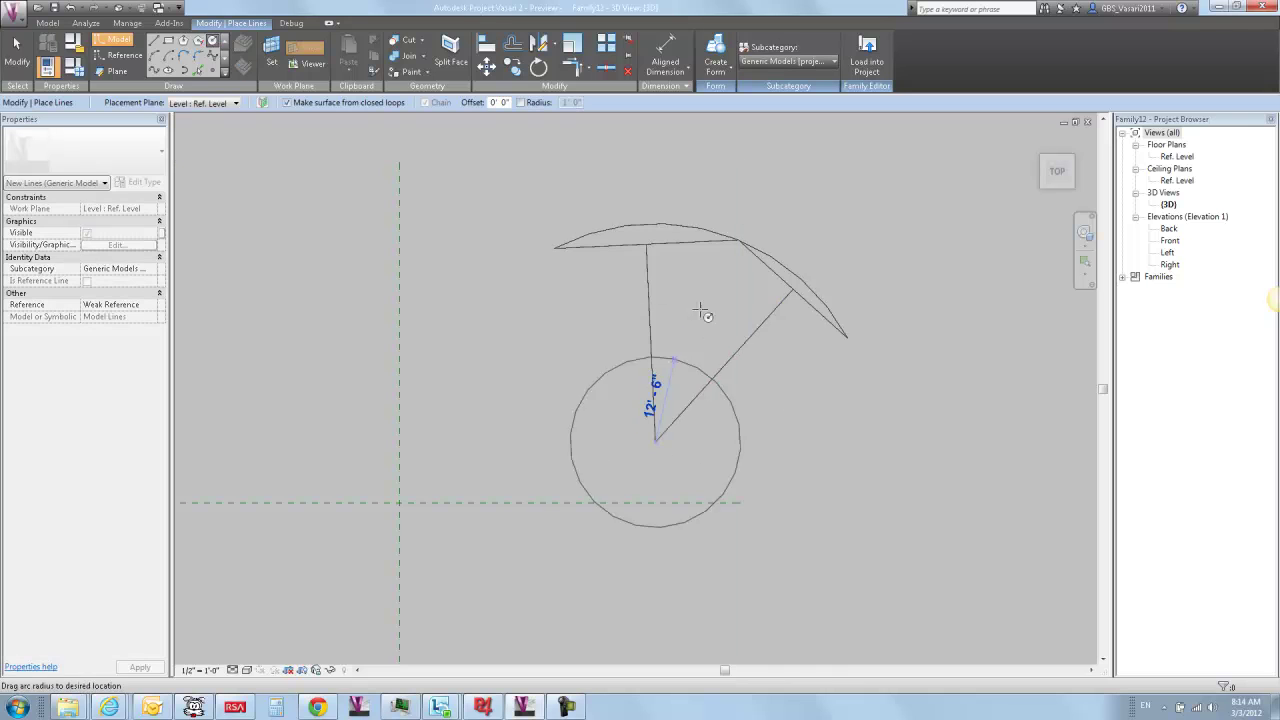
{"action": "left_click", "coordinate": [718, 234]}
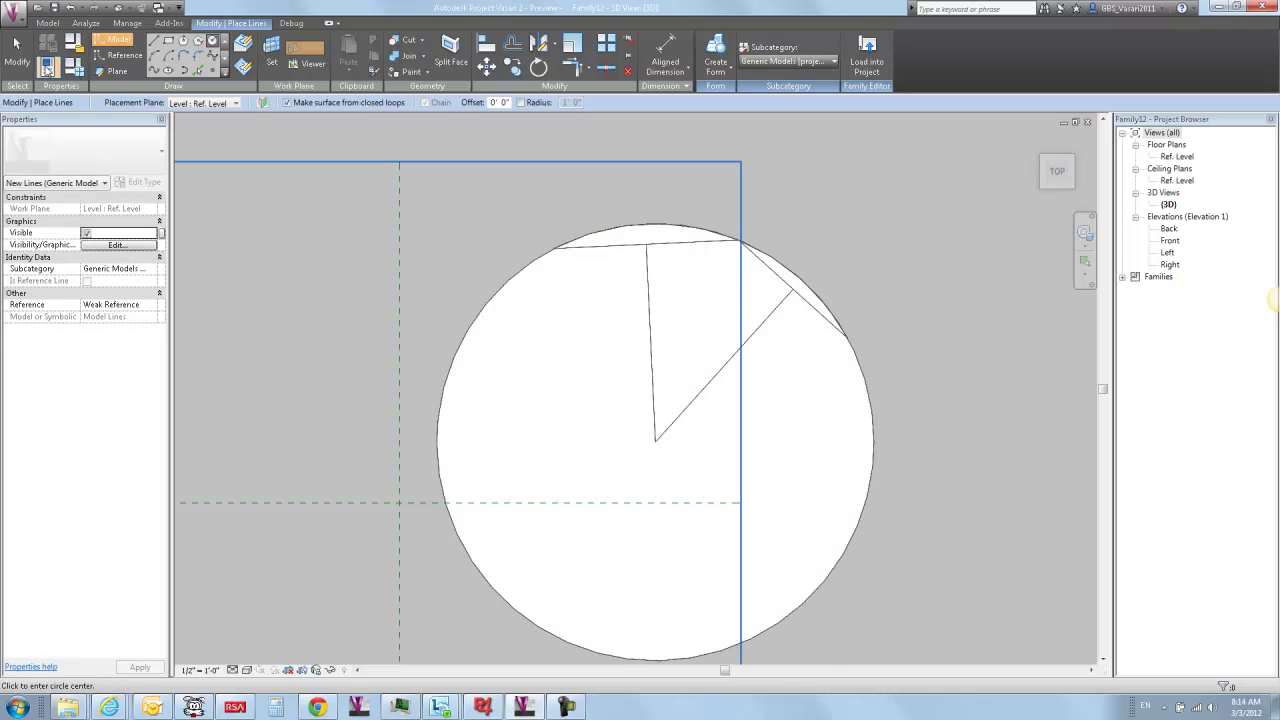
{"action": "key", "text": "Escape"}
{"action": "key", "text": "Escape"}
- Delete the whole demonstration sketch, including the arc, chords, perpendiculars, circle and its surface
{"action": "middle_click_drag", "start_coordinate": [528, 388], "coordinate": [631, 258], "text": "shift"}
{"action": "left_click", "coordinate": [631, 258]}
{"action": "left_click_drag", "start_coordinate": [887, 422], "coordinate": [699, 271]}
{"action": "left_click_drag", "start_coordinate": [634, 214], "coordinate": [634, 214]}
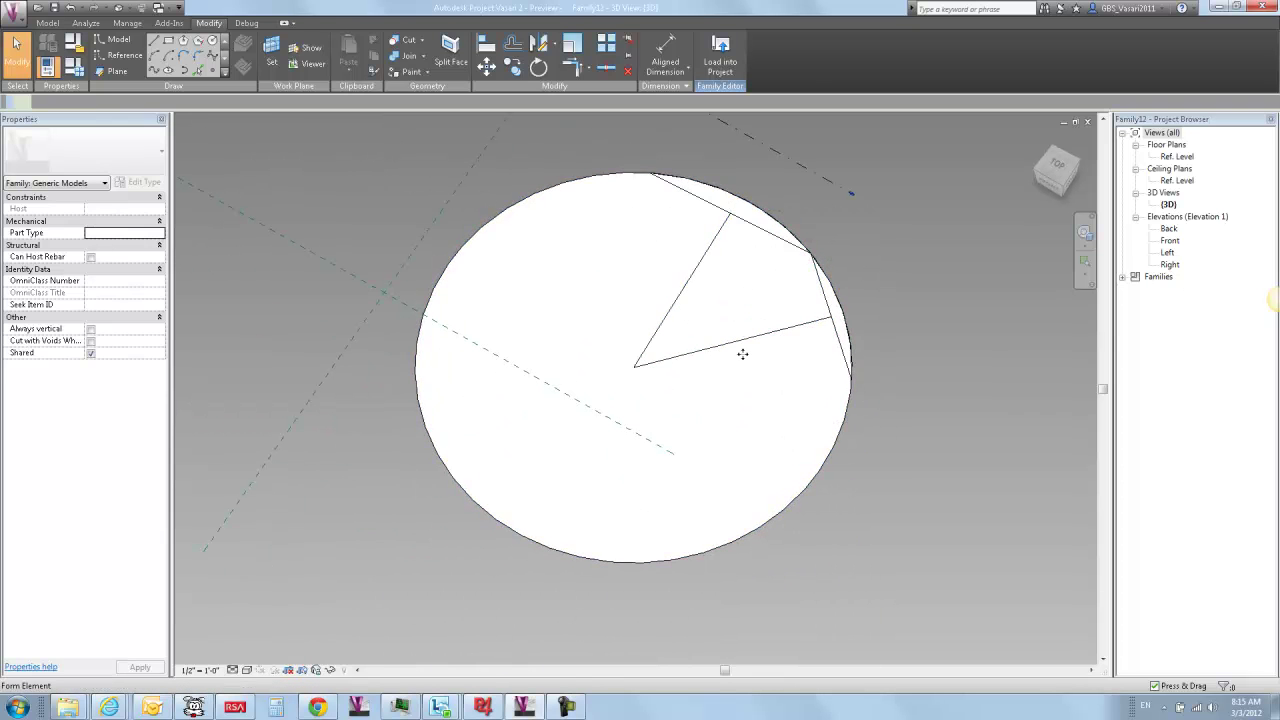
{"action": "left_click", "coordinate": [743, 354]}
{"action": "key", "text": "Delete"}
{"action": "middle_click_drag", "start_coordinate": [512, 471], "coordinate": [694, 443], "text": "shift"}
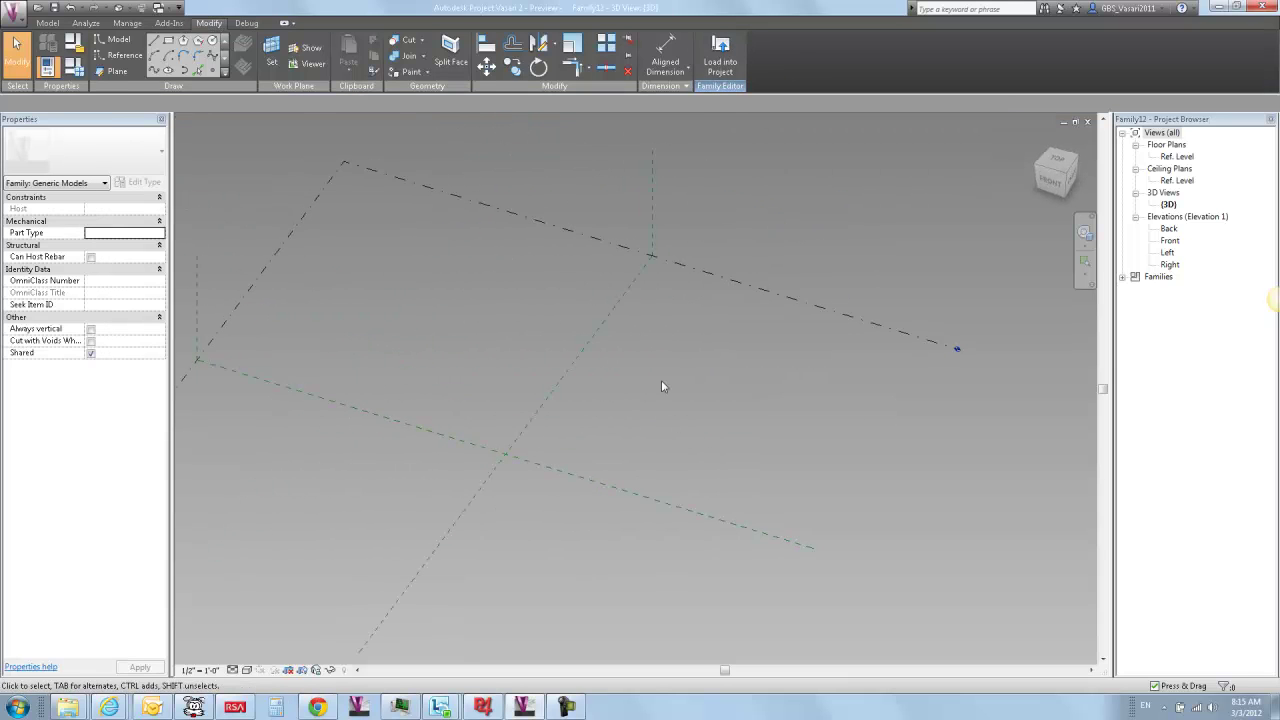
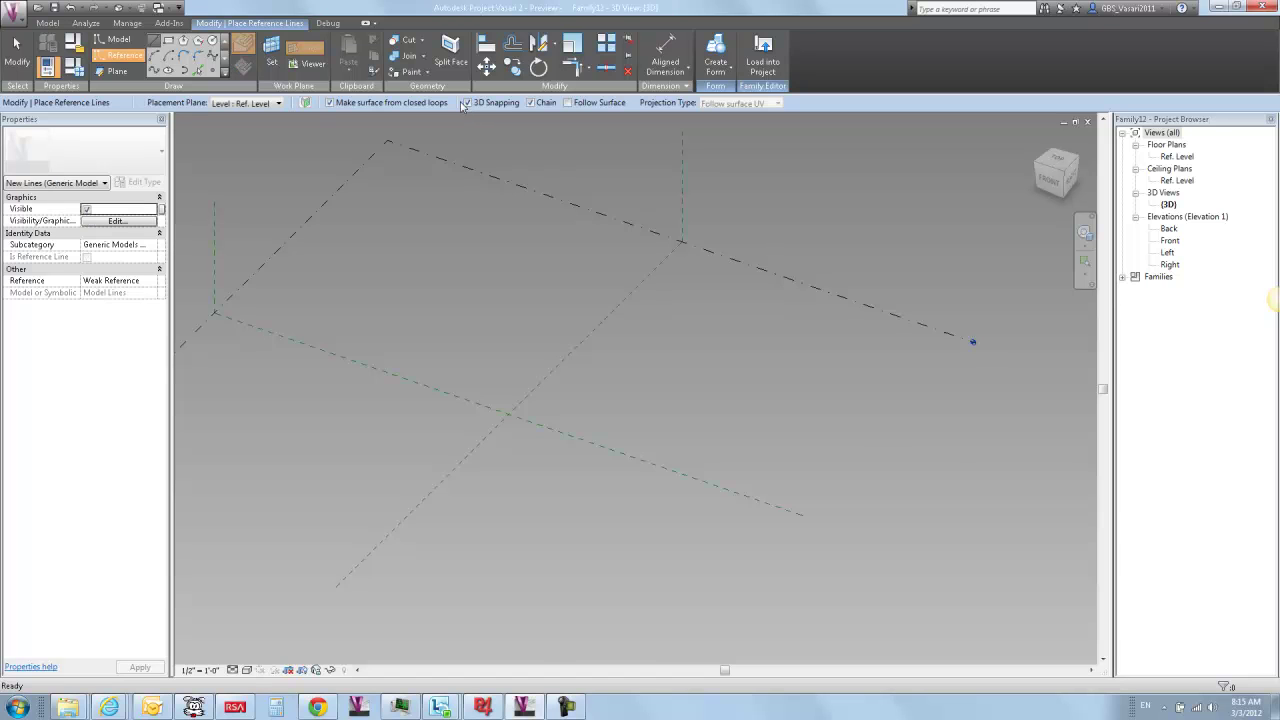
- Draw two chained reference lines through three points on the reference level, with 3D Snapping on
{"action": "left_click", "coordinate": [755, 485]}
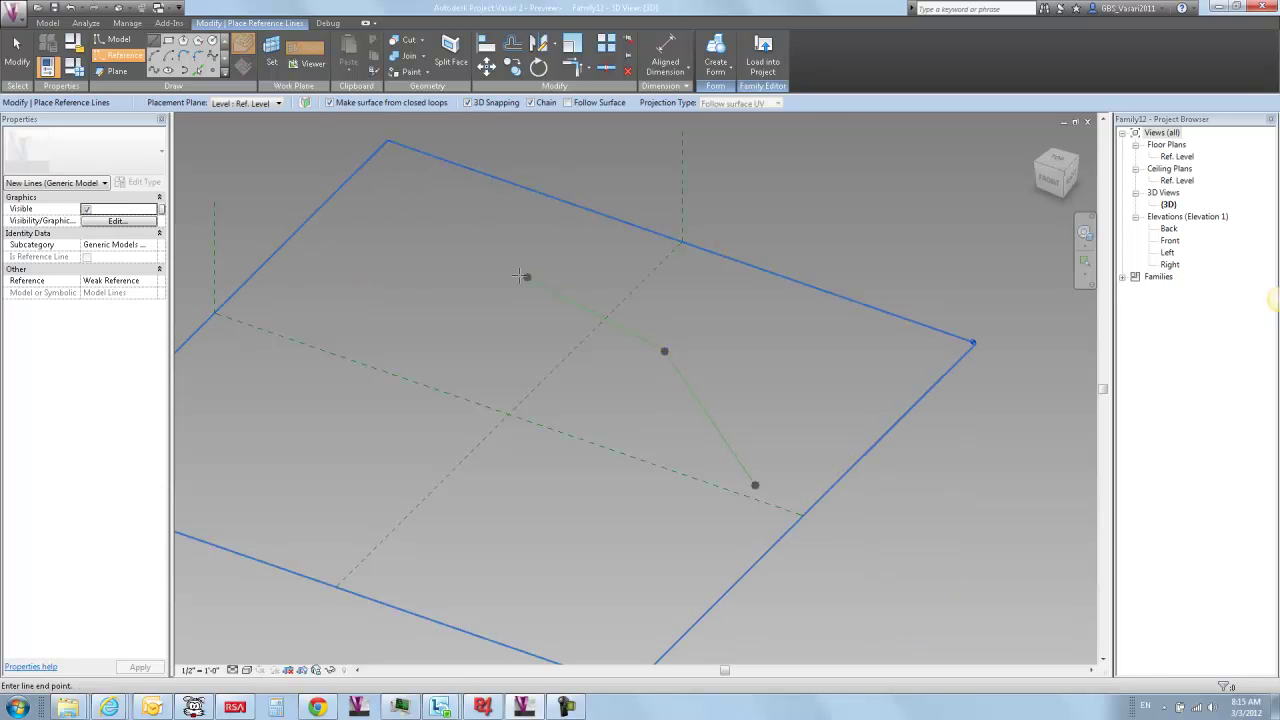
{"action": "left_click", "coordinate": [486, 283]}
{"action": "key", "text": "Escape"}
{"action": "key", "text": "Escape"}
- Make all three reference points of the chained reference lines adaptive
{"action": "left_click_drag", "start_coordinate": [428, 244], "coordinate": [551, 357]}
{"action": "left_click_drag", "start_coordinate": [704, 413], "coordinate": [806, 523], "text": "ctrl"}
{"action": "left_click", "coordinate": [778, 55]}
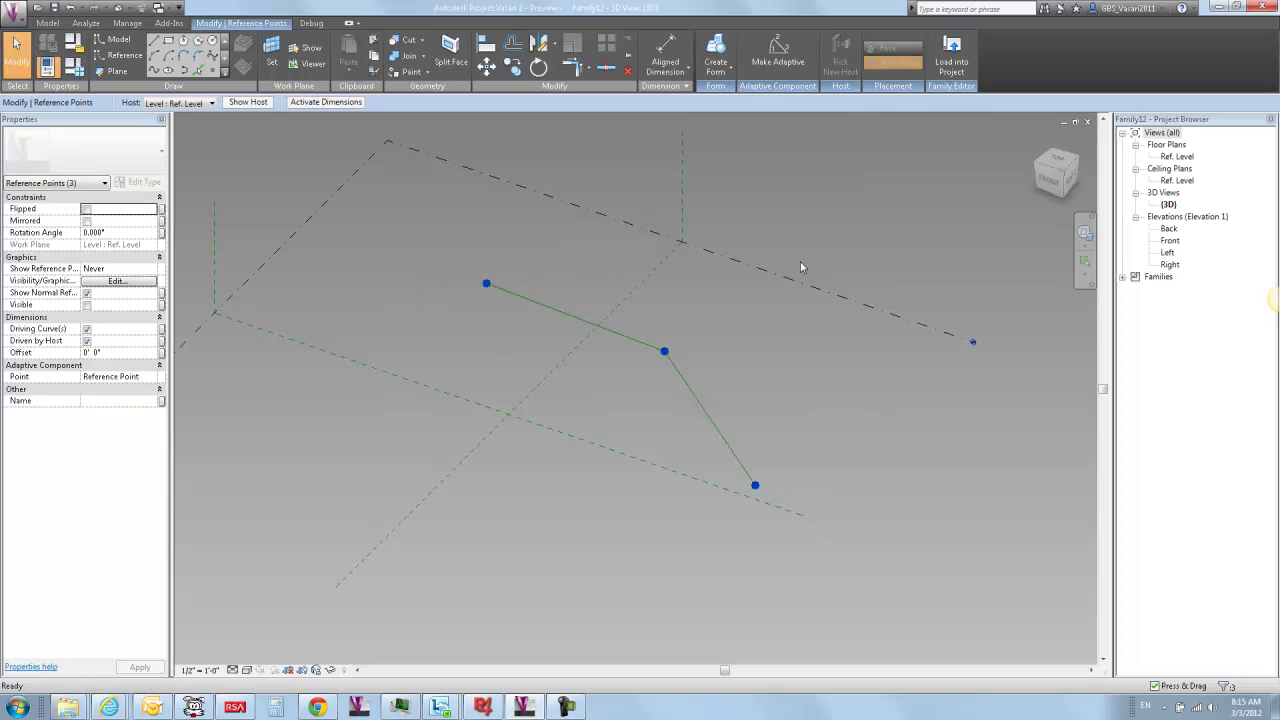
{"action": "left_click", "coordinate": [683, 394]}
- Connect adaptive points 1 and 3 with a spline through points and turn it into a reference line
{"action": "mouse_move", "coordinate": [683, 394]}
{"action": "middle_mouse_down", "text": "shift"}
{"action": "mouse_move", "coordinate": [645, 385]}
{"action": "mouse_move", "coordinate": [660, 392]}
{"action": "middle_mouse_up", "text": "shift"}
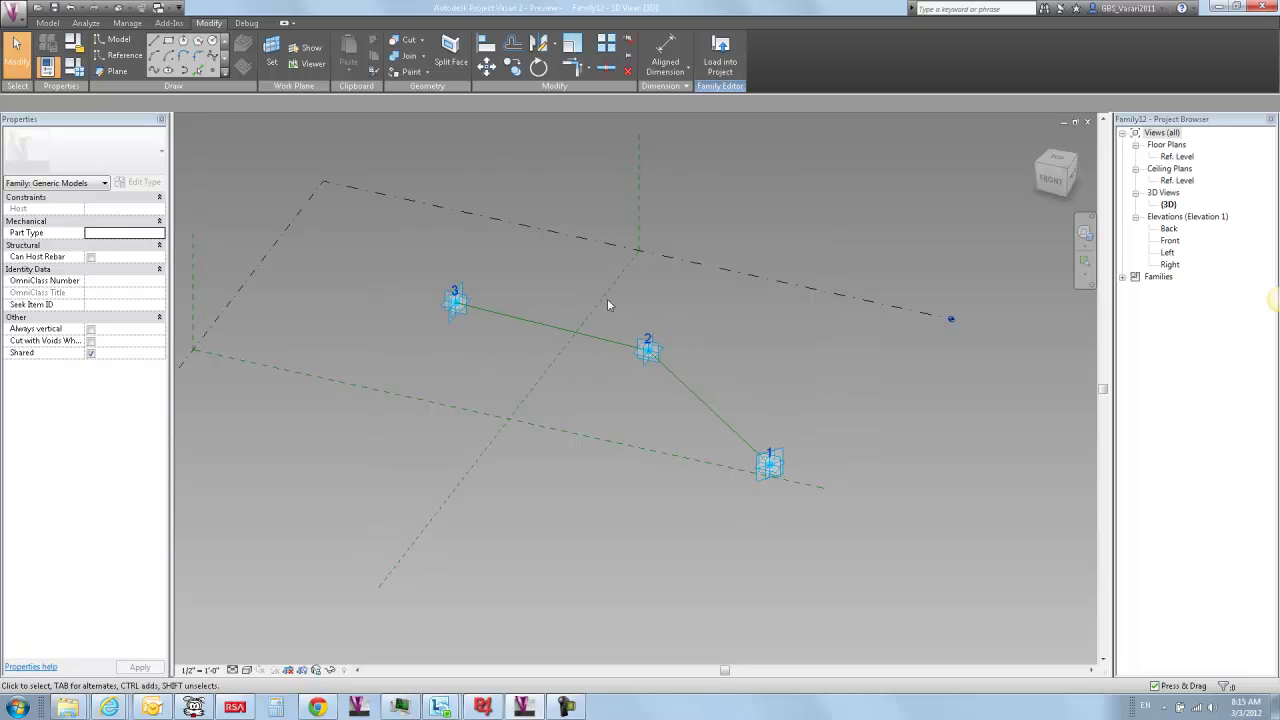
{"action": "middle_click_drag", "start_coordinate": [466, 340], "coordinate": [767, 377], "text": "shift"}
{"action": "left_click_drag", "start_coordinate": [406, 226], "coordinate": [520, 316]}
{"action": "left_click_drag", "start_coordinate": [623, 385], "coordinate": [836, 535], "text": "ctrl"}
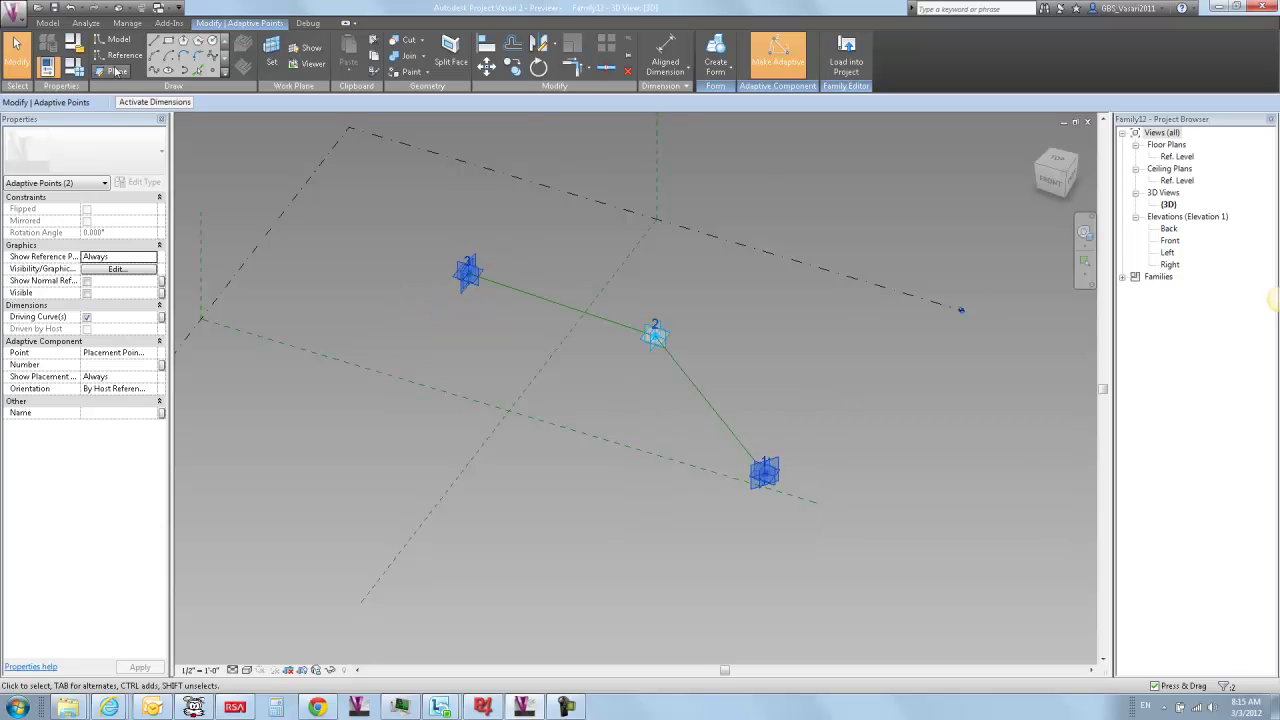
{"action": "left_click", "coordinate": [149, 75]}
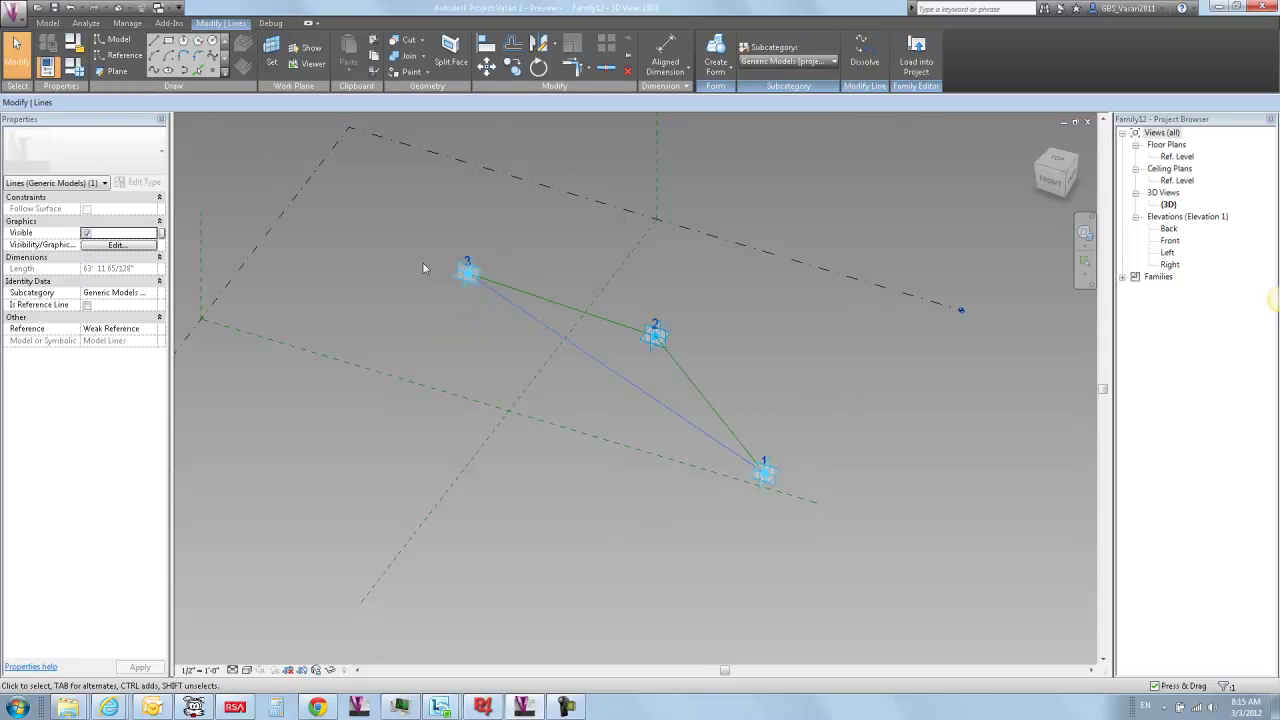
{"action": "left_click", "coordinate": [86, 305]}
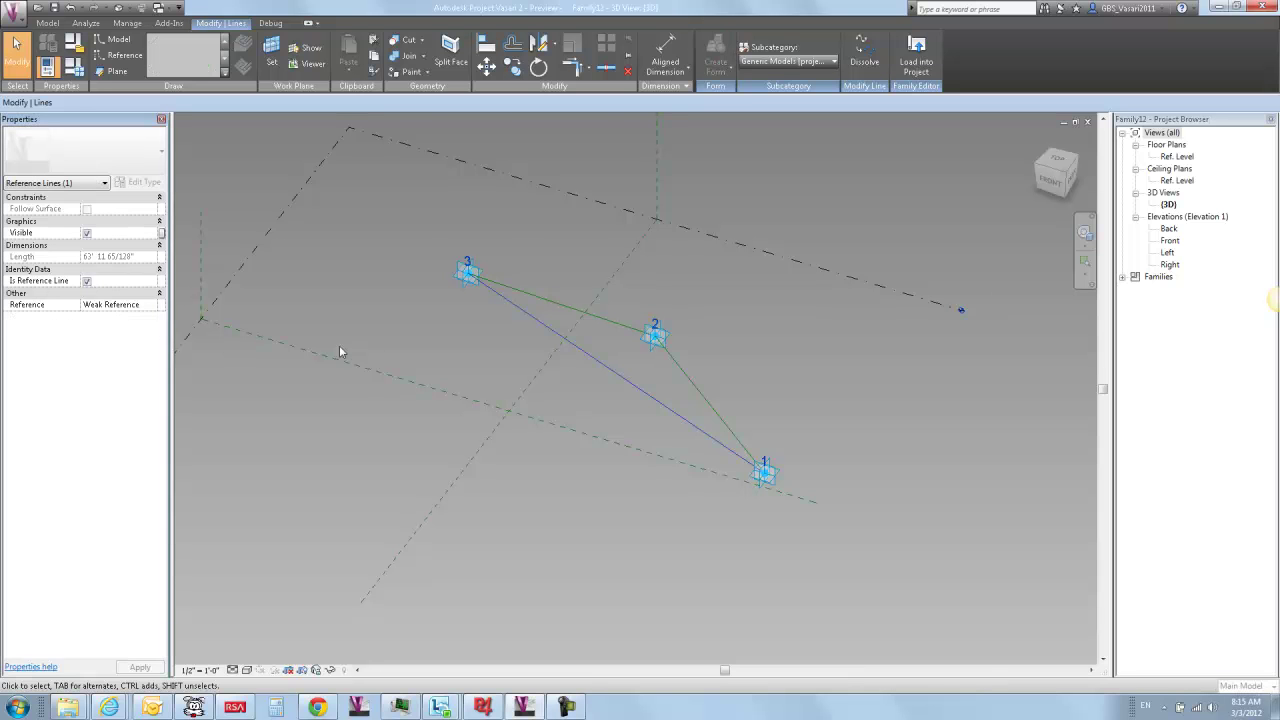
{"action": "left_click", "coordinate": [729, 337]}
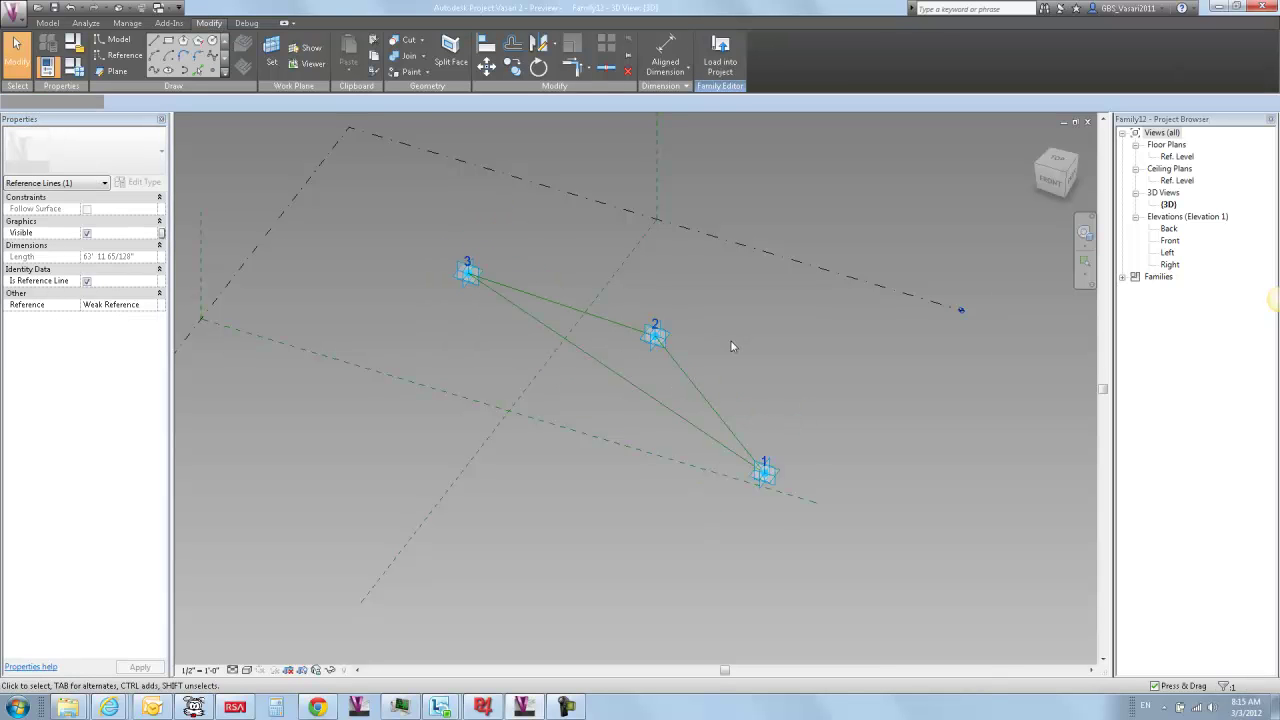
- Place a reference point at the midpoint of each reference line meeting at adaptive point 2
{"action": "left_click", "coordinate": [213, 73]}
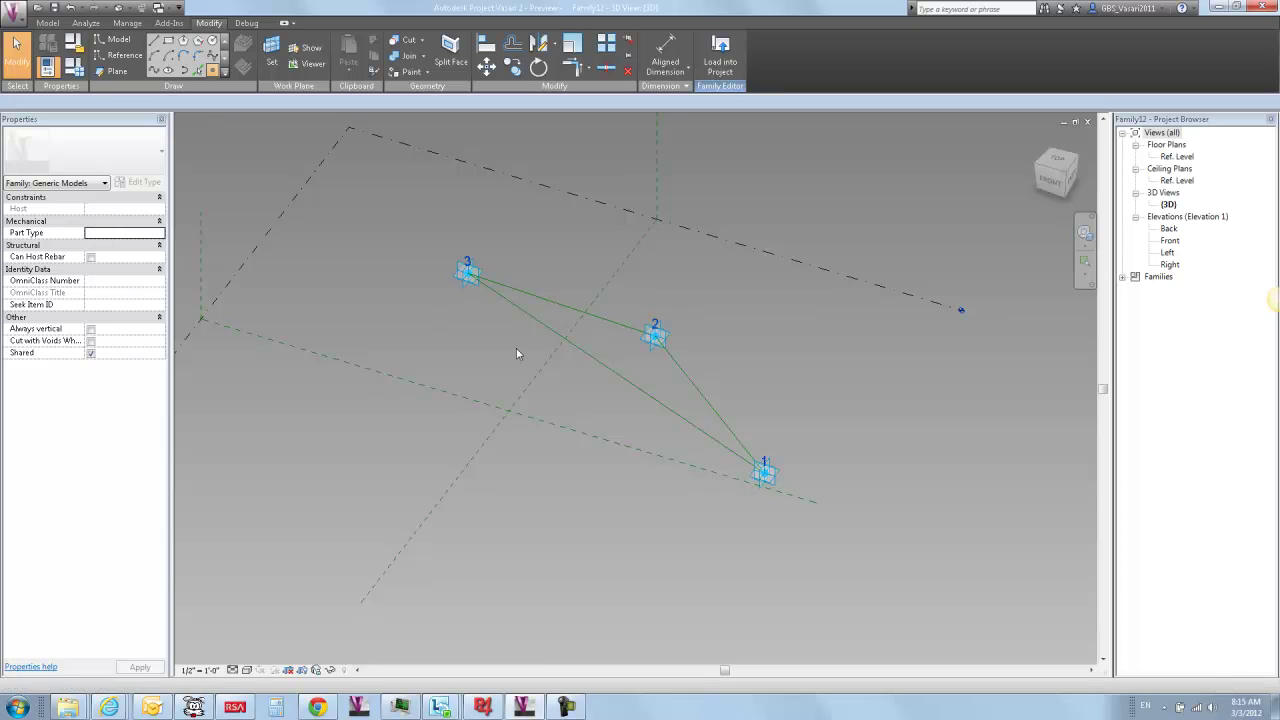
{"action": "left_click", "coordinate": [575, 308]}
{"action": "left_click", "coordinate": [709, 404]}
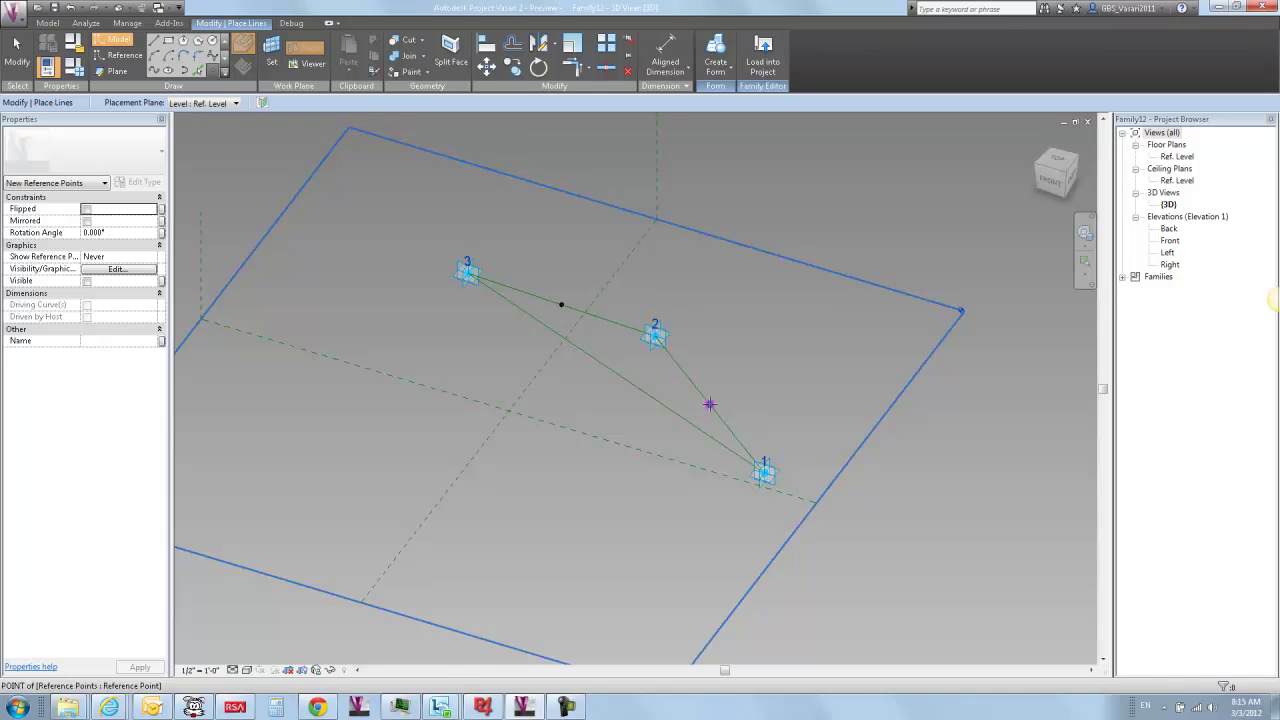
{"action": "key", "text": "Escape"}
{"action": "key", "text": "Escape"}
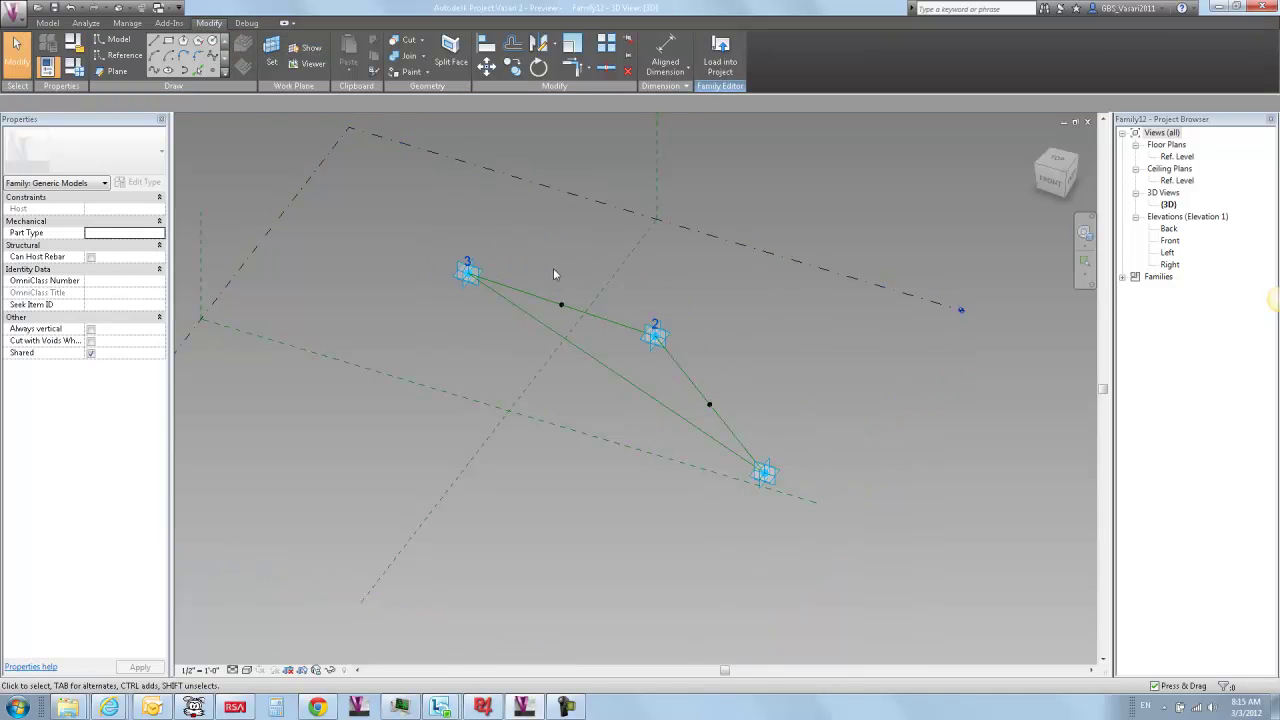
- Set Show Reference Planes to Always for the two midpoint reference points
{"action": "middle_click_drag", "start_coordinate": [782, 407], "coordinate": [720, 391], "text": "shift"}
{"action": "left_click_drag", "start_coordinate": [598, 292], "coordinate": [759, 485]}
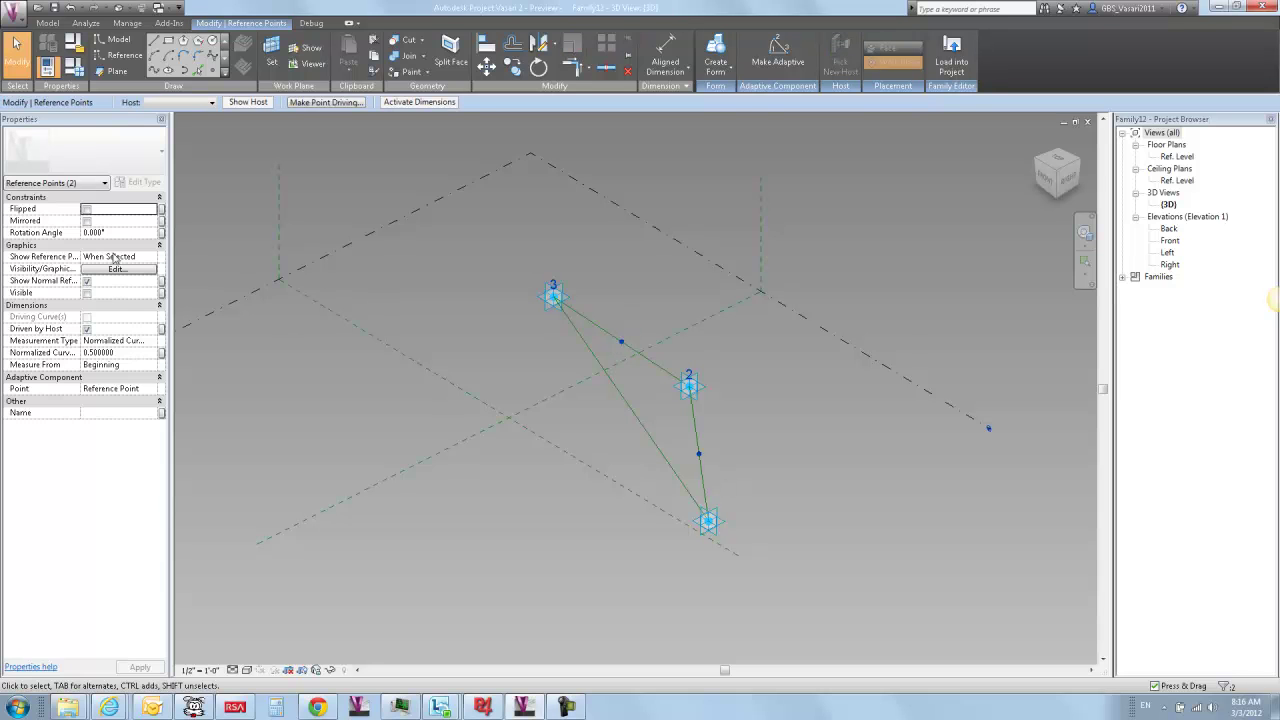
{"action": "left_click", "coordinate": [153, 258]}
{"action": "left_click", "coordinate": [105, 292]}
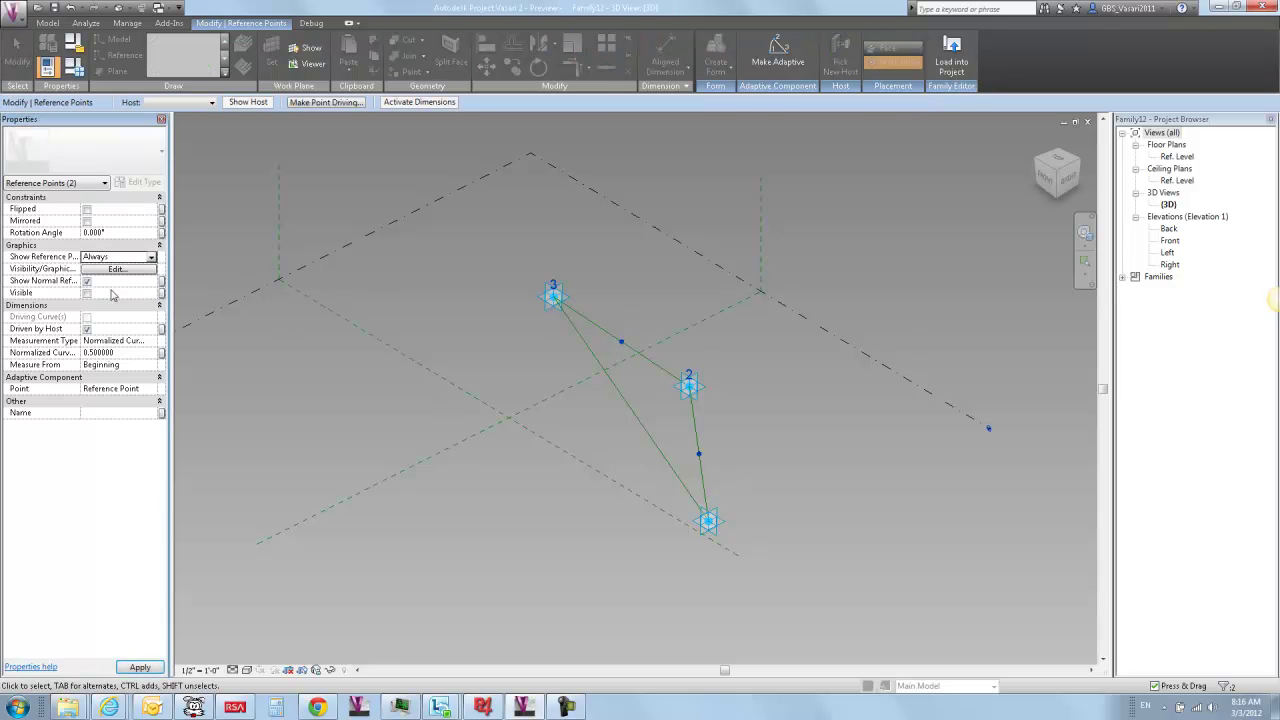
- Move adaptive point 3 horizontally to about 16' from the centre reference plane nearest adaptive point 1
{"action": "left_click", "coordinate": [505, 304]}
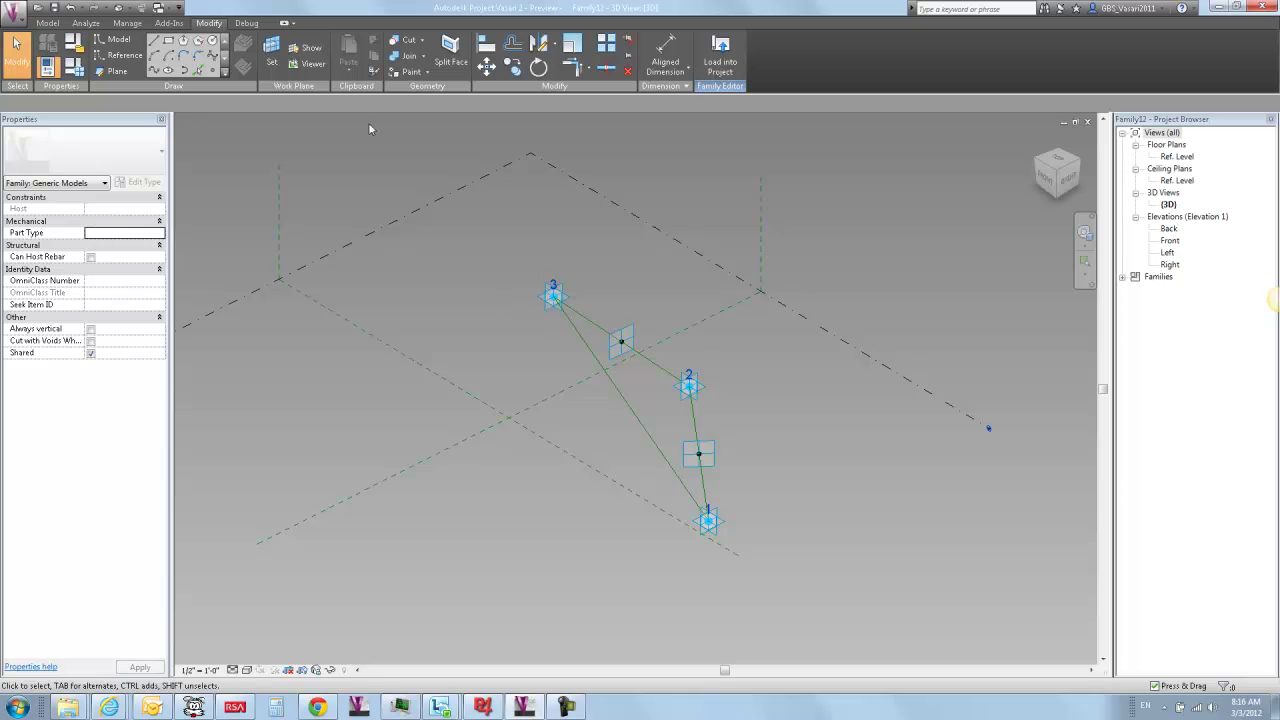
{"action": "left_click_drag", "start_coordinate": [496, 238], "coordinate": [594, 370]}
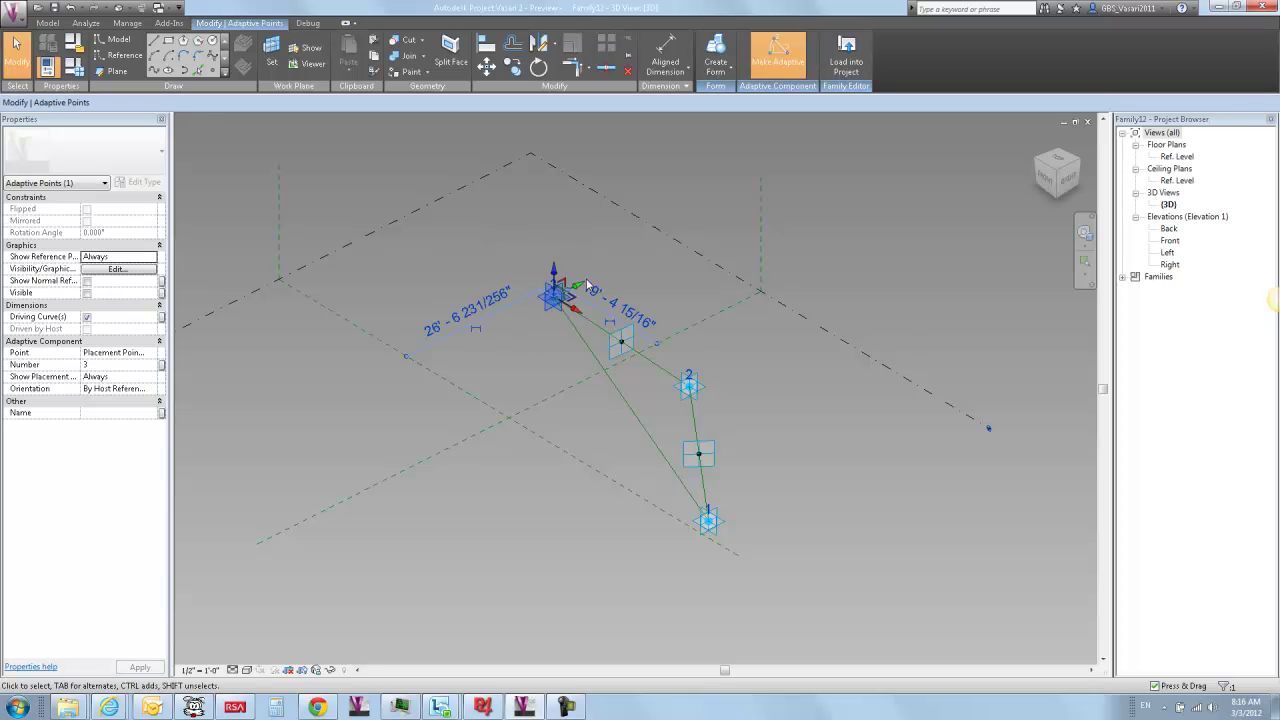
{"action": "left_click_drag", "start_coordinate": [579, 288], "coordinate": [551, 303]}
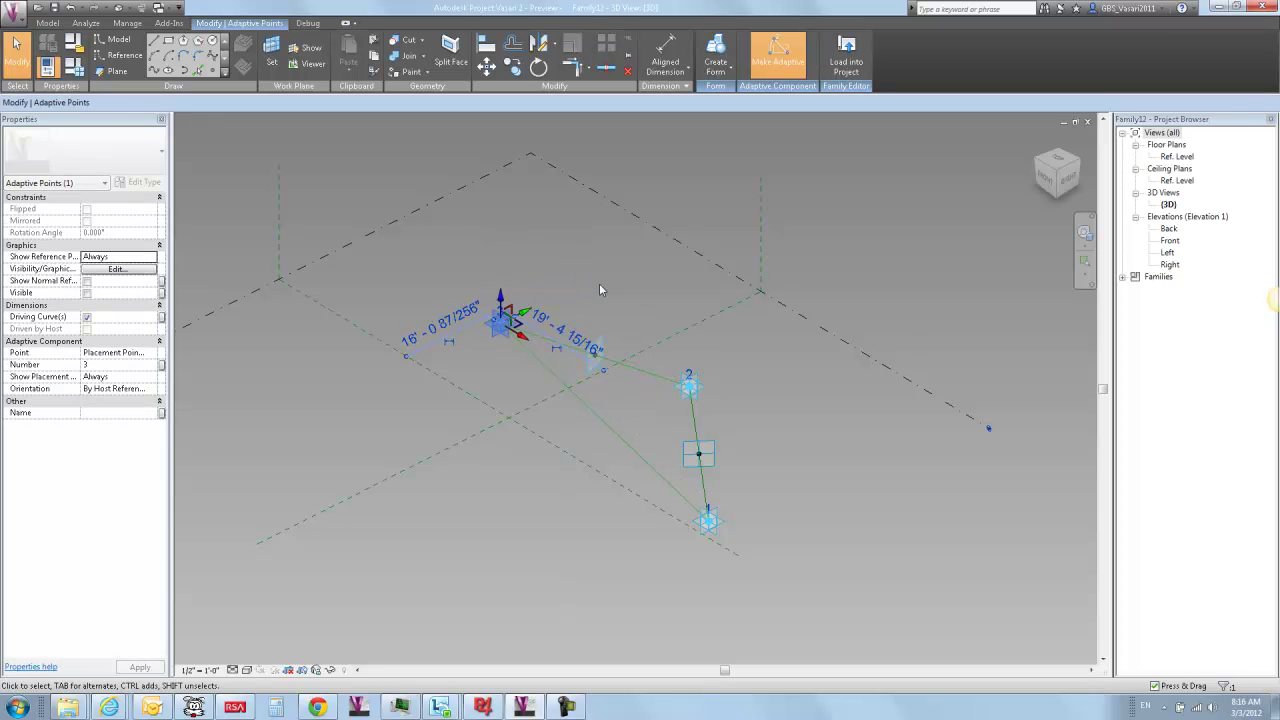
{"action": "left_click", "coordinate": [599, 283]}
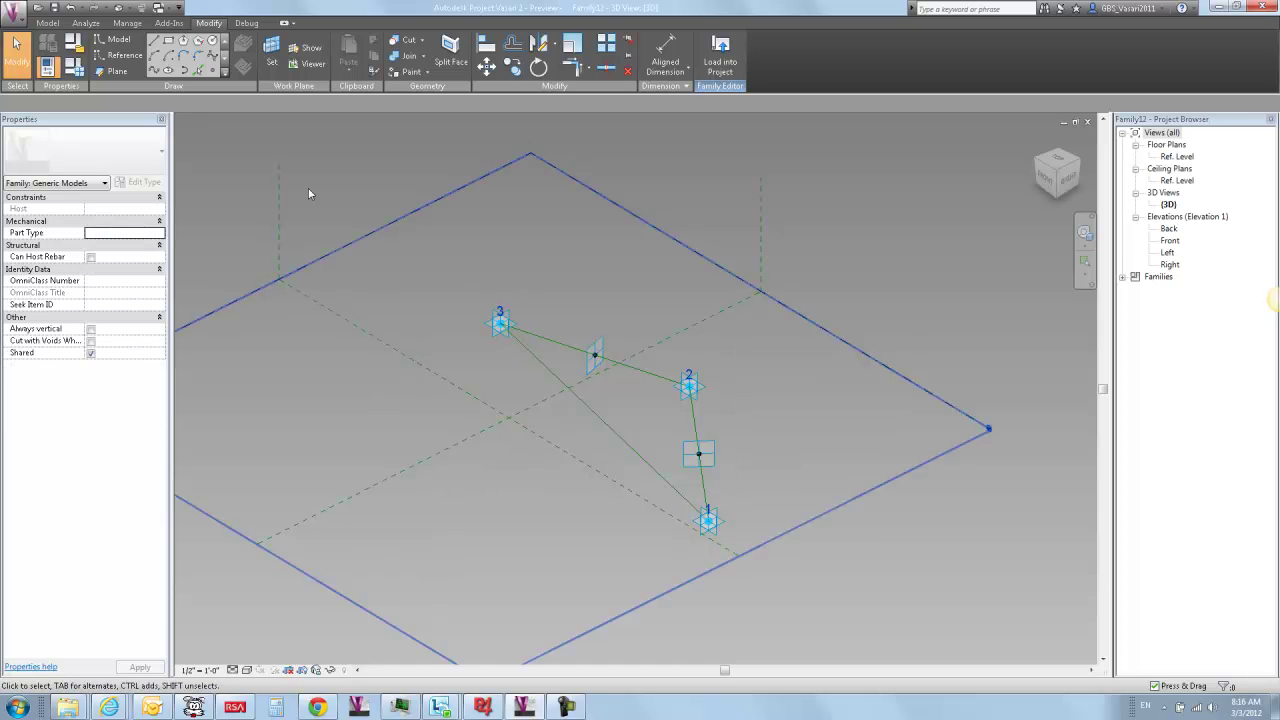
- Place a reference point on the line between adaptive points 1 and 3, hosted by intersection with the plane of the midpoint between 2 and 3
{"action": "left_click", "coordinate": [215, 77]}
{"action": "left_click", "coordinate": [602, 418]}
{"action": "key", "text": "Escape"}
{"action": "key", "text": "Escape"}
{"action": "left_click_drag", "start_coordinate": [540, 509], "coordinate": [631, 404]}
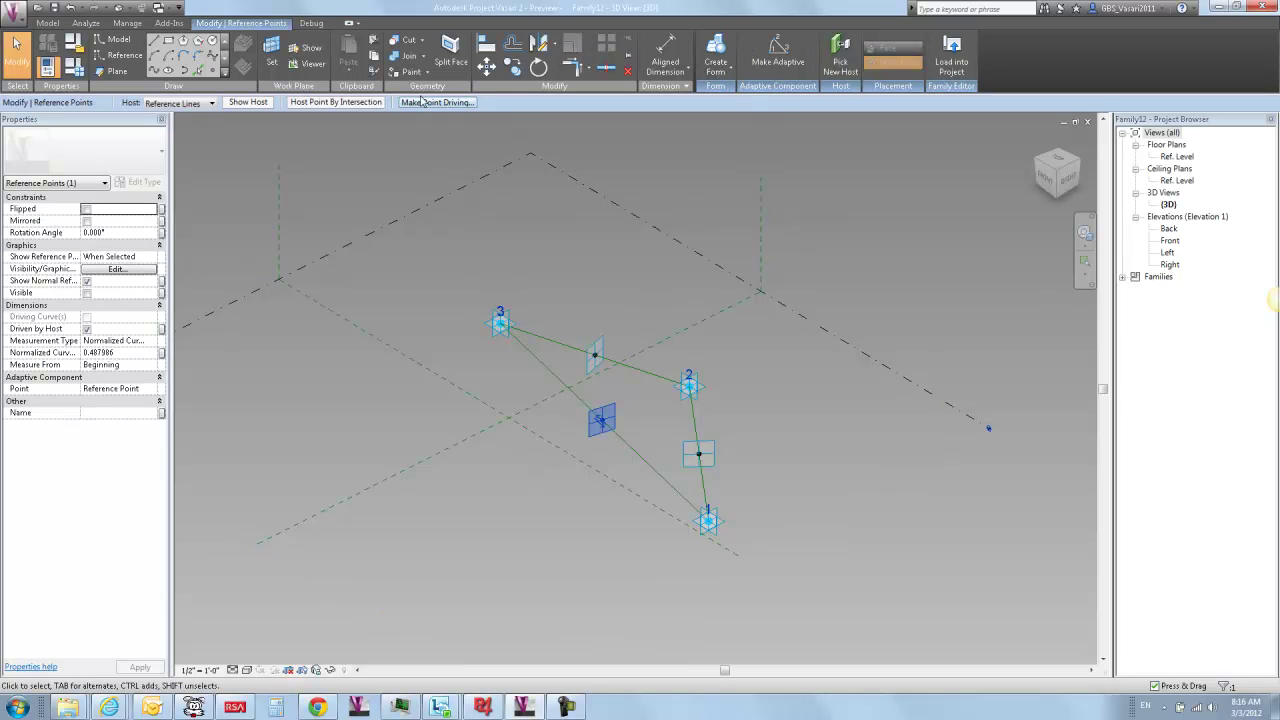
{"action": "left_click", "coordinate": [422, 102]}
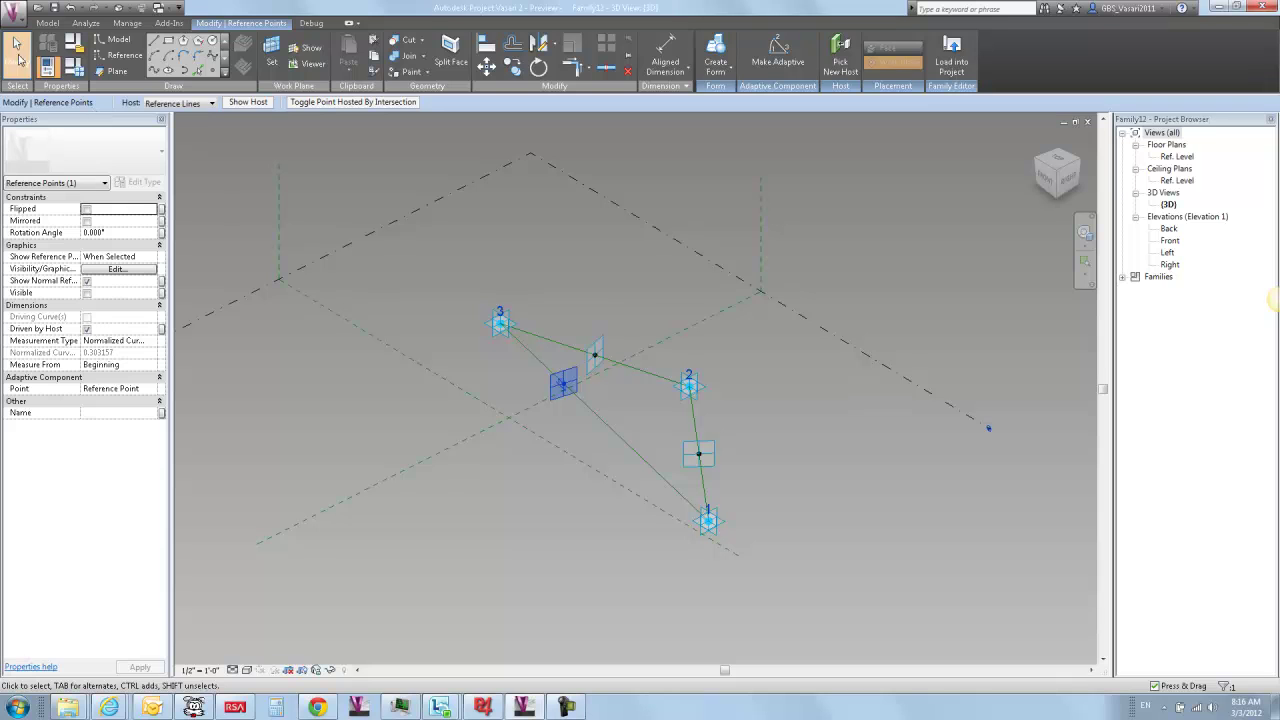
- Connect the intersection point and the midpoint between adaptive points 2 and 3 with a spline through points, and make it a reference line
{"action": "left_click_drag", "start_coordinate": [523, 312], "coordinate": [624, 424]}
{"action": "left_click", "coordinate": [153, 75]}
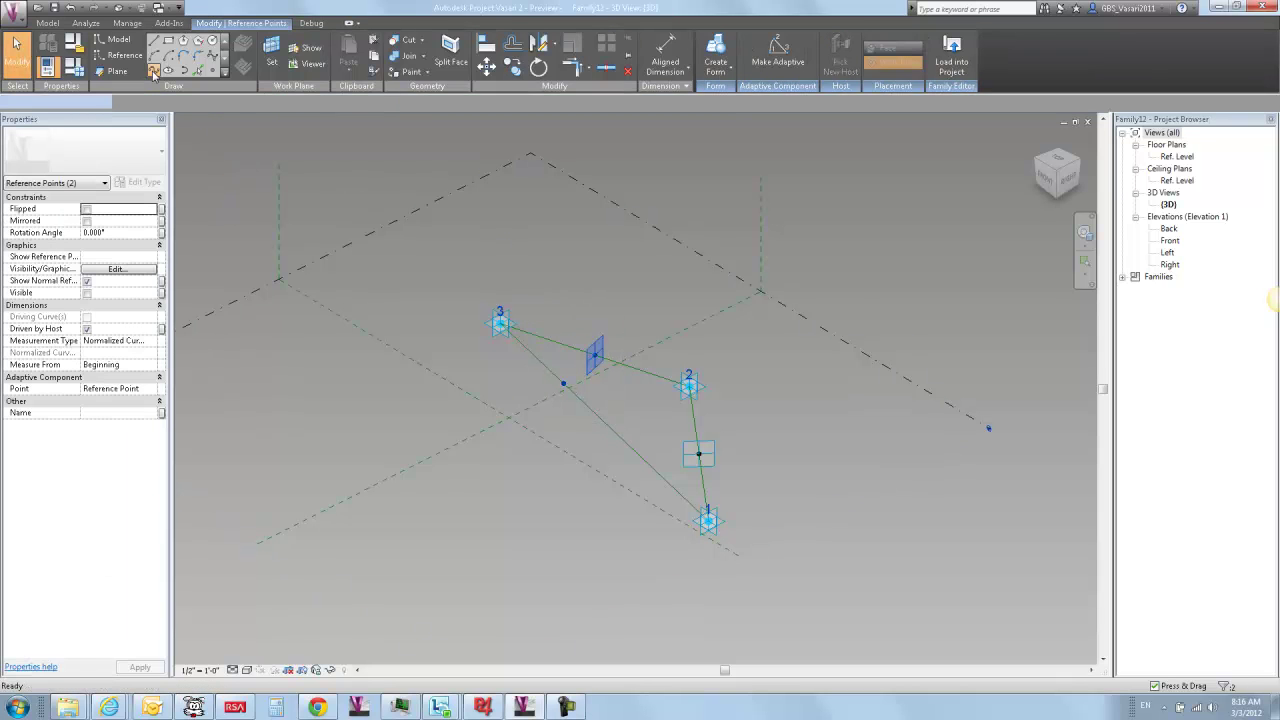
{"action": "left_click", "coordinate": [87, 305]}
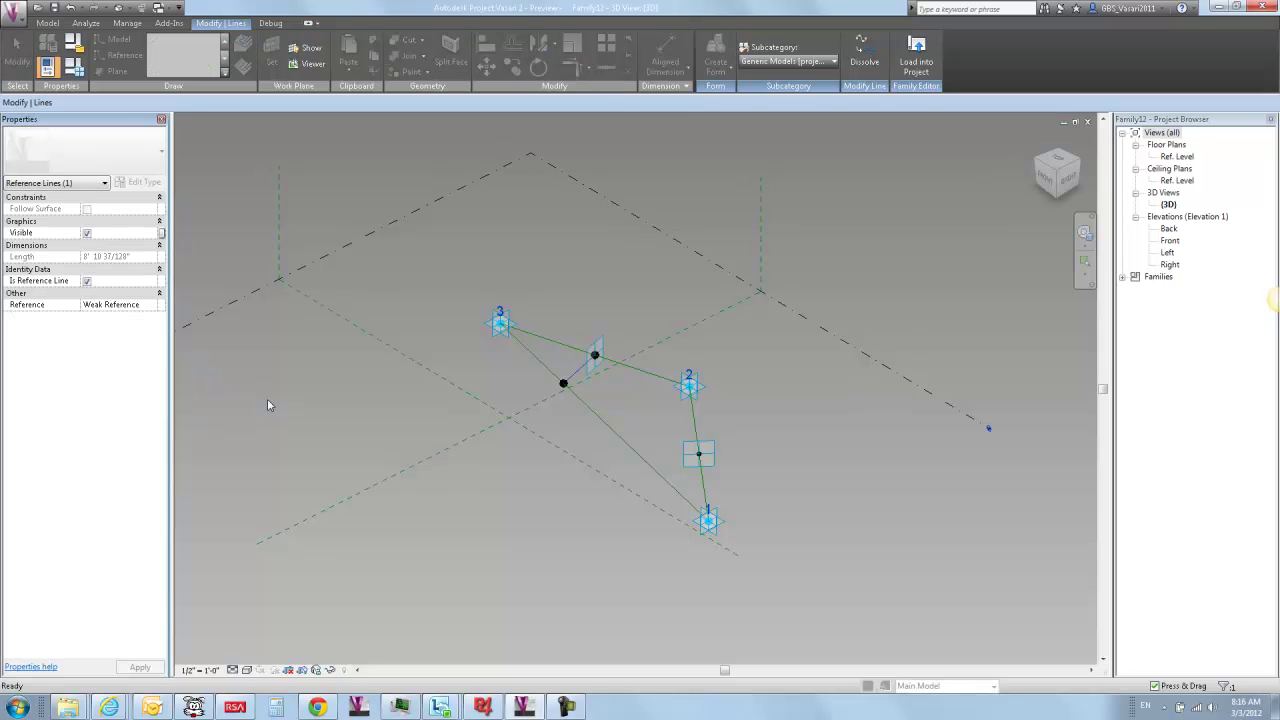
{"action": "left_click", "coordinate": [462, 499]}
- With 3D Snapping off, draw a reference line about 181' long through the short connecting reference line, using that line as work plane
{"action": "middle_click_drag", "start_coordinate": [462, 499], "coordinate": [596, 602], "text": "shift"}
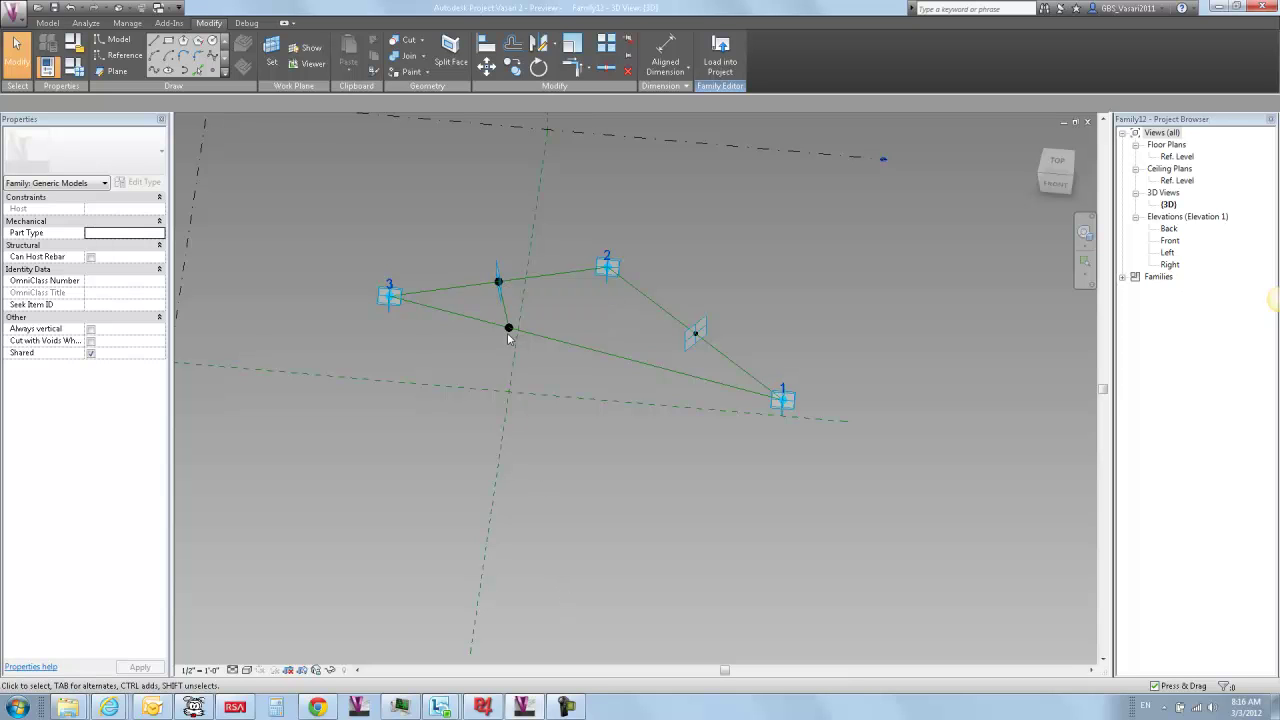
{"action": "middle_click_drag", "start_coordinate": [782, 325], "coordinate": [626, 334], "text": "shift"}
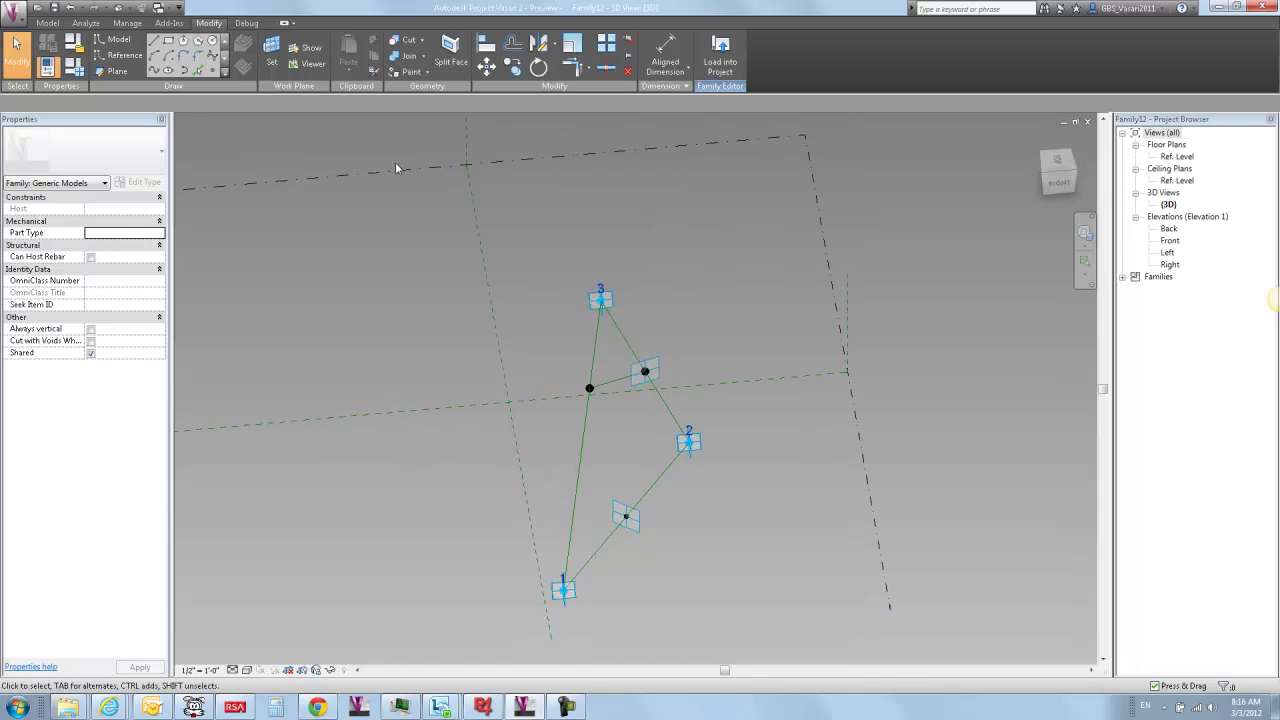
{"action": "left_click", "coordinate": [118, 55]}
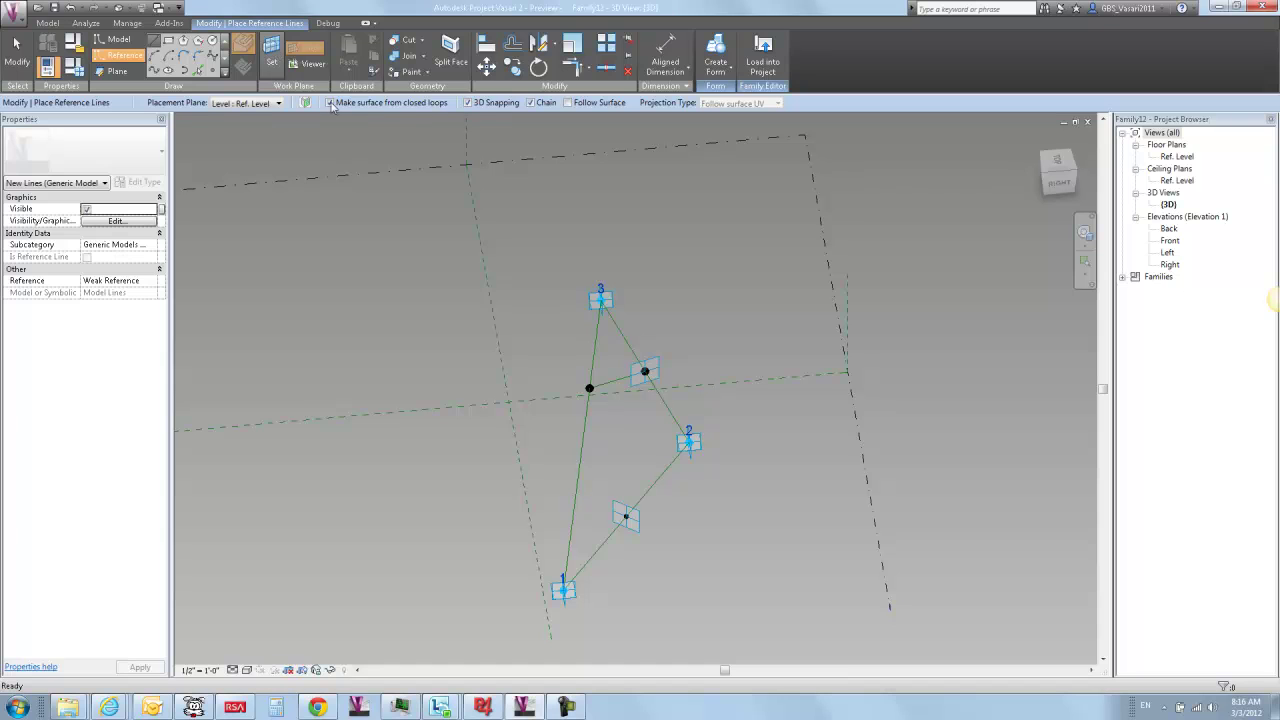
{"action": "left_click", "coordinate": [467, 103]}
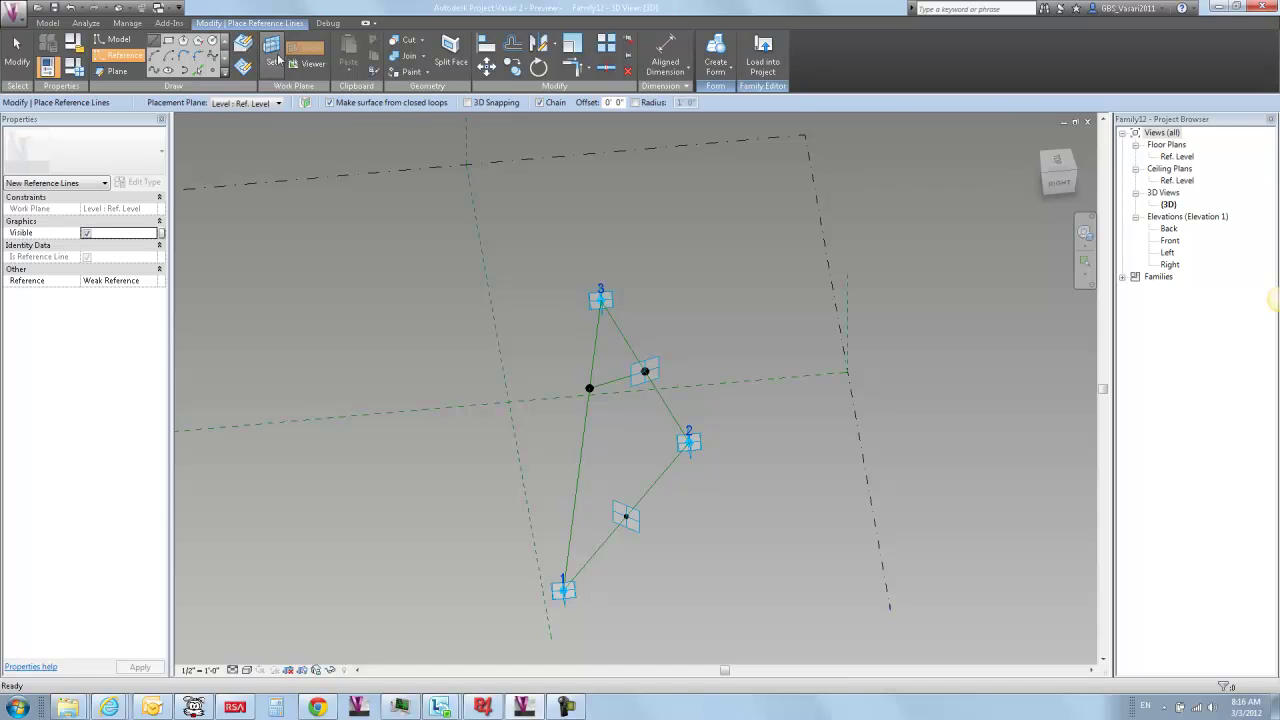
{"action": "left_click", "coordinate": [277, 58]}
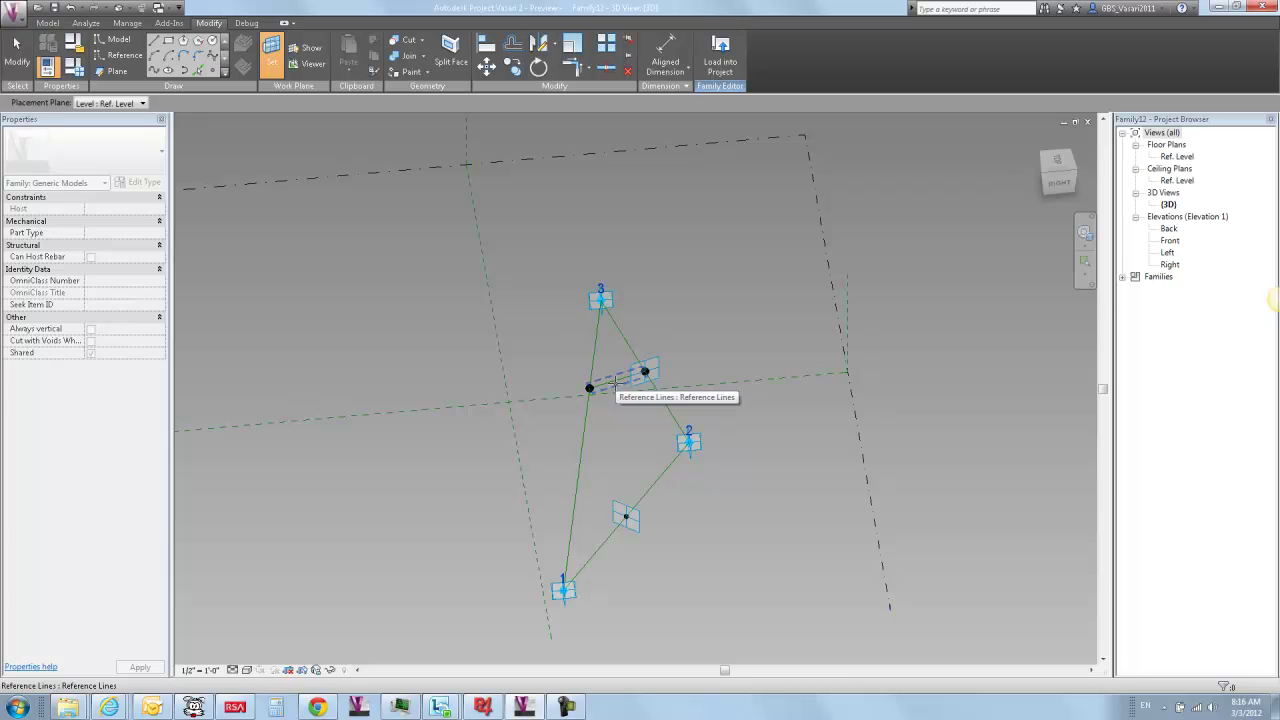
{"action": "left_click", "coordinate": [614, 381]}
{"action": "left_click", "coordinate": [845, 318]}
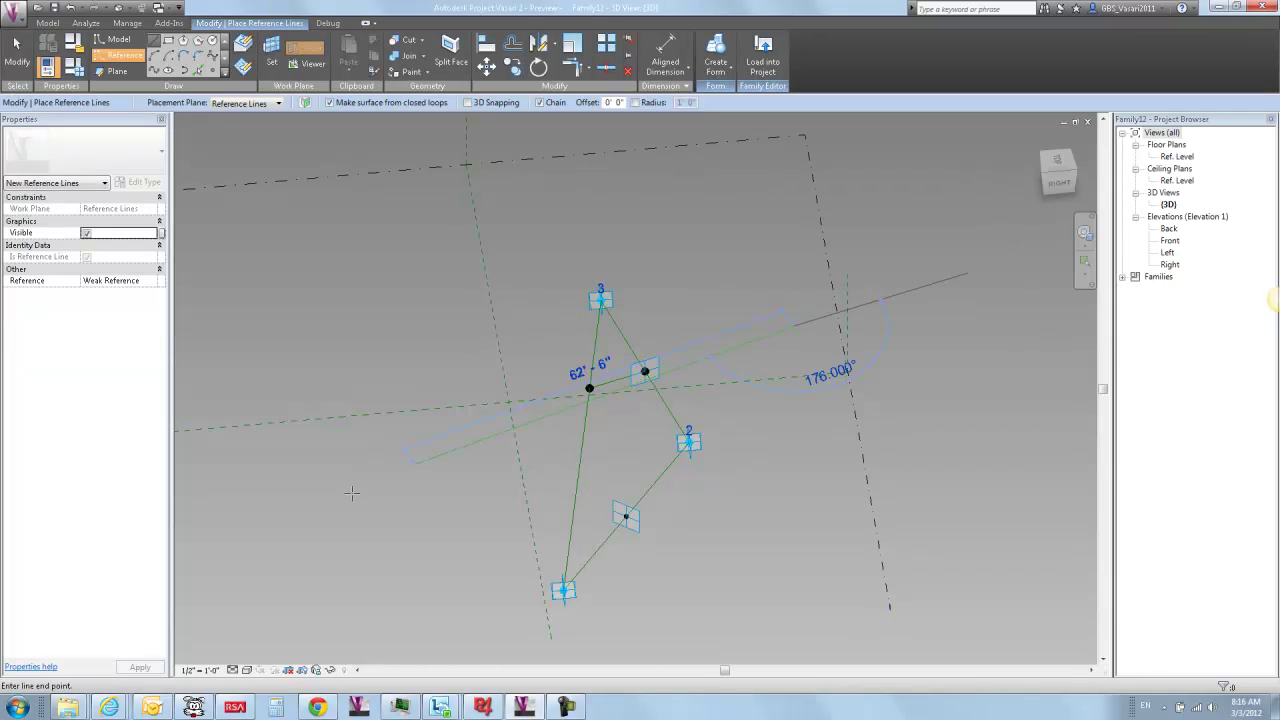
{"action": "scroll", "coordinate": [357, 497], "scroll_direction": "down", "scroll_amount": 2}
{"action": "scroll", "coordinate": [357, 497], "scroll_direction": "down", "scroll_amount": 1}
{"action": "middle_click_drag", "start_coordinate": [357, 497], "coordinate": [621, 446]}
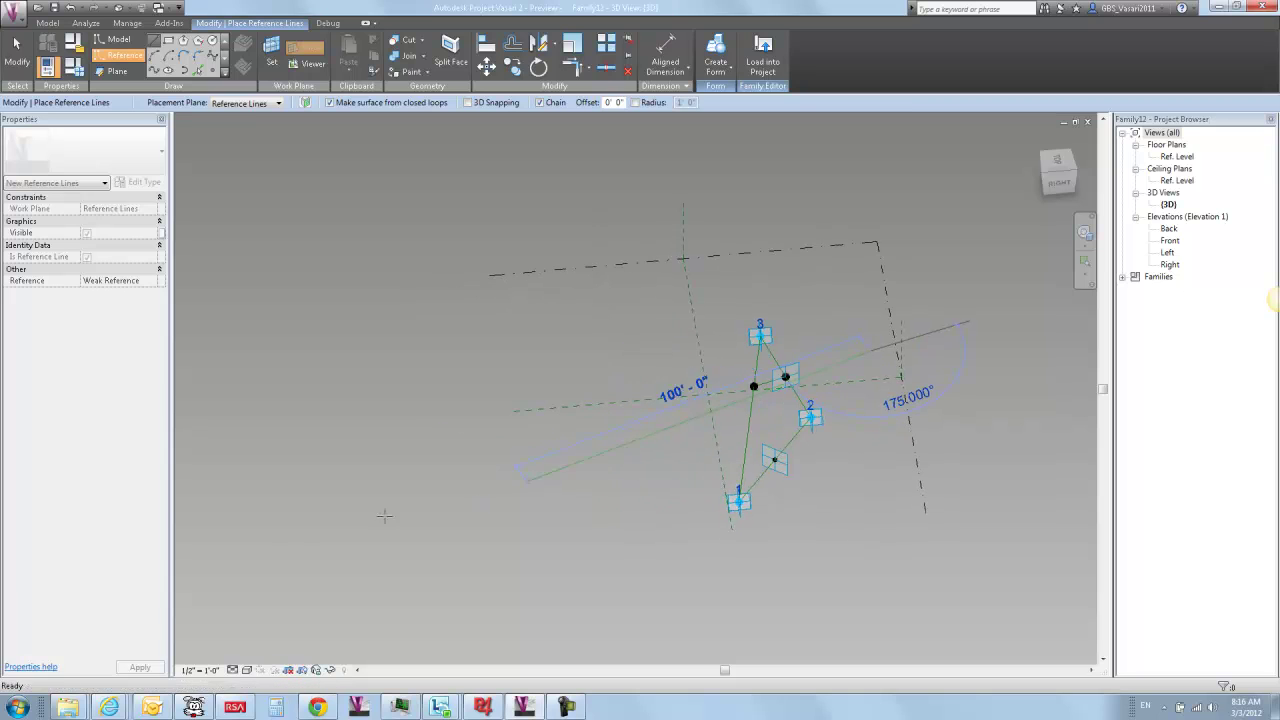
{"action": "left_click", "coordinate": [221, 546]}
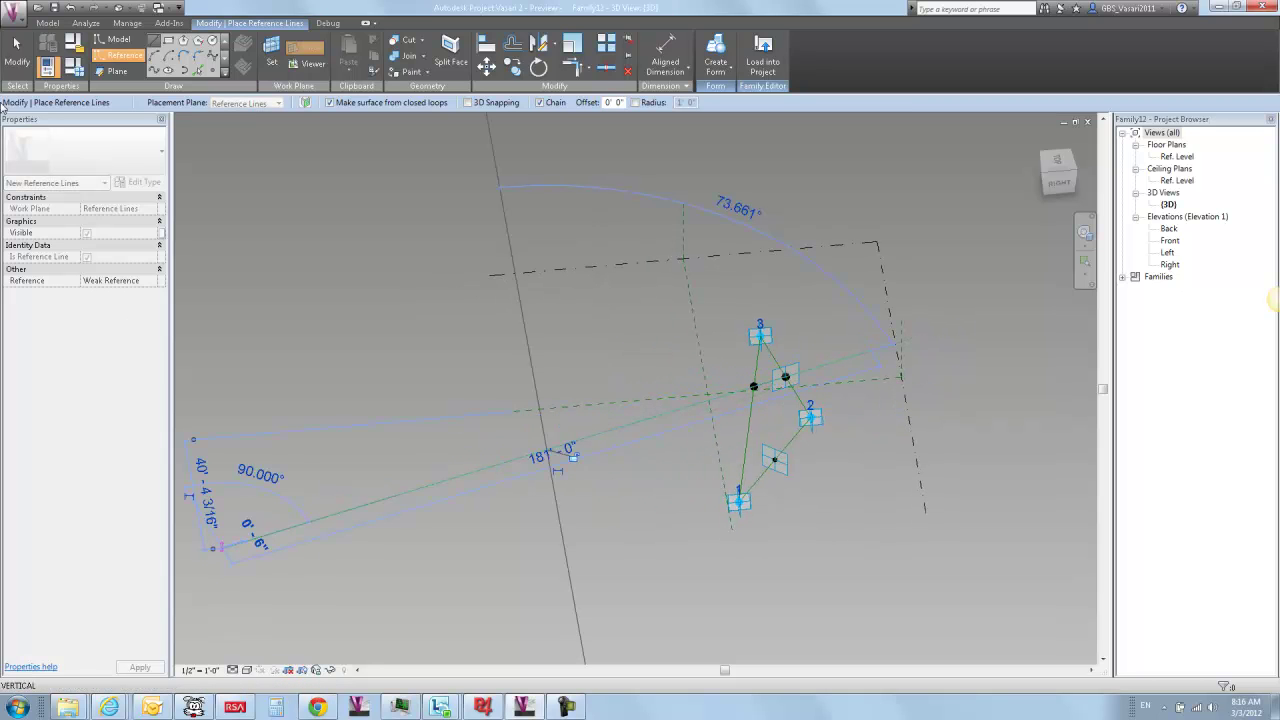
{"action": "key", "text": "Escape"}
{"action": "key", "text": "Escape"}
- Flex the geometry by moving adaptive point 3 vertically up and down, and undo the moves
{"action": "middle_click_drag", "start_coordinate": [360, 267], "coordinate": [843, 357], "text": "shift"}
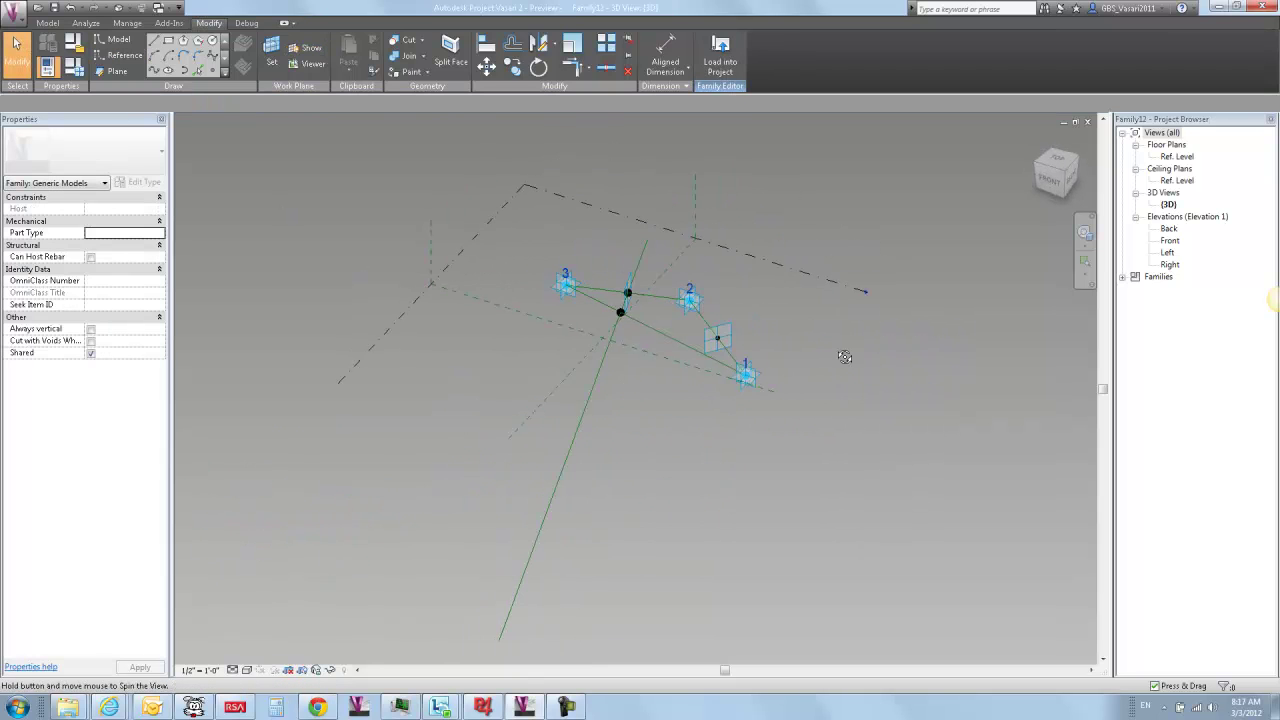
{"action": "scroll", "coordinate": [601, 297], "scroll_direction": "up", "scroll_amount": 4}
{"action": "scroll", "coordinate": [601, 297], "scroll_direction": "up", "scroll_amount": 2}
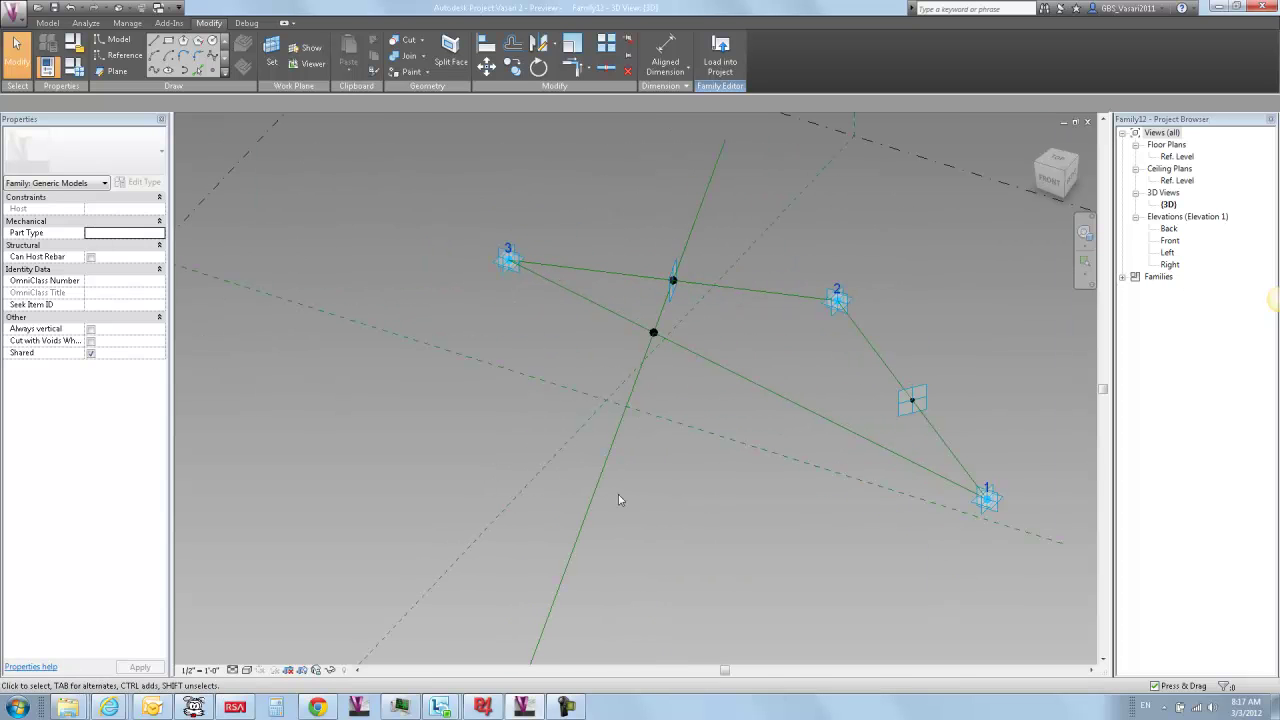
{"action": "left_click_drag", "start_coordinate": [400, 206], "coordinate": [572, 322]}
{"action": "left_click_drag", "start_coordinate": [508, 237], "coordinate": [515, 192]}
{"action": "middle_click_drag", "start_coordinate": [561, 328], "coordinate": [523, 331], "text": "shift"}
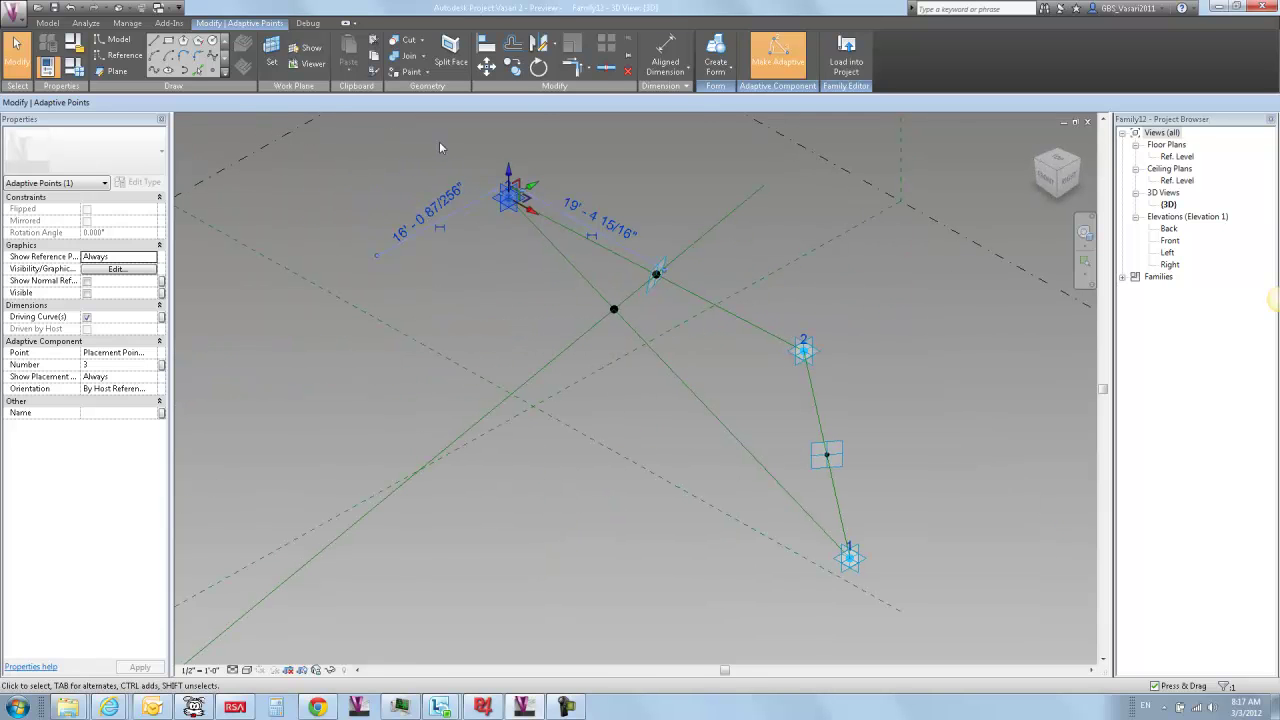
{"action": "left_click_drag", "start_coordinate": [512, 172], "coordinate": [510, 342]}
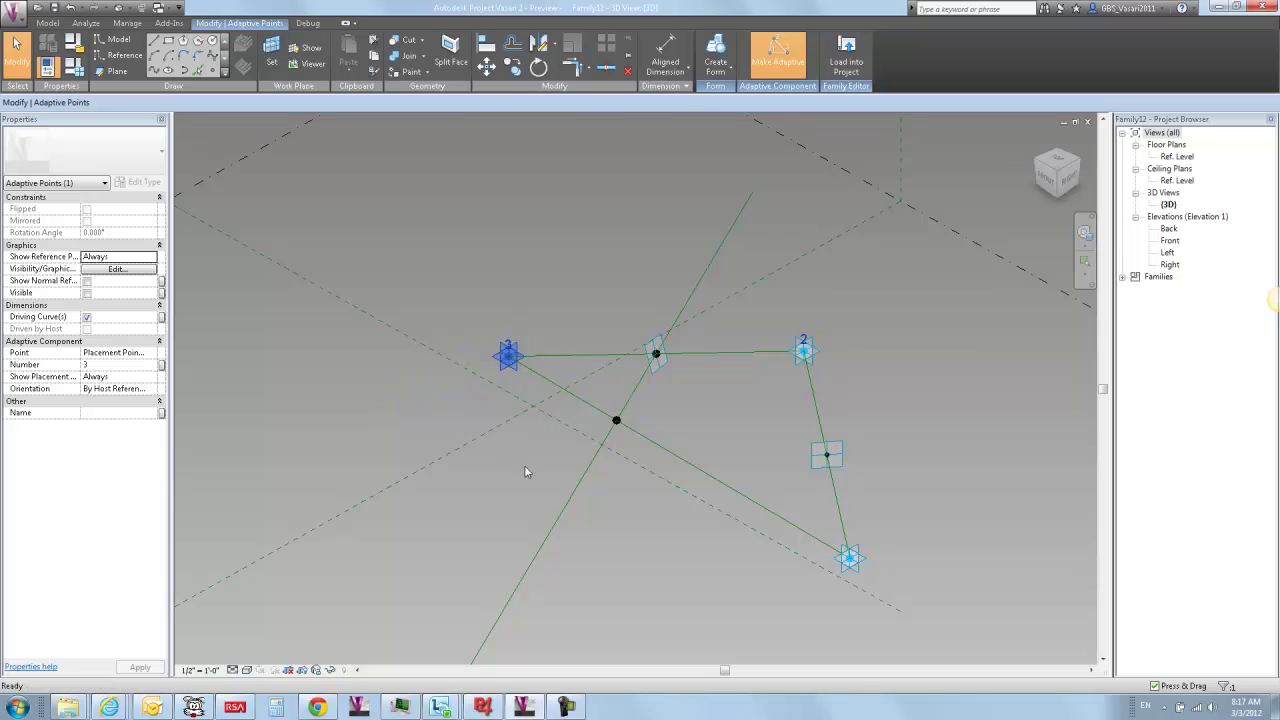
{"action": "key", "text": "ctrl+z"}
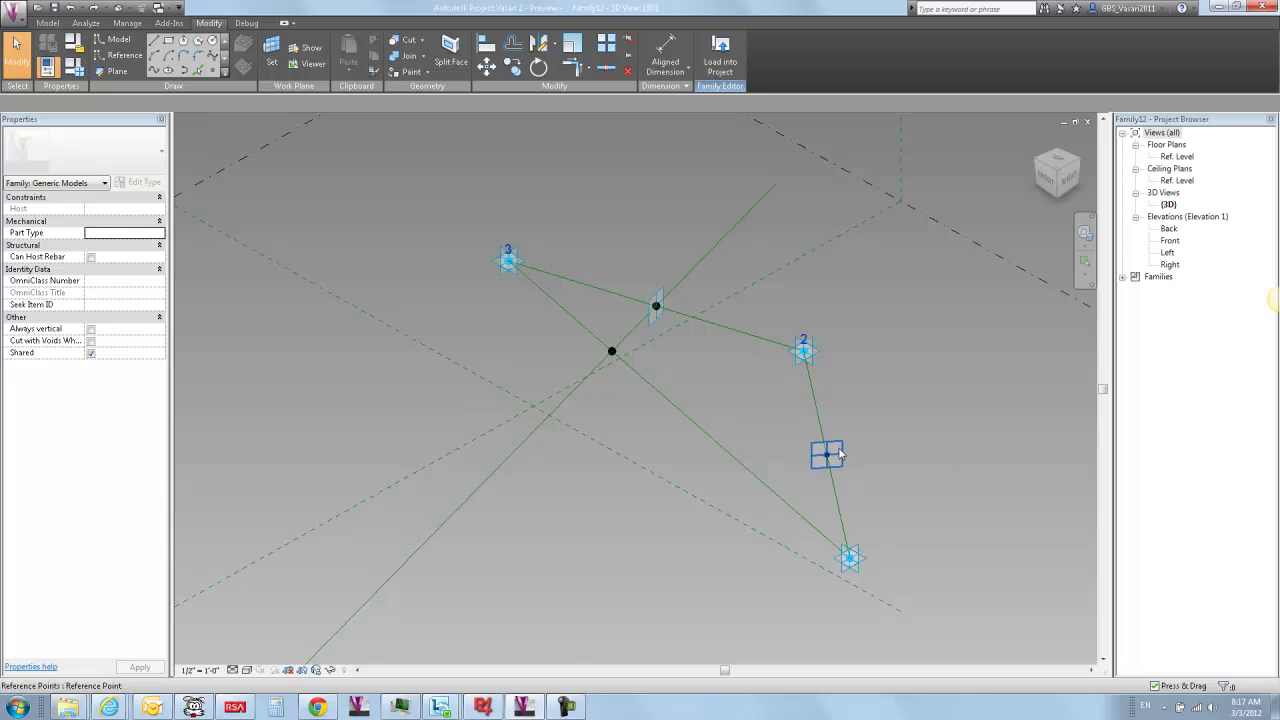
- Place a reference point on the long reference line, hosted by intersection with the plane of the midpoint between adaptive points 1 and 2
{"action": "left_click", "coordinate": [213, 75]}
{"action": "left_click", "coordinate": [428, 538]}
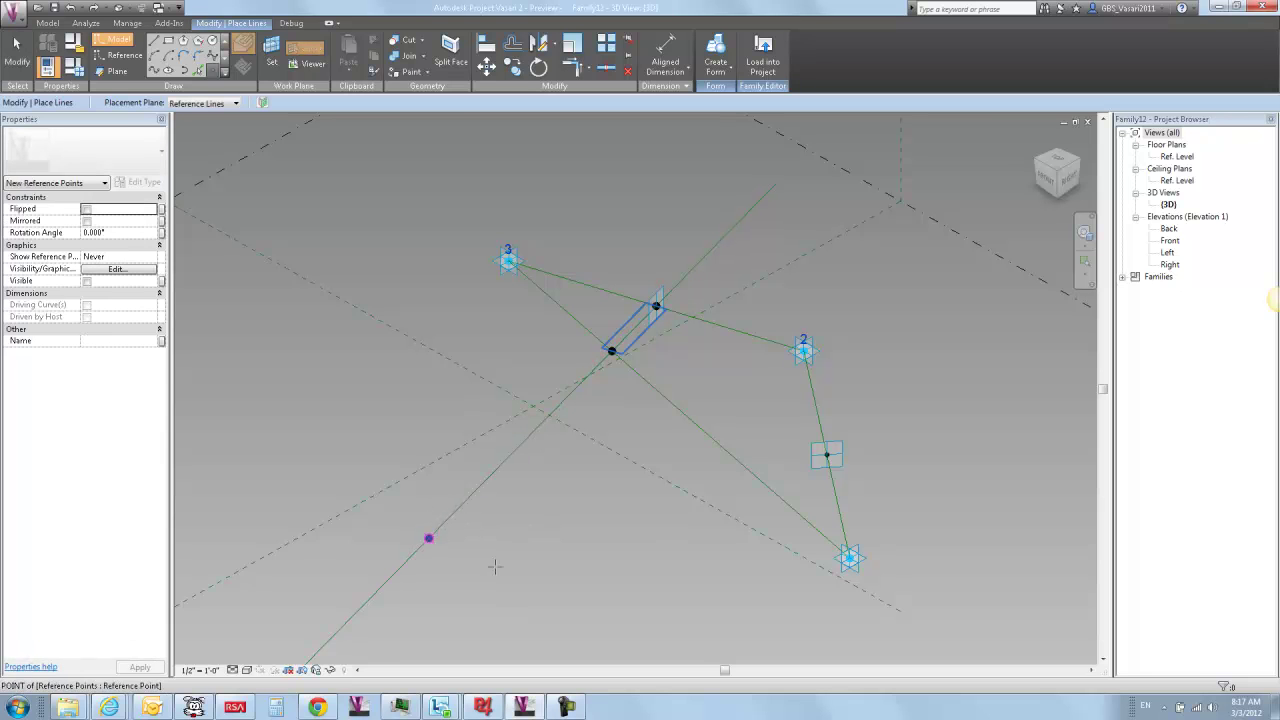
{"action": "key", "text": "Escape"}
{"action": "left_click_drag", "start_coordinate": [349, 429], "coordinate": [488, 590]}
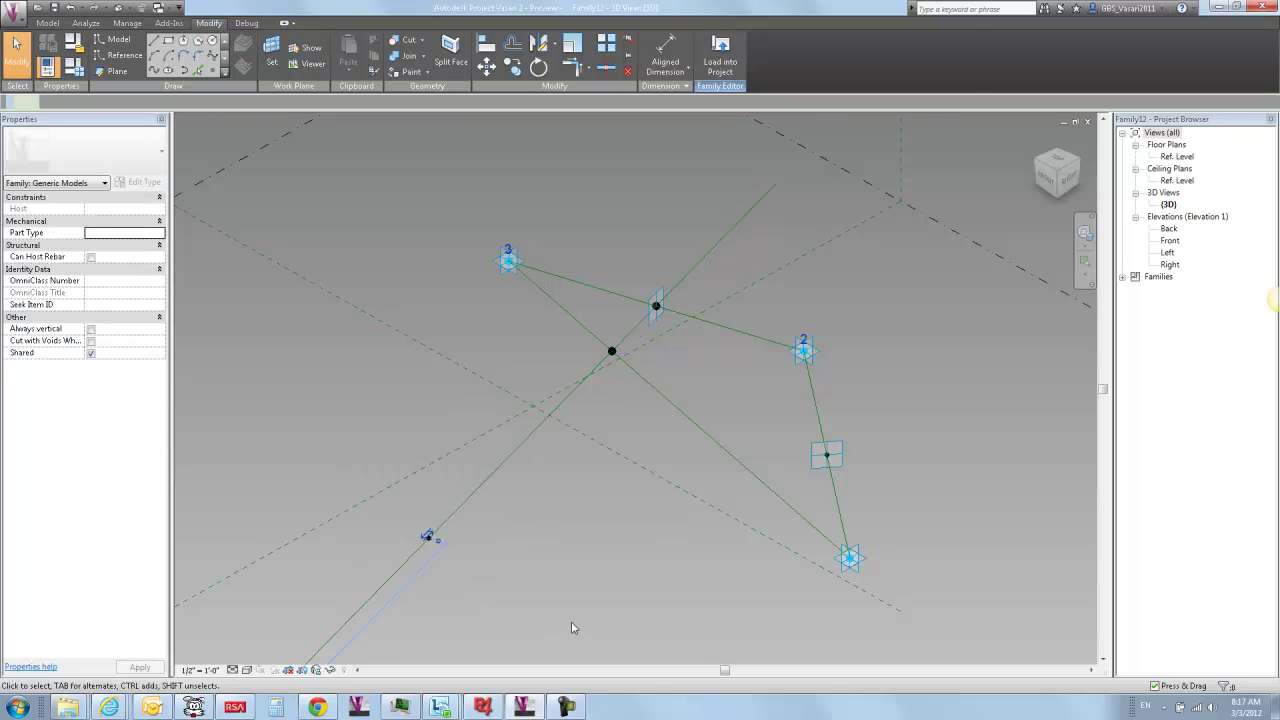
{"action": "left_click", "coordinate": [336, 102]}
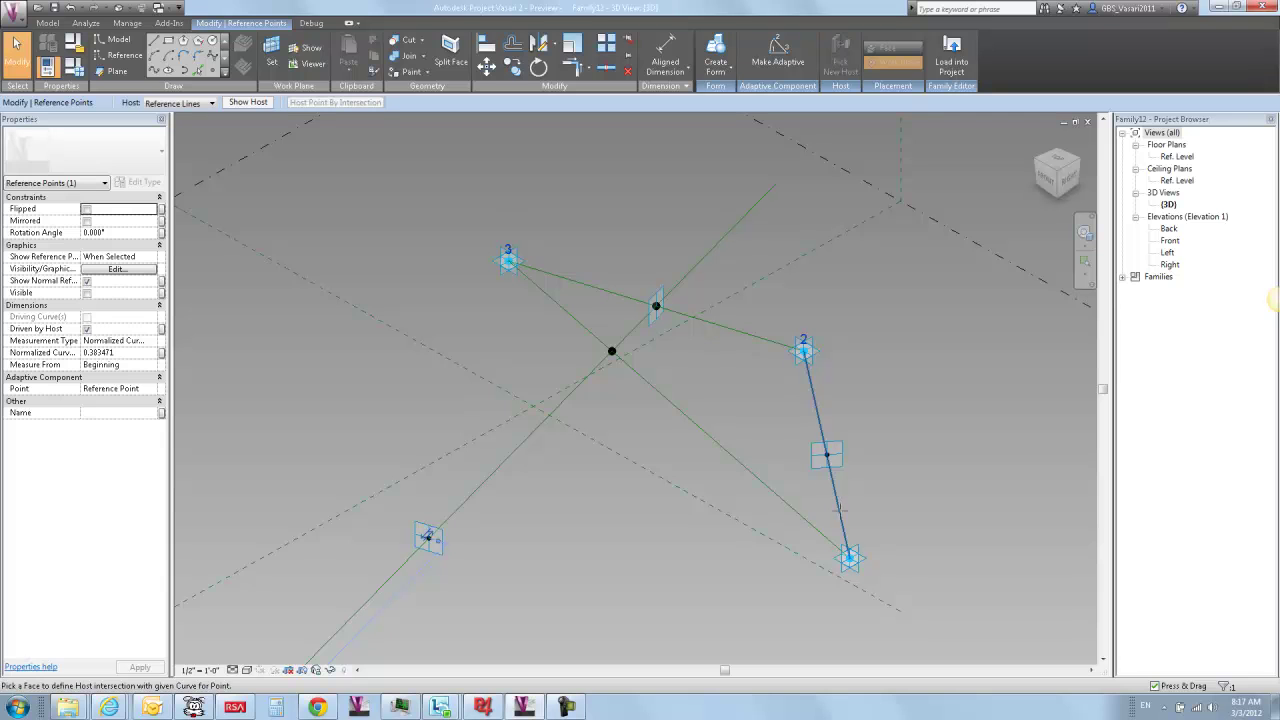
{"action": "left_click", "coordinate": [824, 456]}
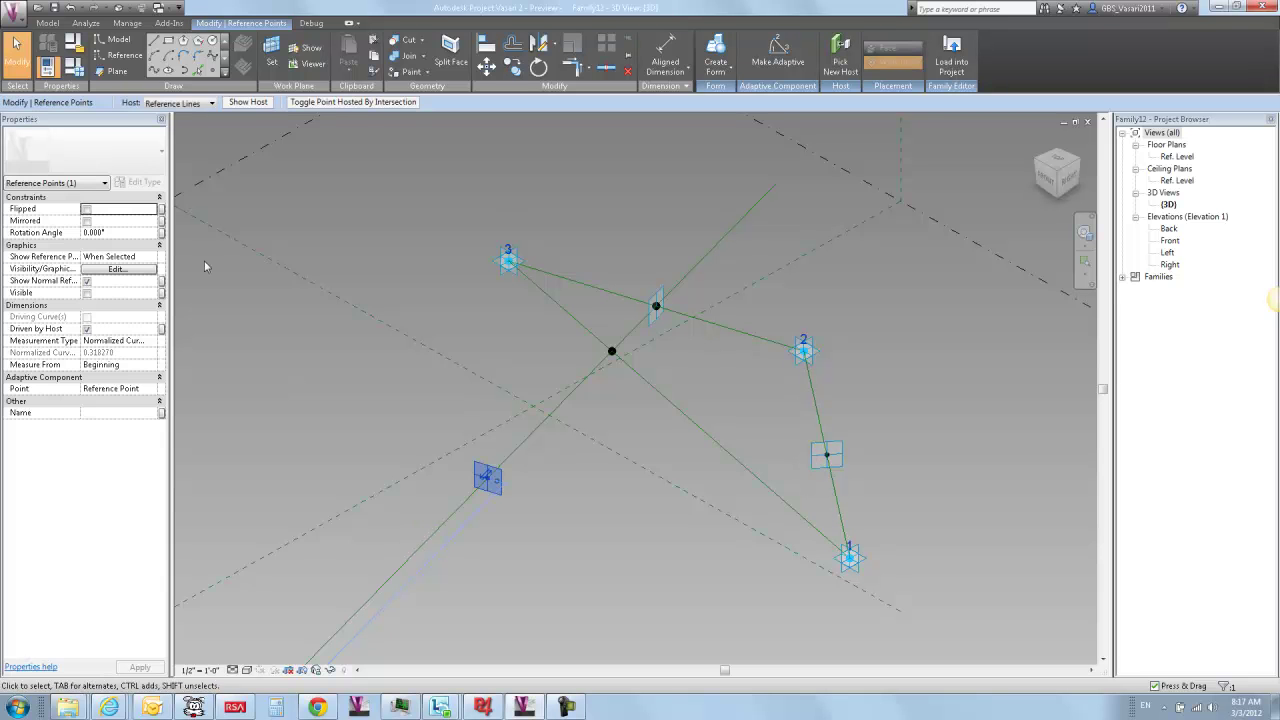
{"action": "left_click", "coordinate": [312, 208]}
- In top view, test the arc centre with a circle from the intersection point out to adaptive point 1, and undo it
{"action": "left_click", "coordinate": [1062, 162]}
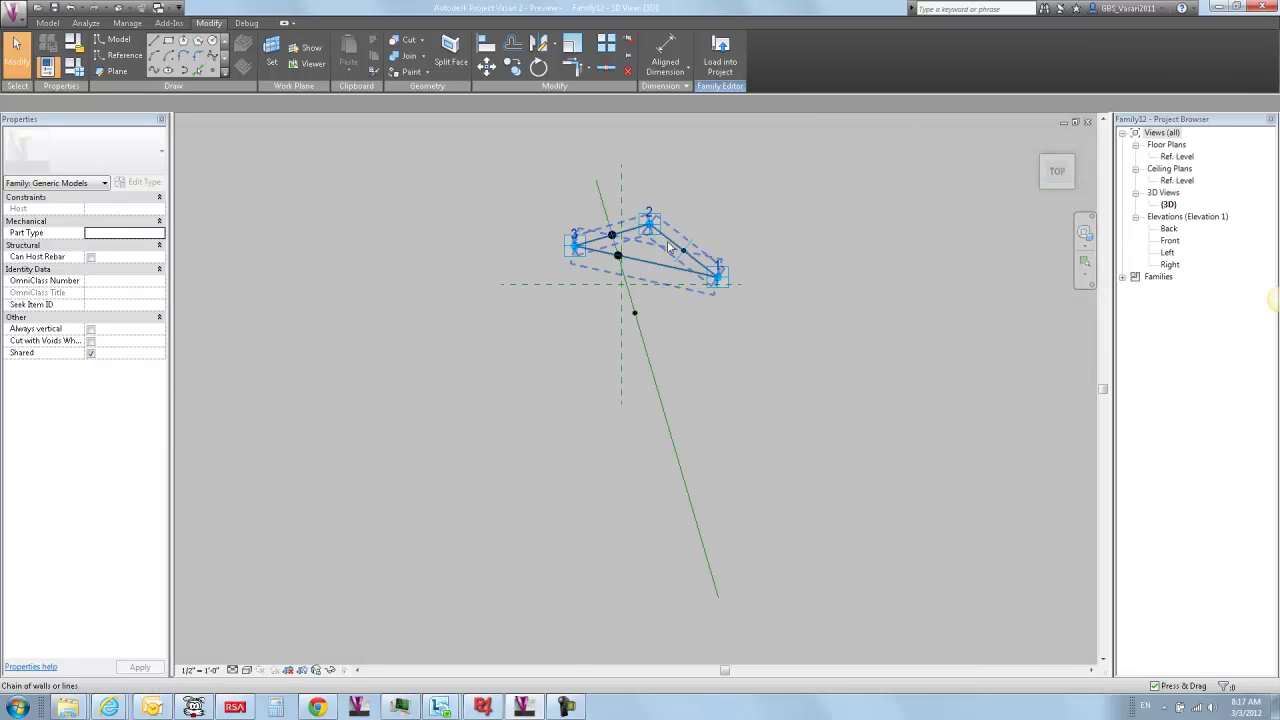
{"action": "scroll", "coordinate": [668, 246], "scroll_direction": "up", "scroll_amount": 2}
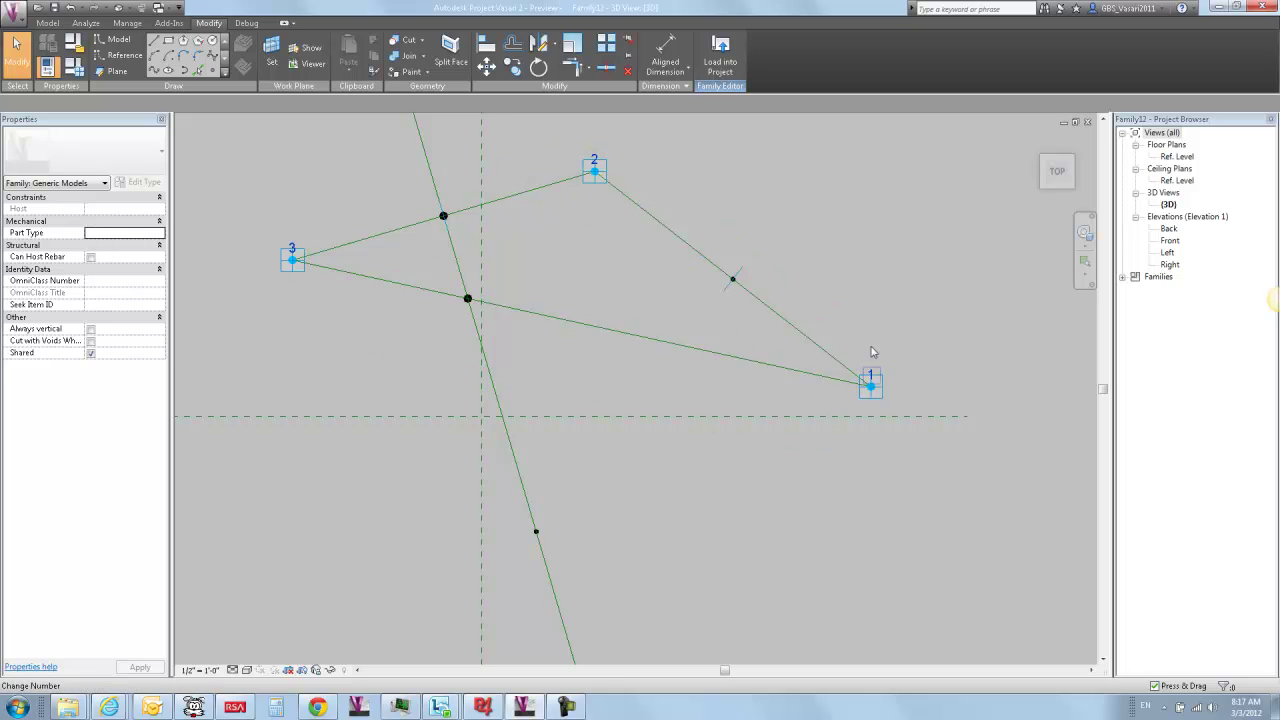
{"action": "left_click", "coordinate": [212, 42]}
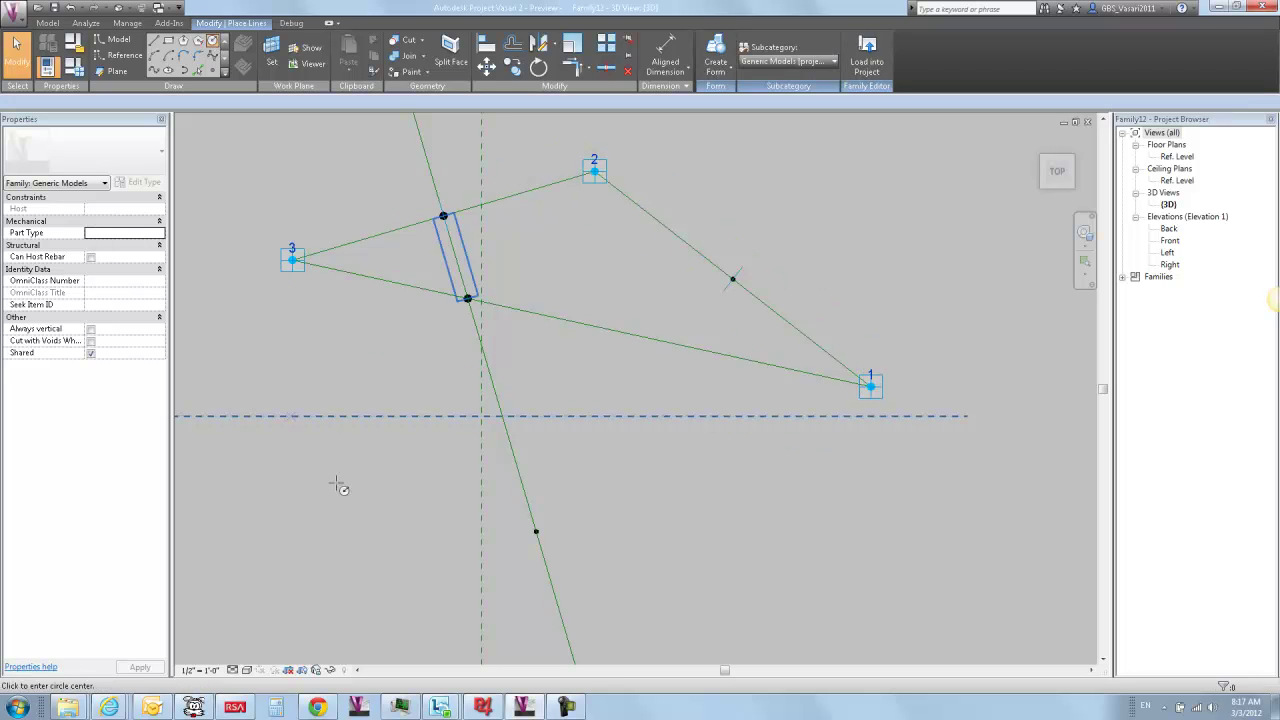
{"action": "left_click", "coordinate": [536, 531]}
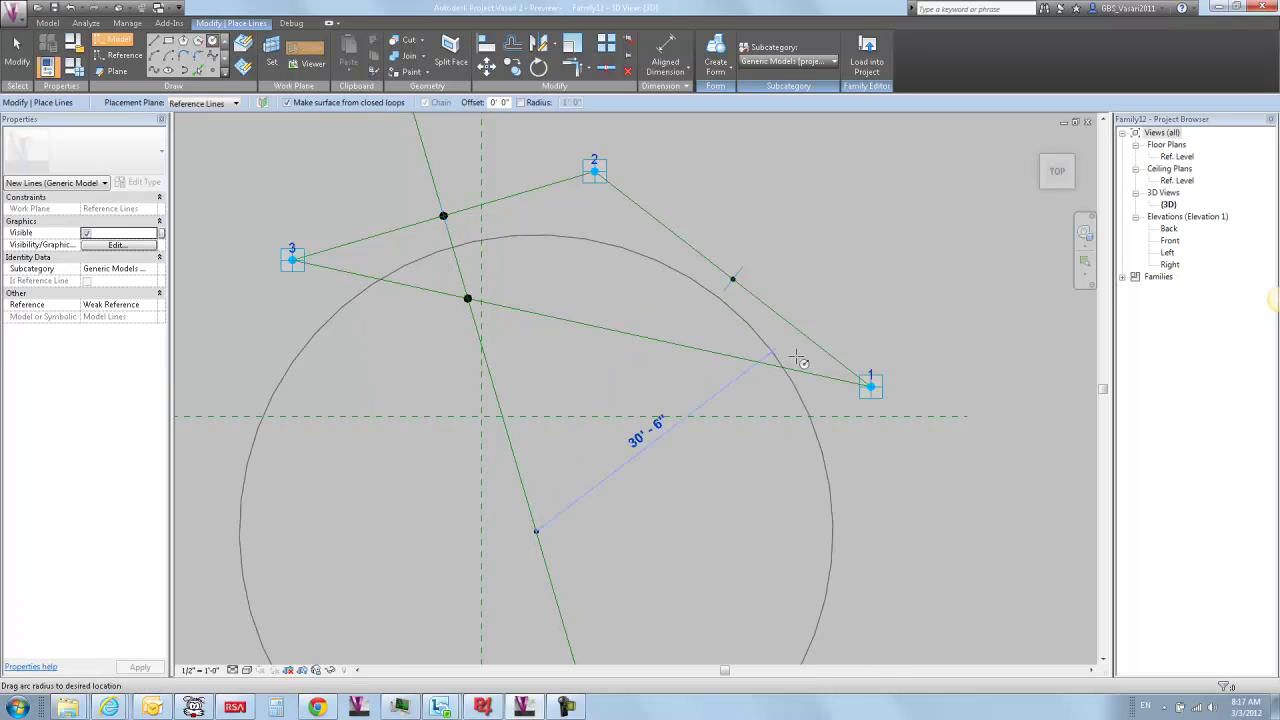
{"action": "left_click", "coordinate": [872, 388]}
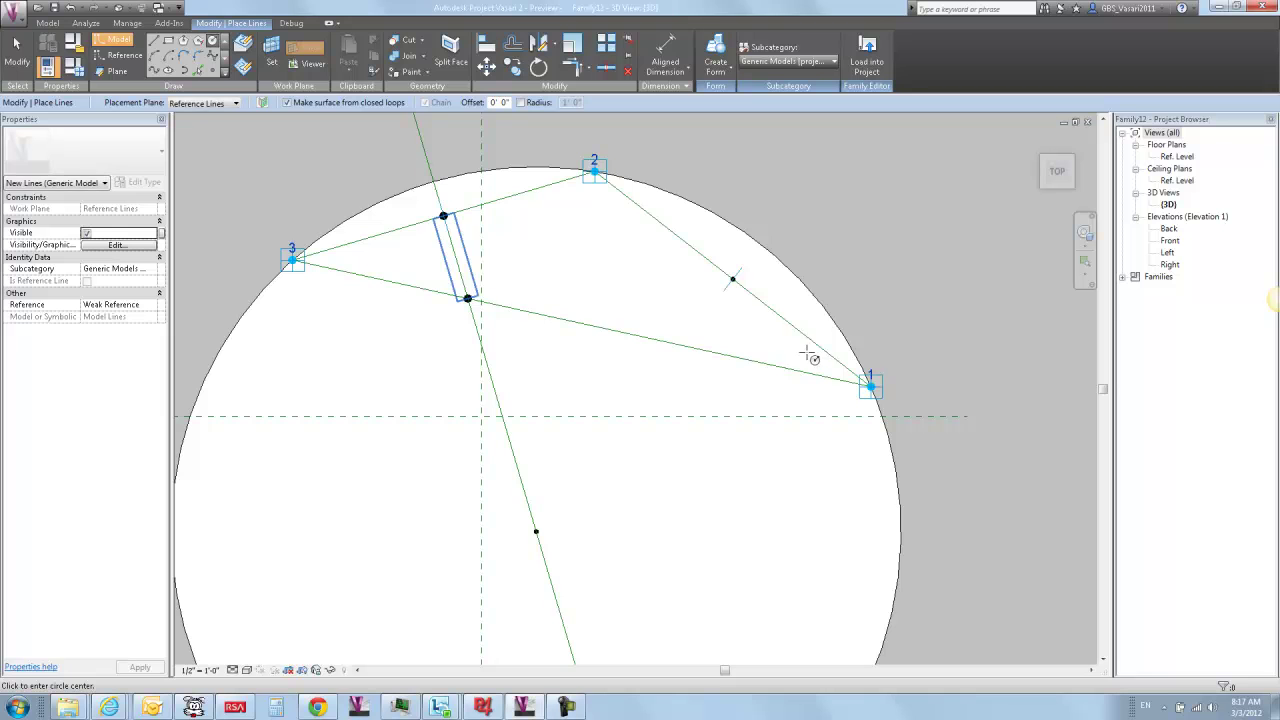
{"action": "key", "text": "ctrl+z"}
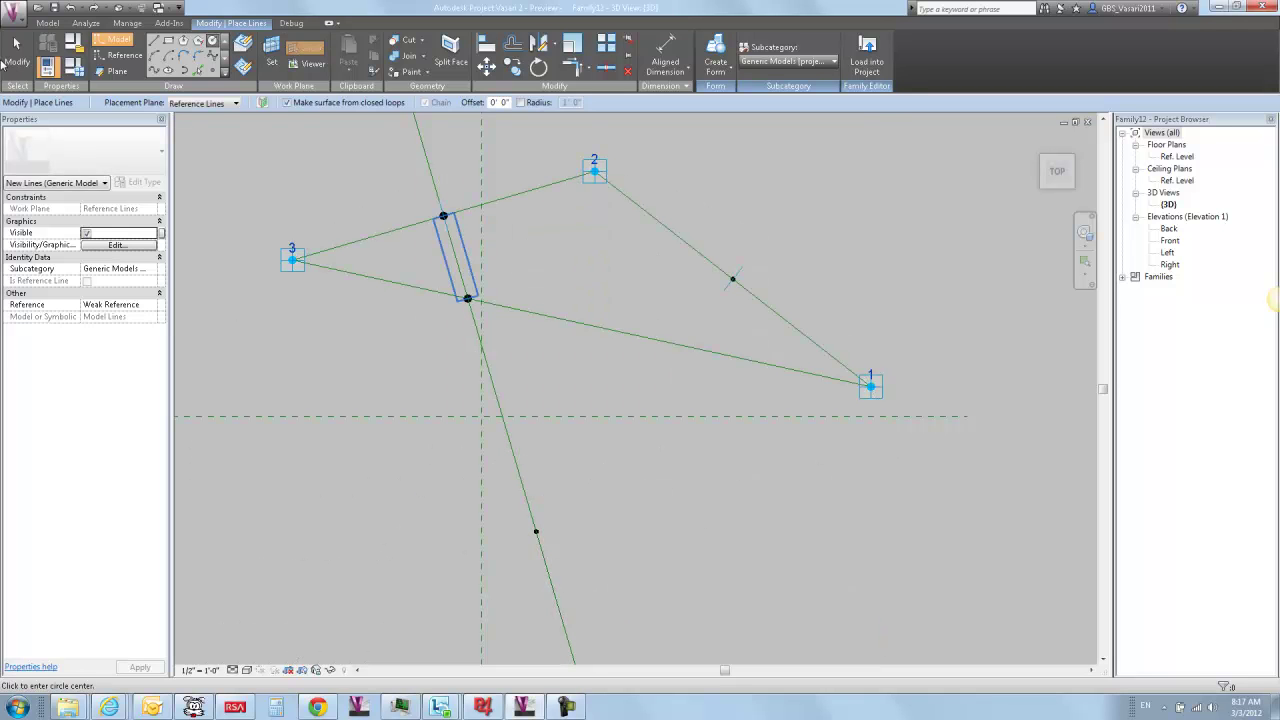
{"action": "key", "text": "Escape"}
{"action": "key", "text": "Escape"}
- Create a planar triangular surface form from the three reference lines between the adaptive points, with its material set to Glass
{"action": "middle_click_drag", "start_coordinate": [633, 470], "coordinate": [779, 406], "text": "shift"}
{"action": "scroll", "coordinate": [928, 517], "scroll_direction": "up", "scroll_amount": 5}
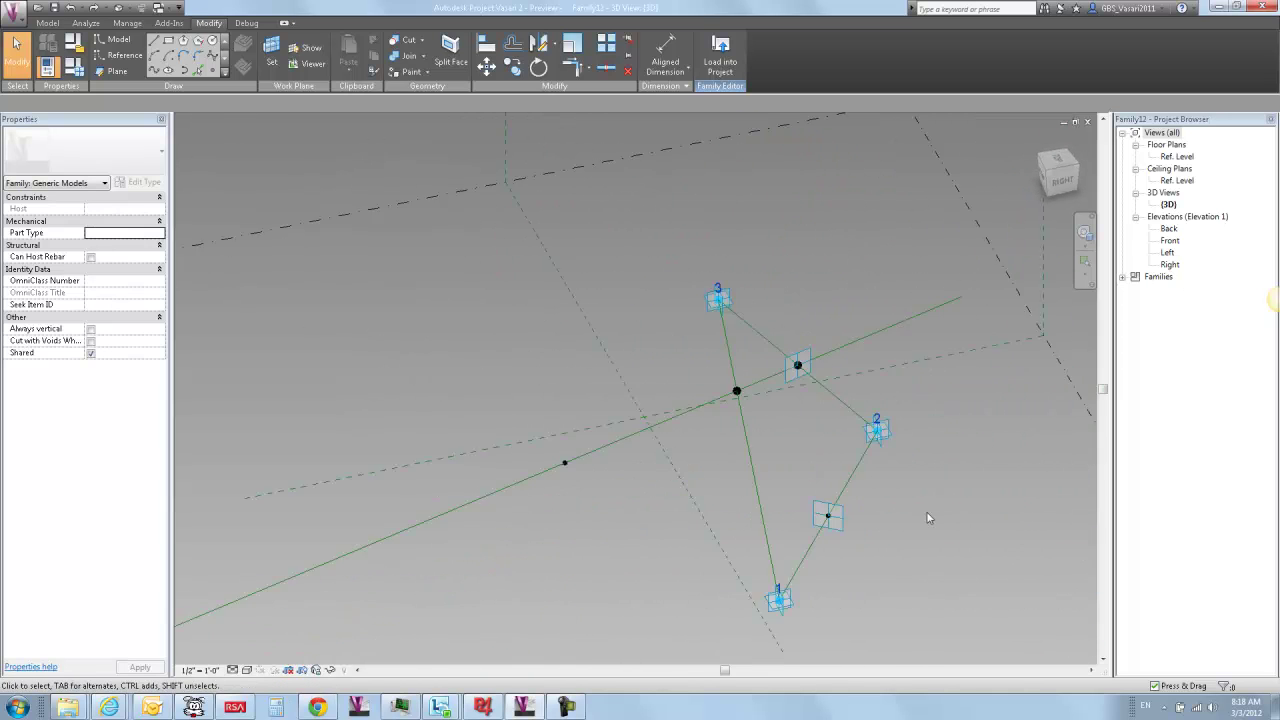
{"action": "middle_click_drag", "start_coordinate": [443, 506], "coordinate": [548, 509], "text": "shift"}
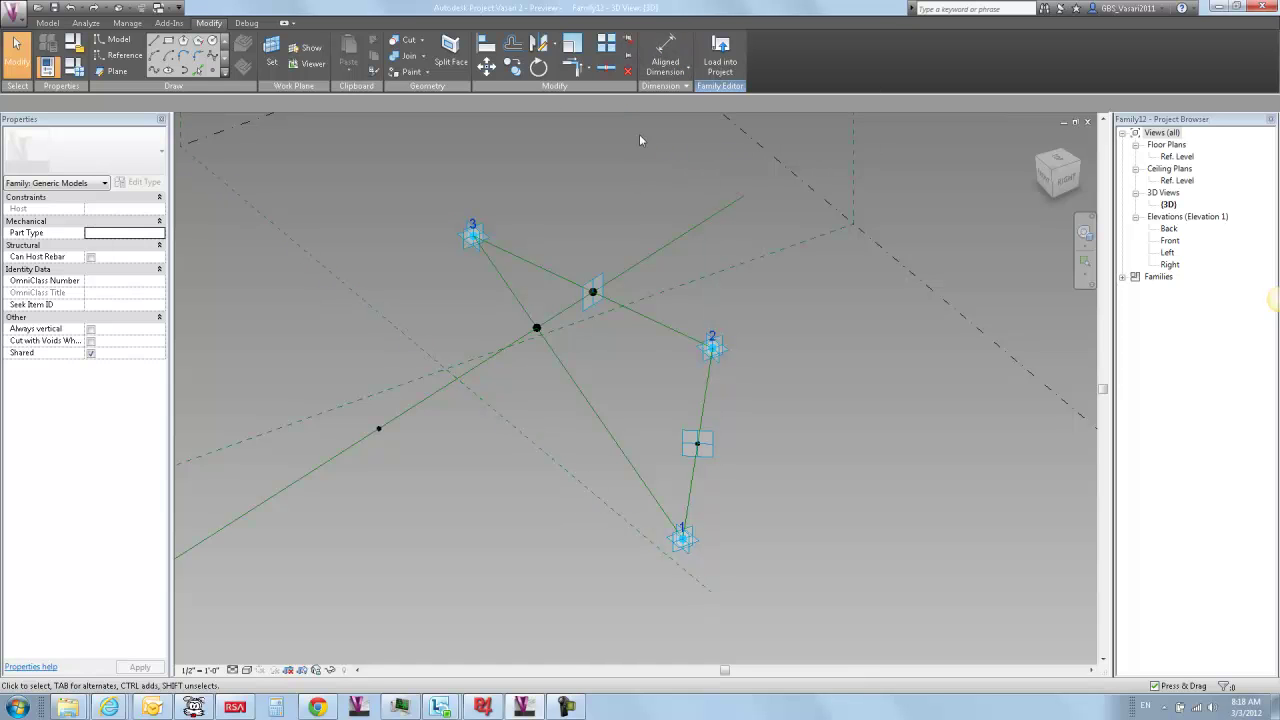
{"action": "left_click", "coordinate": [634, 236]}
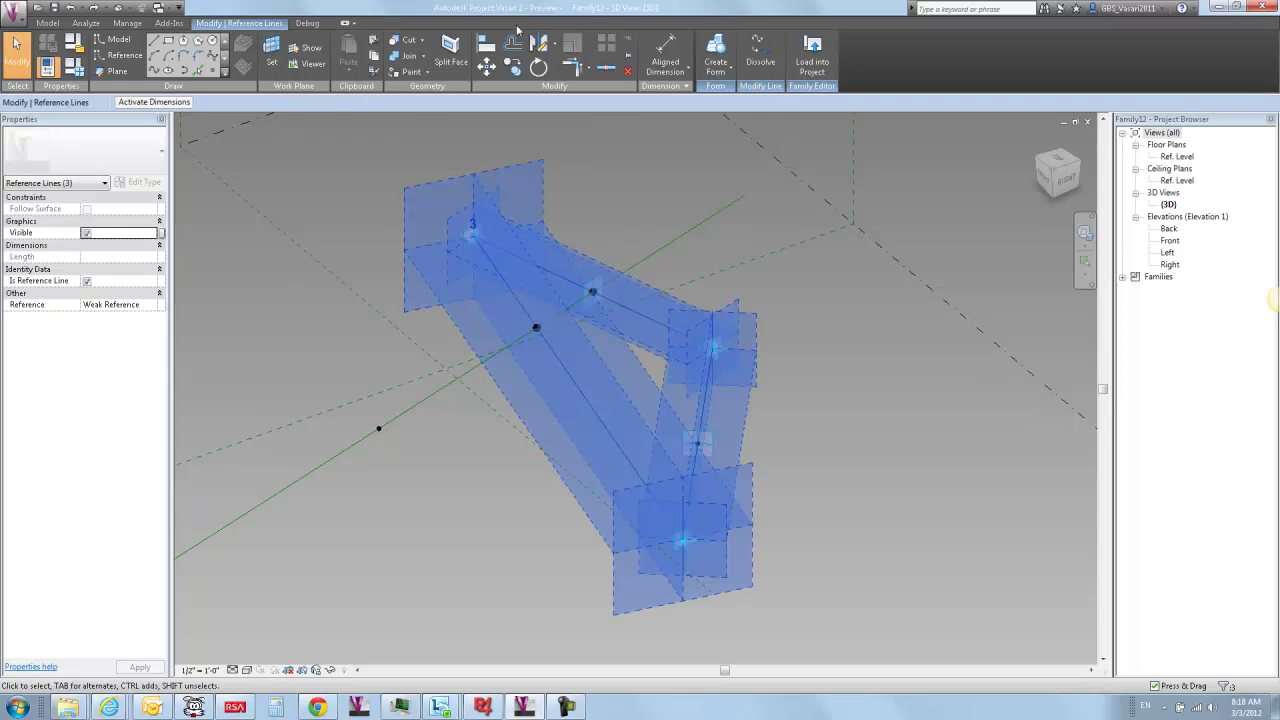
{"action": "left_click", "coordinate": [715, 55]}
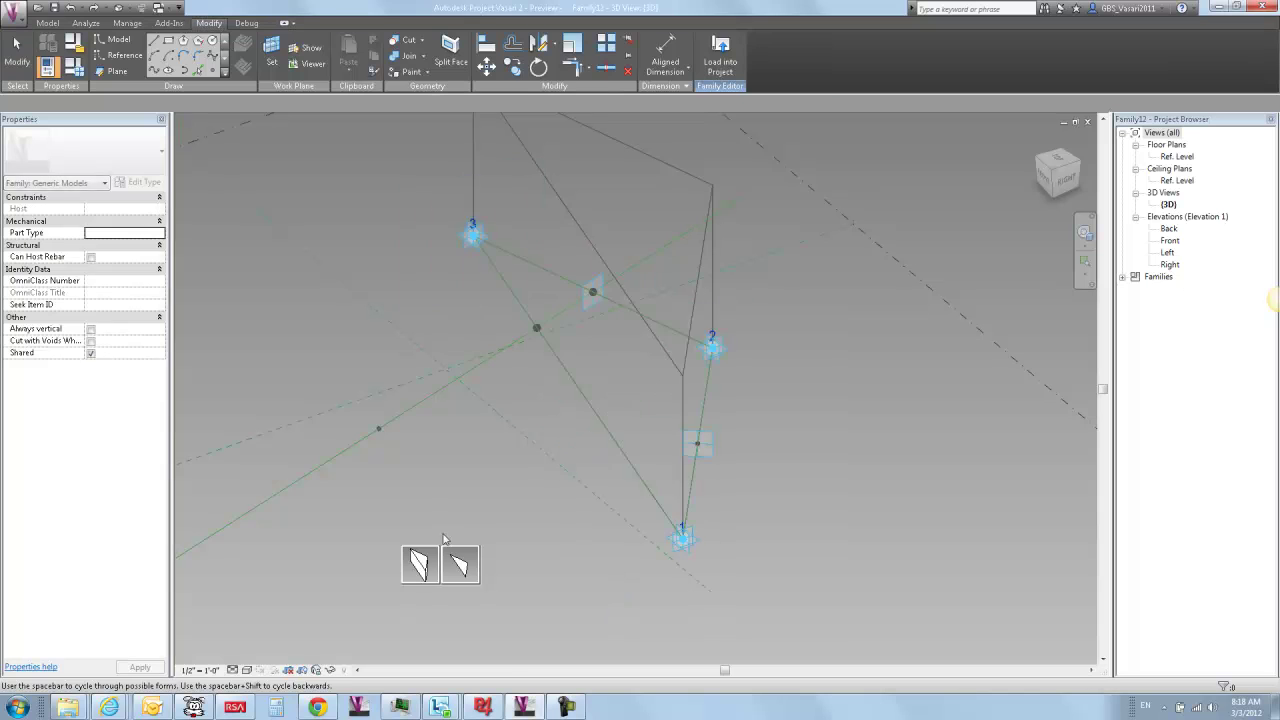
{"action": "left_click", "coordinate": [459, 564]}
{"action": "left_click", "coordinate": [603, 404]}
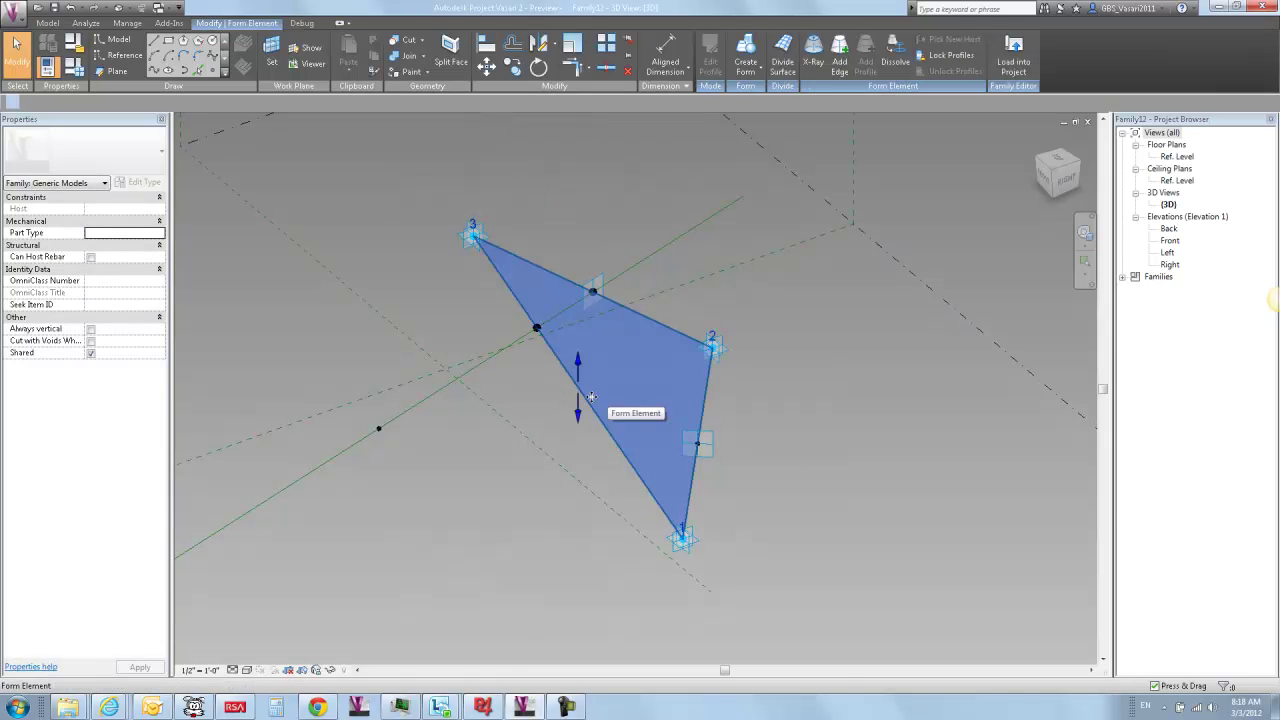
{"action": "left_click", "coordinate": [120, 244]}
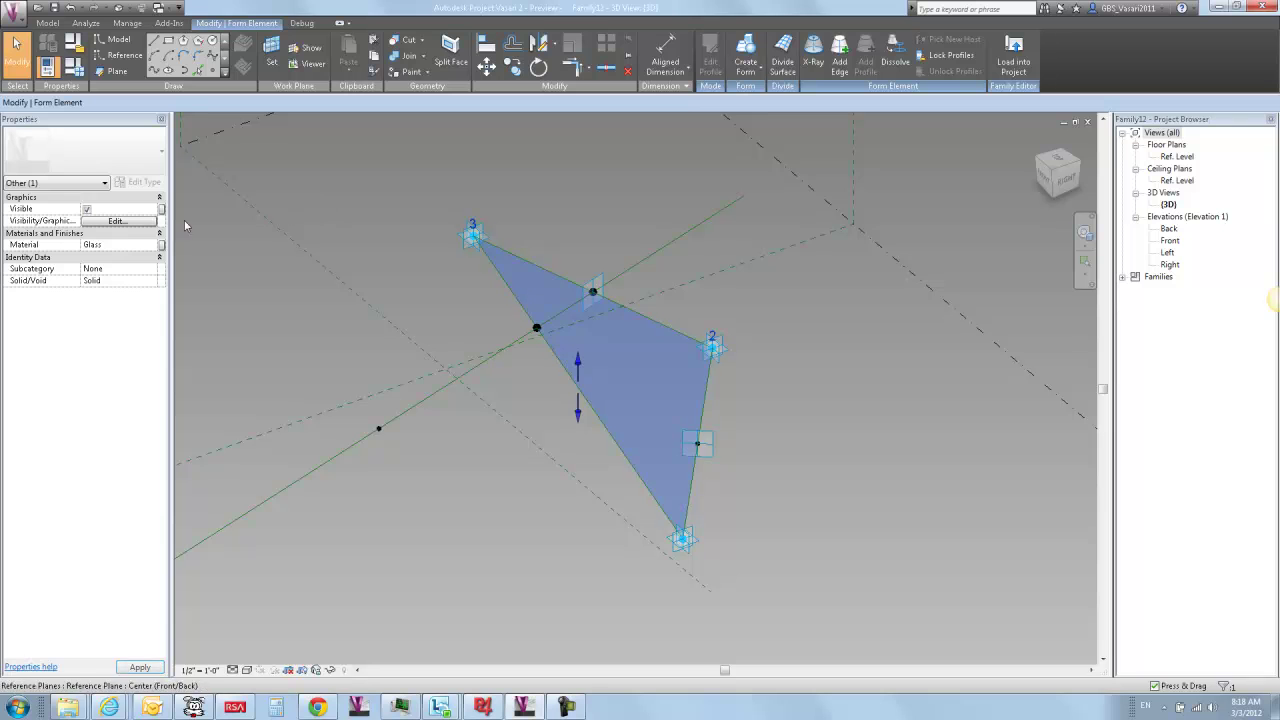
{"action": "left_click", "coordinate": [271, 320]}
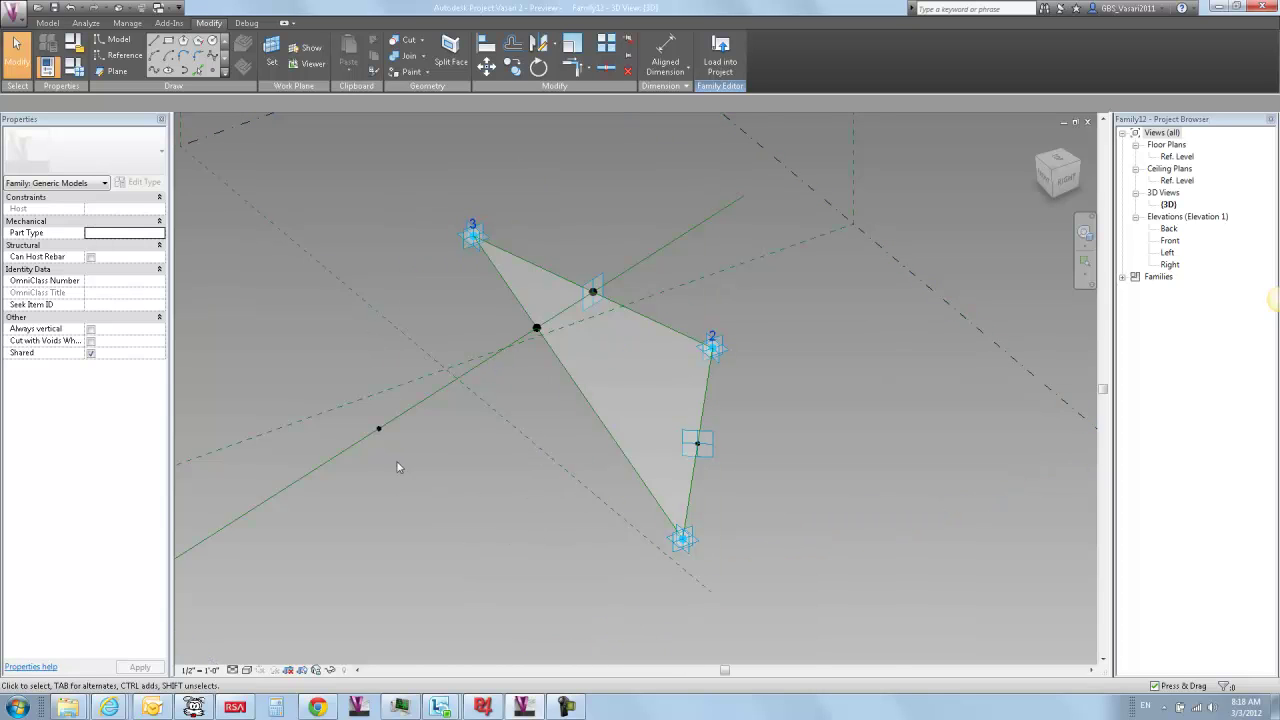
- Connect the arc centre point to adaptive points 1 and 3 with two lines, and turn both into reference lines
{"action": "left_click_drag", "start_coordinate": [357, 410], "coordinate": [696, 575]}
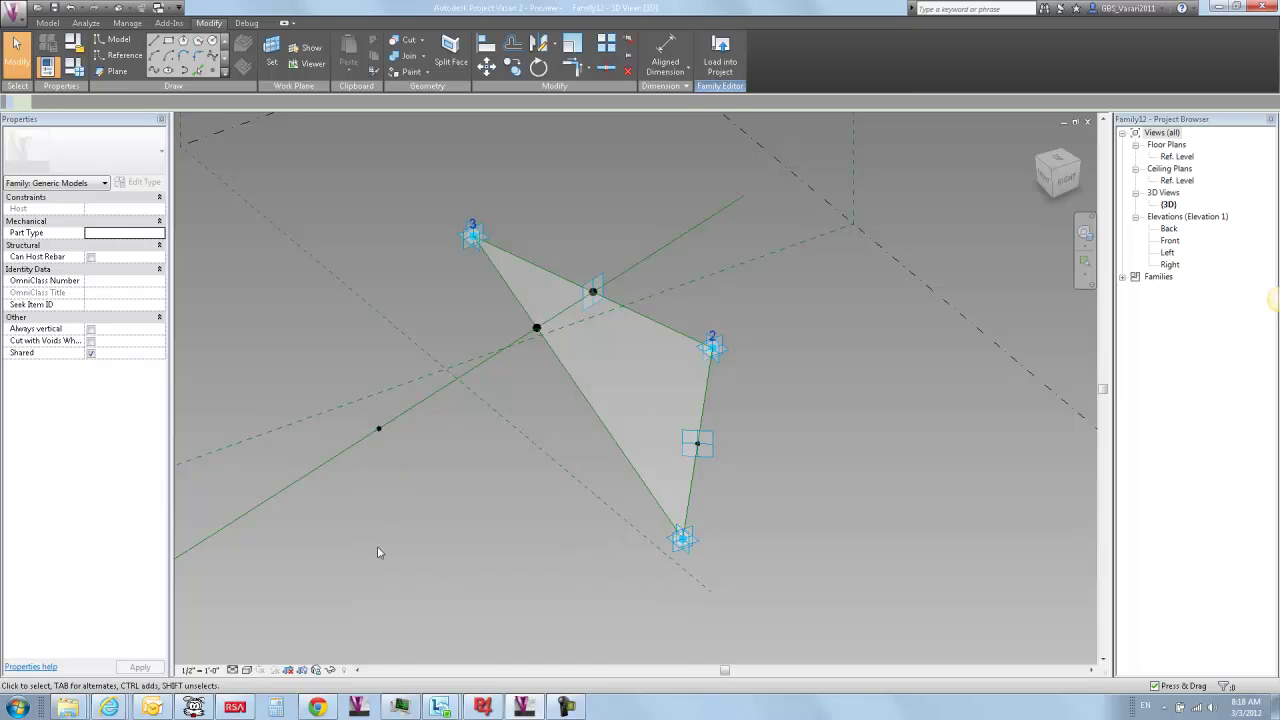
{"action": "left_click", "coordinate": [158, 72]}
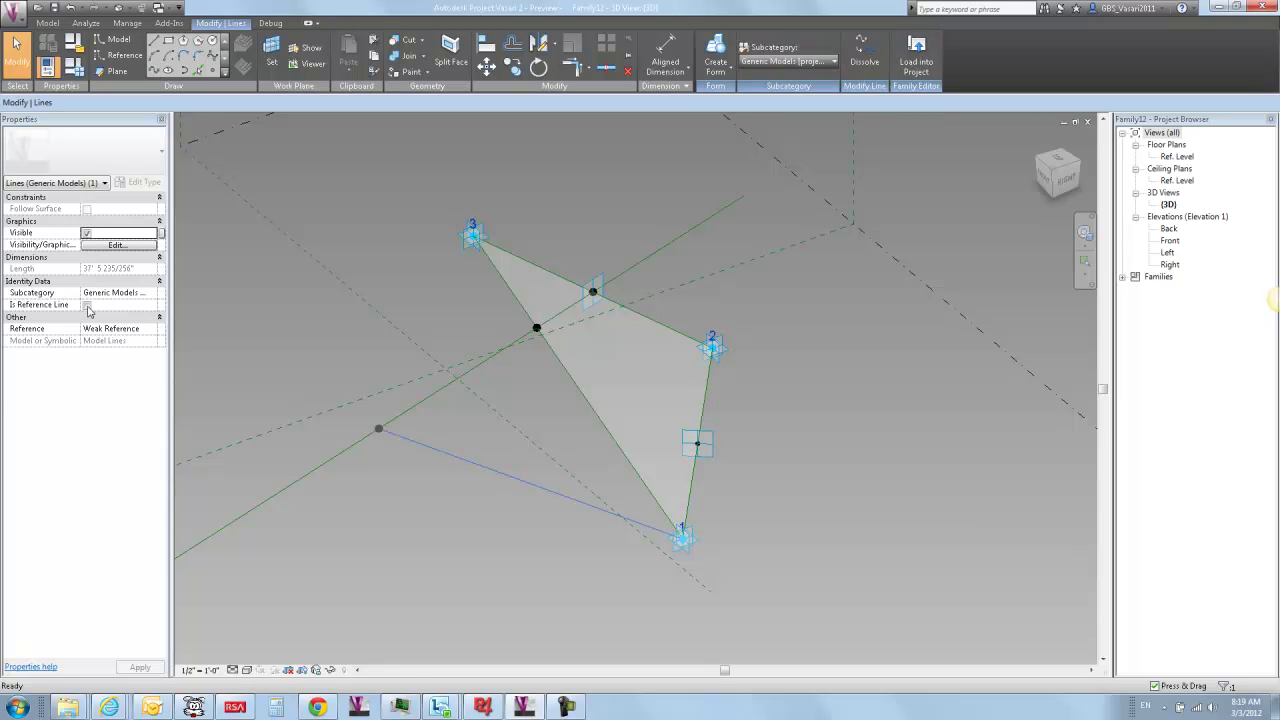
{"action": "left_click", "coordinate": [87, 305]}
{"action": "left_click", "coordinate": [397, 485]}
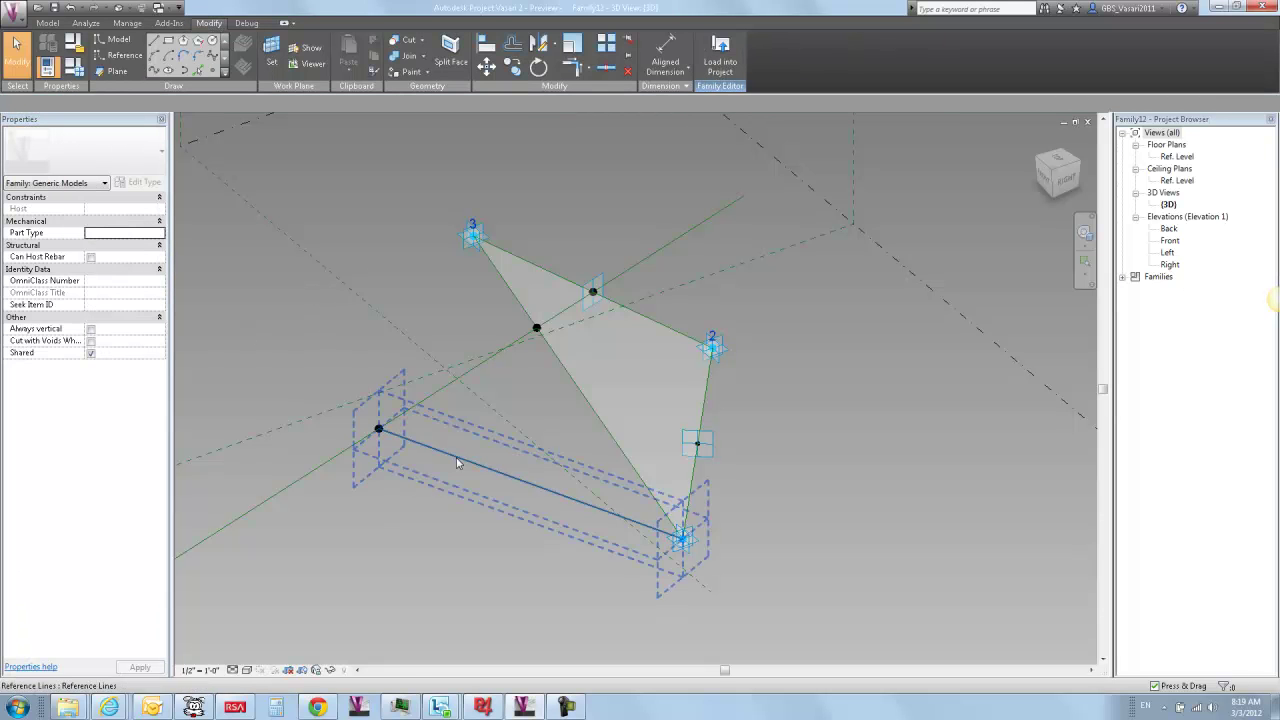
{"action": "left_click_drag", "start_coordinate": [372, 176], "coordinate": [512, 515]}
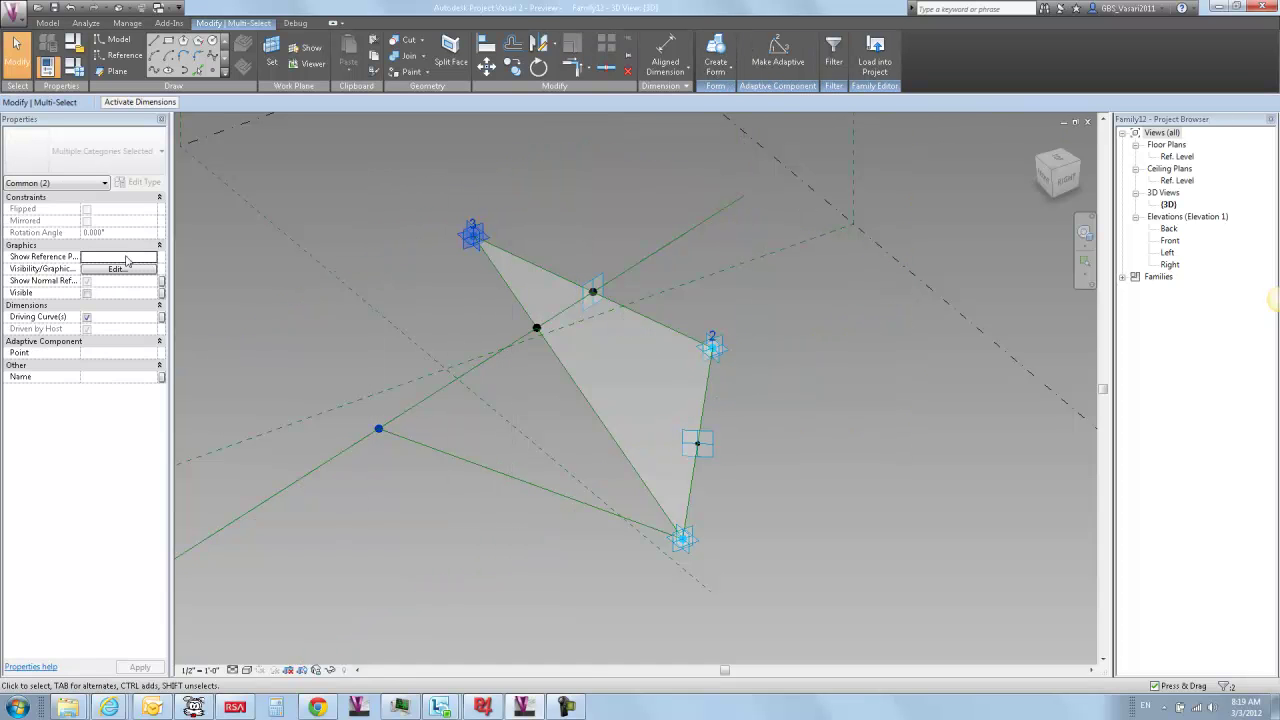
{"action": "left_click", "coordinate": [155, 72]}
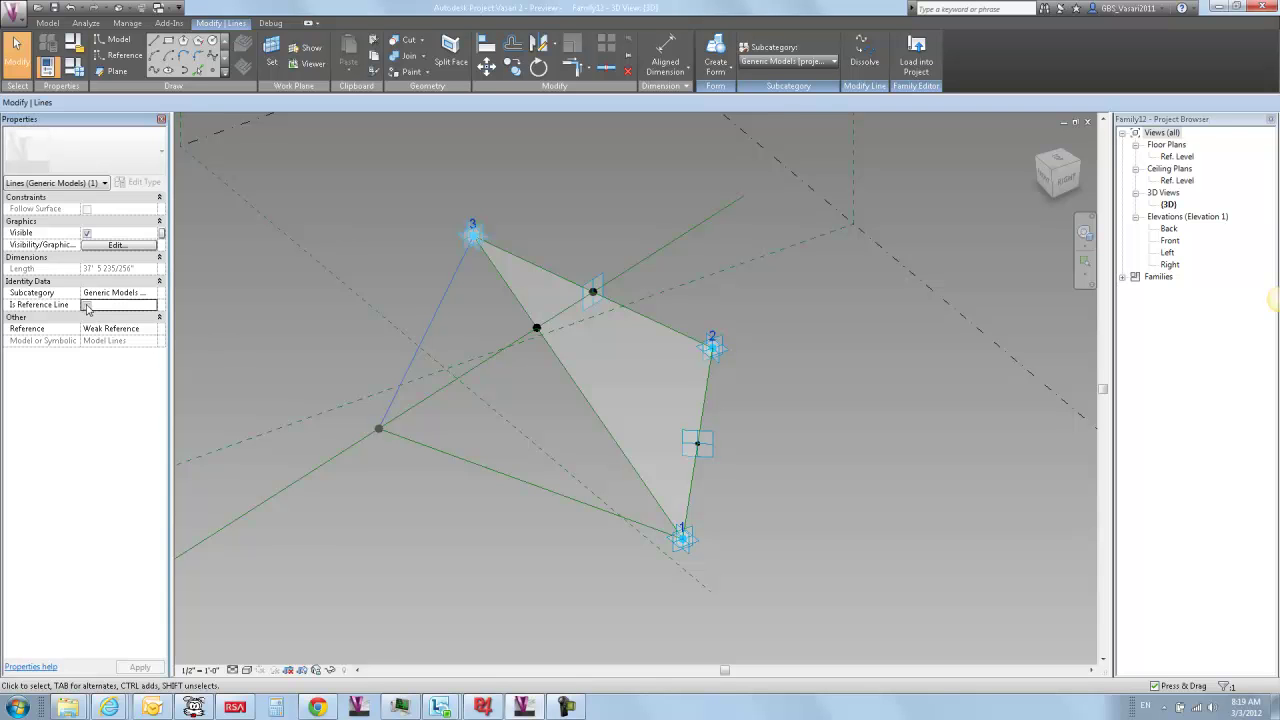
{"action": "left_click", "coordinate": [334, 324]}
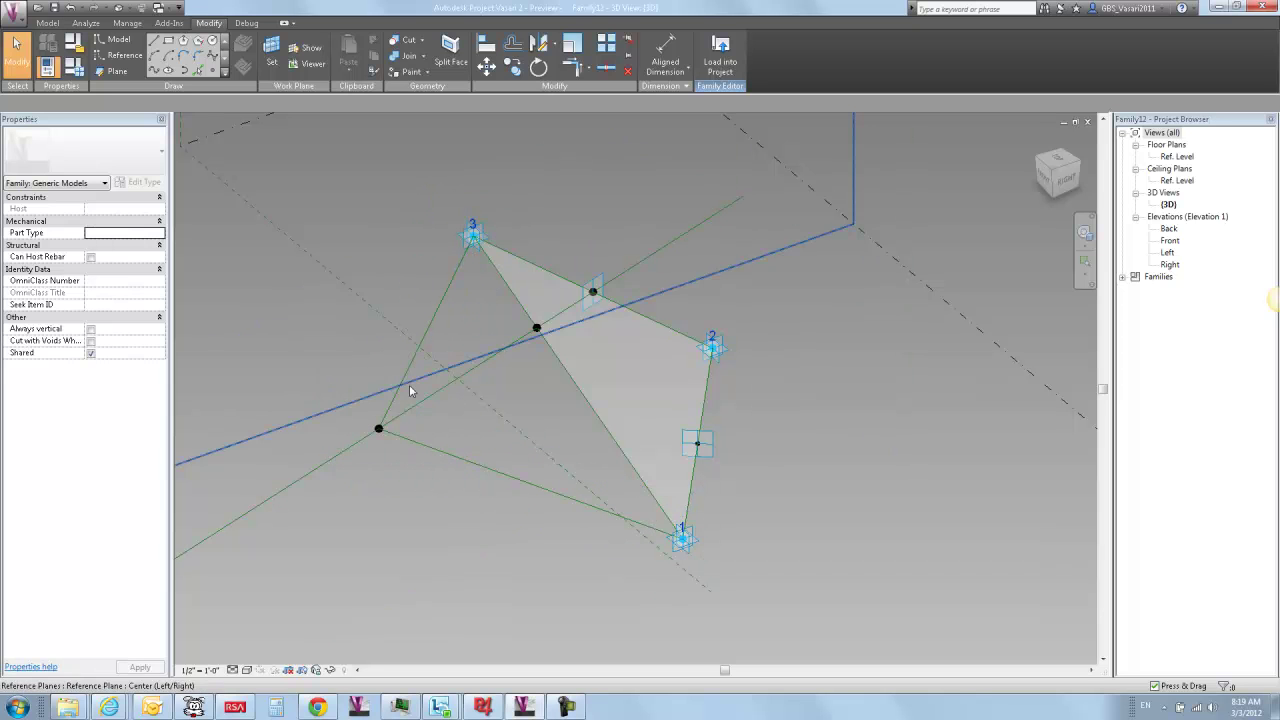
- With the triangular surface as work plane, place an aligned dimension from the arc centre point to adaptive point 1
{"action": "left_click", "coordinate": [665, 55]}
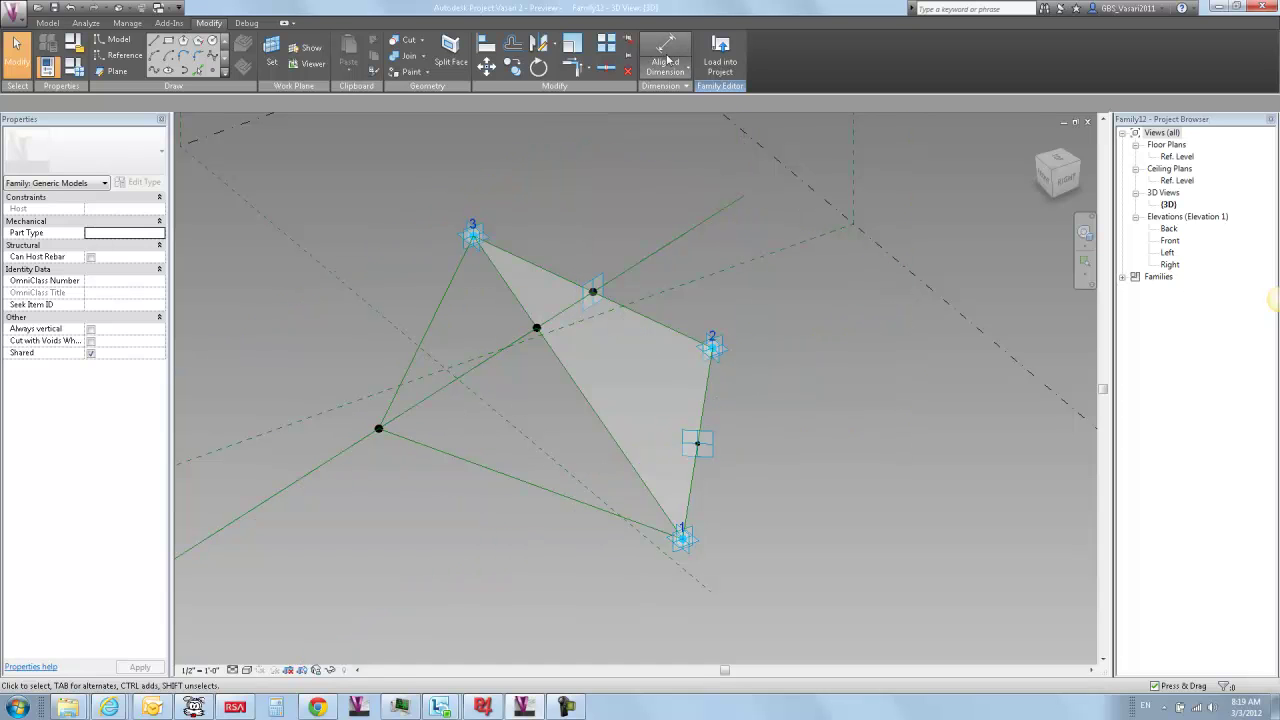
{"action": "left_click", "coordinate": [272, 55]}
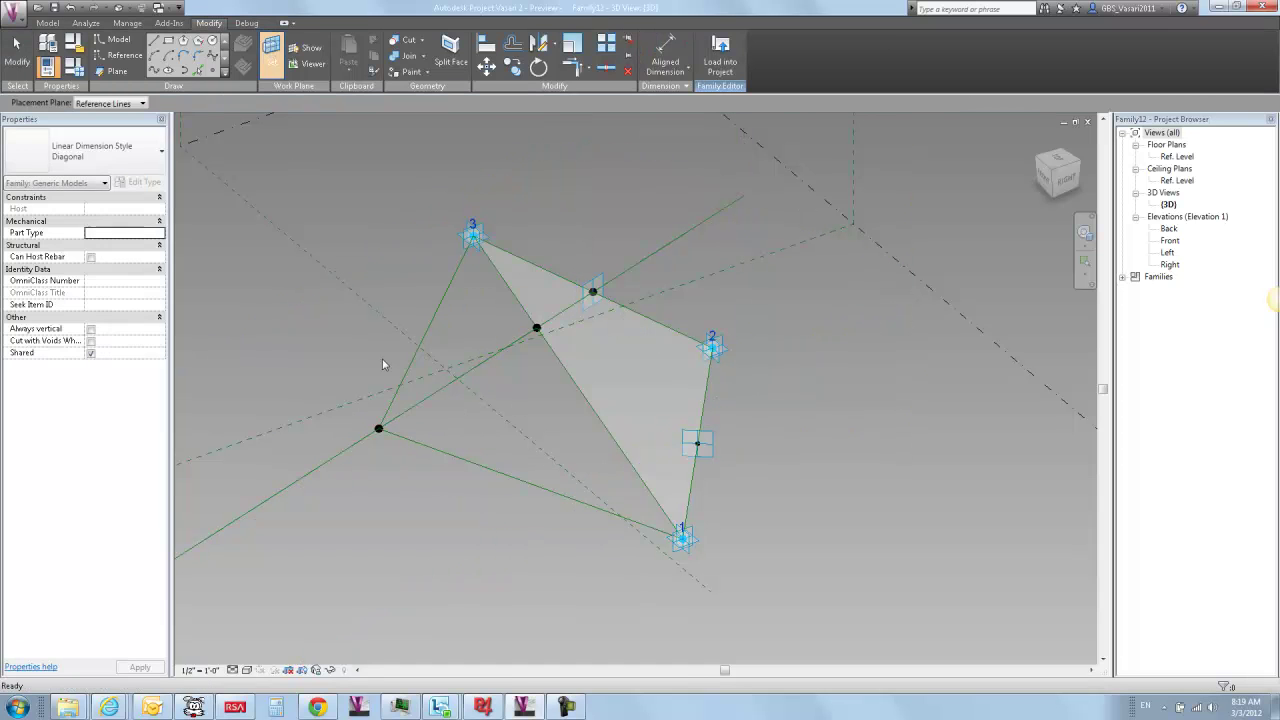
{"action": "left_click", "coordinate": [624, 380]}
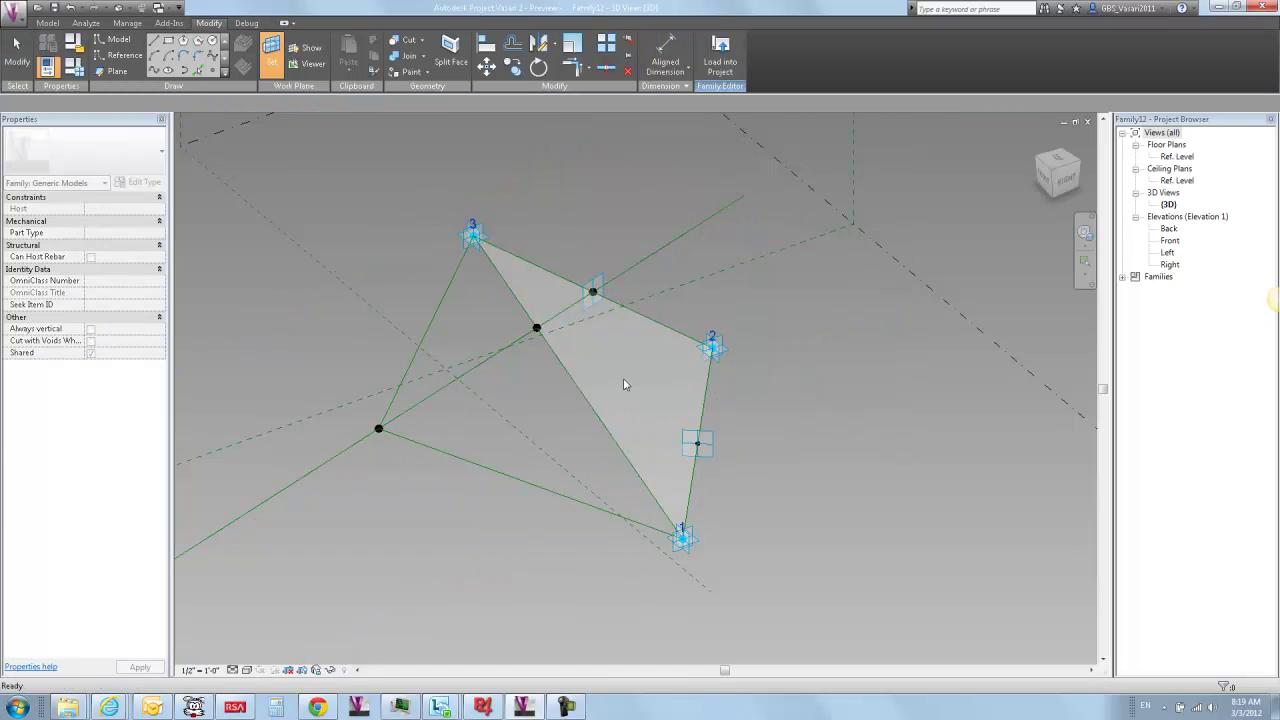
{"action": "left_click", "coordinate": [379, 431]}
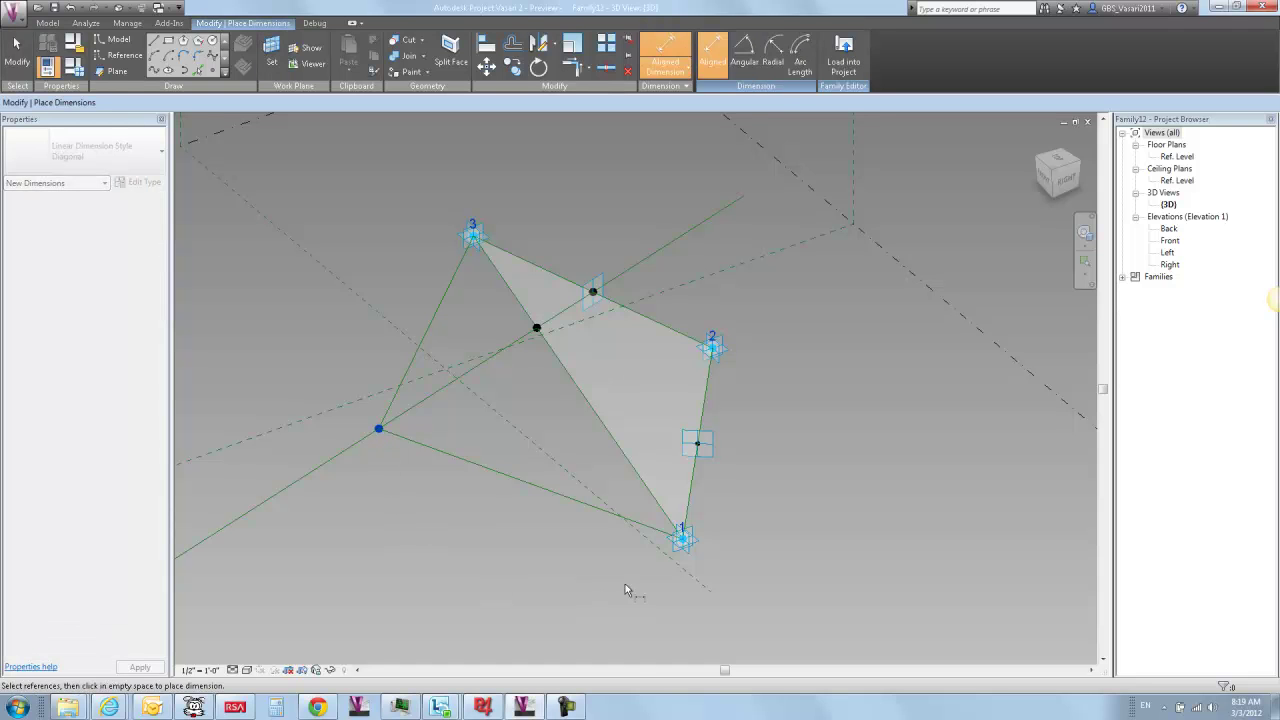
{"action": "left_click", "coordinate": [683, 543]}
{"action": "key", "text": "Escape"}
{"action": "key", "text": "Escape"}
{"action": "left_click_drag", "start_coordinate": [395, 174], "coordinate": [494, 281]}
{"action": "left_click_drag", "start_coordinate": [472, 236], "coordinate": [429, 190]}
{"action": "key", "text": "Escape"}
{"action": "key", "text": "Escape"}
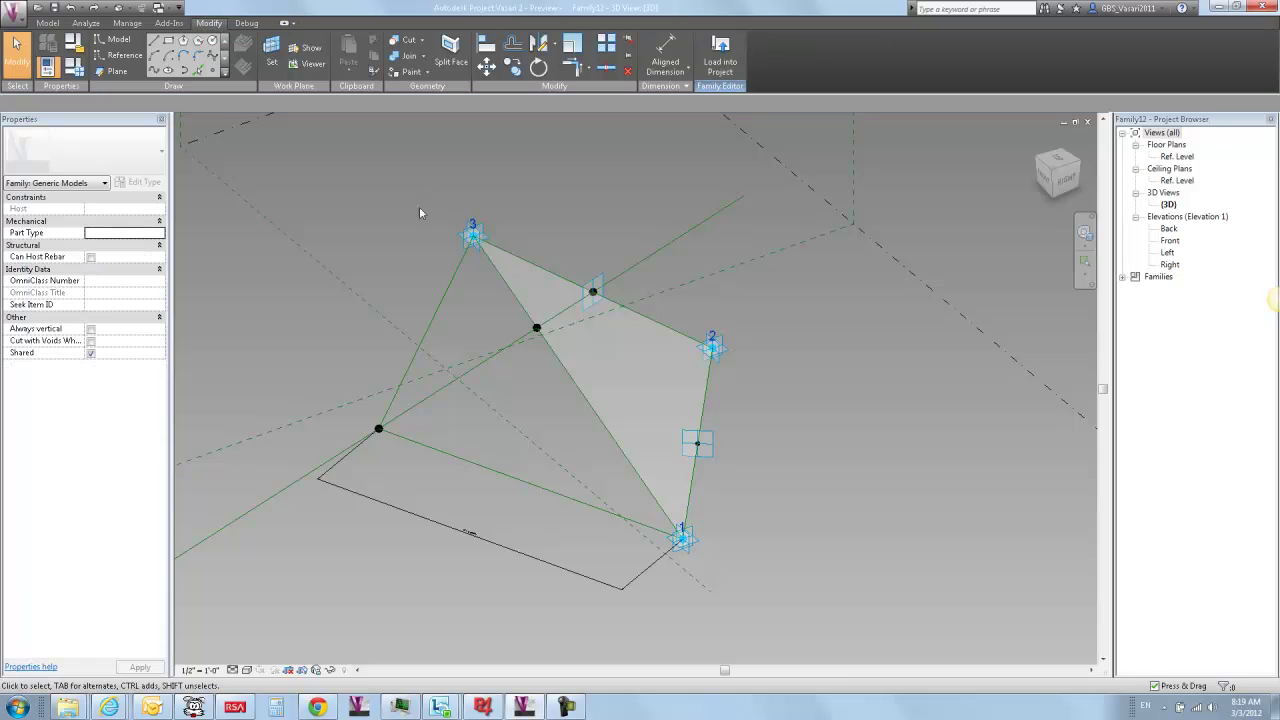
- On the triangular surface's plane, place an angular dimension between the two reference lines meeting at the arc centre
{"action": "middle_click_drag", "start_coordinate": [377, 351], "coordinate": [467, 296], "text": "shift"}
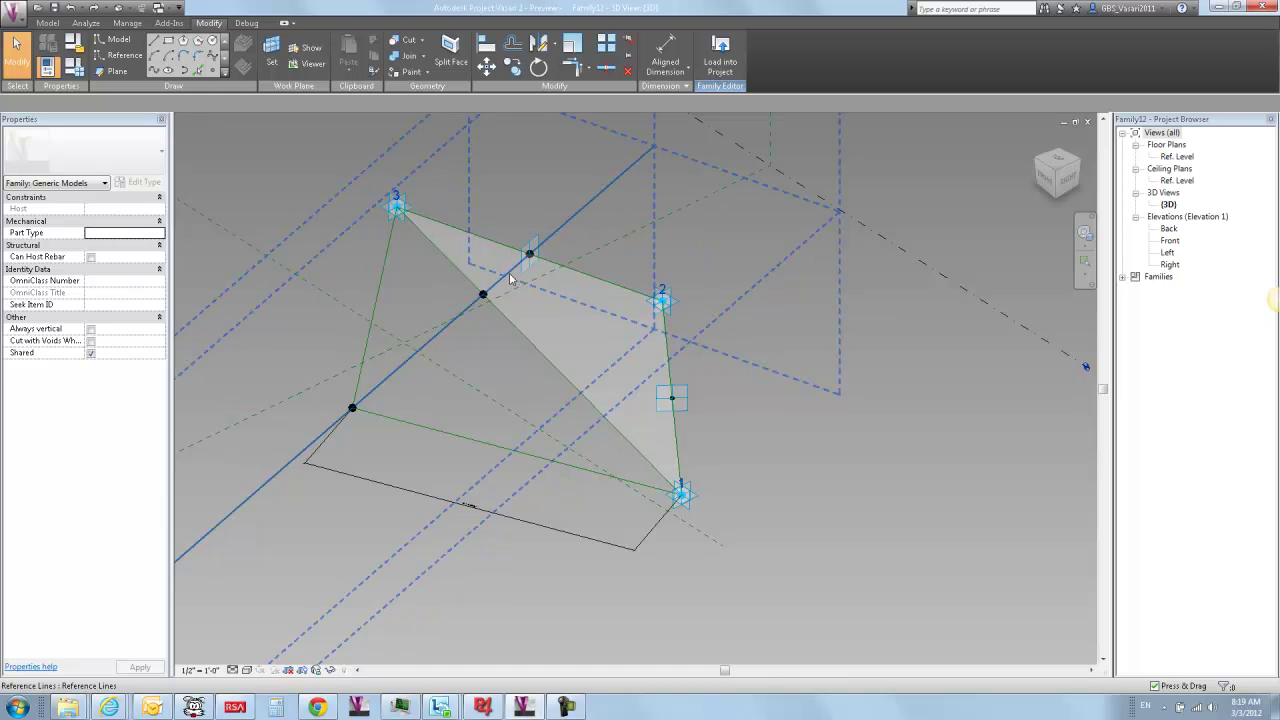
{"action": "middle_click_drag", "start_coordinate": [300, 323], "coordinate": [304, 205], "text": "shift"}
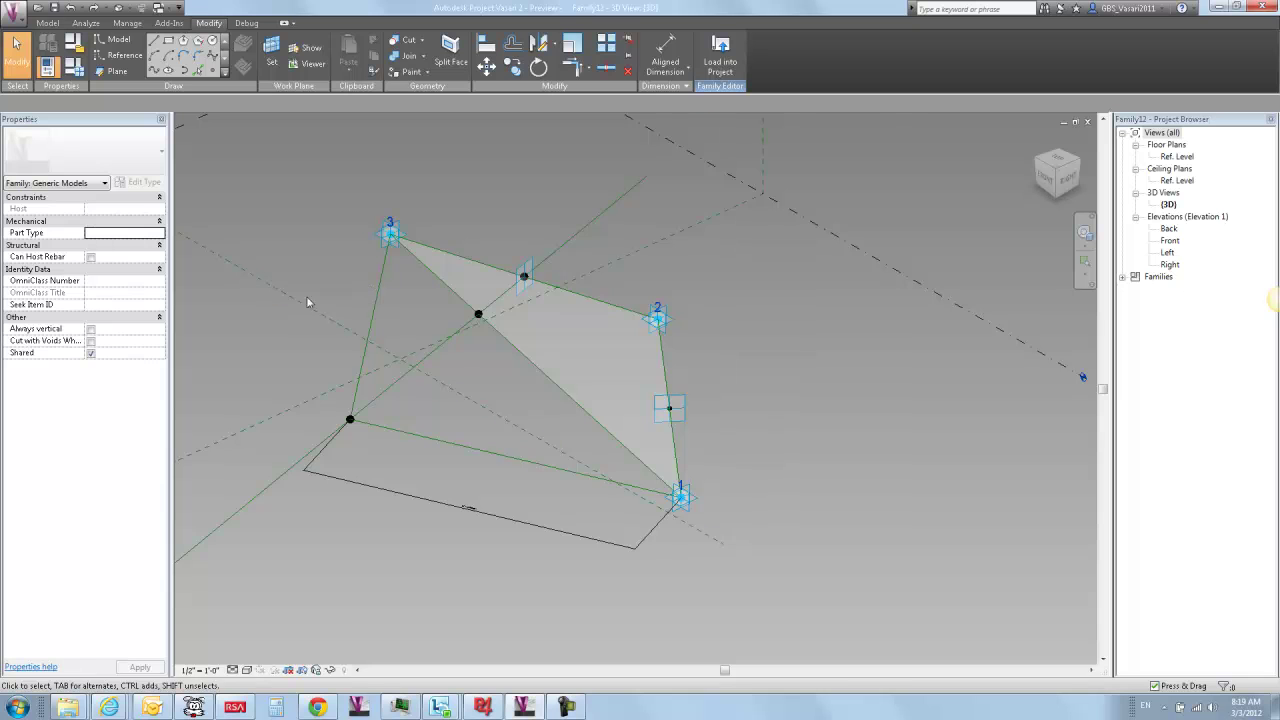
{"action": "left_click", "coordinate": [676, 70]}
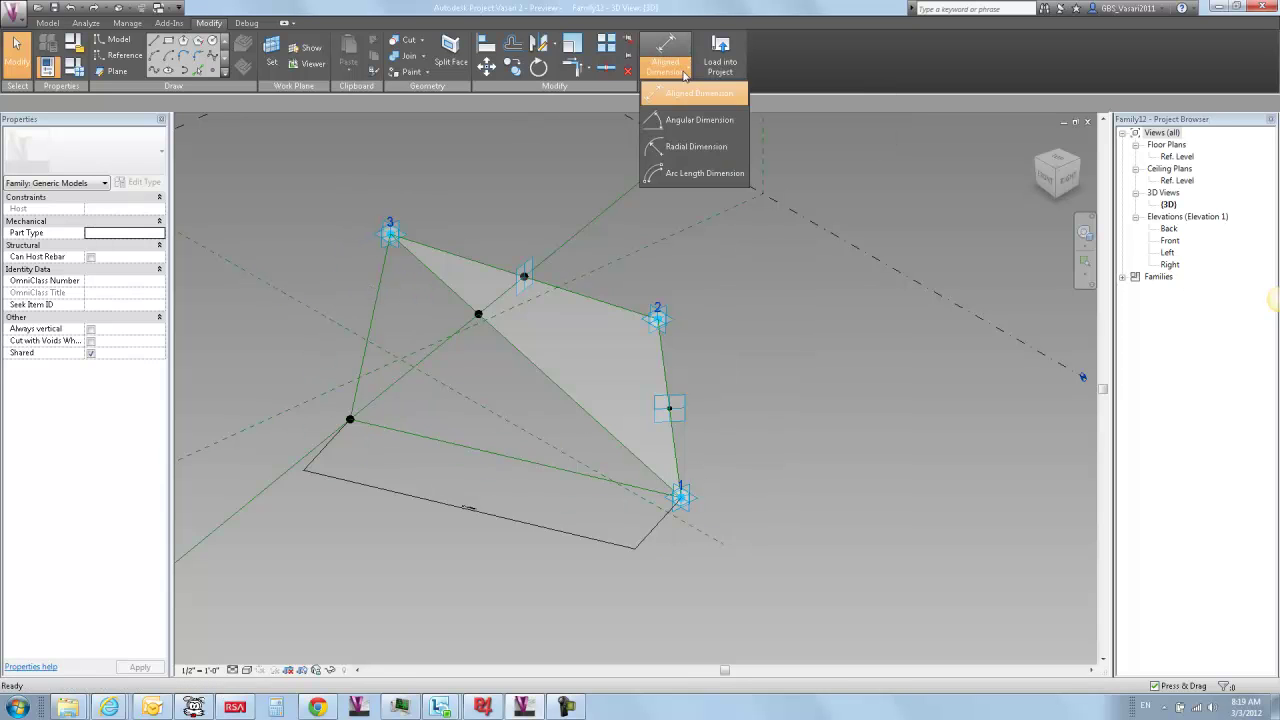
{"action": "left_click", "coordinate": [679, 129]}
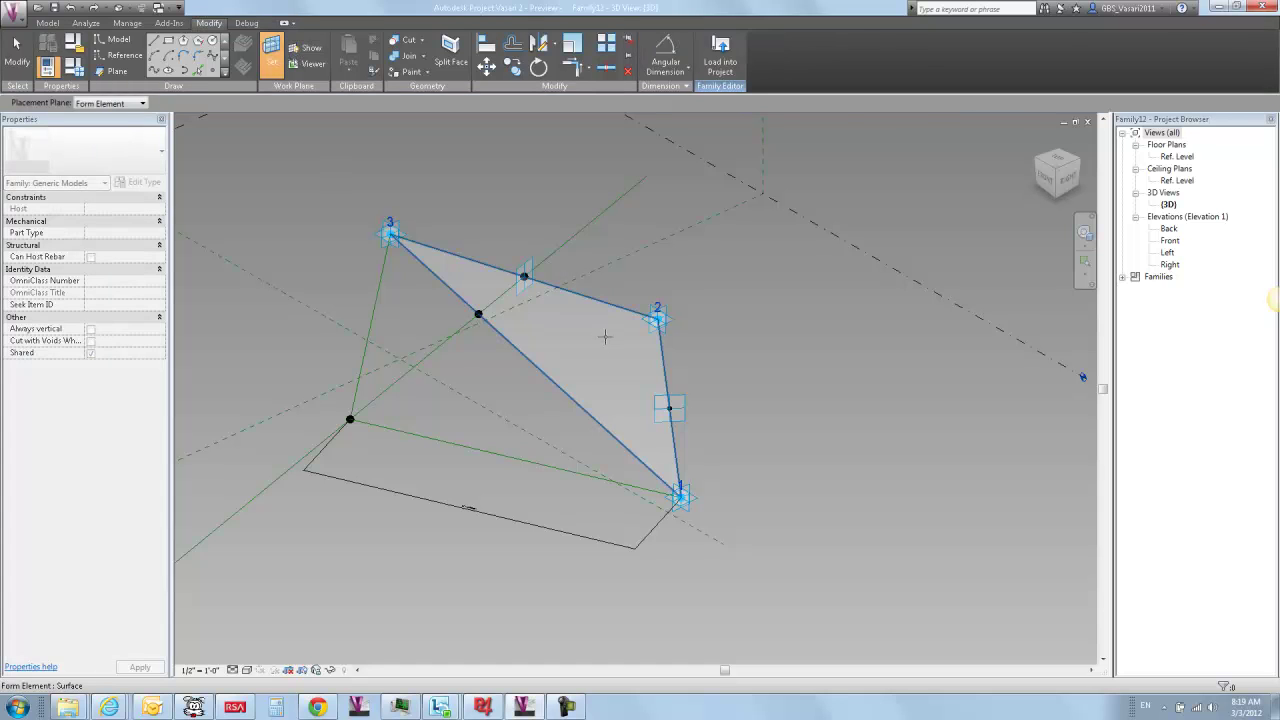
{"action": "left_click", "coordinate": [395, 428]}
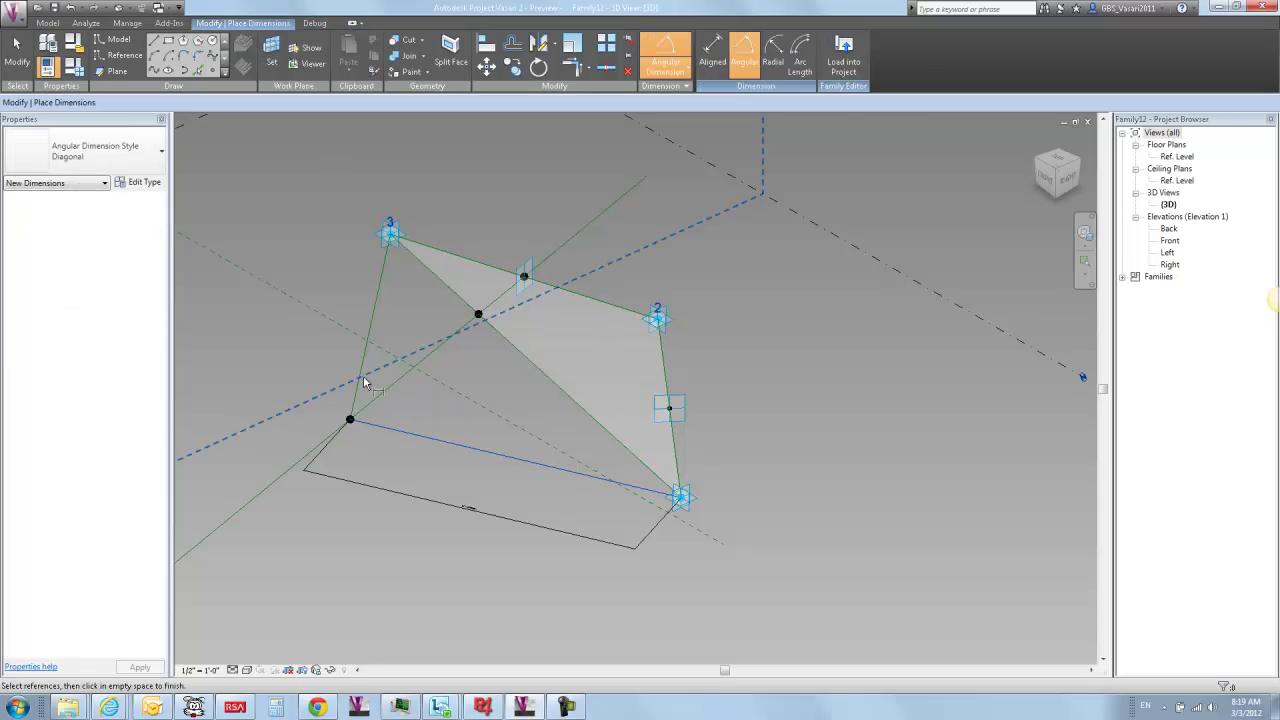
{"action": "left_click", "coordinate": [358, 382]}
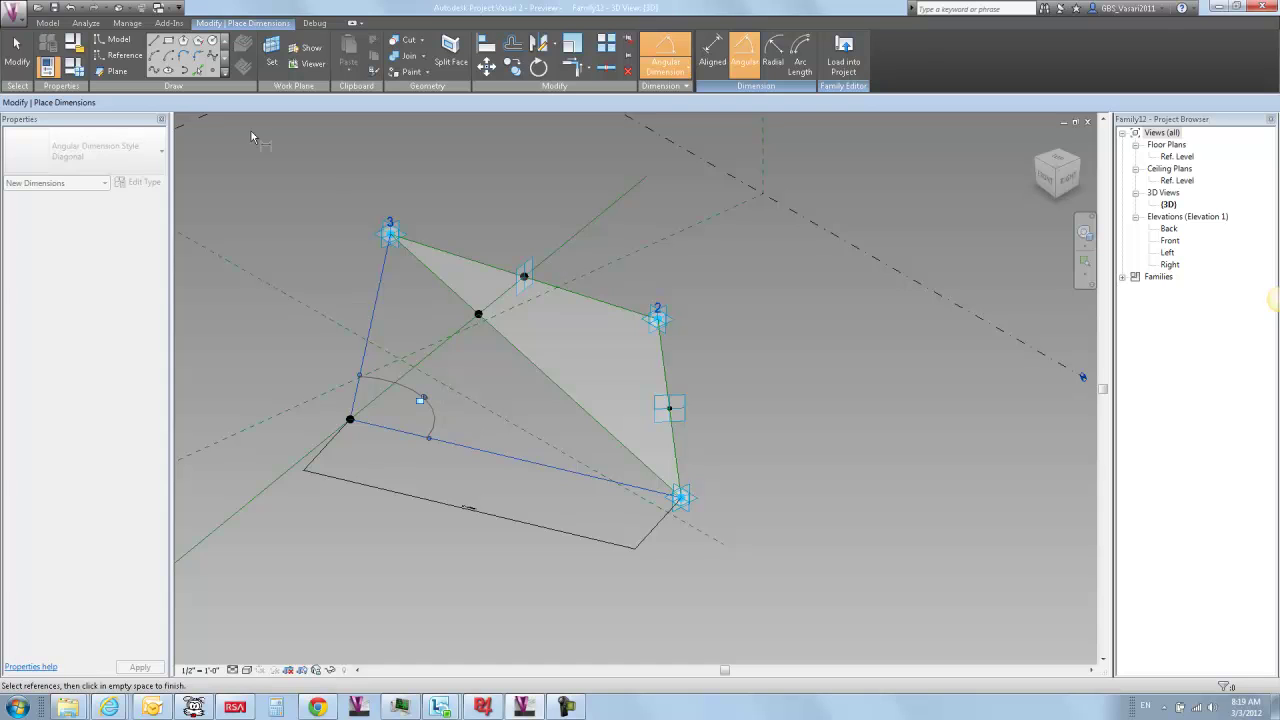
{"action": "left_click", "coordinate": [315, 441]}
{"action": "key", "text": "Escape"}
{"action": "key", "text": "Escape"}
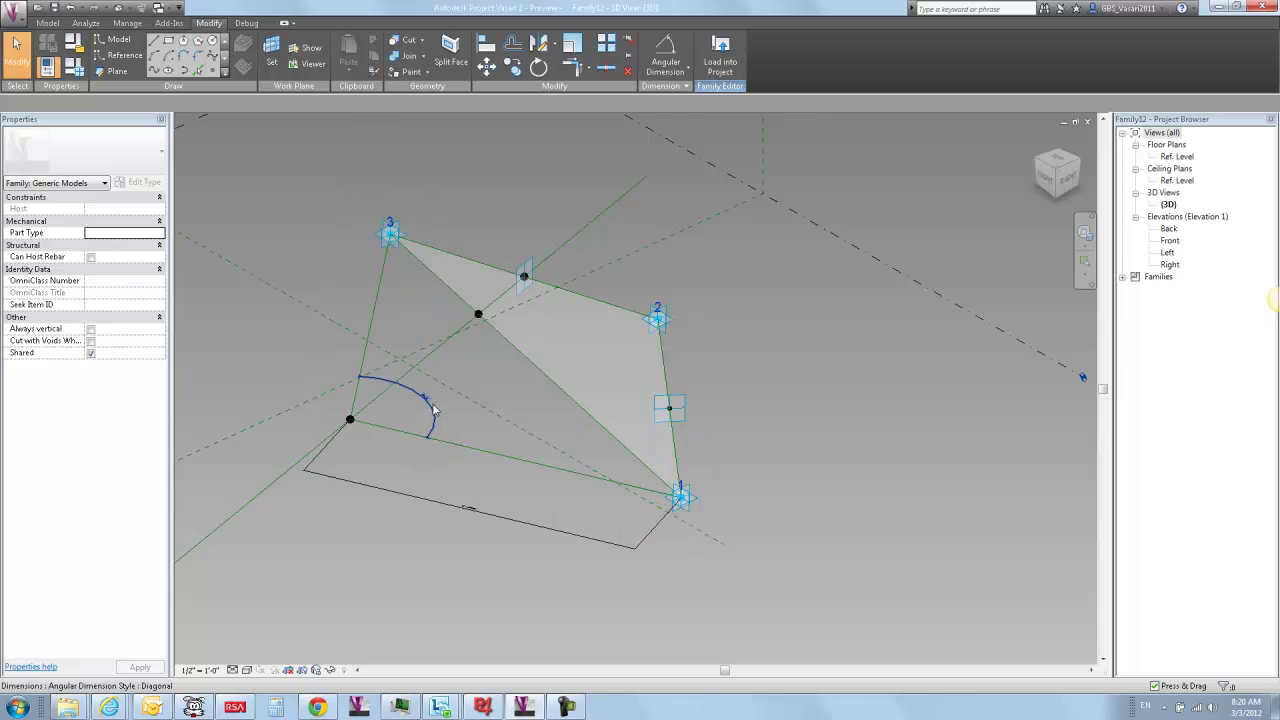
- Label the angular dimension with a new instance reporting parameter named angle
{"action": "left_click", "coordinate": [447, 262]}
{"action": "left_click", "coordinate": [315, 103]}
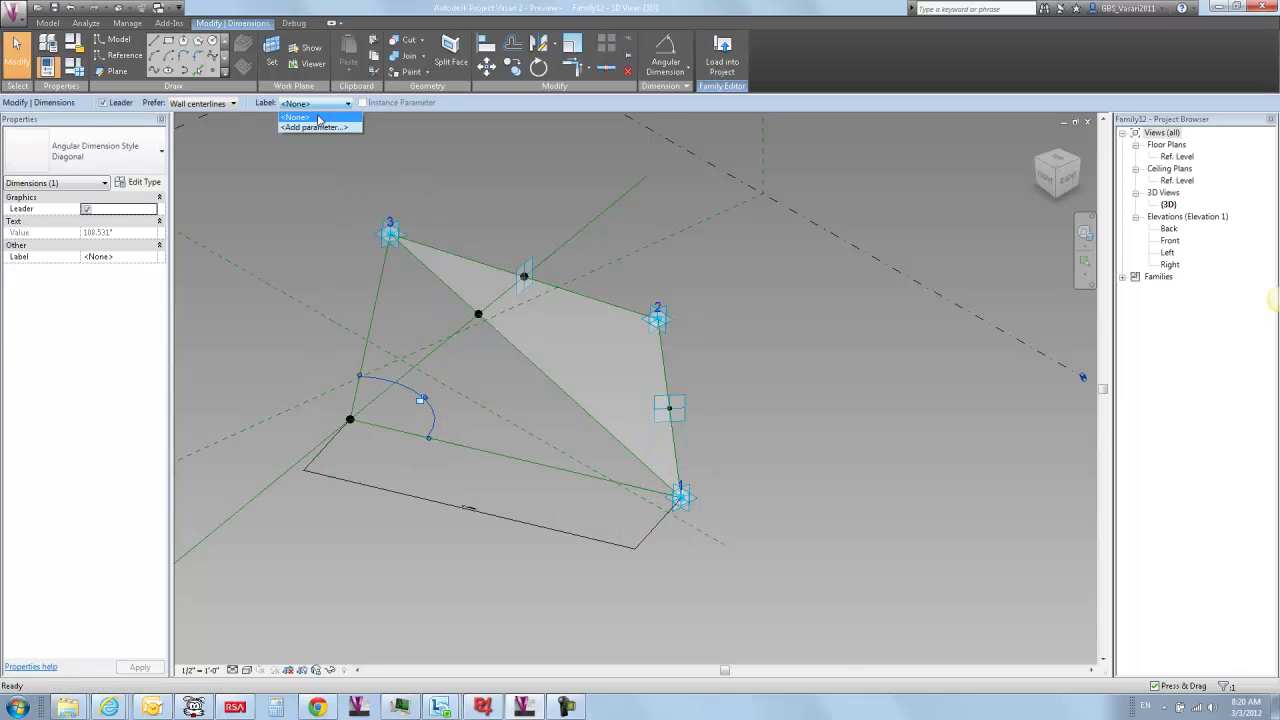
{"action": "left_click", "coordinate": [321, 128]}
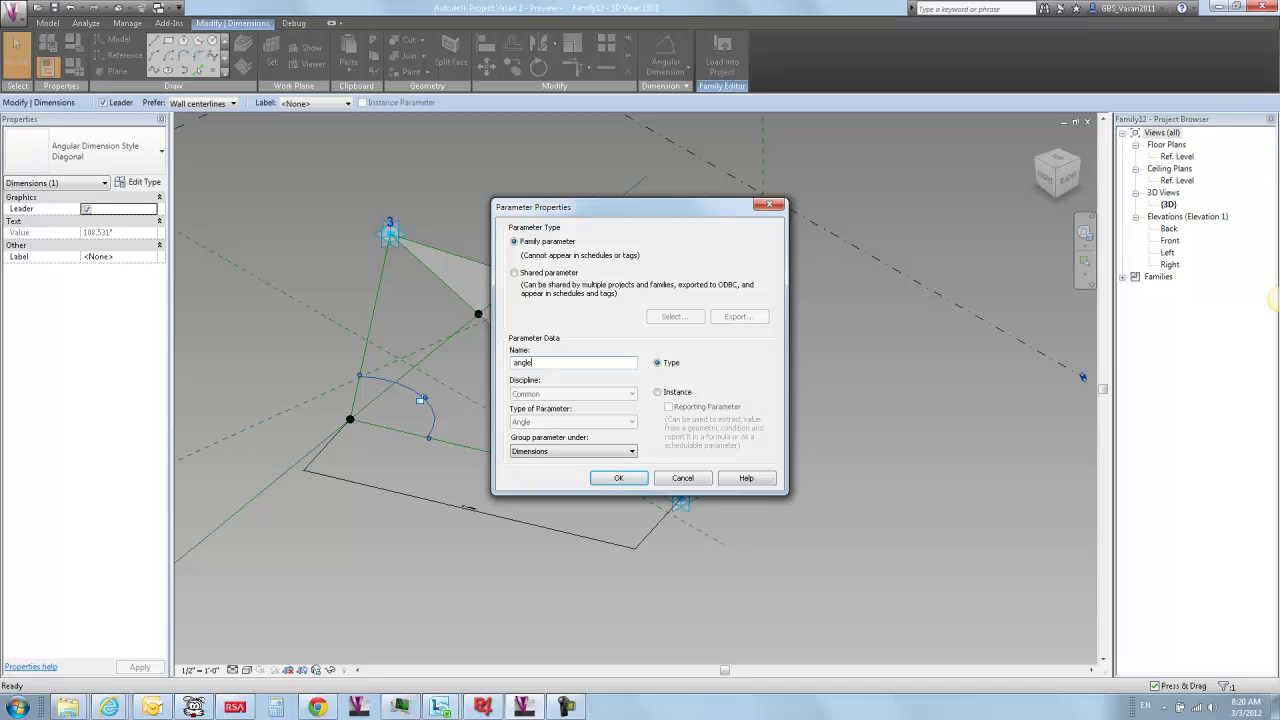
{"action": "left_click", "coordinate": [657, 393]}
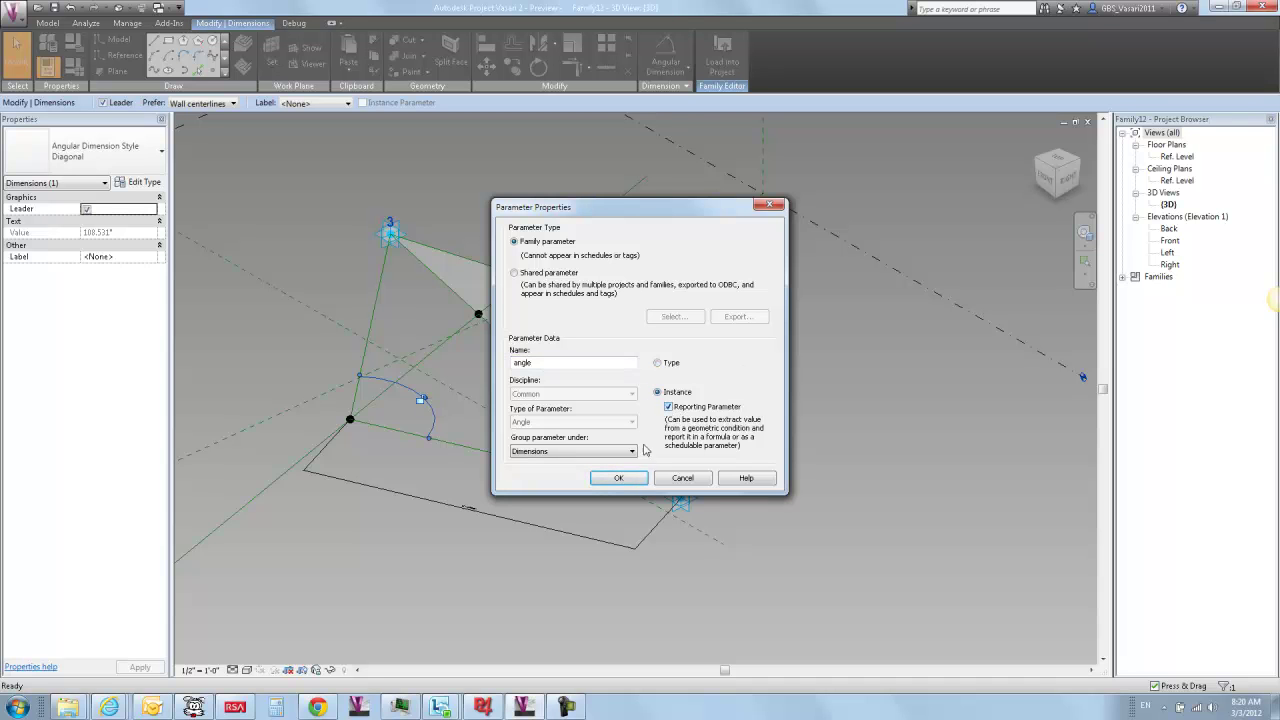
{"action": "left_click", "coordinate": [619, 478]}
- Label the aligned dimension from the arc centre to adaptive point 1 with a new instance reporting parameter named radius
{"action": "left_click", "coordinate": [507, 520]}
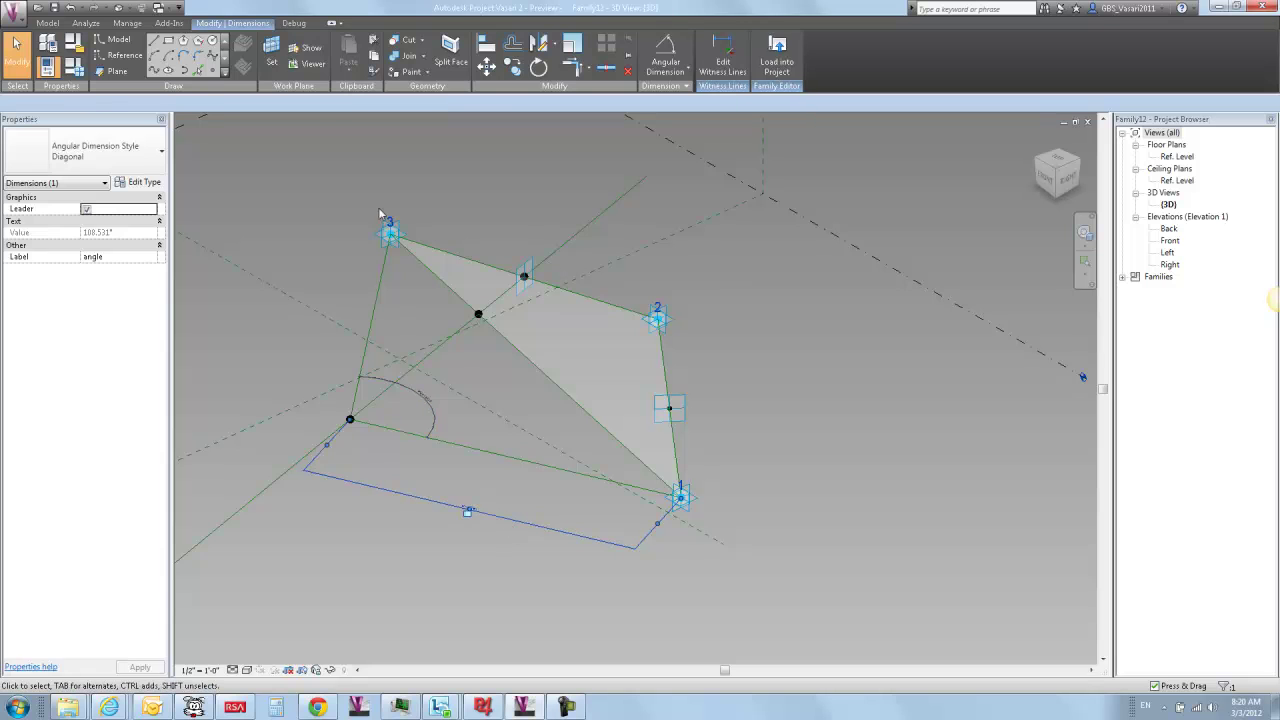
{"action": "left_click", "coordinate": [306, 104]}
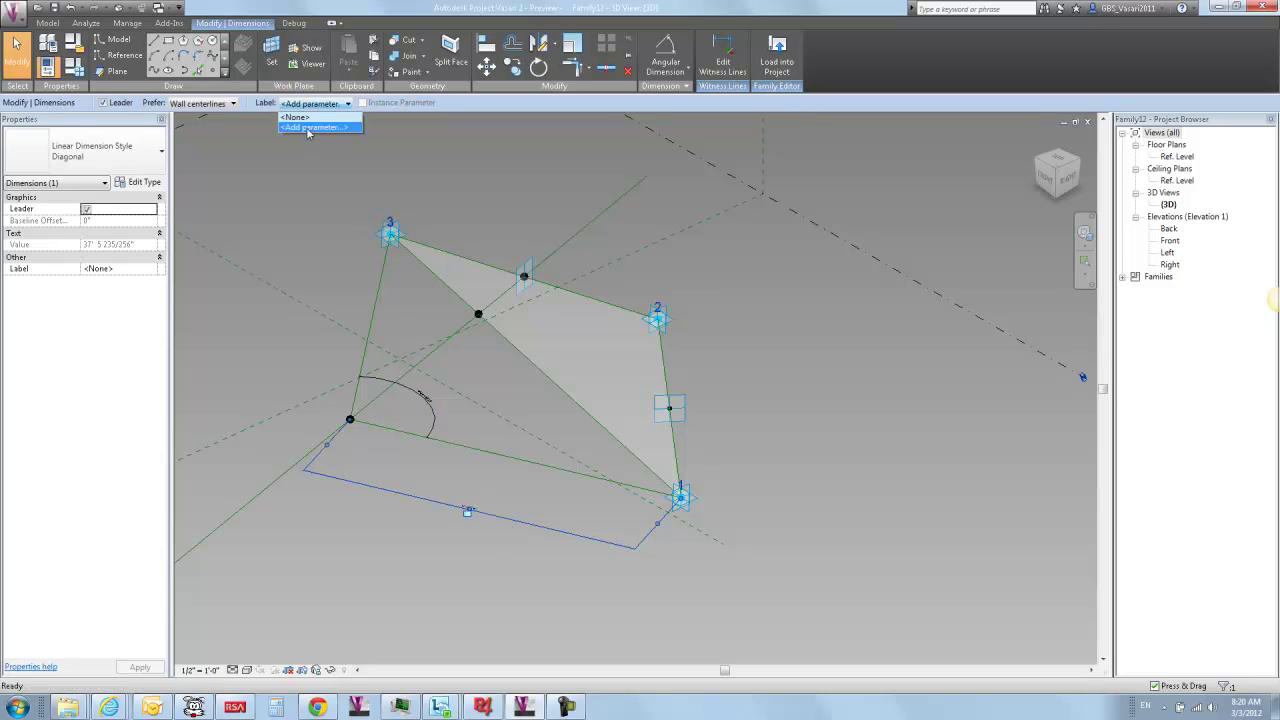
{"action": "left_click", "coordinate": [308, 128]}
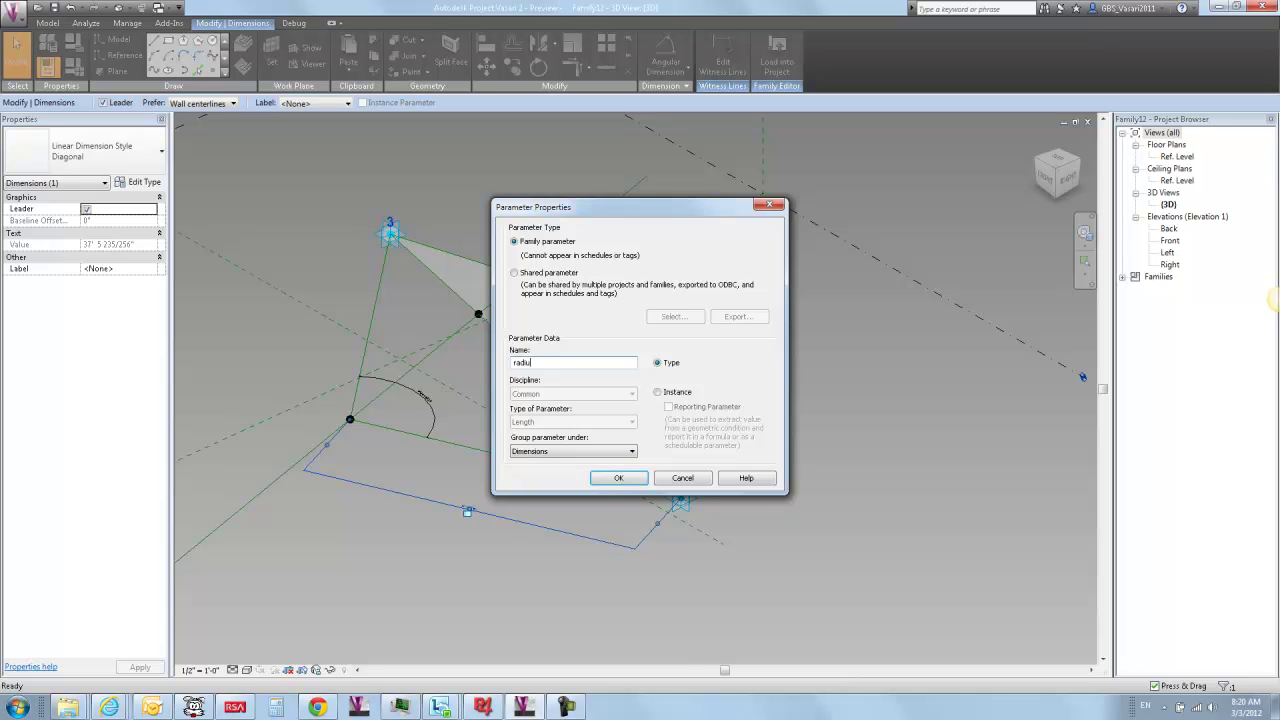
{"action": "left_click", "coordinate": [657, 392]}
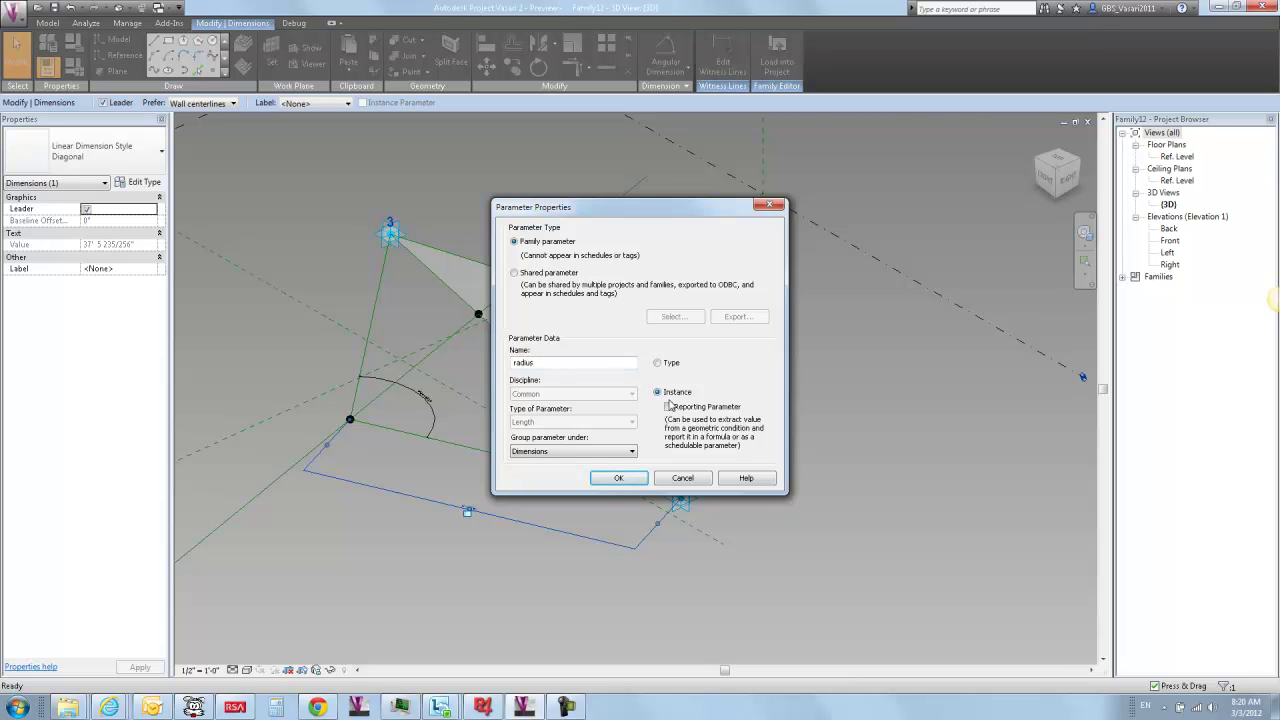
{"action": "left_click", "coordinate": [644, 483]}
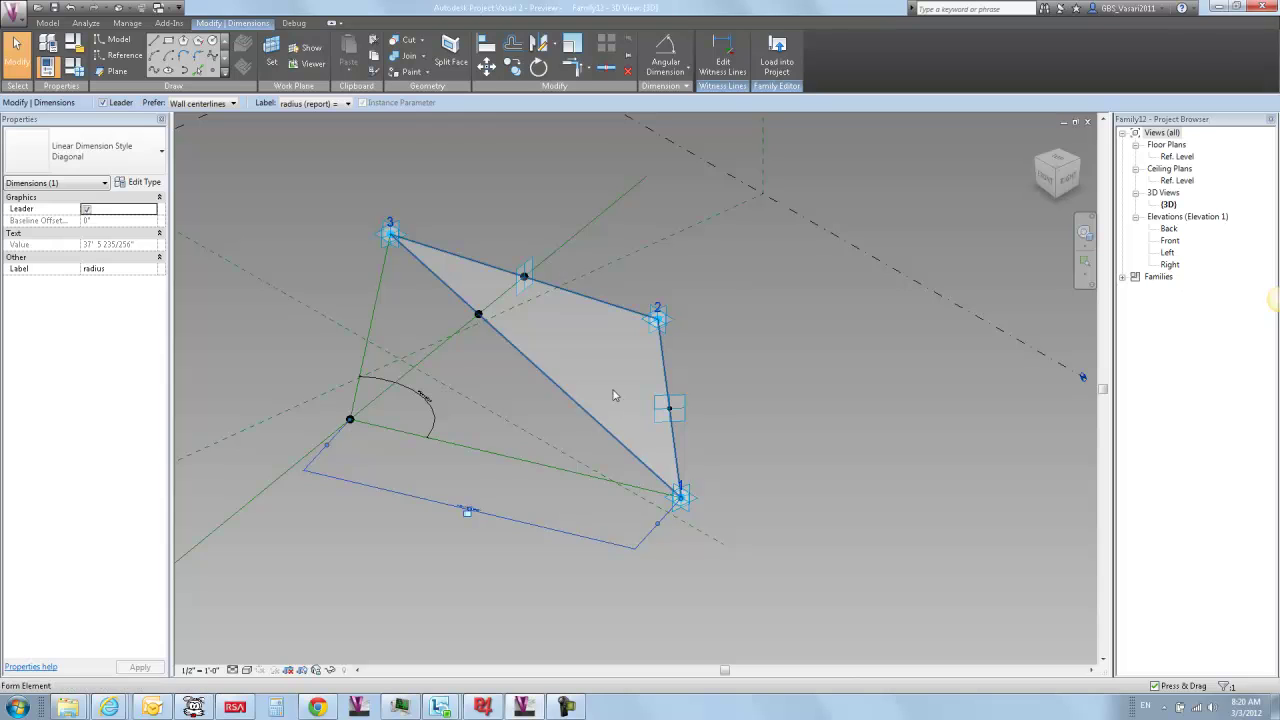
{"action": "left_click", "coordinate": [744, 403]}
- Create a new family from the Adaptive Component.rft template
{"action": "middle_click_drag", "start_coordinate": [764, 402], "coordinate": [803, 391], "text": "shift"}
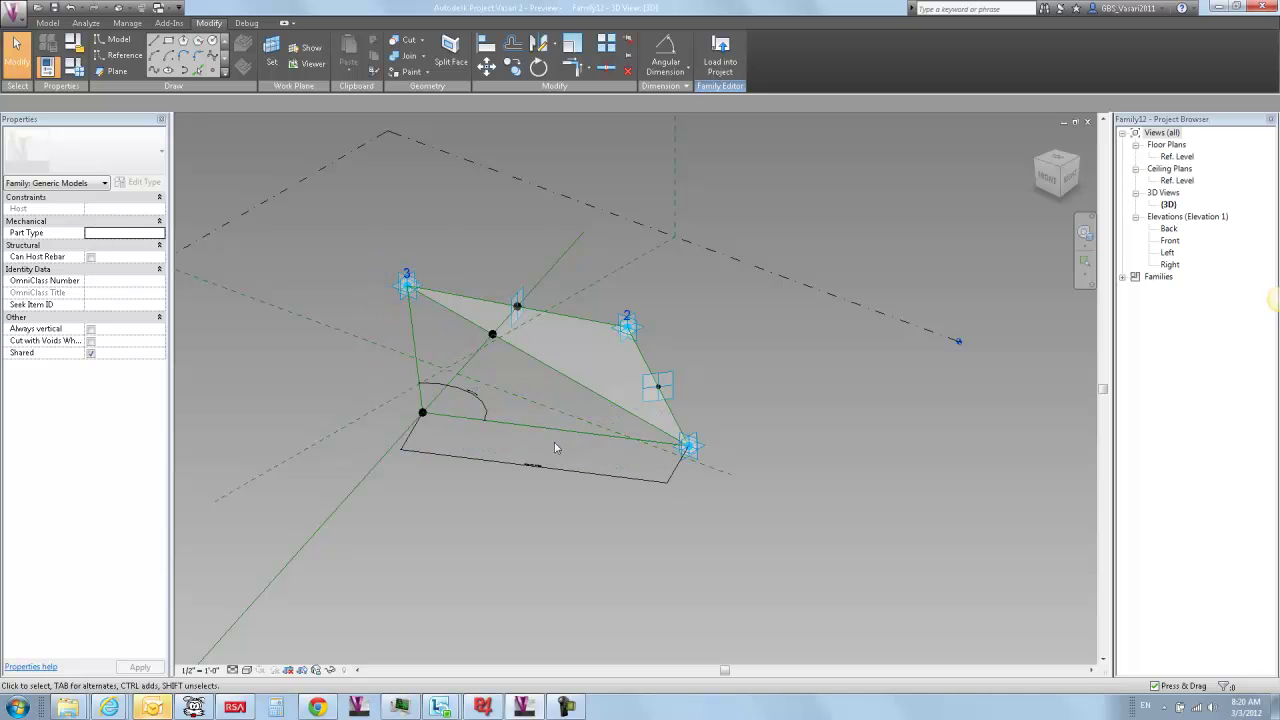
{"action": "left_click", "coordinate": [14, 14]}
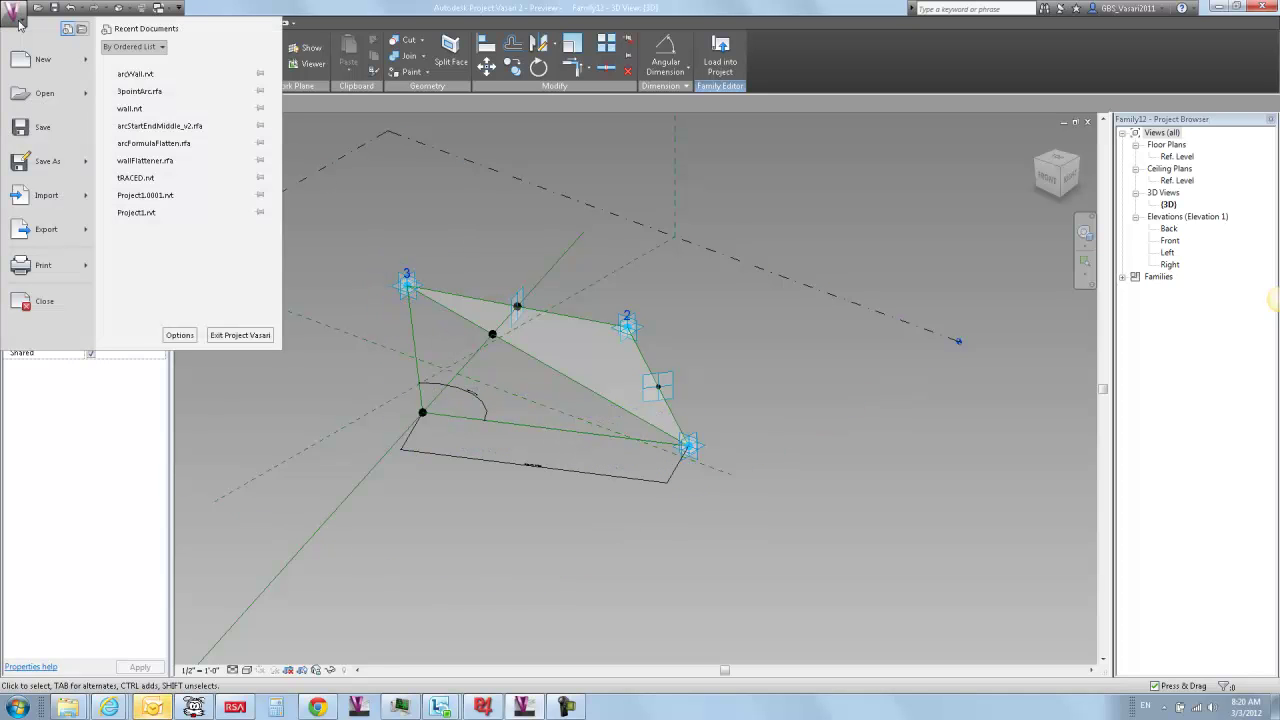
{"action": "mouse_move", "coordinate": [47, 68]}
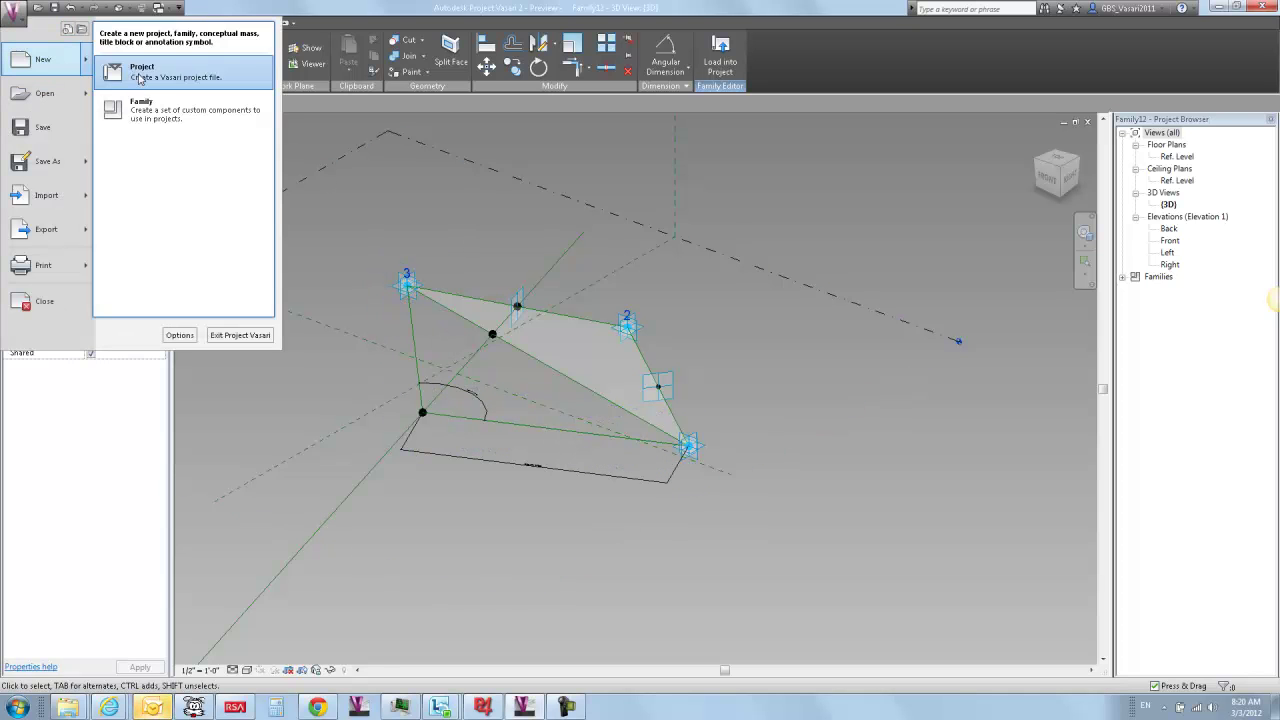
{"action": "left_click", "coordinate": [140, 108]}
{"action": "left_click", "coordinate": [308, 244]}
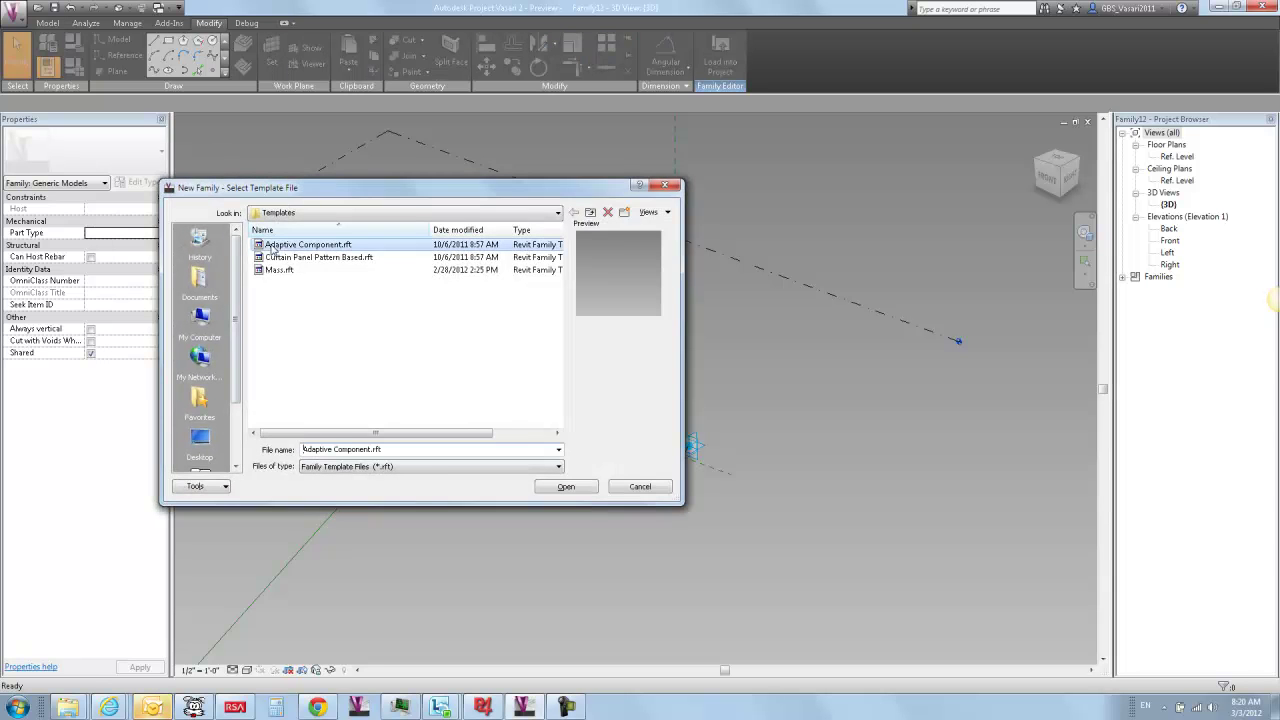
{"action": "left_click", "coordinate": [566, 486]}
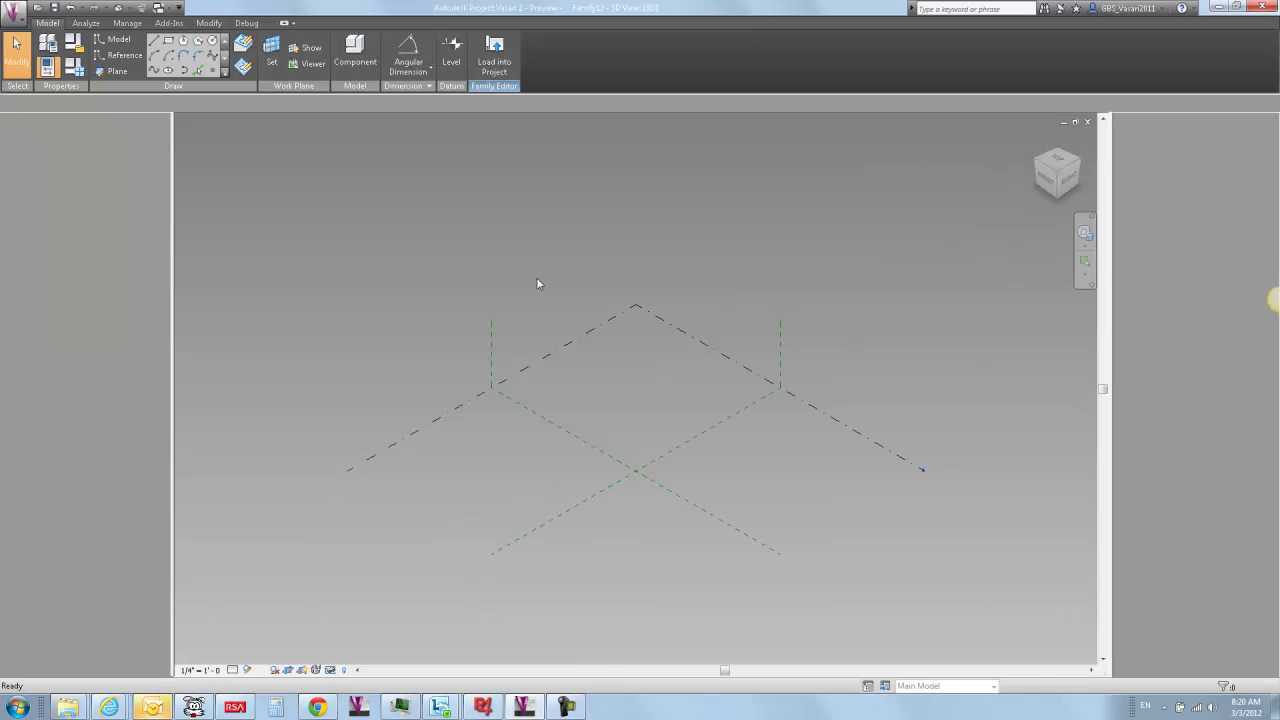
- Place a reference point on the reference level behind the centre of the reference planes and make it adaptive
{"action": "middle_click_drag", "start_coordinate": [806, 450], "coordinate": [763, 451]}
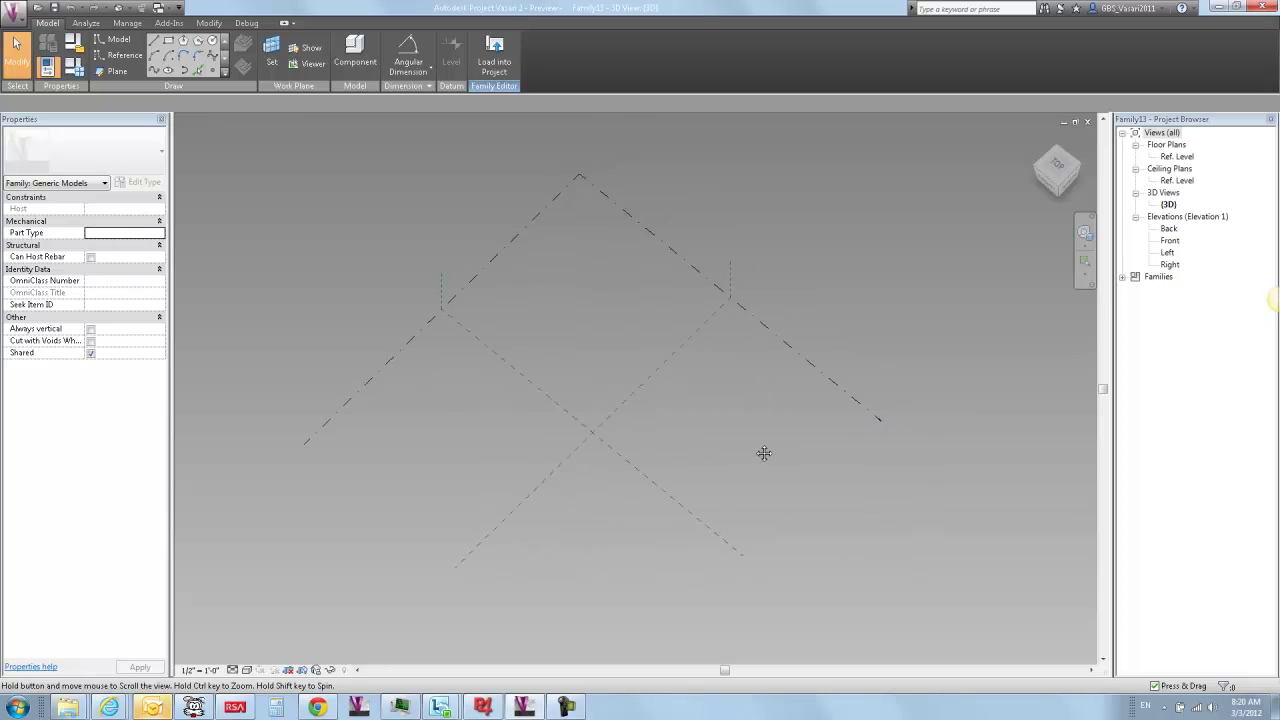
{"action": "left_click", "coordinate": [213, 74]}
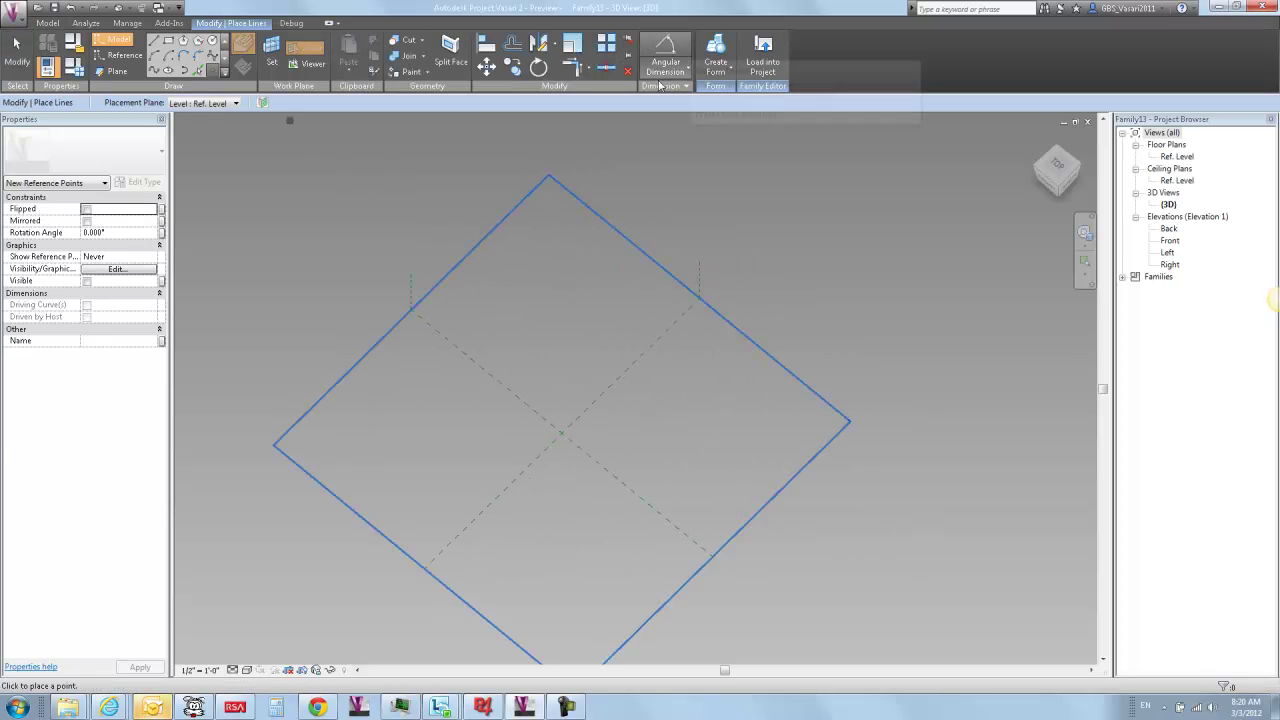
{"action": "left_click", "coordinate": [558, 298]}
{"action": "key", "text": "Escape"}
{"action": "key", "text": "Escape"}
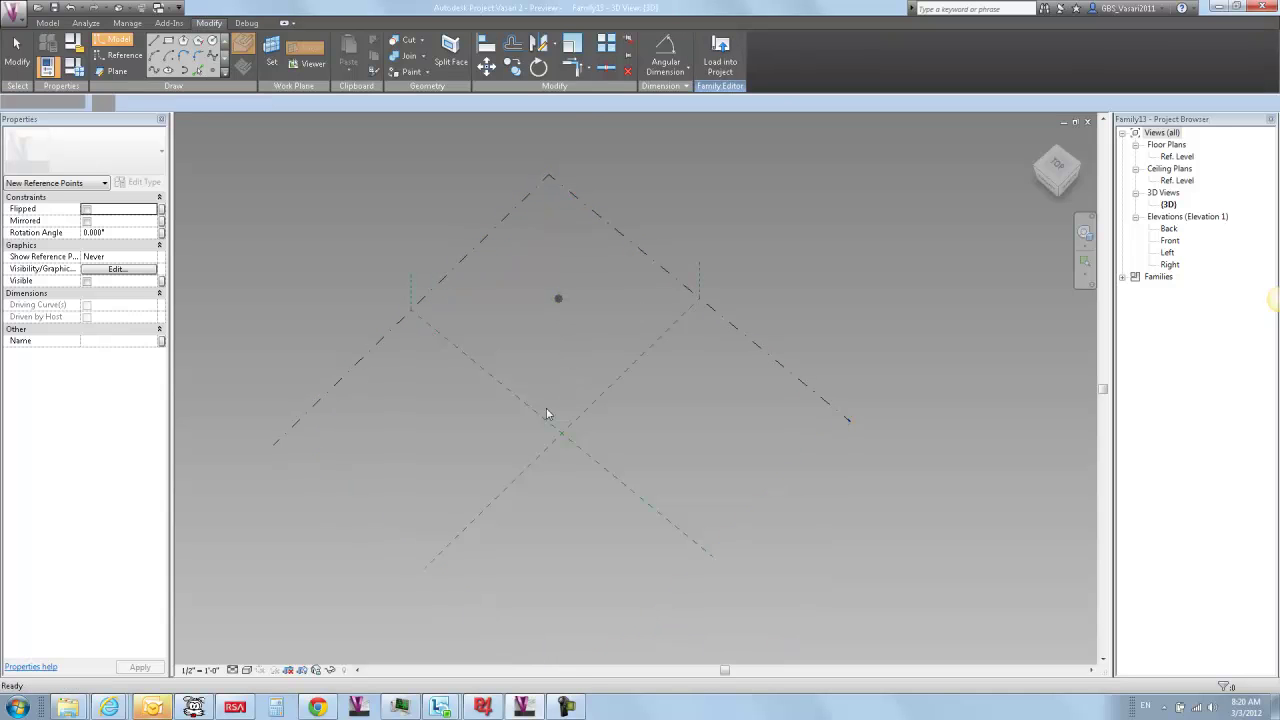
{"action": "left_click_drag", "start_coordinate": [512, 257], "coordinate": [642, 369]}
{"action": "middle_click_drag", "start_coordinate": [751, 420], "coordinate": [751, 320], "text": "shift"}
{"action": "left_click", "coordinate": [777, 46]}
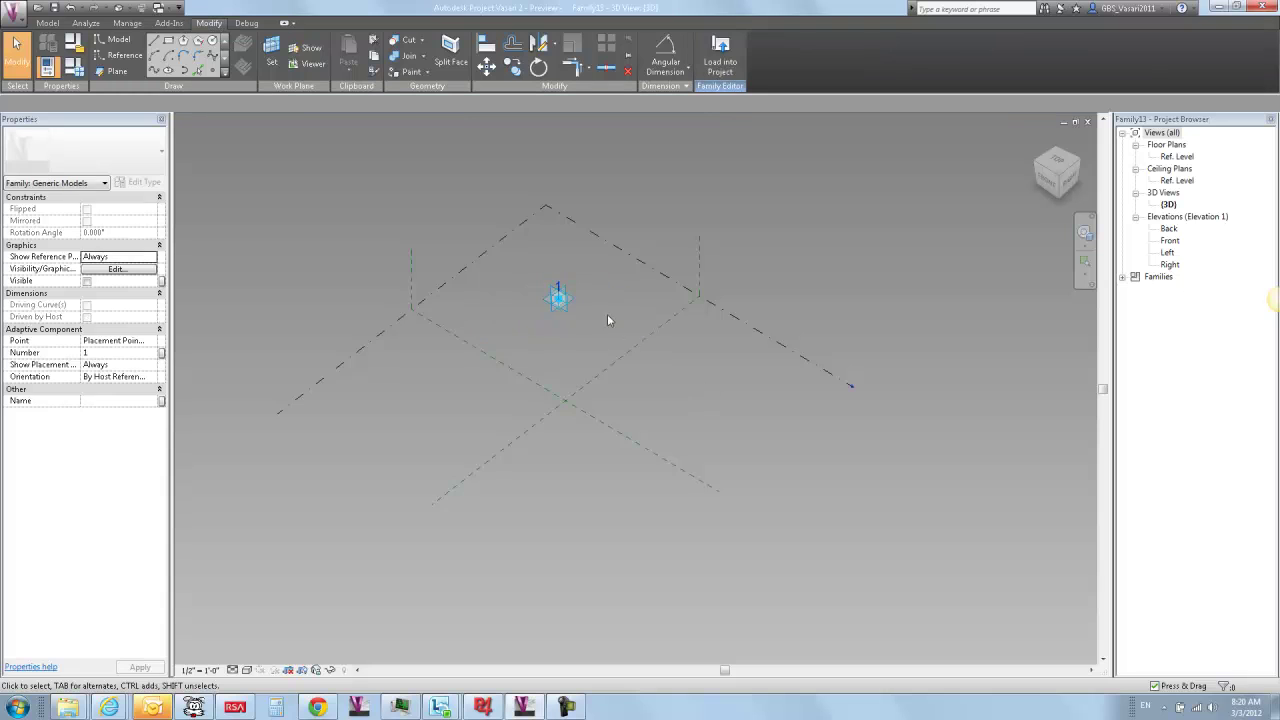
{"action": "key", "text": "Escape"}
- With the adaptive point's horizontal plane as work plane, draw a rectangular surface about 24' by 12' beside the point
{"action": "scroll", "coordinate": [565, 298], "scroll_direction": "up", "scroll_amount": 3}
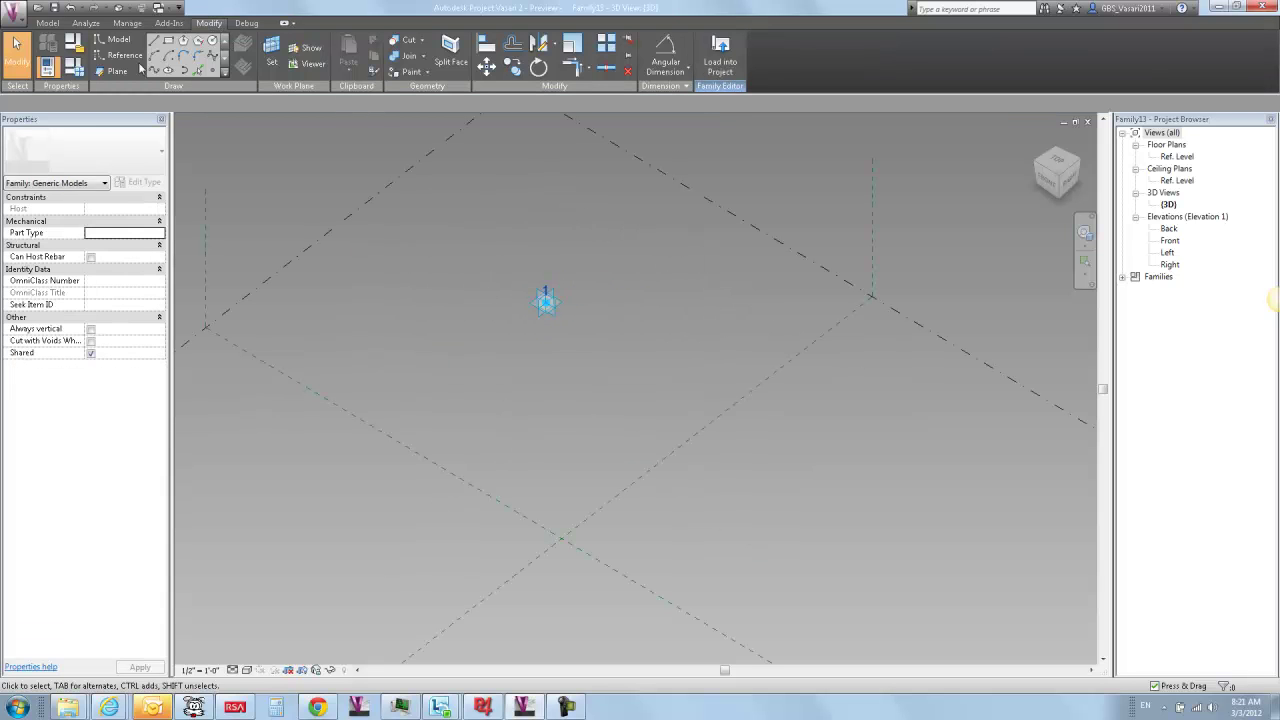
{"action": "left_click", "coordinate": [271, 55]}
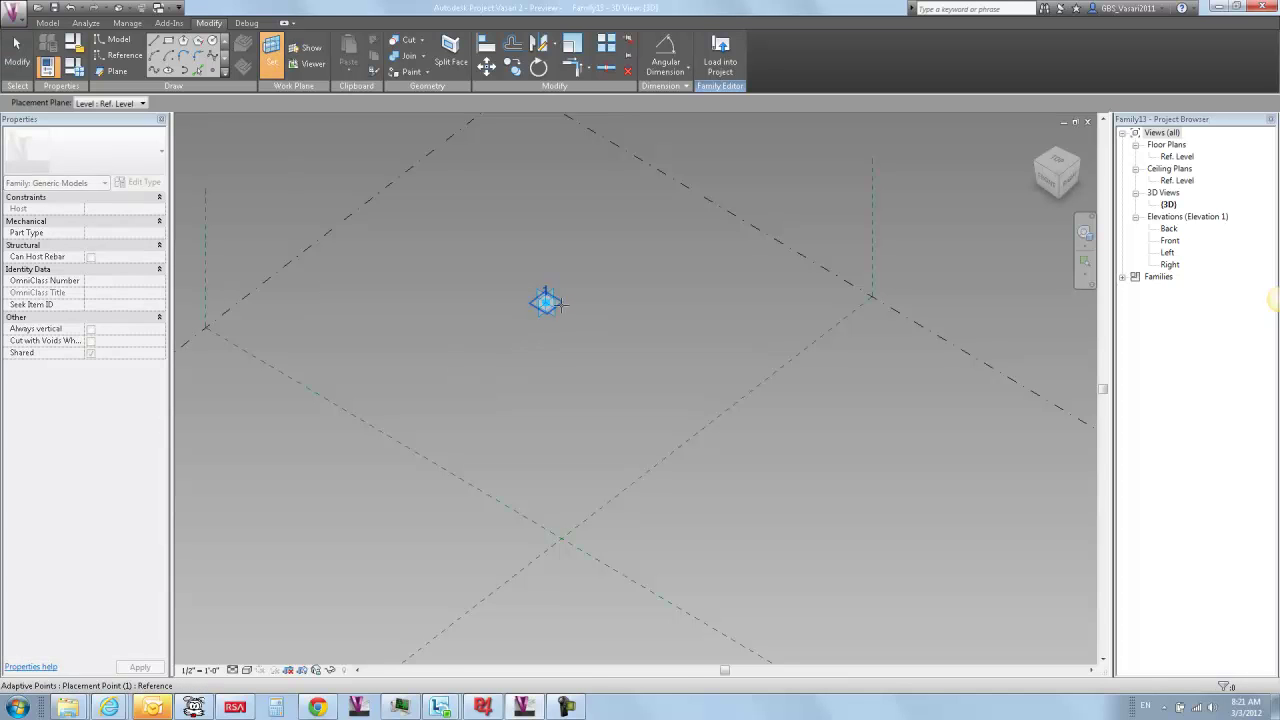
{"action": "key", "text": "Escape"}
{"action": "left_click", "coordinate": [168, 40]}
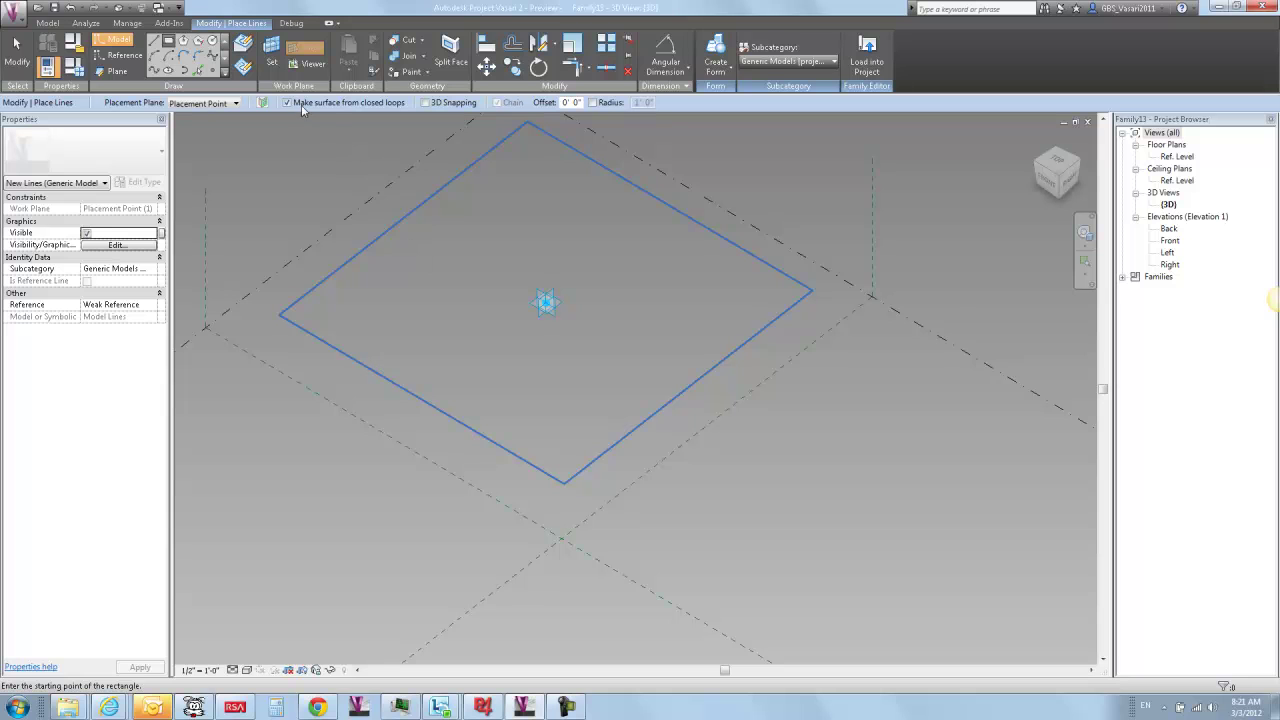
{"action": "left_click", "coordinate": [443, 295]}
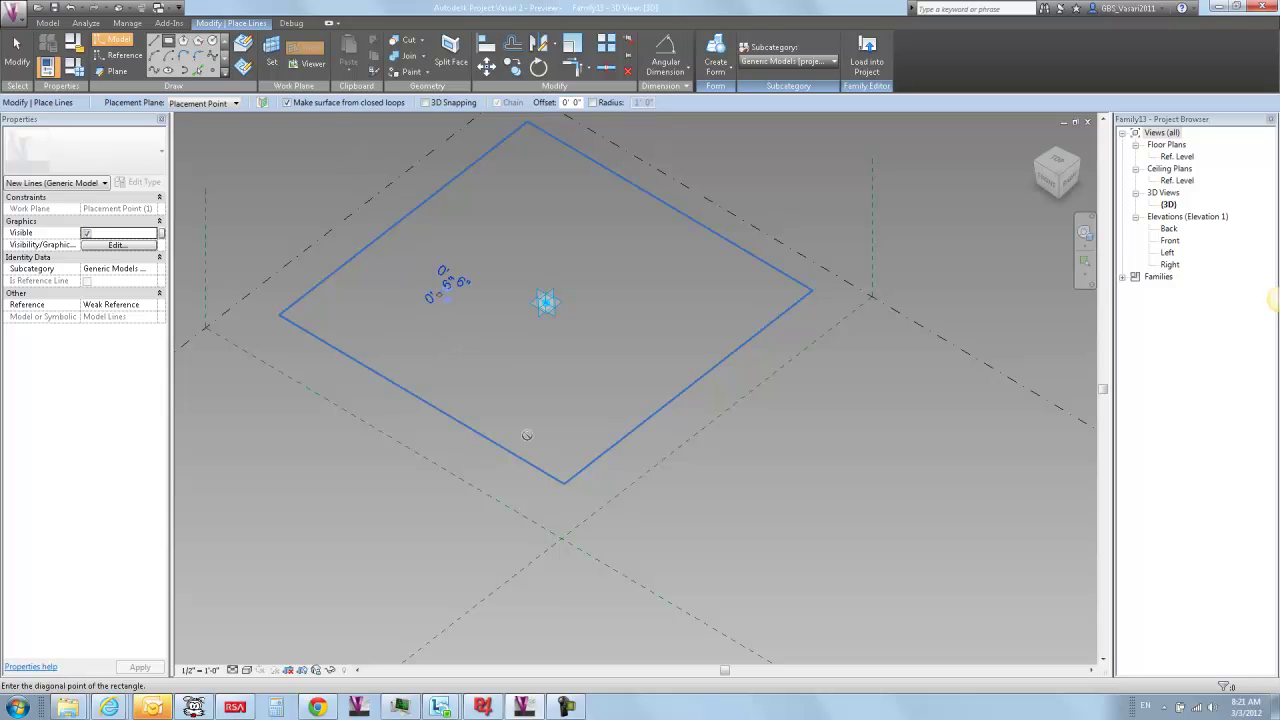
{"action": "left_click", "coordinate": [540, 452]}
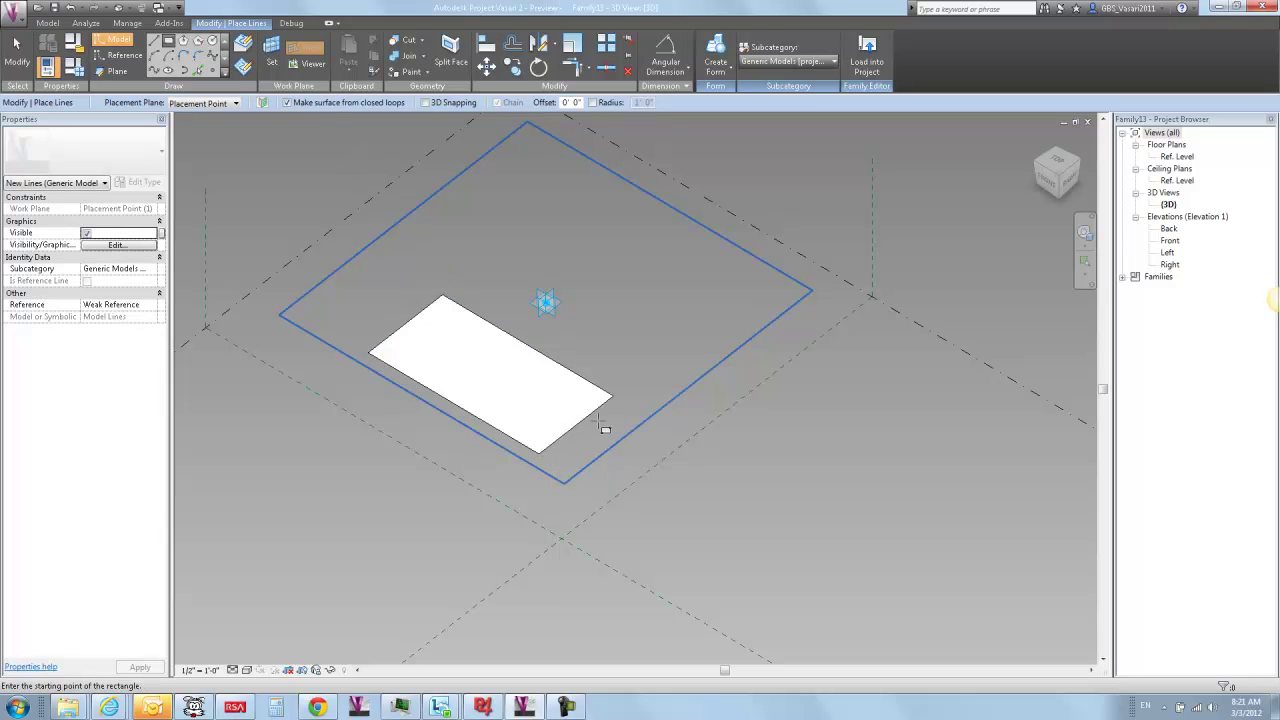
{"action": "key", "text": "Escape"}
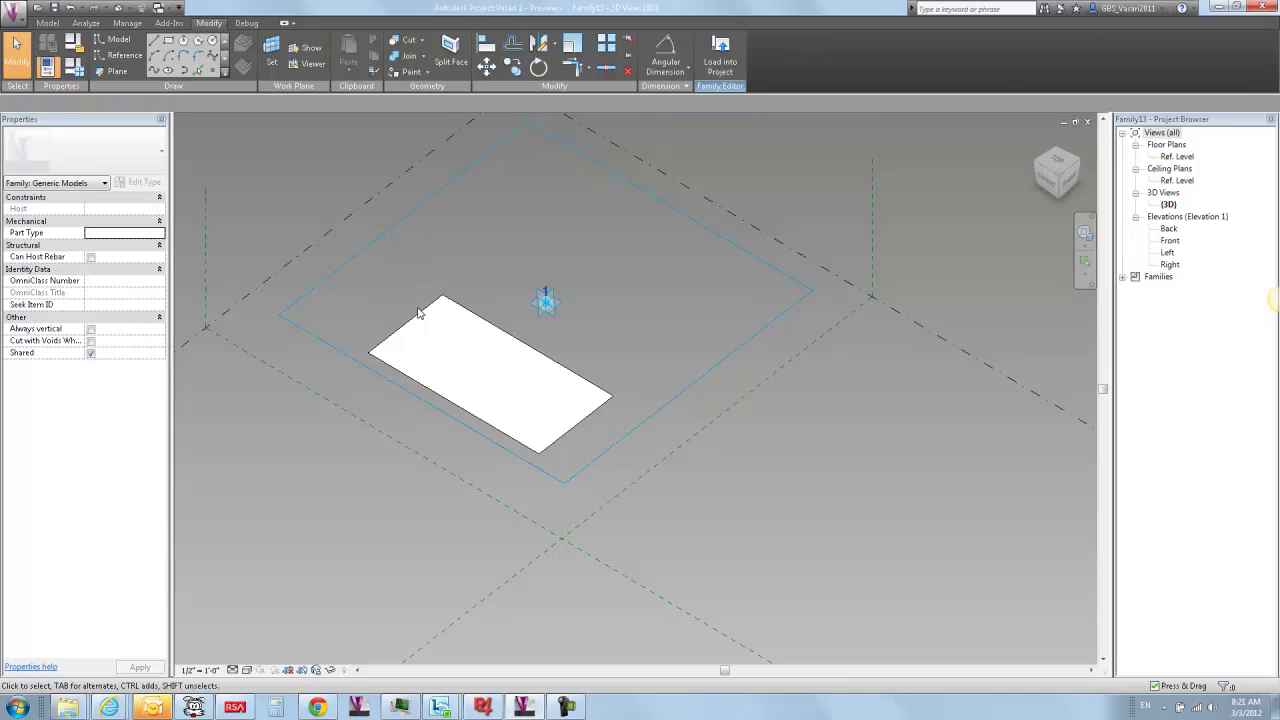
- Make the rectangle's temporary length and width dimensions permanent and move both clear of the surface, the length one beyond the edge away from the point
{"action": "left_click", "coordinate": [420, 313]}
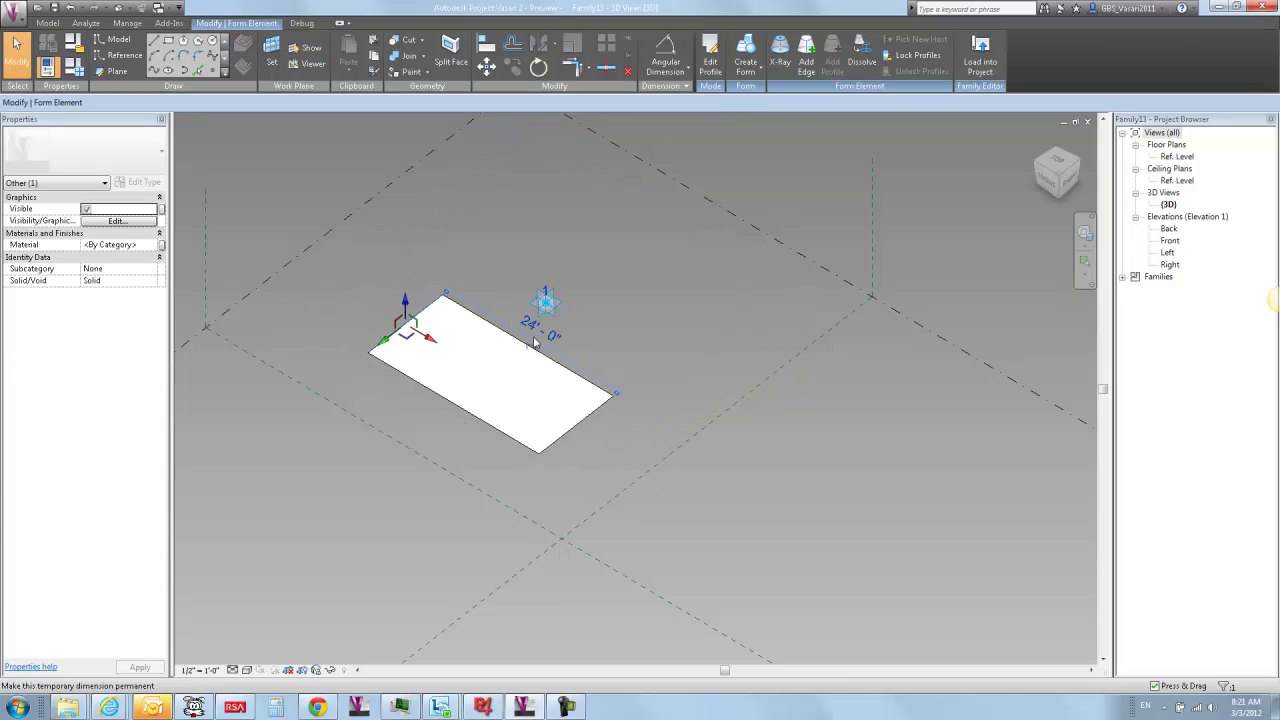
{"action": "left_click", "coordinate": [617, 341]}
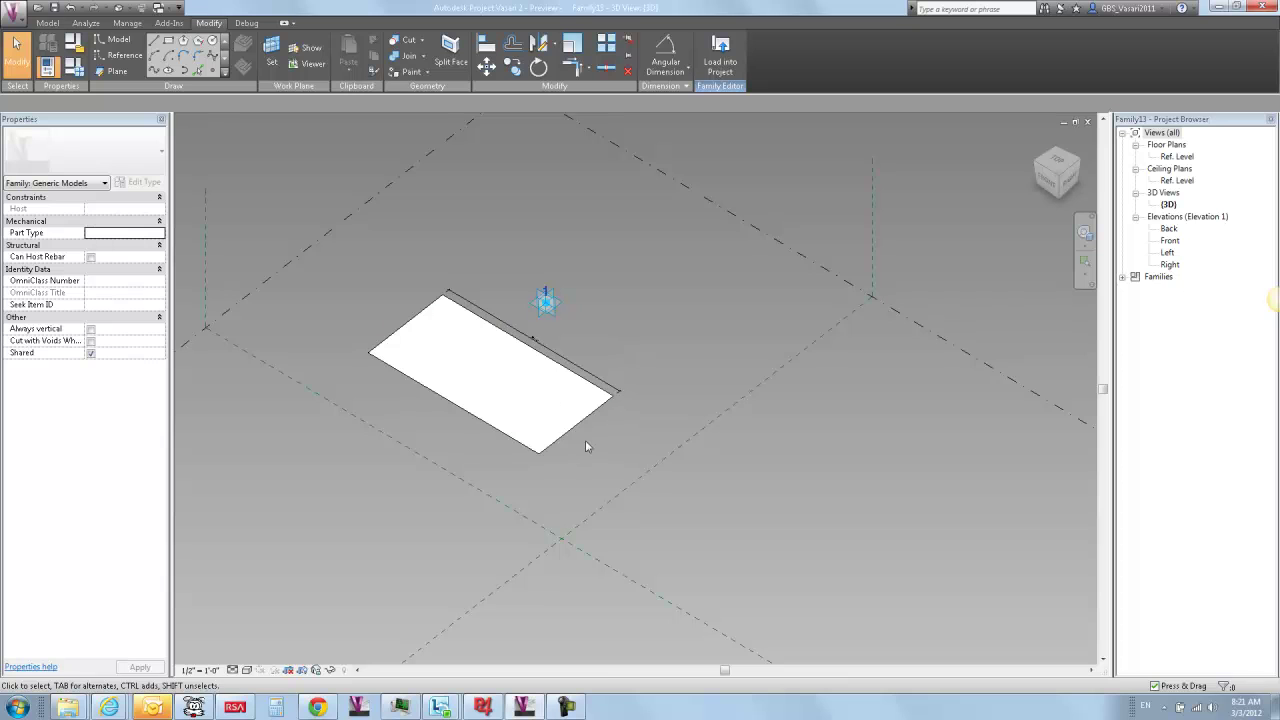
{"action": "left_click", "coordinate": [536, 453]}
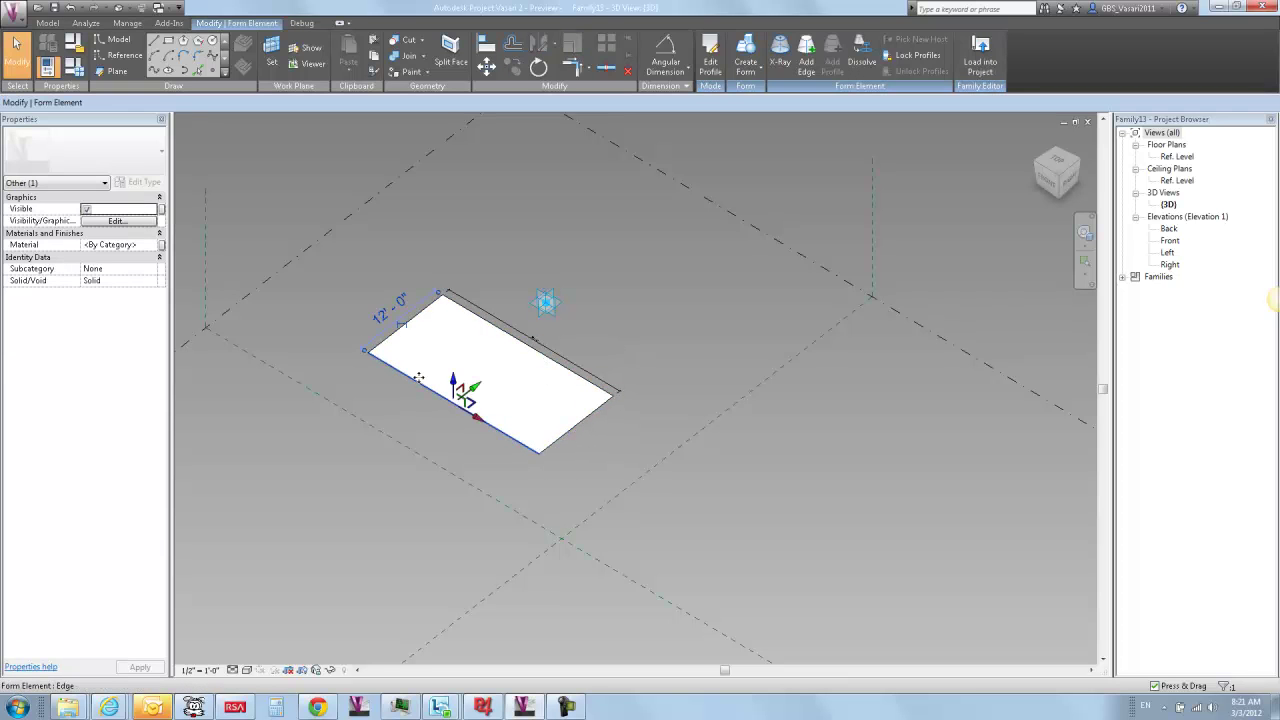
{"action": "left_click", "coordinate": [398, 326]}
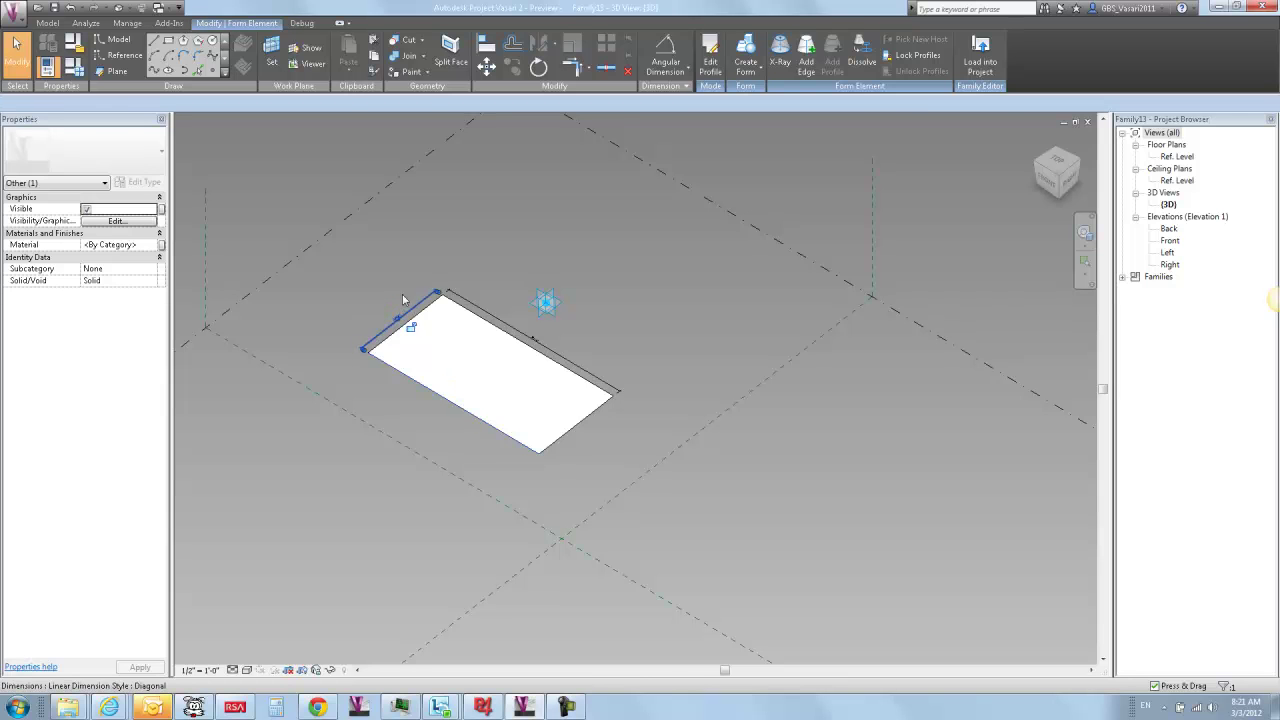
{"action": "left_click", "coordinate": [504, 248]}
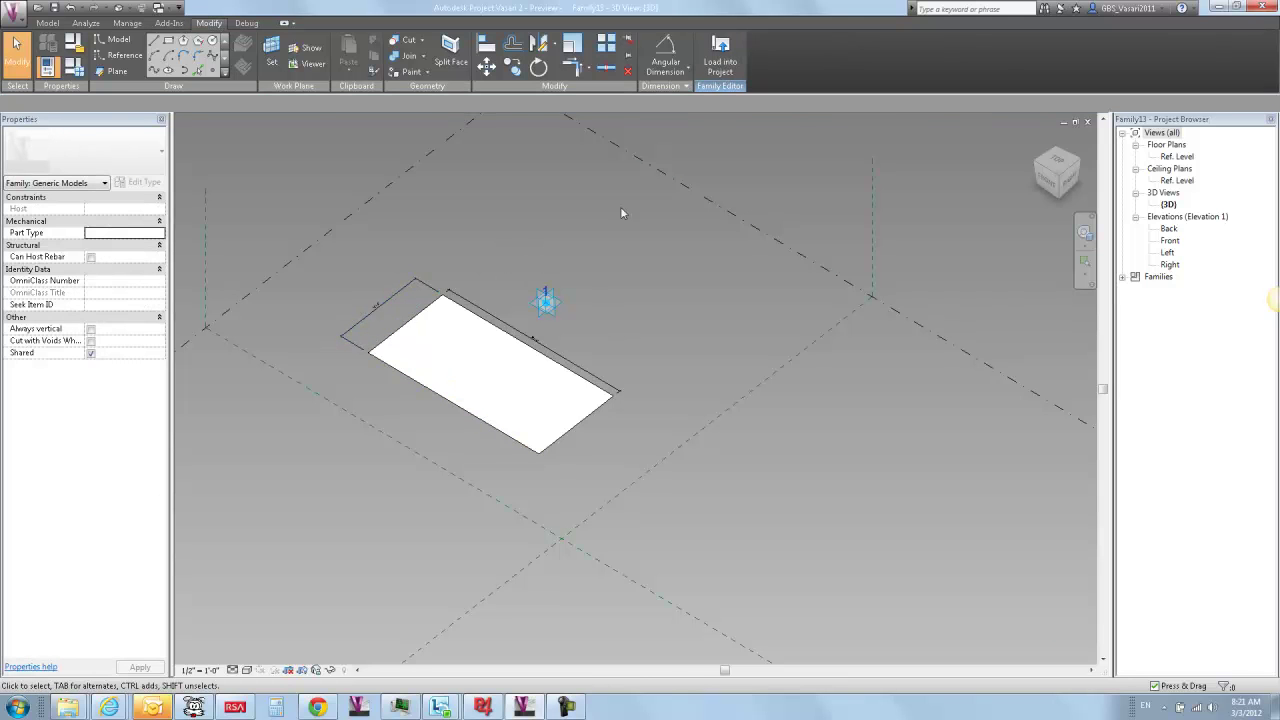
{"action": "left_click_drag", "start_coordinate": [486, 314], "coordinate": [363, 423]}
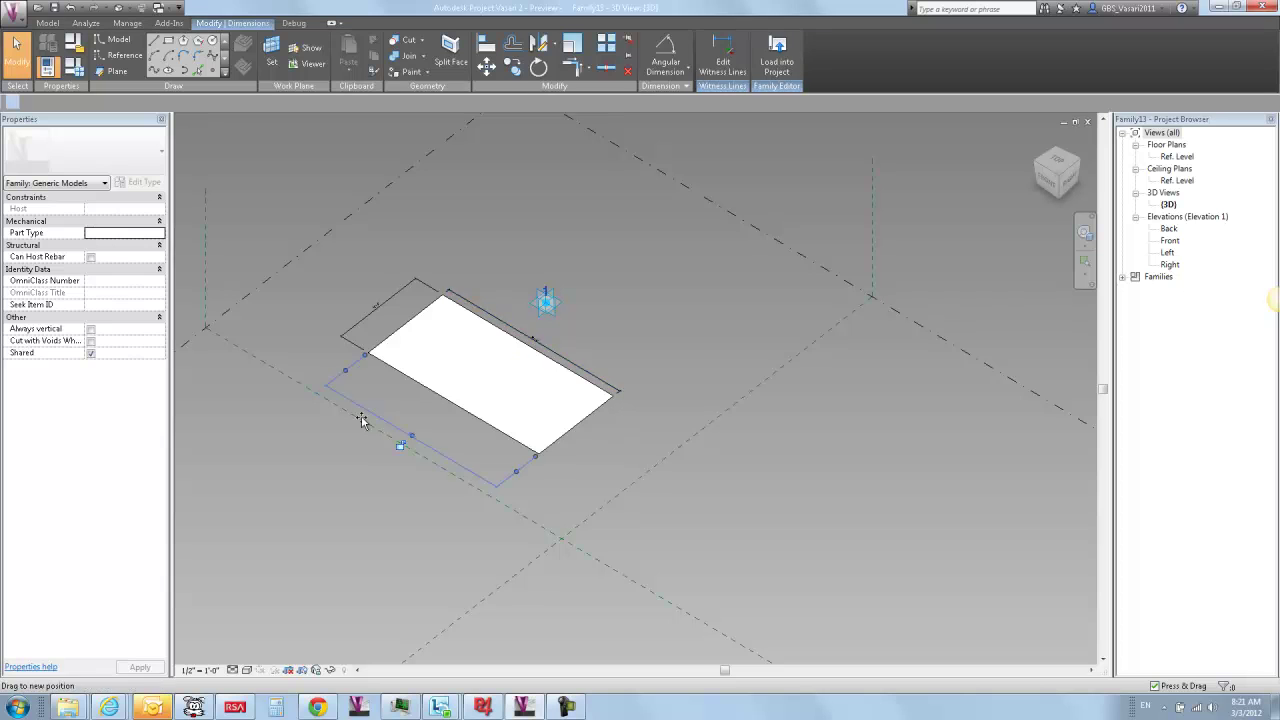
{"action": "left_click", "coordinate": [544, 289]}
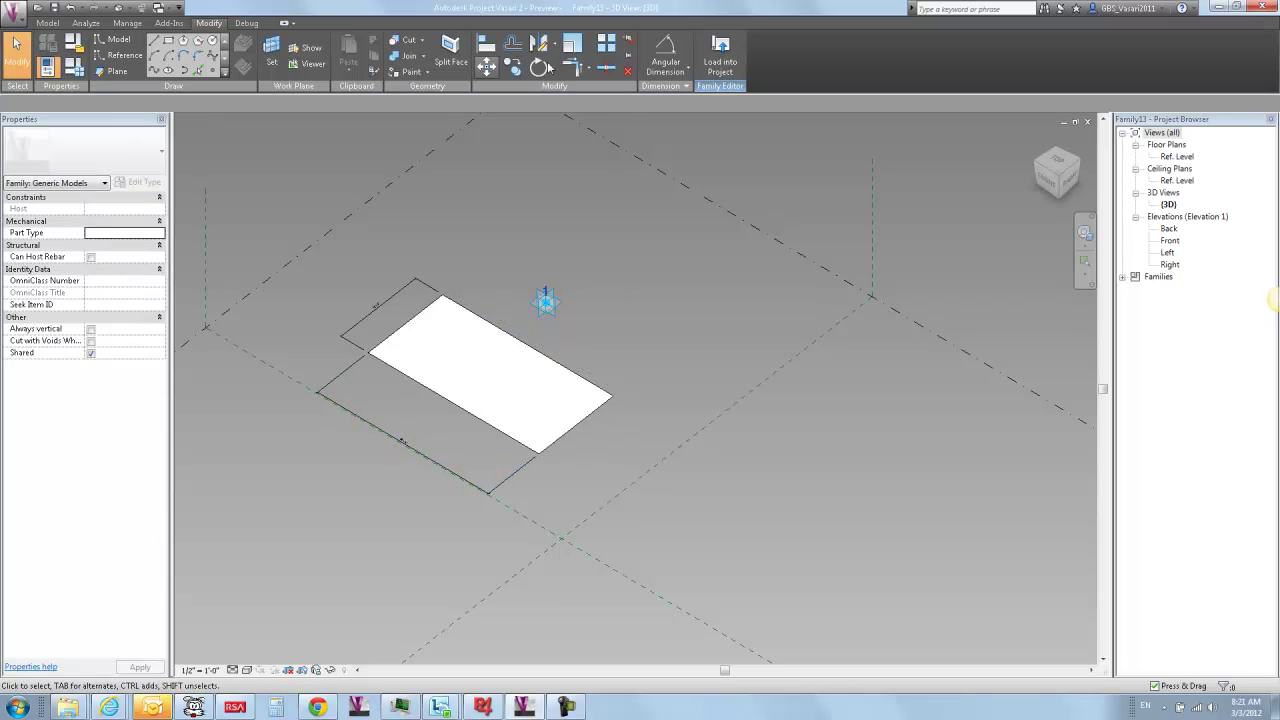
- Place an aligned dimension from one short edge through the adaptive point to the opposite short edge and set its segments equal
{"action": "left_click", "coordinate": [677, 60]}
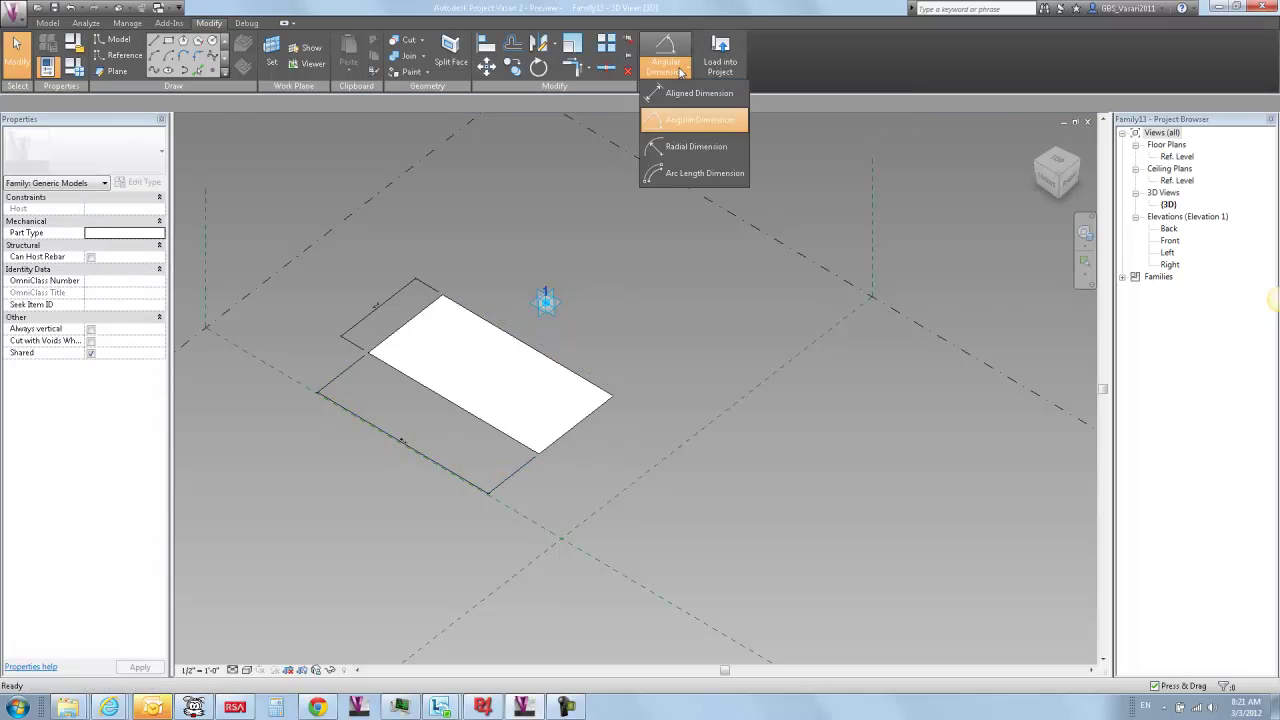
{"action": "left_click", "coordinate": [678, 114]}
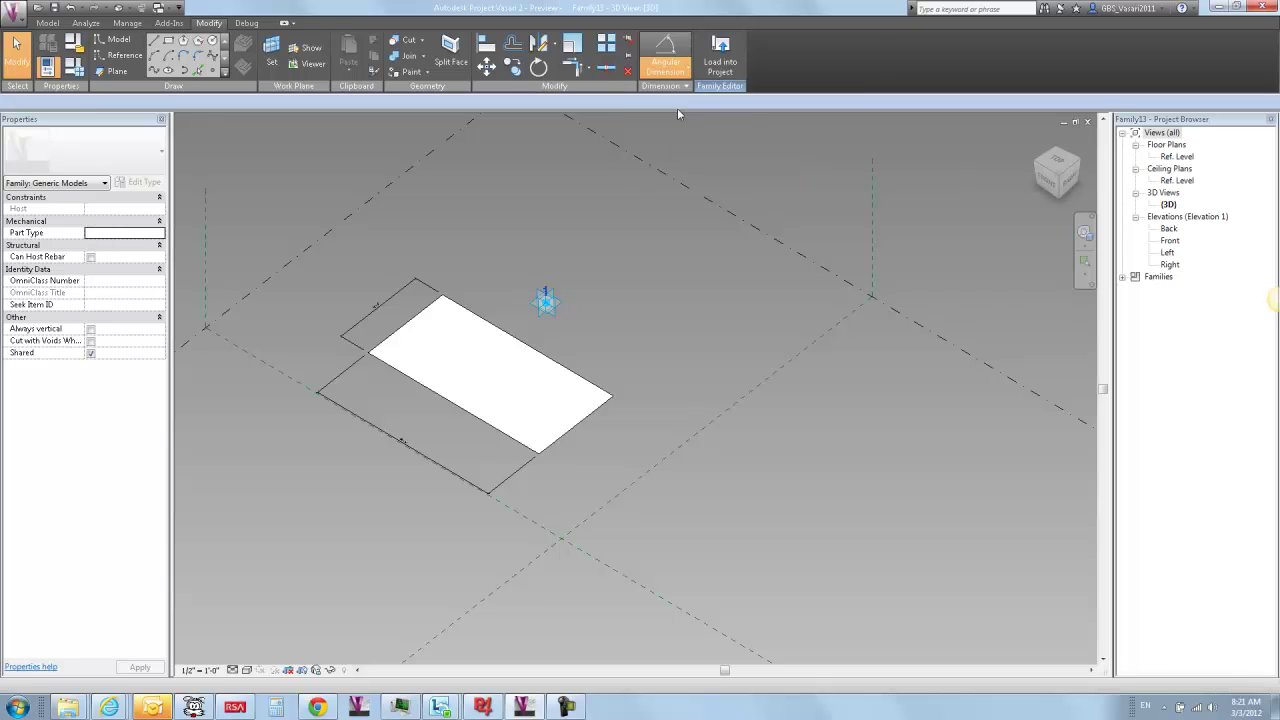
{"action": "left_click", "coordinate": [432, 313]}
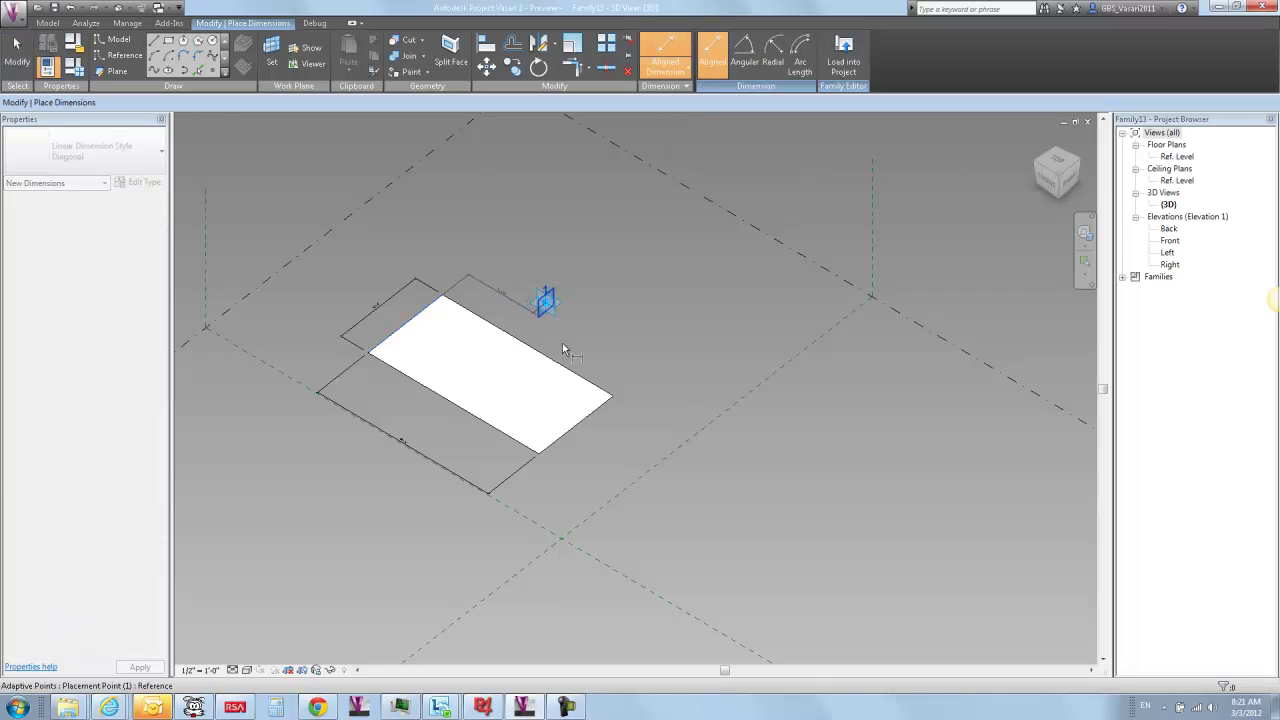
{"action": "left_click", "coordinate": [598, 410]}
{"action": "left_click", "coordinate": [645, 289]}
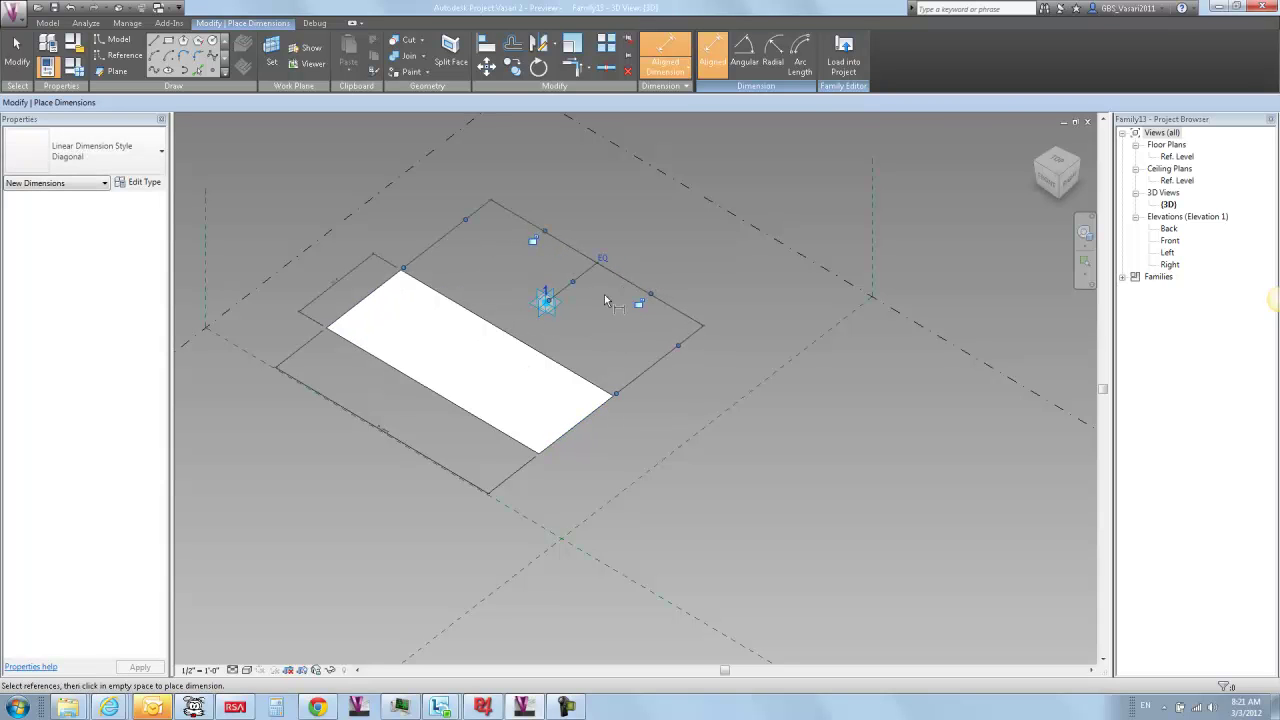
{"action": "left_click", "coordinate": [17, 48]}
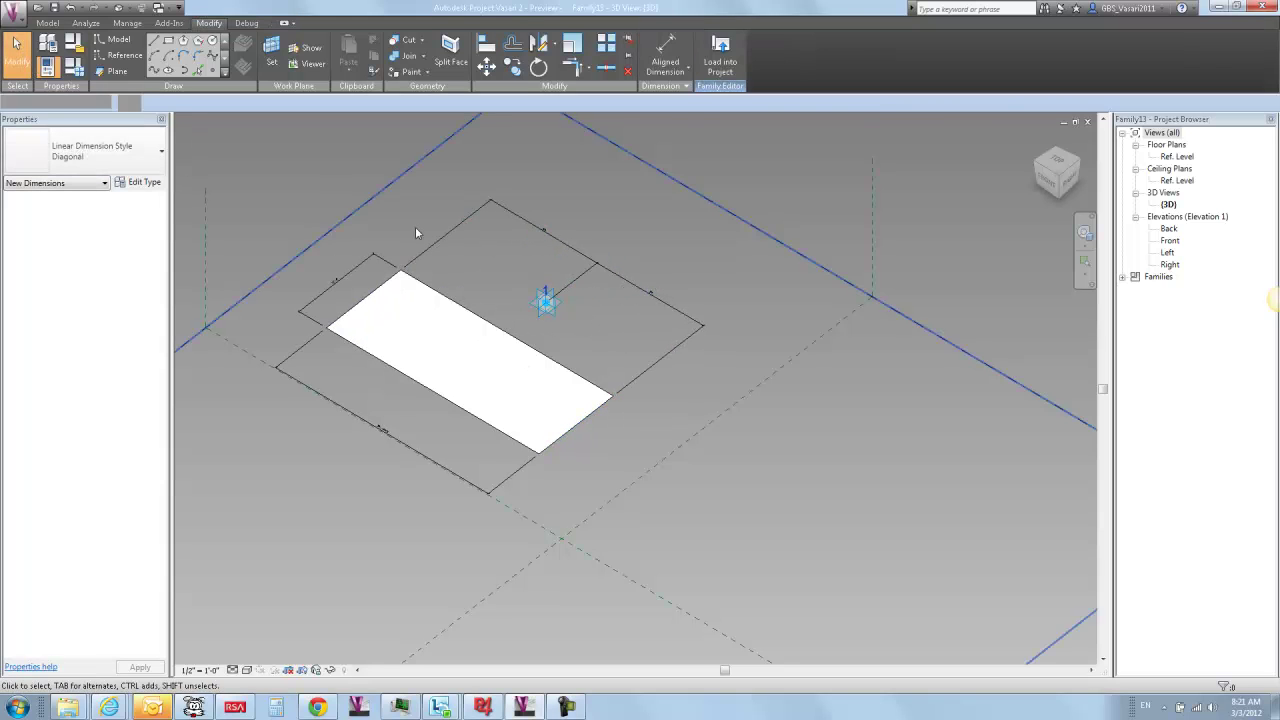
{"action": "left_click", "coordinate": [434, 314]}
{"action": "scroll", "coordinate": [440, 330], "scroll_direction": "up", "scroll_amount": 2}
{"action": "scroll", "coordinate": [440, 330], "scroll_direction": "down", "scroll_amount": 2}
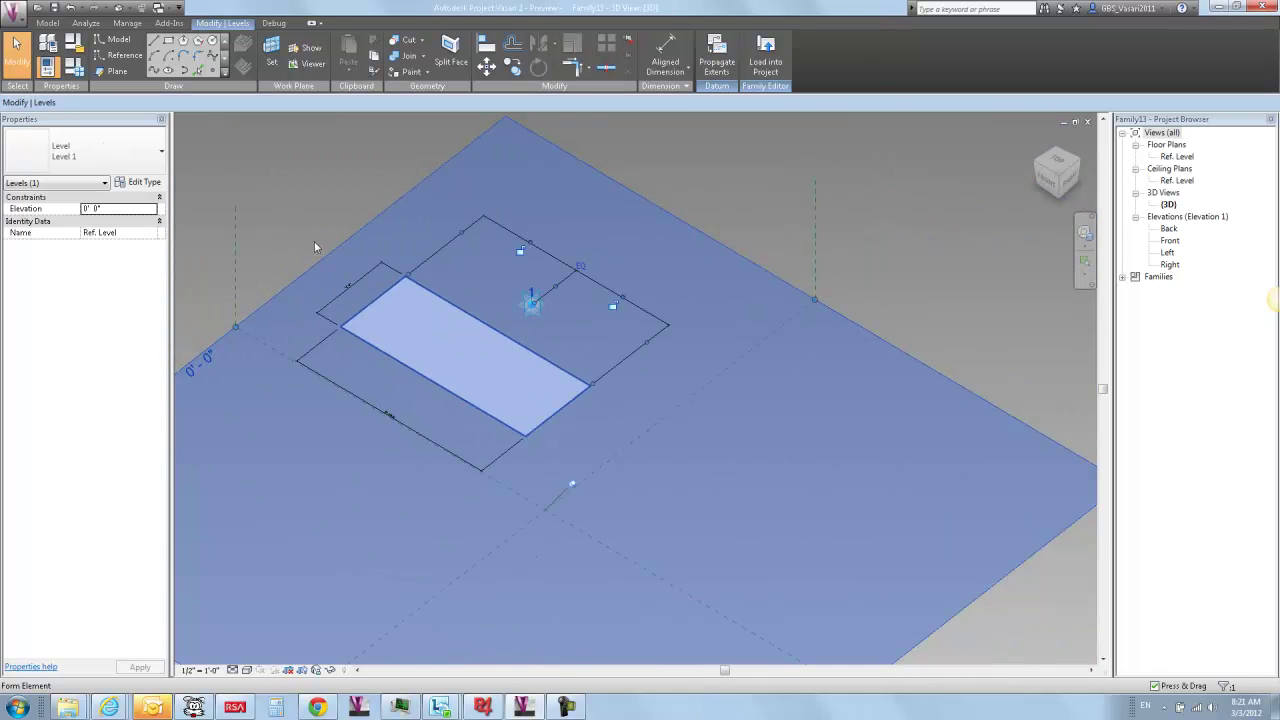
{"action": "left_click", "coordinate": [279, 202]}
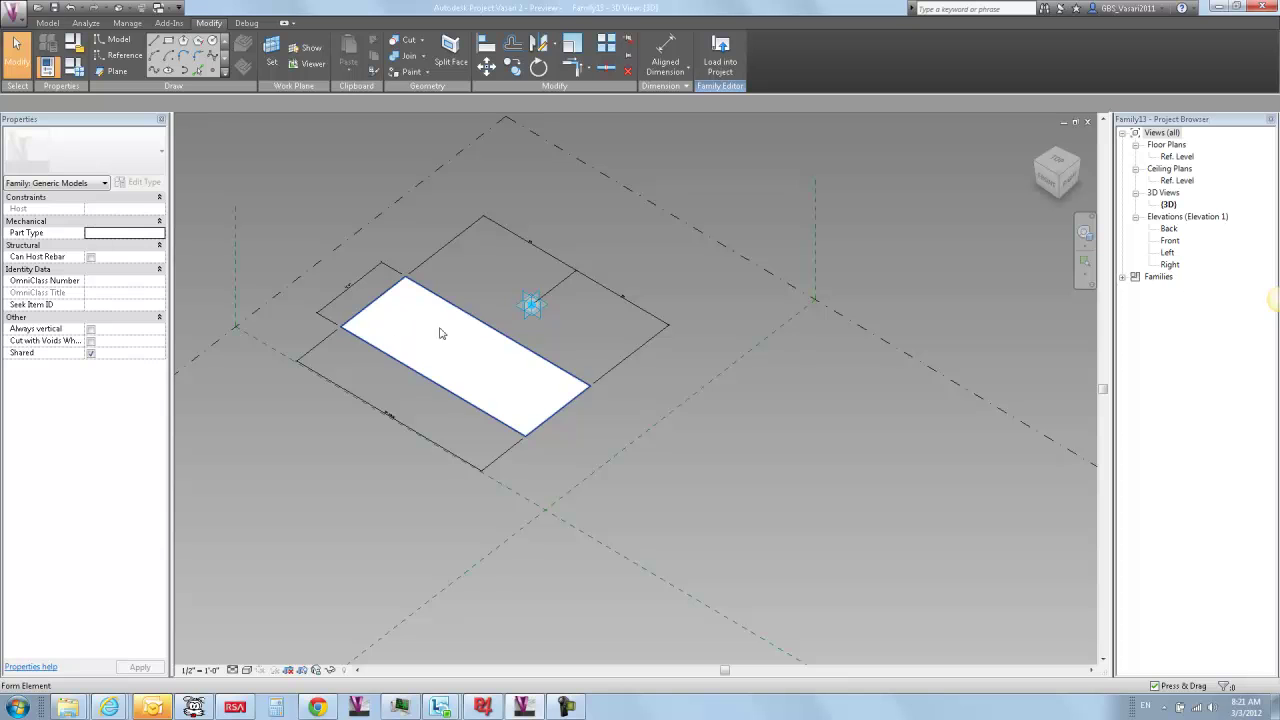
- Label the dimension along the rectangle's short side with a new instance parameter named height
{"action": "left_click", "coordinate": [364, 285]}
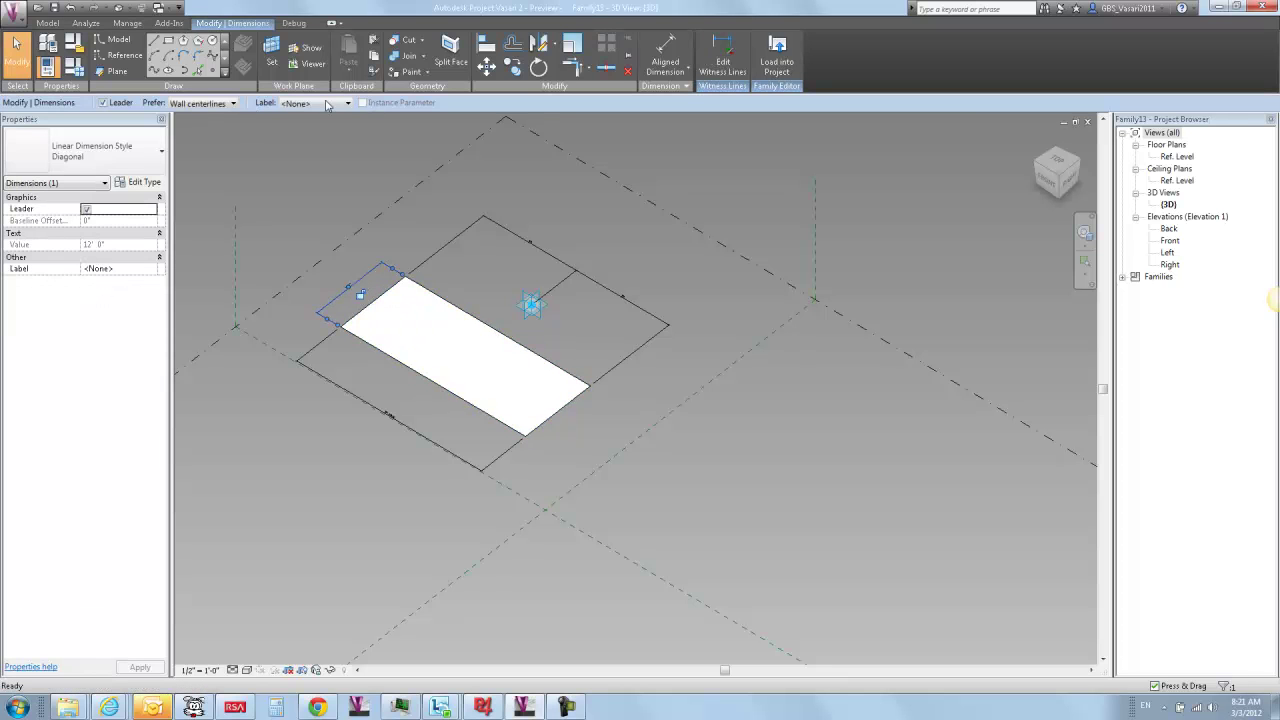
{"action": "left_click", "coordinate": [348, 103]}
{"action": "left_click", "coordinate": [330, 128]}
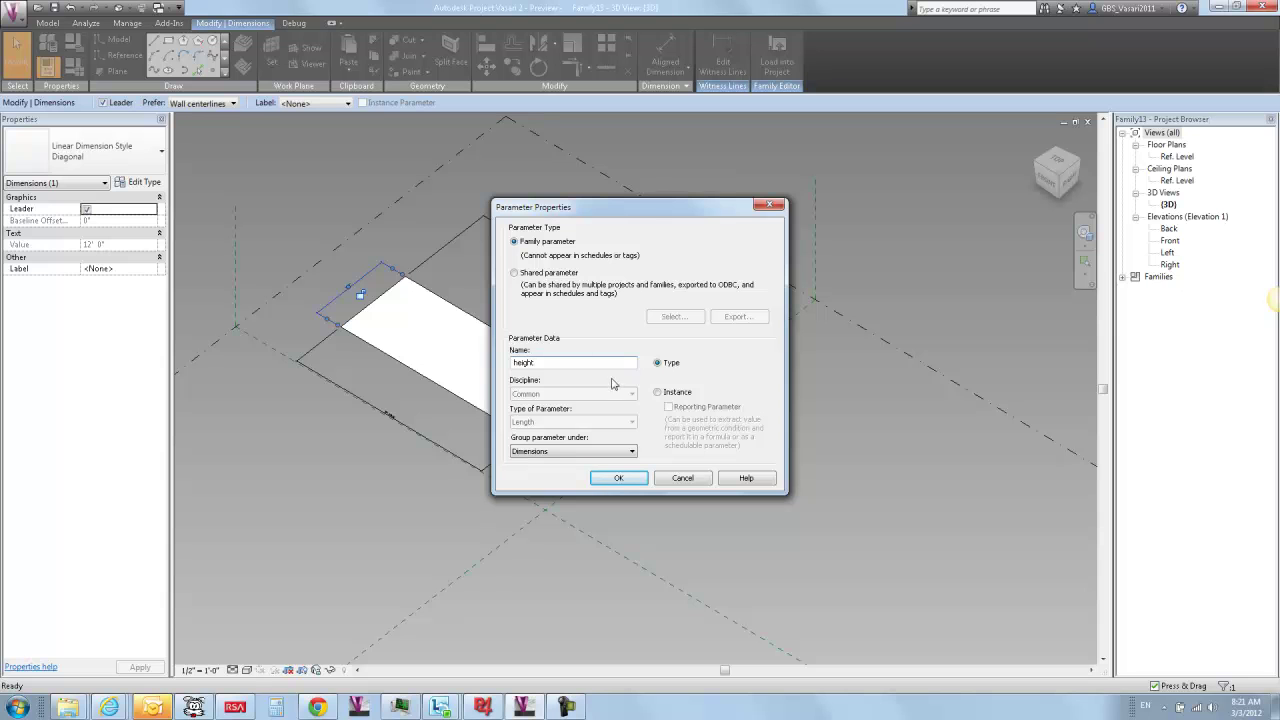
{"action": "left_click", "coordinate": [658, 392]}
{"action": "left_click", "coordinate": [621, 479]}
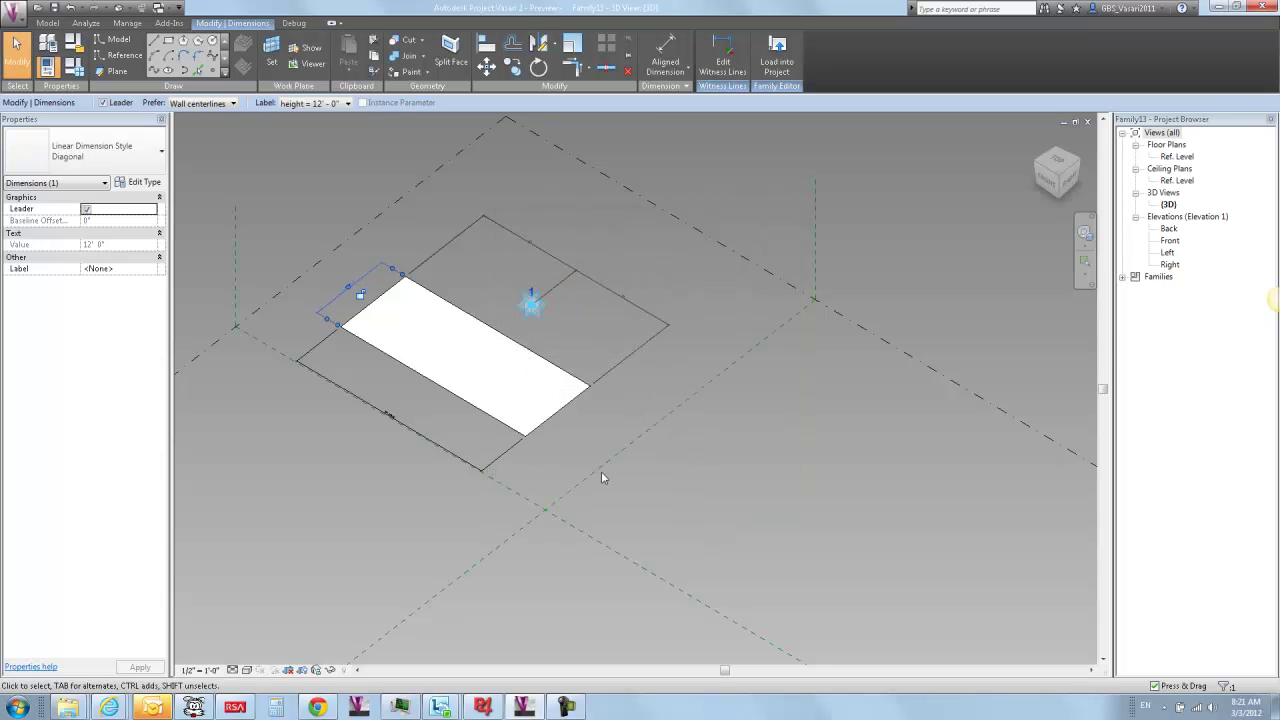
{"action": "key", "text": "Escape"}
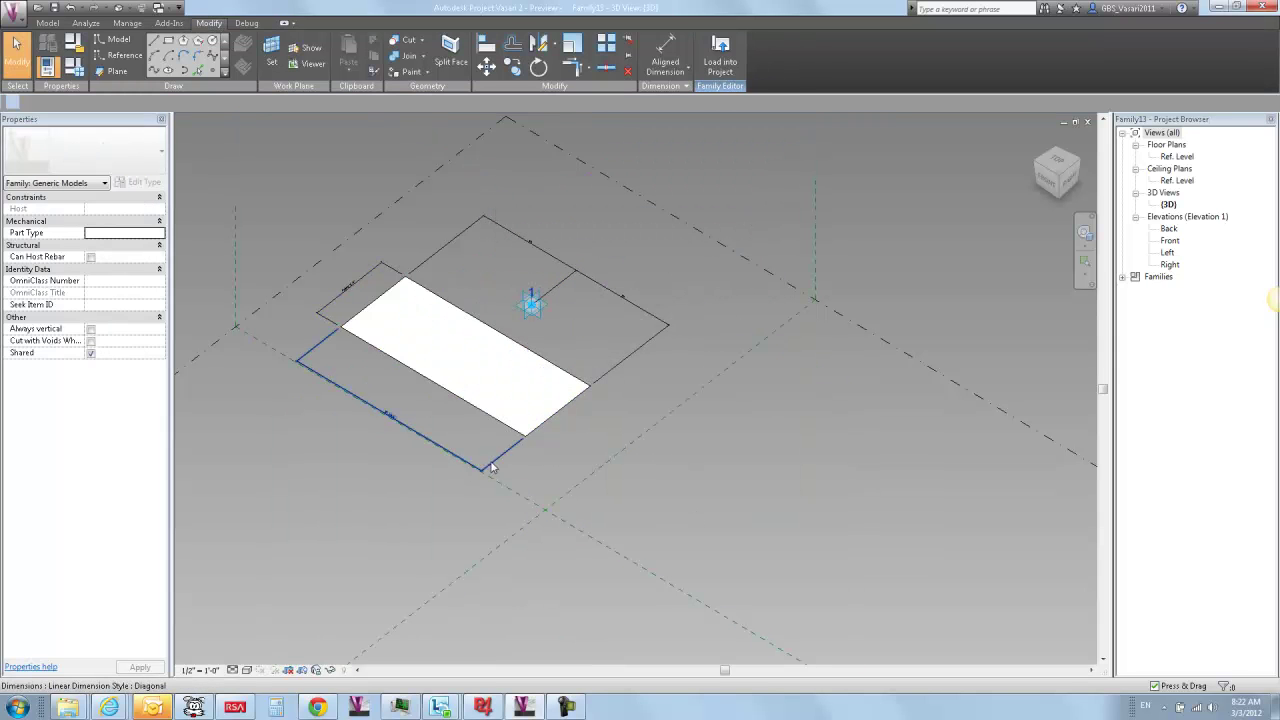
- Label the dimension along the rectangle's long side with a new instance parameter named width
{"action": "left_click", "coordinate": [490, 466]}
{"action": "left_click", "coordinate": [325, 104]}
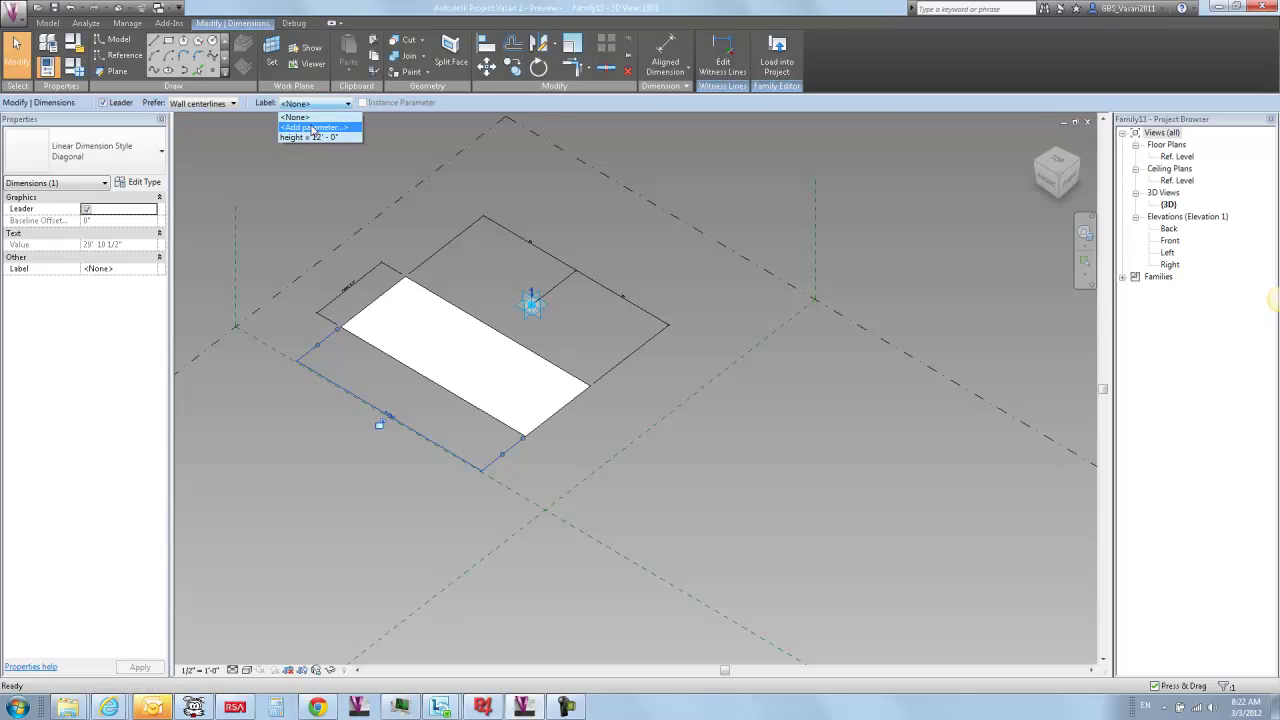
{"action": "left_click", "coordinate": [314, 127]}
{"action": "type", "text": "wi"}
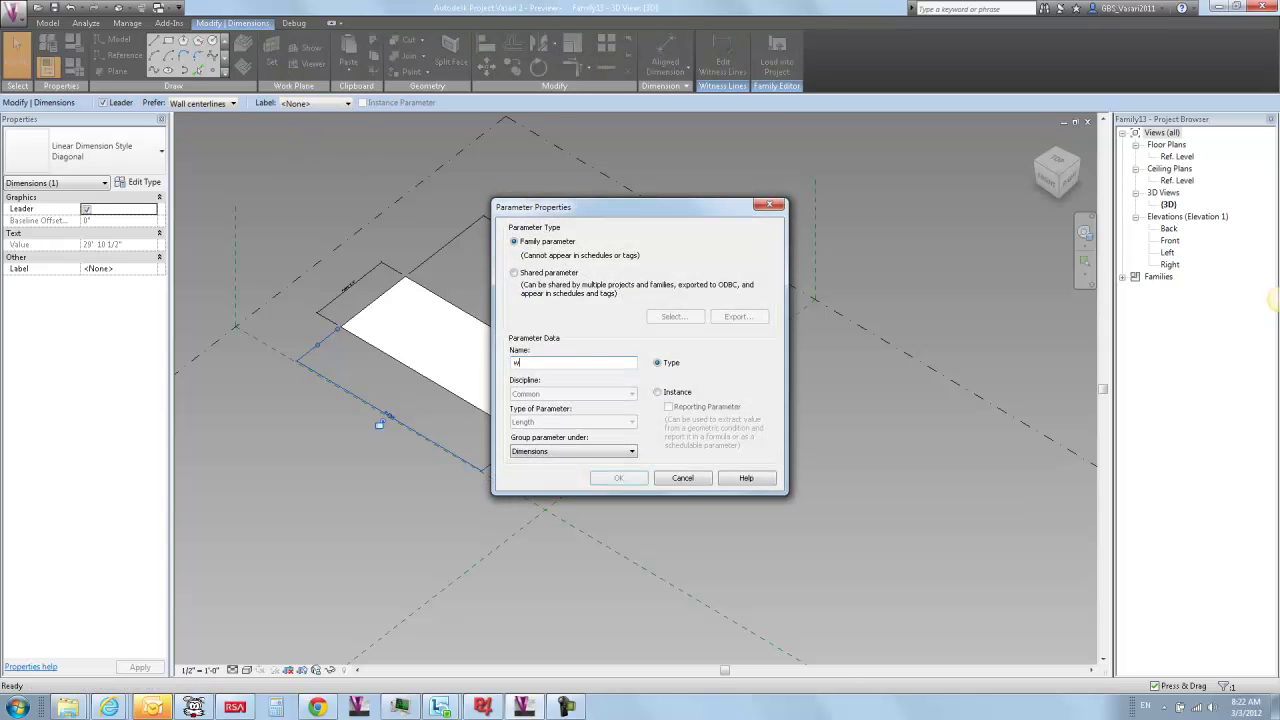
{"action": "type", "text": "dth"}
{"action": "left_click", "coordinate": [662, 393]}
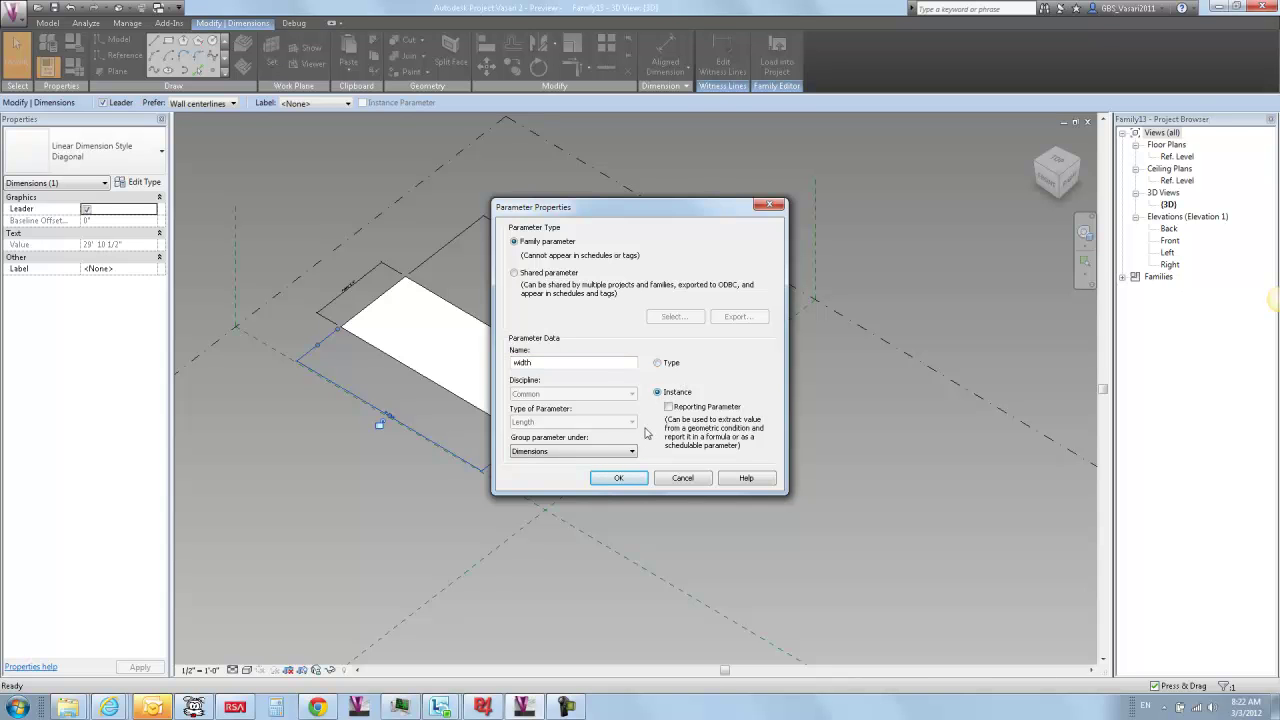
{"action": "left_click", "coordinate": [618, 478]}
{"action": "left_click", "coordinate": [667, 434]}
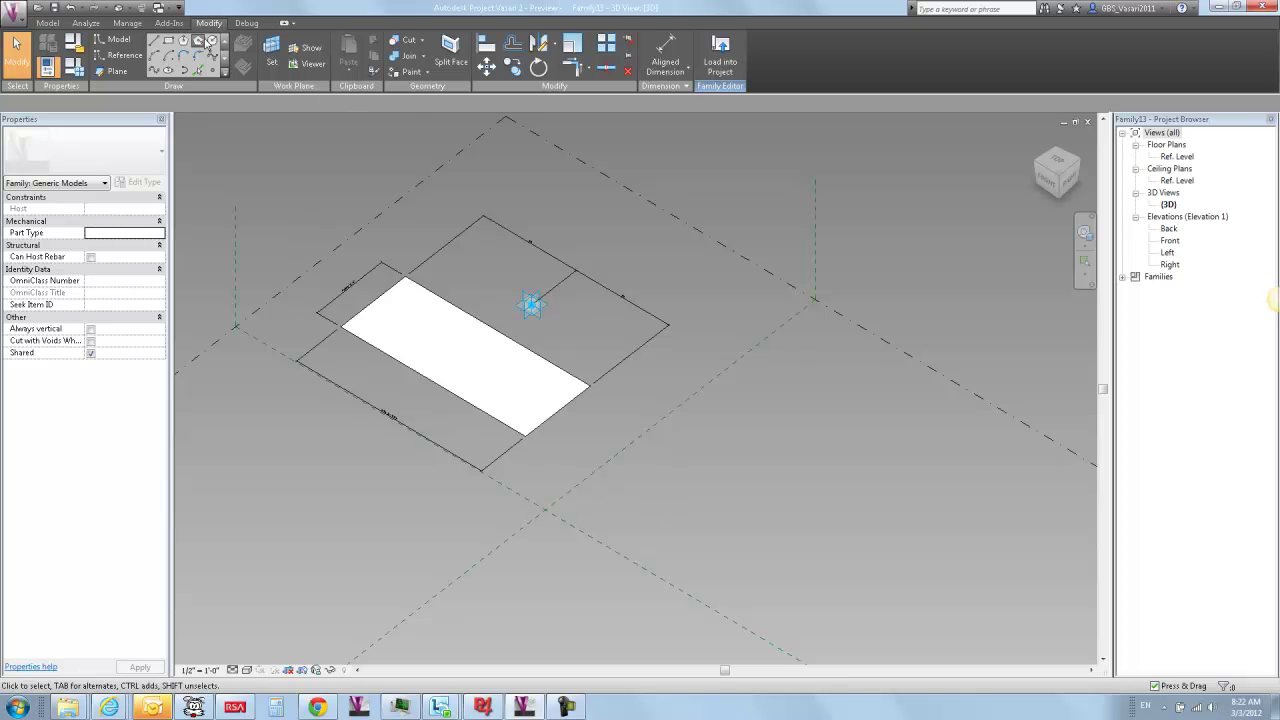
- Draw a center-ends arc of about 13' radius spanning about 116° away from the rectangle, and compare it with the three-point family
{"action": "left_click", "coordinate": [168, 55]}
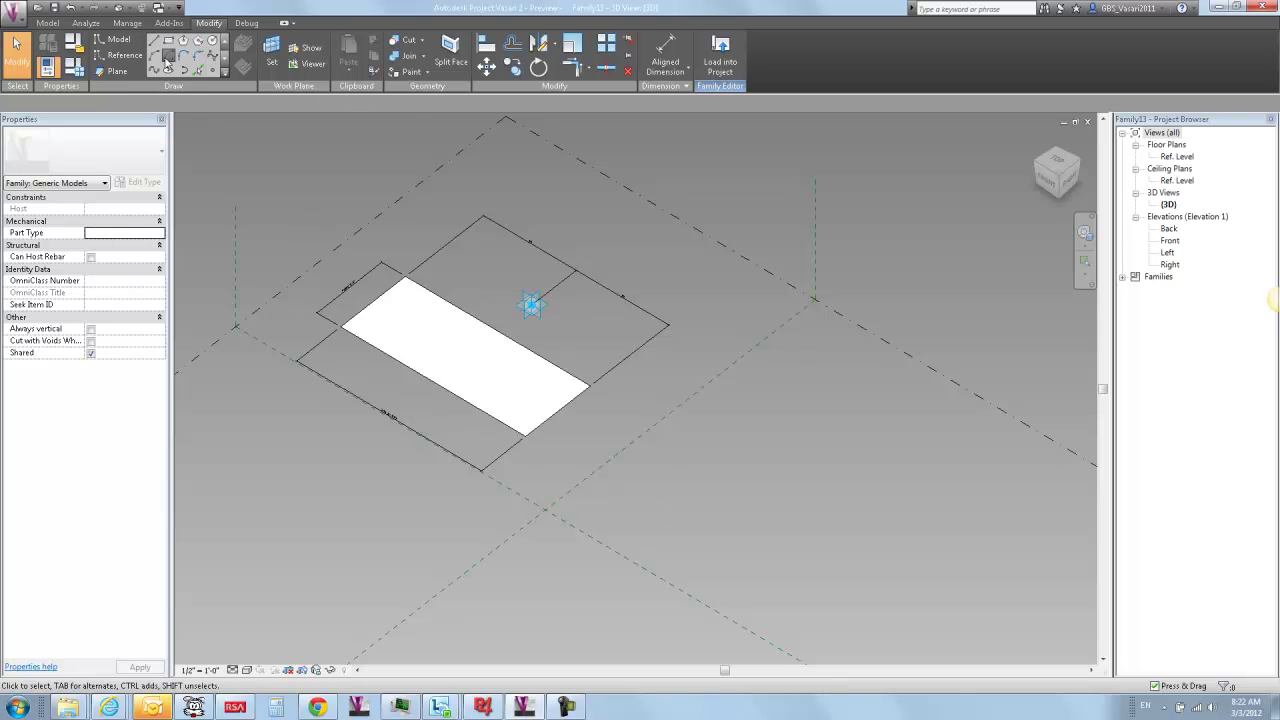
{"action": "left_click", "coordinate": [770, 492]}
{"action": "left_click", "coordinate": [836, 415]}
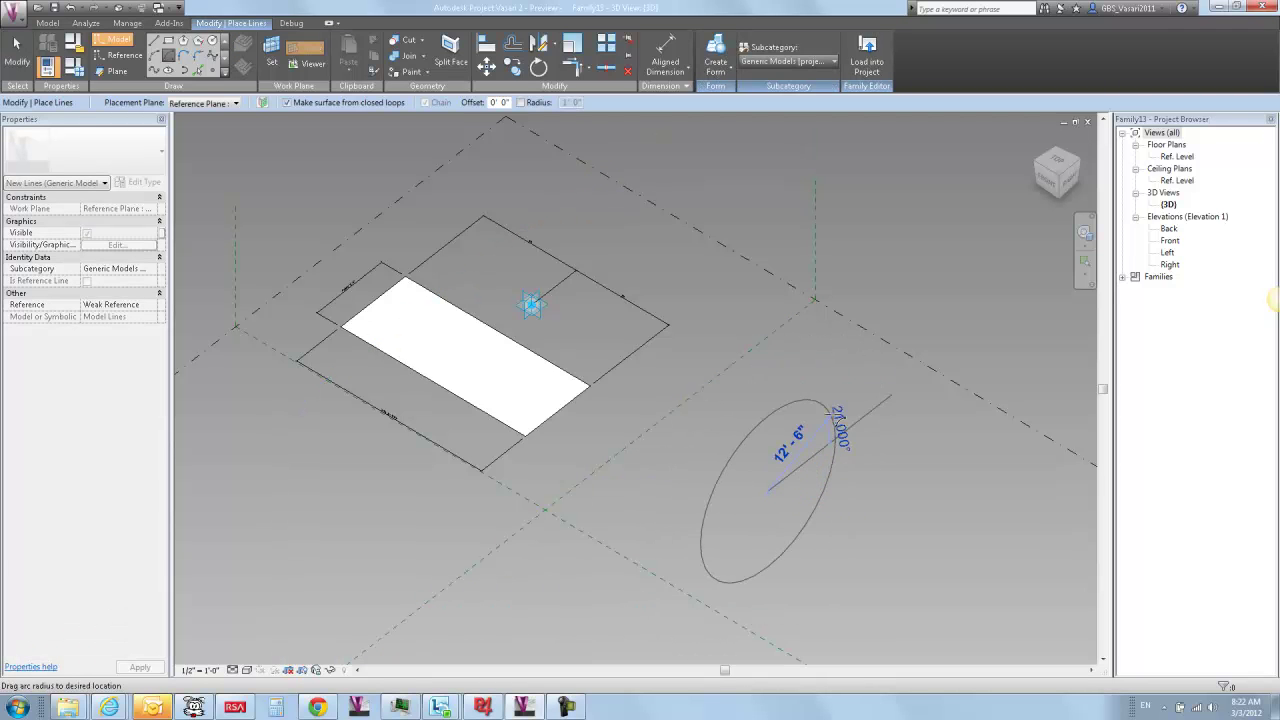
{"action": "left_click", "coordinate": [690, 460]}
{"action": "key", "text": "Escape"}
{"action": "key", "text": "Escape"}
{"action": "left_click", "coordinate": [765, 460]}
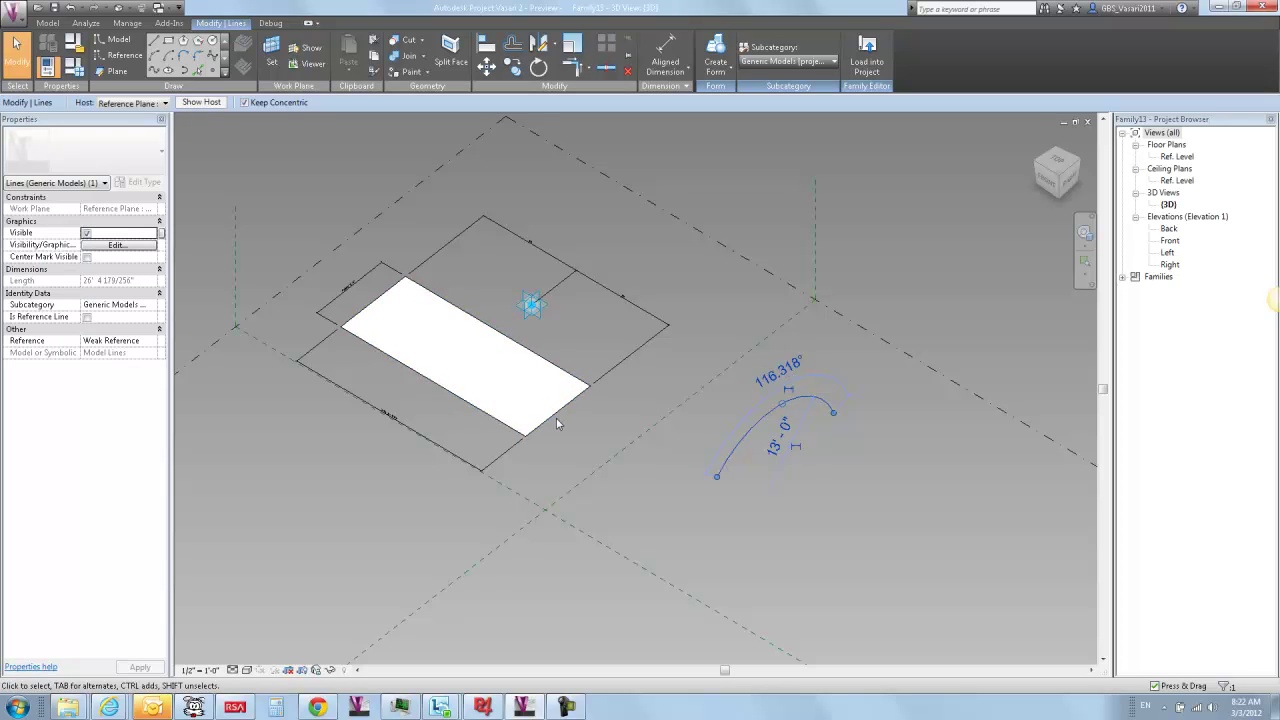
{"action": "key", "text": "ctrl+Tab"}
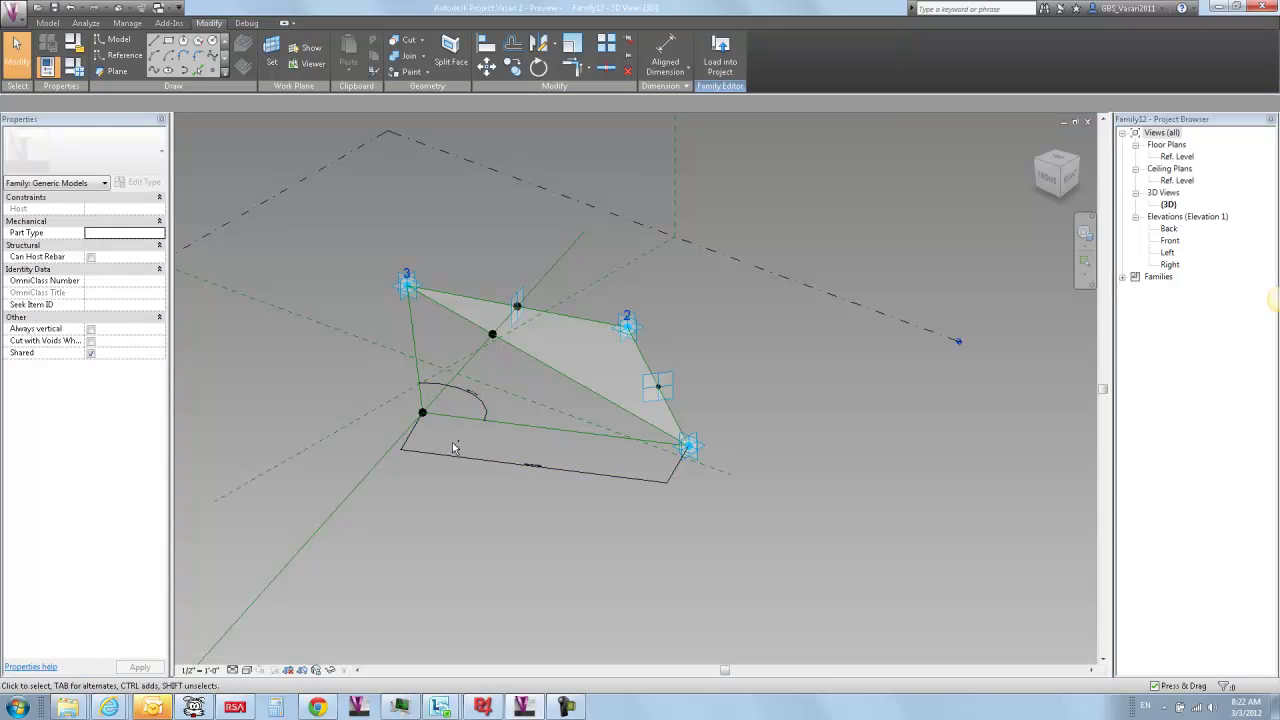
{"action": "key", "text": "ctrl+Tab"}
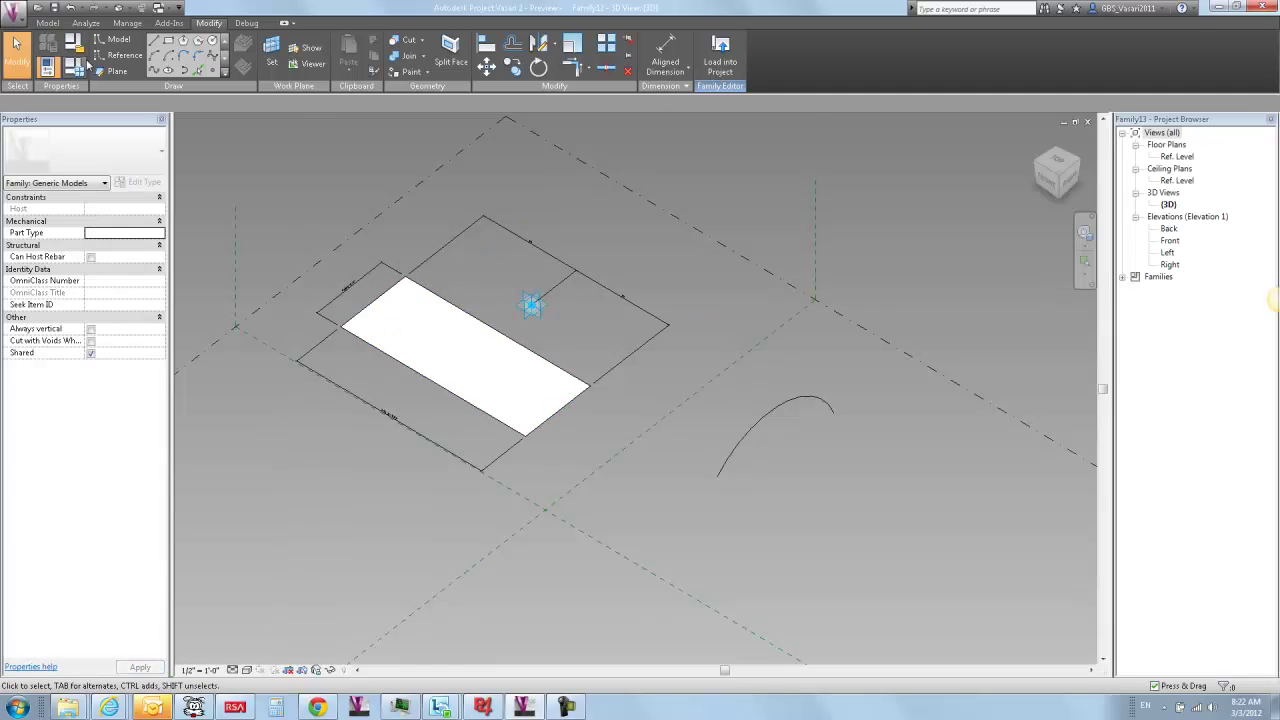
- Add an instance family parameter named a with parameter type Angle
{"action": "left_click", "coordinate": [78, 66]}
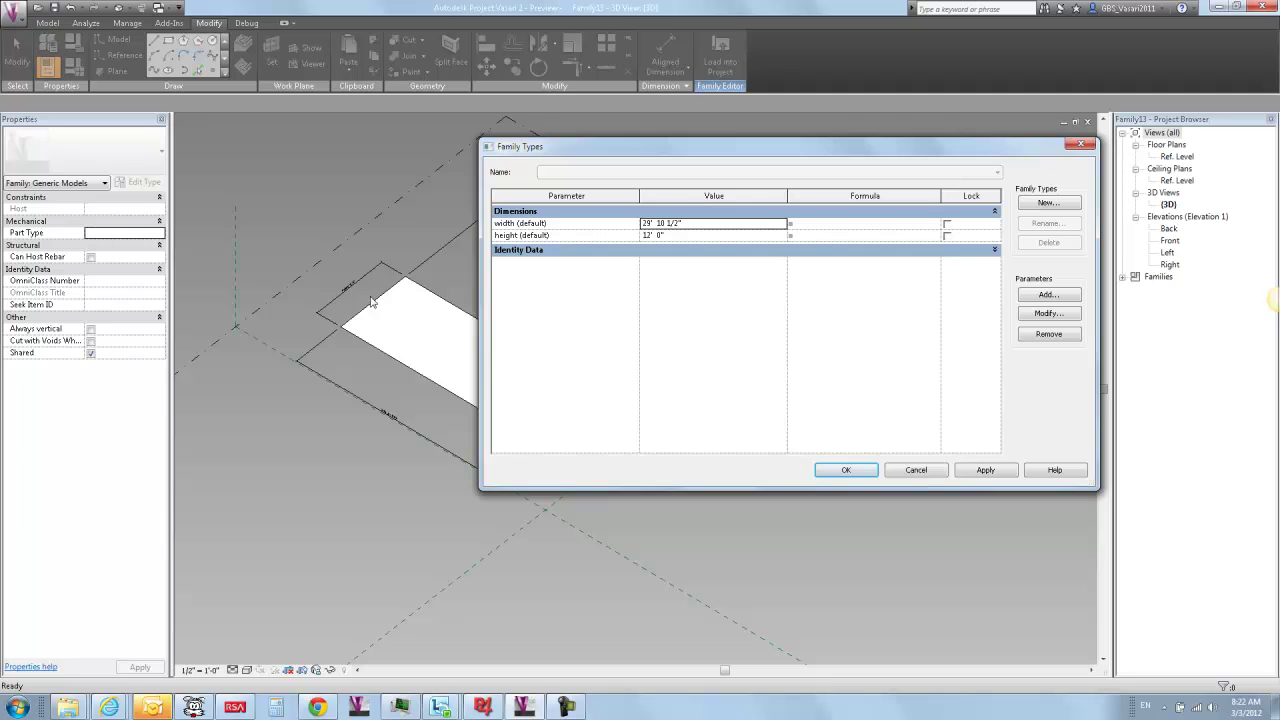
{"action": "left_click", "coordinate": [1048, 294]}
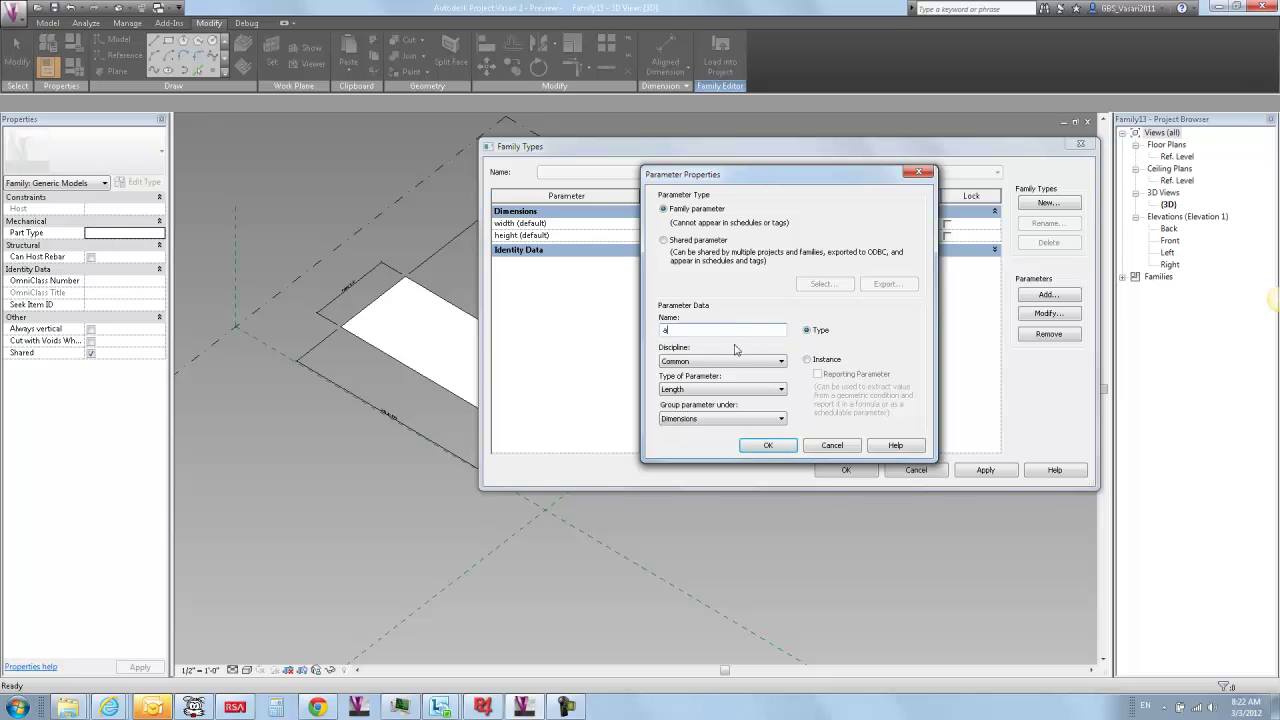
{"action": "left_click", "coordinate": [806, 359]}
{"action": "left_click", "coordinate": [780, 389]}
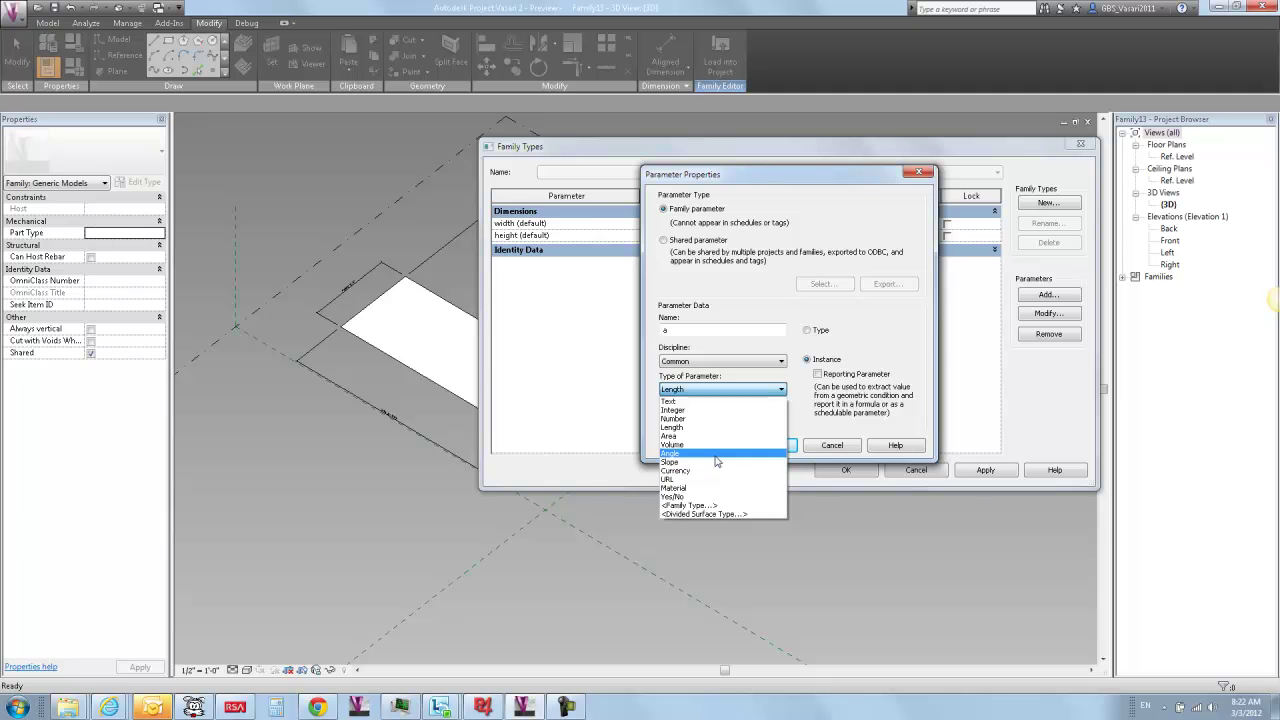
{"action": "left_click", "coordinate": [716, 462]}
{"action": "left_click", "coordinate": [772, 445]}
- Add an instance family parameter named r with parameter type Length
{"action": "left_click", "coordinate": [1048, 294]}
{"action": "type", "text": "r"}
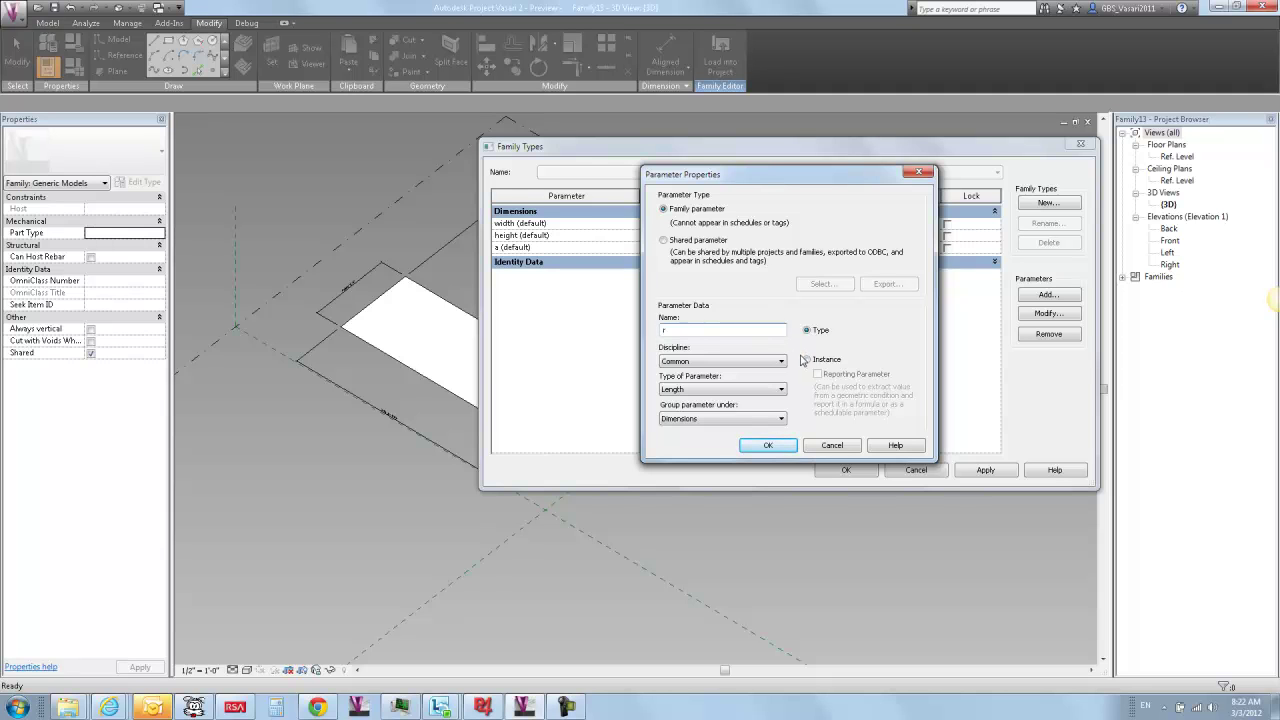
{"action": "left_click", "coordinate": [806, 359]}
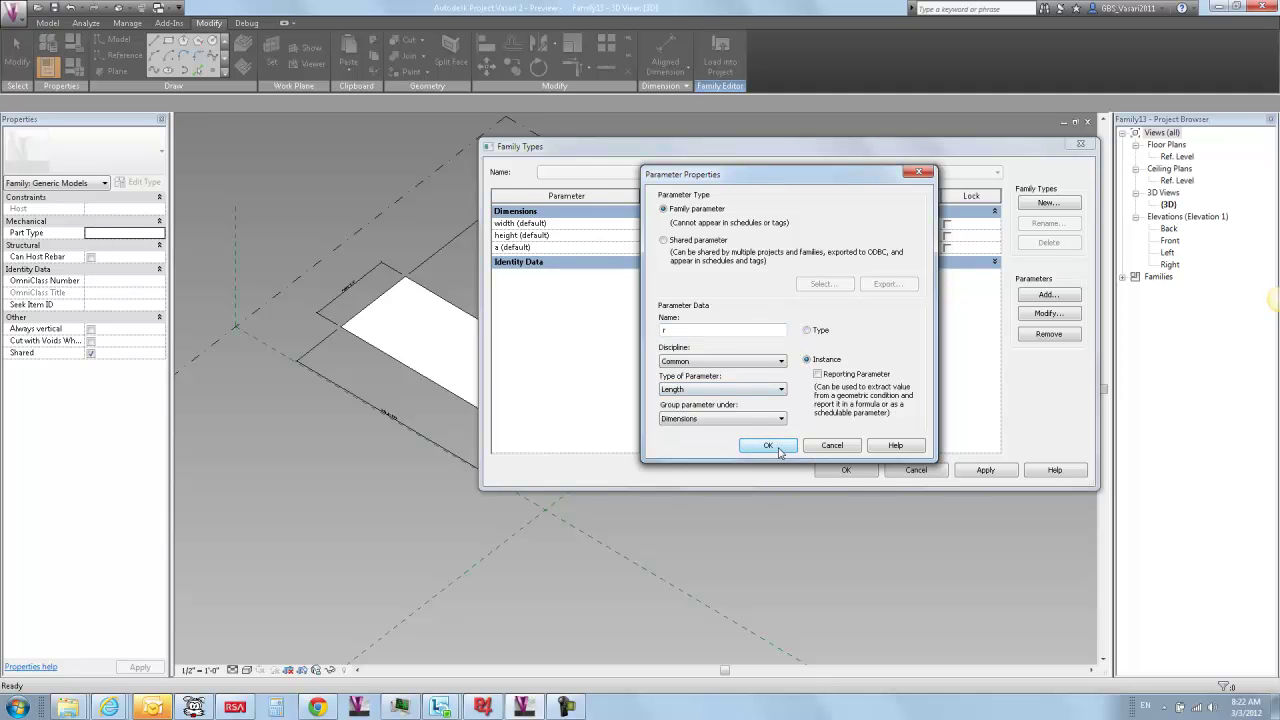
{"action": "left_click", "coordinate": [768, 446]}
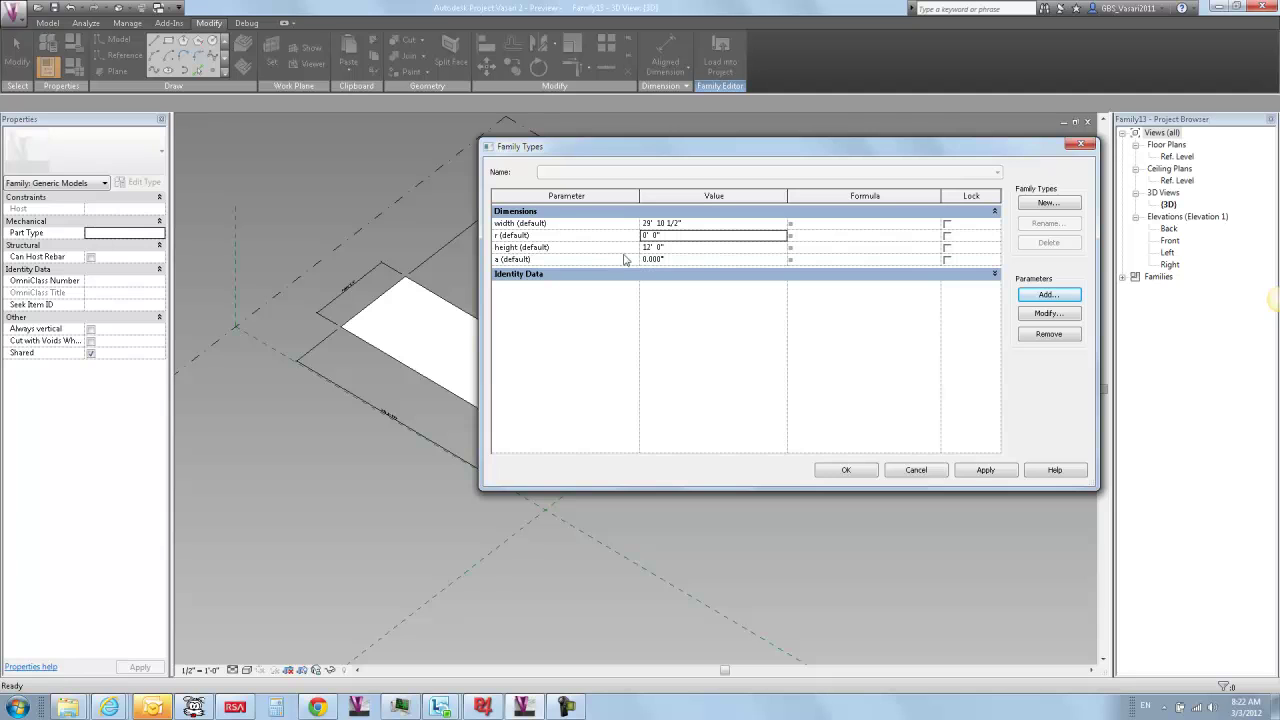
- Set parameter a to 15° and parameter r to 15'
{"action": "left_click", "coordinate": [667, 262]}
{"action": "left_click_drag", "start_coordinate": [667, 260], "coordinate": [626, 259]}
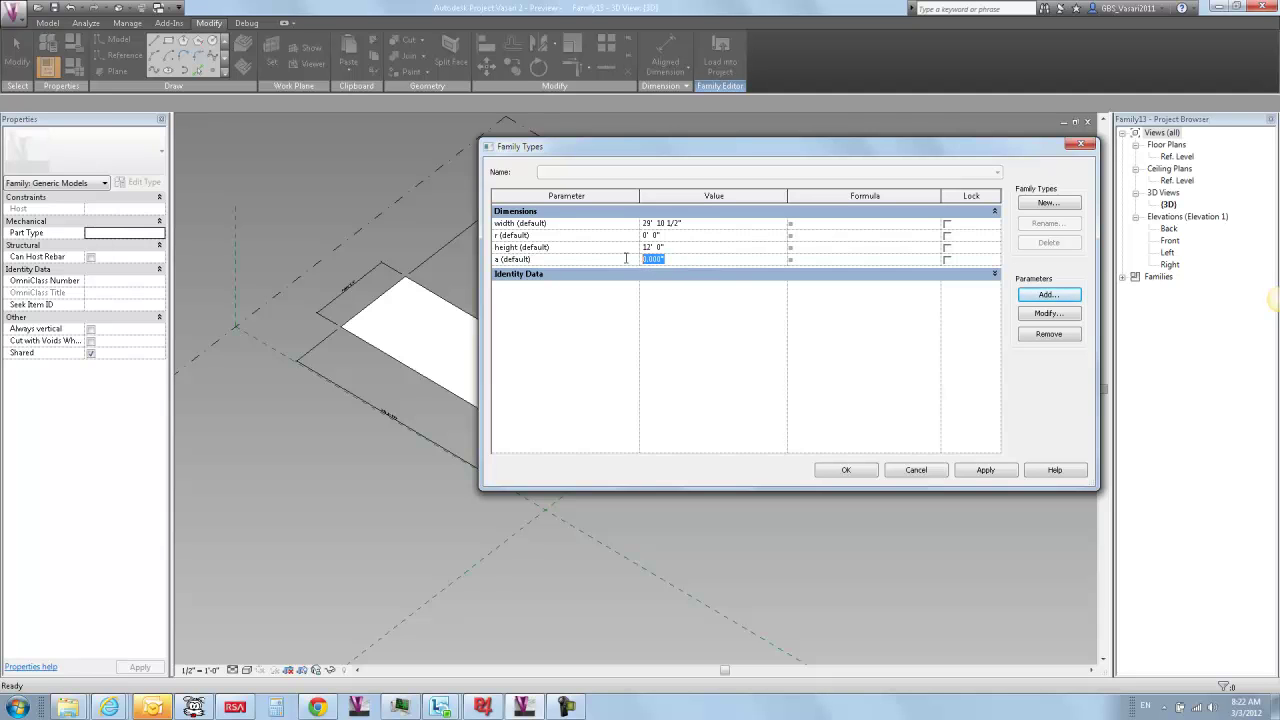
{"action": "type", "text": "15"}
{"action": "left_click", "coordinate": [681, 238]}
{"action": "type", "text": "15'"}
{"action": "left_click", "coordinate": [687, 257]}
- Switch to Chrome to consult the circle perimeter formula on About.com Mathematics, and return to the family parameters
{"action": "left_click", "coordinate": [815, 224]}
{"action": "left_click", "coordinate": [318, 703]}
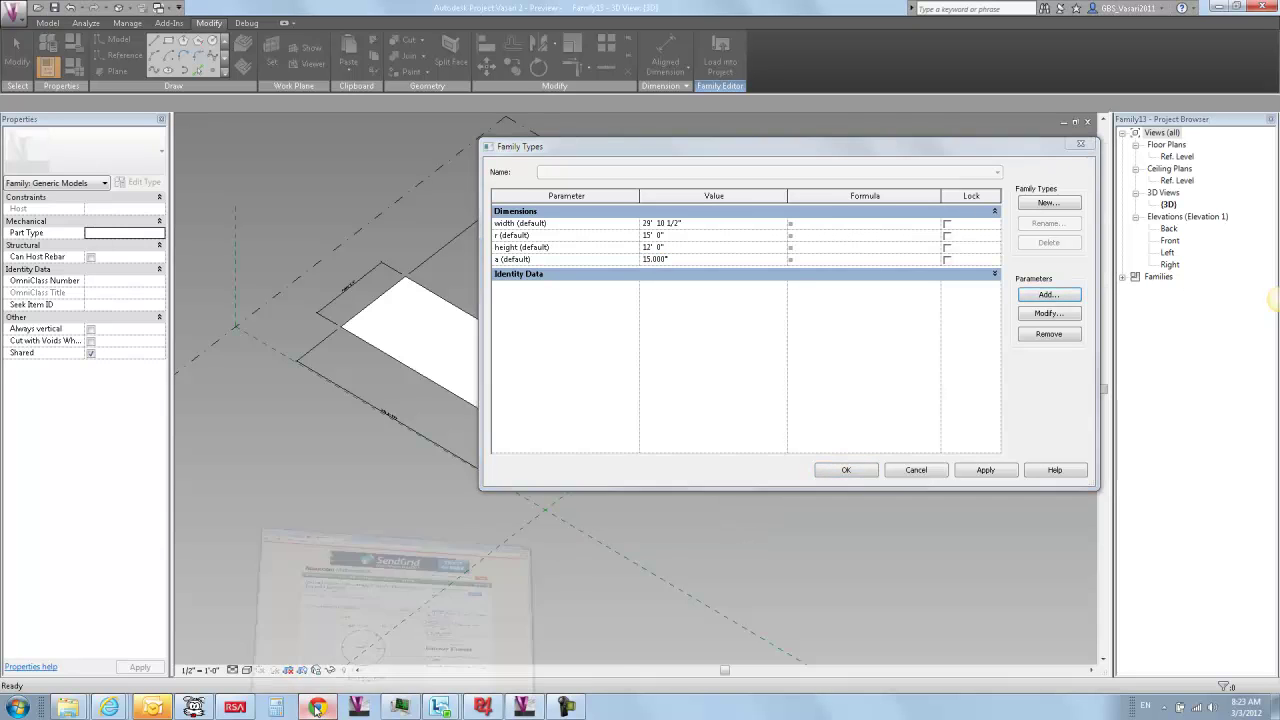
{"action": "middle_click", "coordinate": [533, 486]}
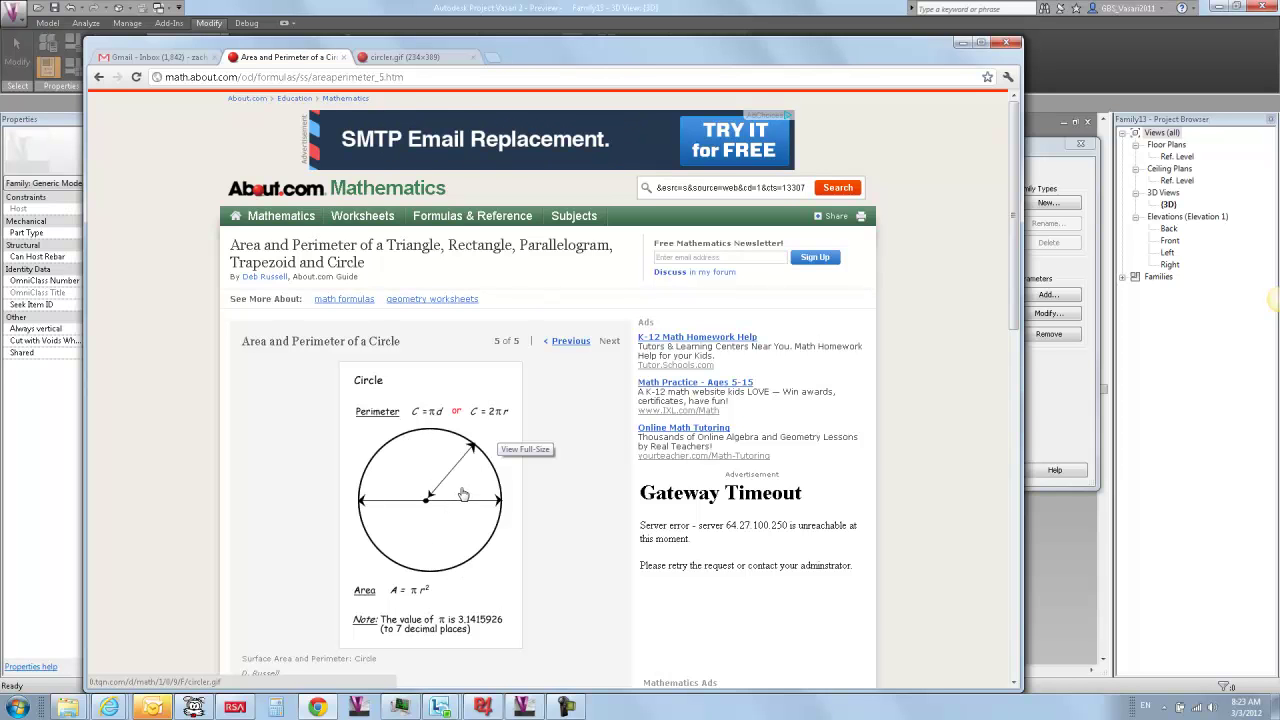
{"action": "left_click", "coordinate": [684, 8]}
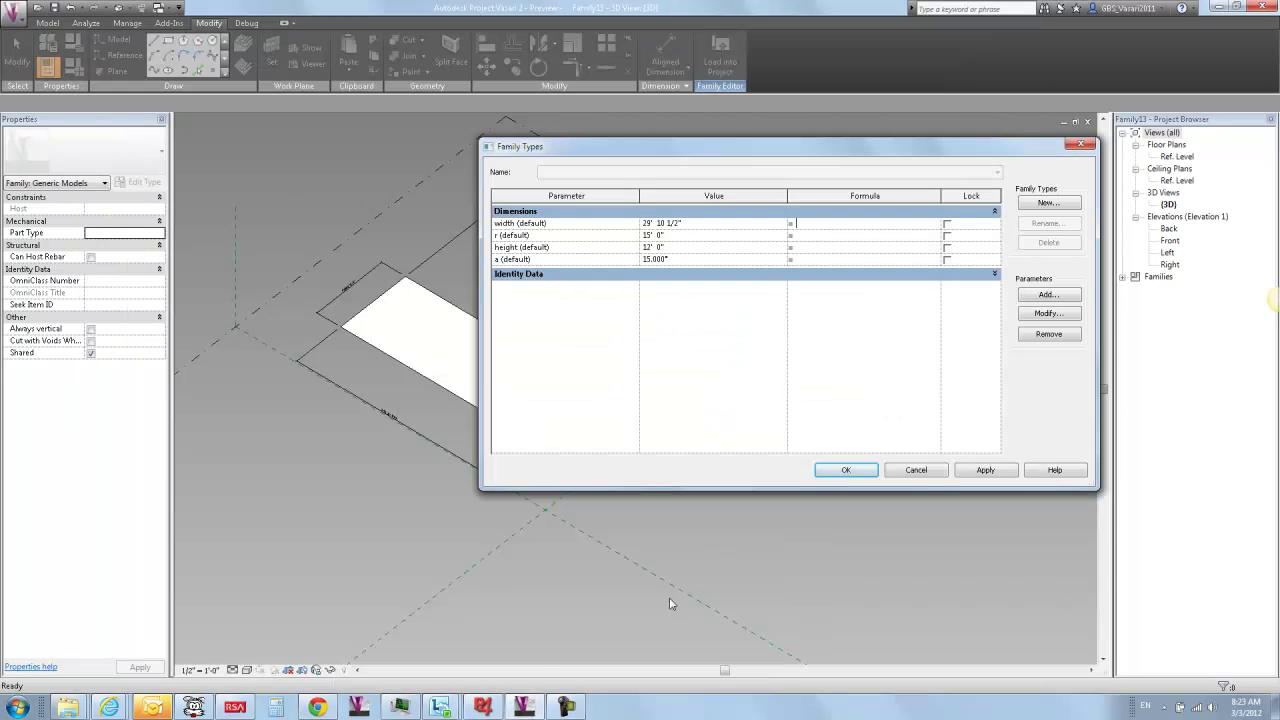
{"action": "left_click", "coordinate": [564, 705]}
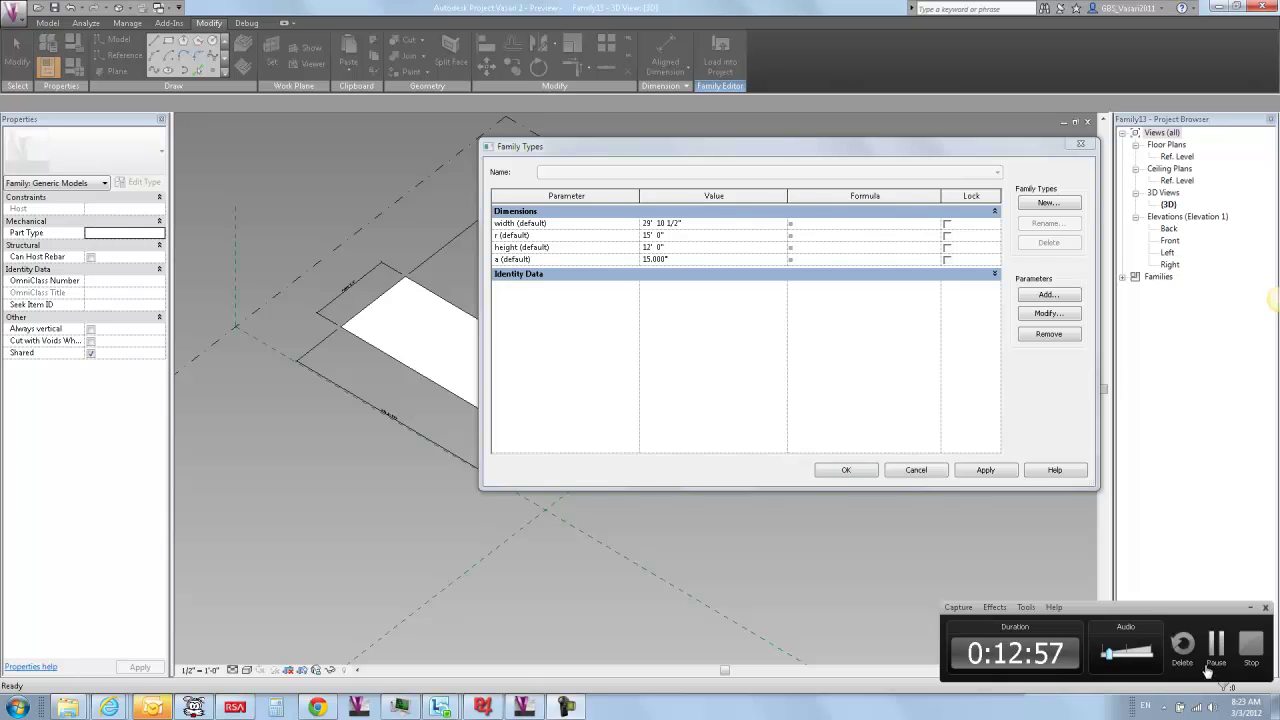
{"action": "left_click", "coordinate": [869, 394]}
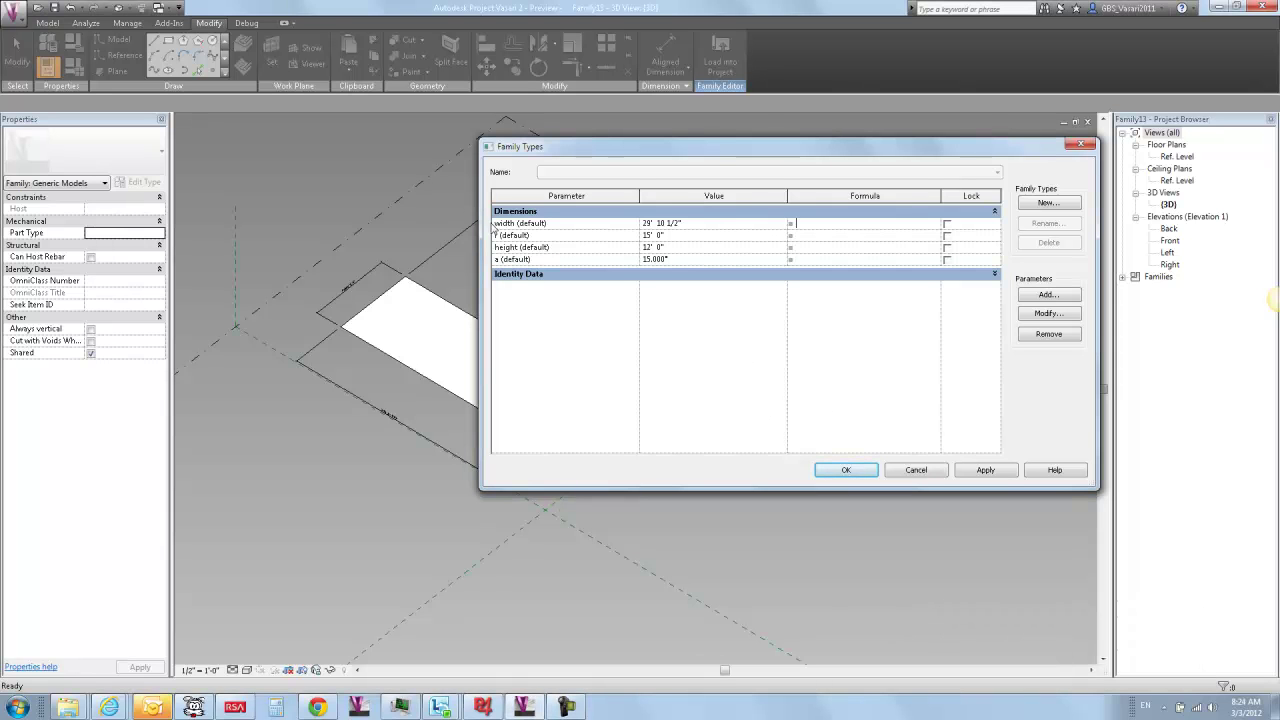
- Set the width parameter's formula to (2 * pi() * r)*a/360 and accept the family types
{"action": "left_click", "coordinate": [821, 221]}
{"action": "left_click", "coordinate": [818, 248]}
{"action": "left_click", "coordinate": [844, 223]}
{"action": "double_click", "coordinate": [844, 223]}
{"action": "left_click", "coordinate": [844, 223]}
{"action": "type", "text": "(2 * pi() * r)*a/360"}
{"action": "type", "text": "15.000°"}
{"action": "left_click", "coordinate": [888, 250]}
{"action": "left_click", "coordinate": [845, 471]}
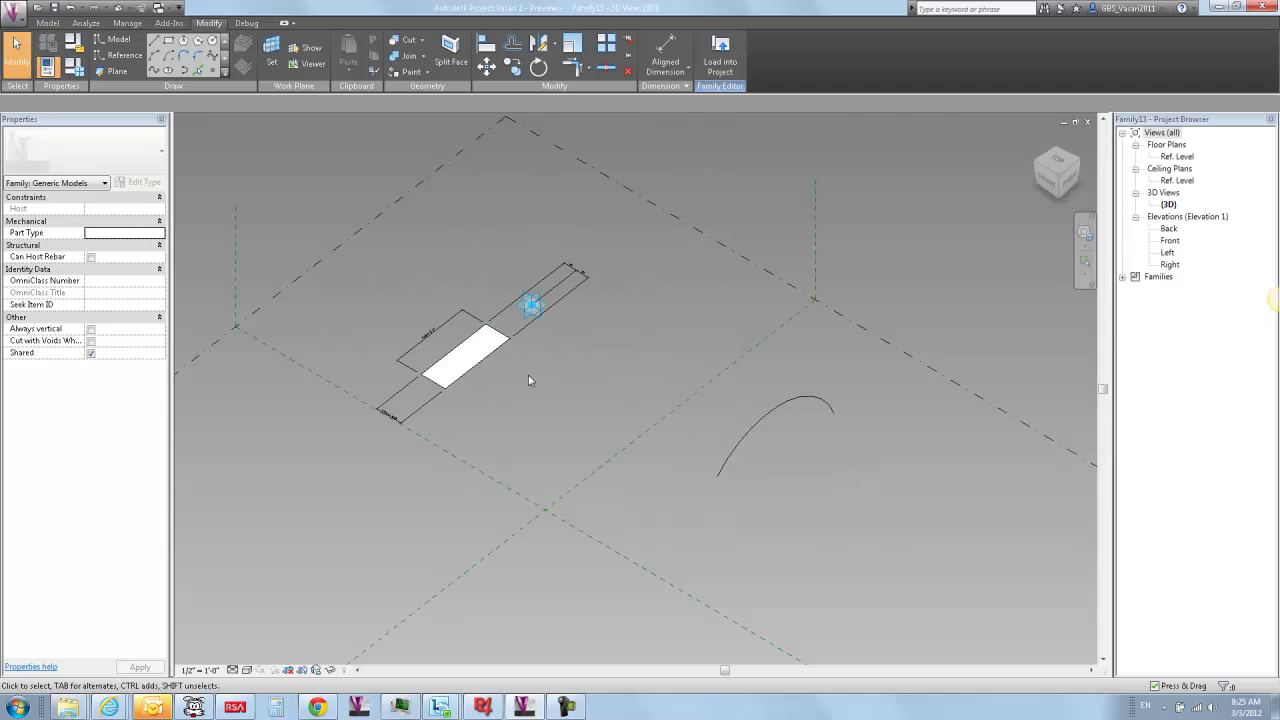
- Align the rectangle's short edge nearest the adaptive point to the point's vertical reference plane
{"action": "scroll", "coordinate": [551, 326], "scroll_direction": "up", "scroll_amount": 3}
{"action": "key", "text": "a"}
{"action": "key", "text": "l"}
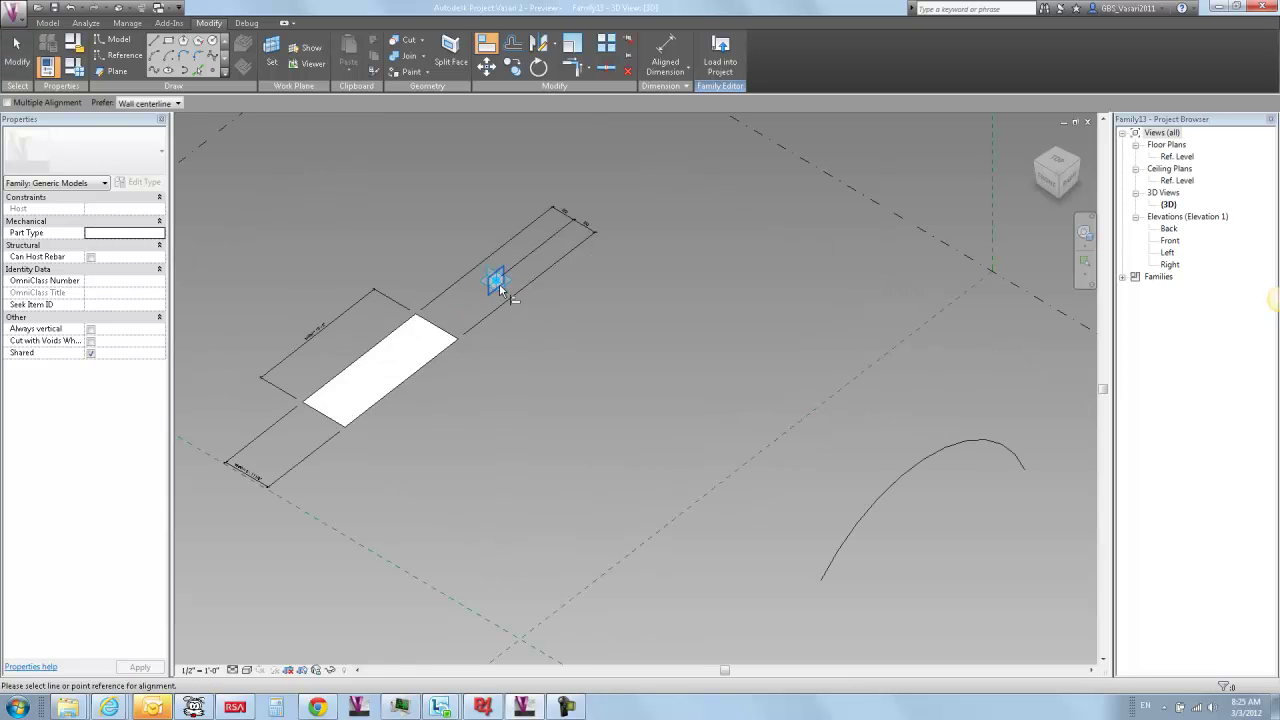
{"action": "left_click", "coordinate": [501, 292]}
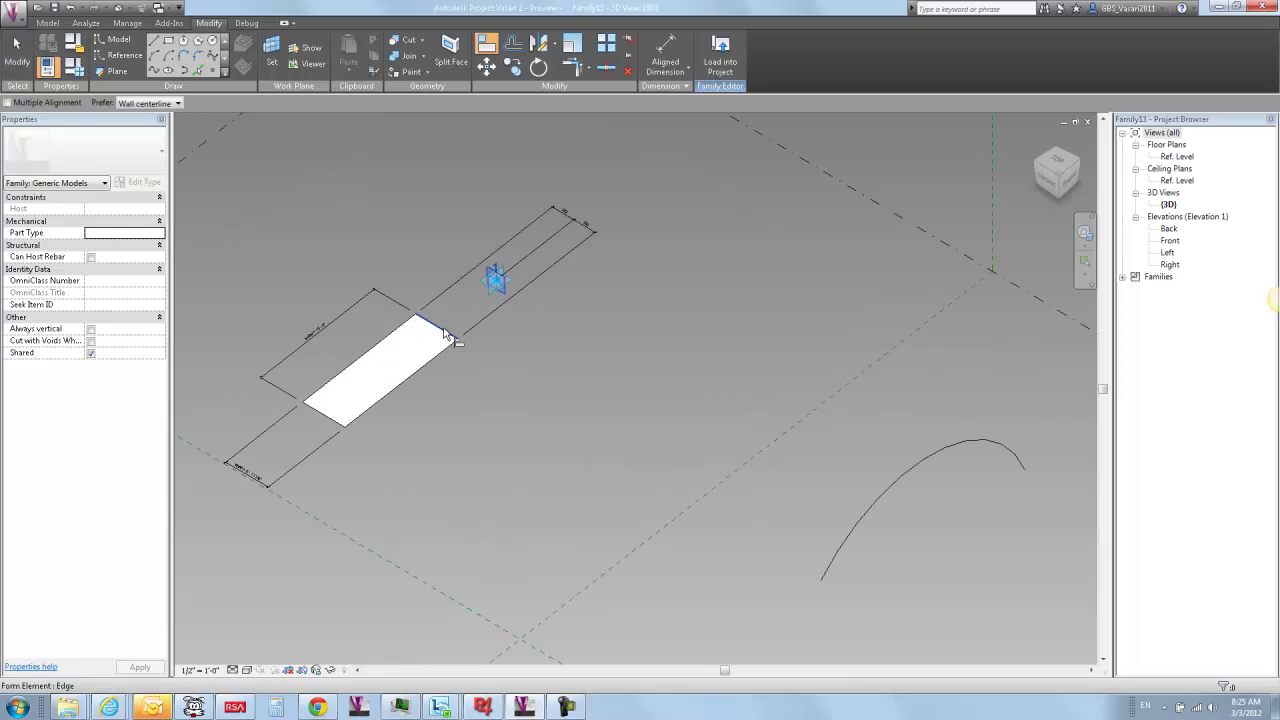
{"action": "left_click", "coordinate": [440, 328]}
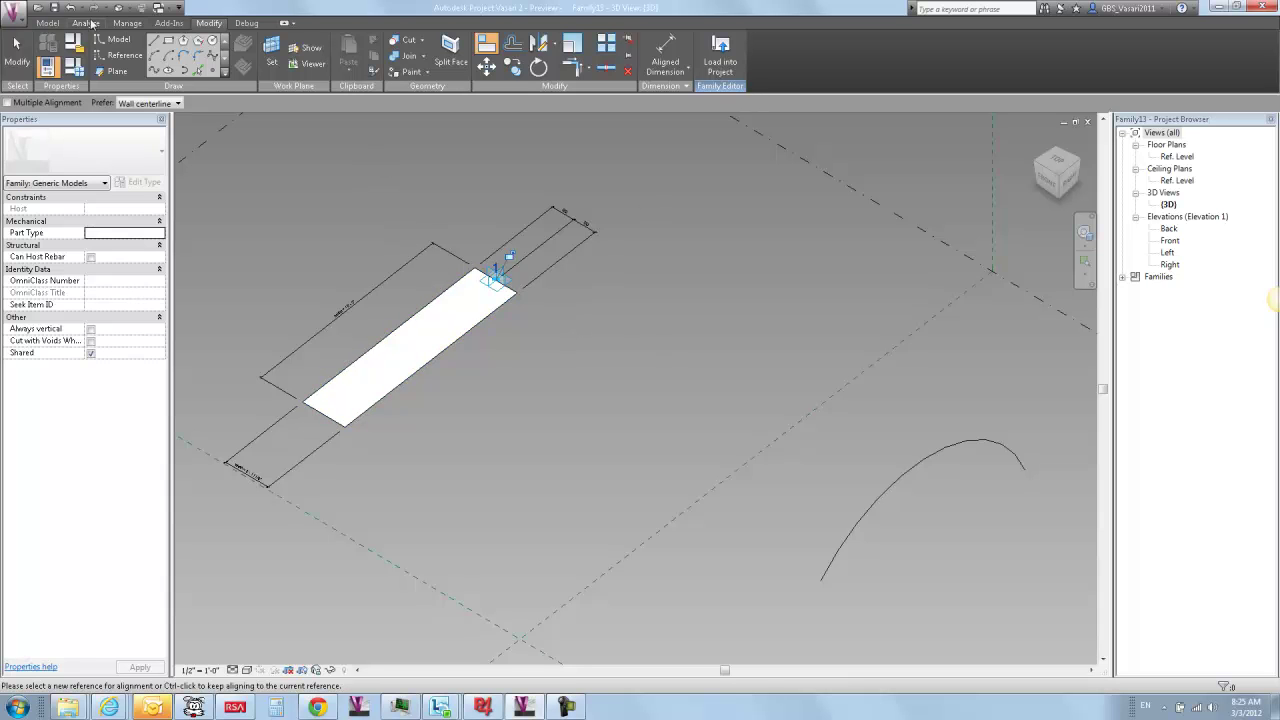
- Save the panel family as wallRep in the Journals folder
{"action": "key", "text": "ctrl+s"}
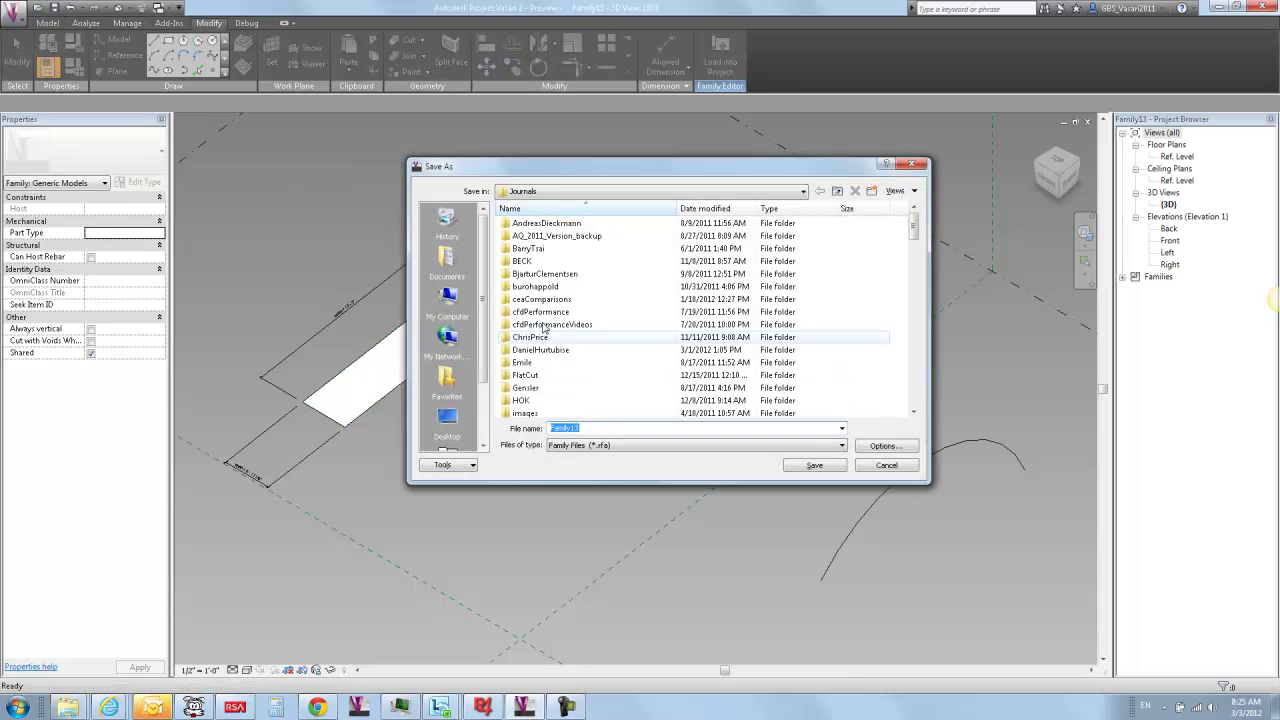
{"action": "type", "text": "wa"}
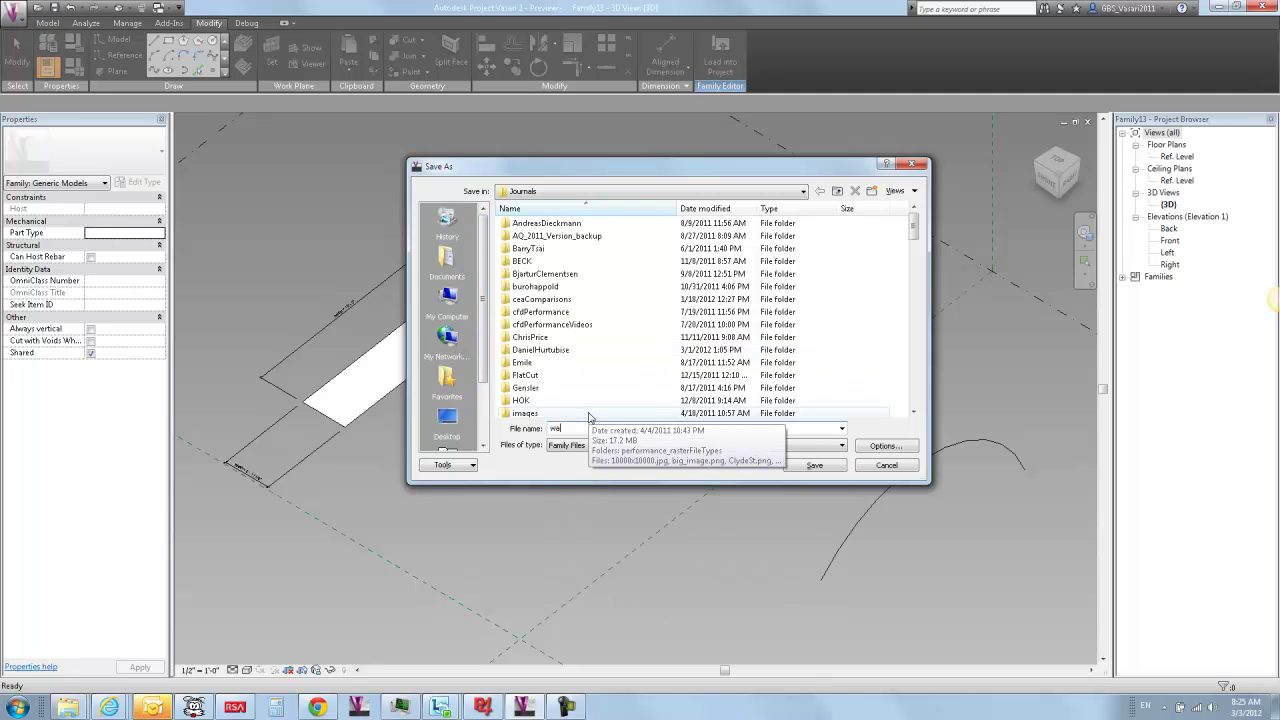
{"action": "type", "text": "llRep"}
{"action": "left_click", "coordinate": [805, 467]}
- Load wallRep into the three-point adaptive family and cancel its placement
{"action": "key", "text": "a"}
{"action": "key", "text": "l"}
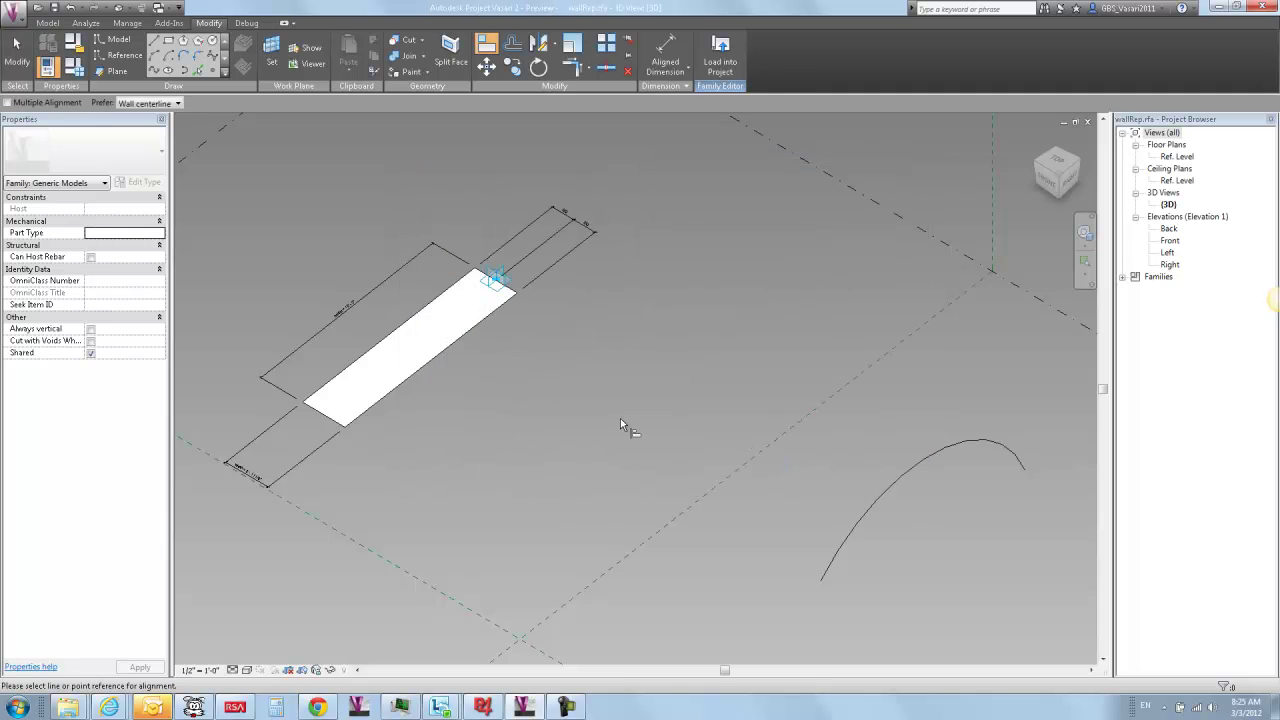
{"action": "left_click", "coordinate": [720, 50]}
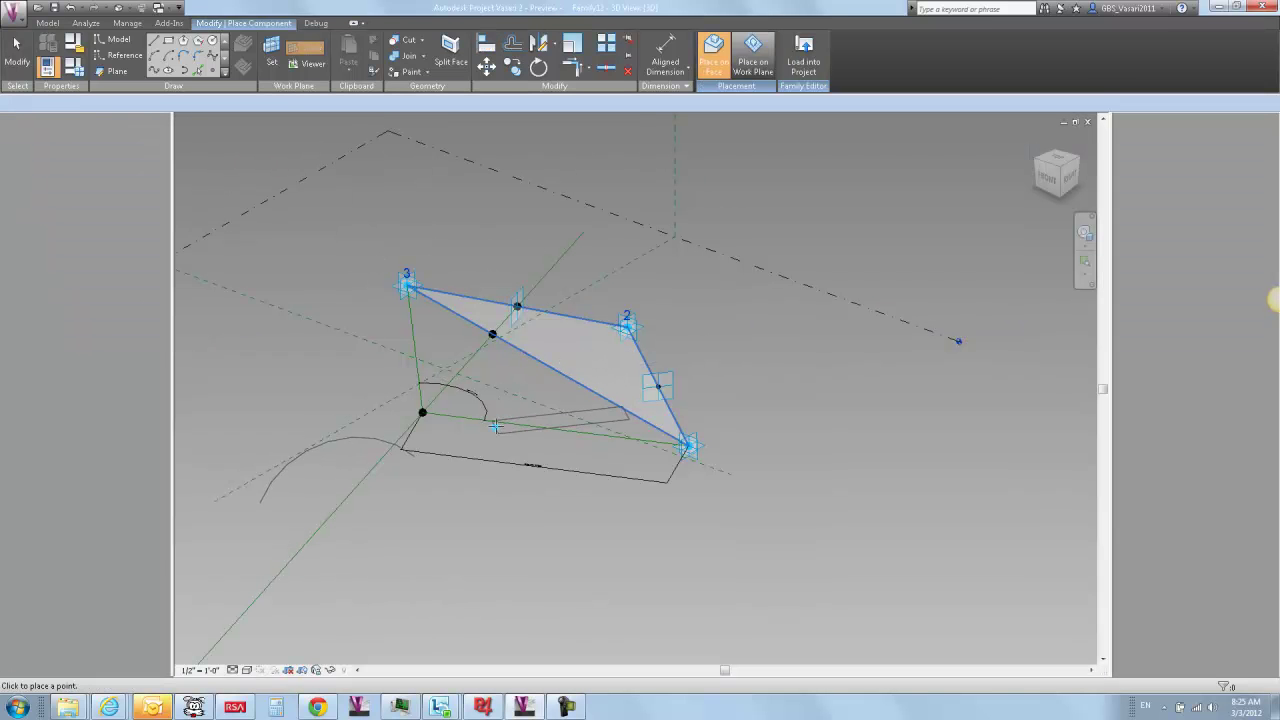
{"action": "key", "text": "Escape"}
{"action": "key", "text": "Escape"}
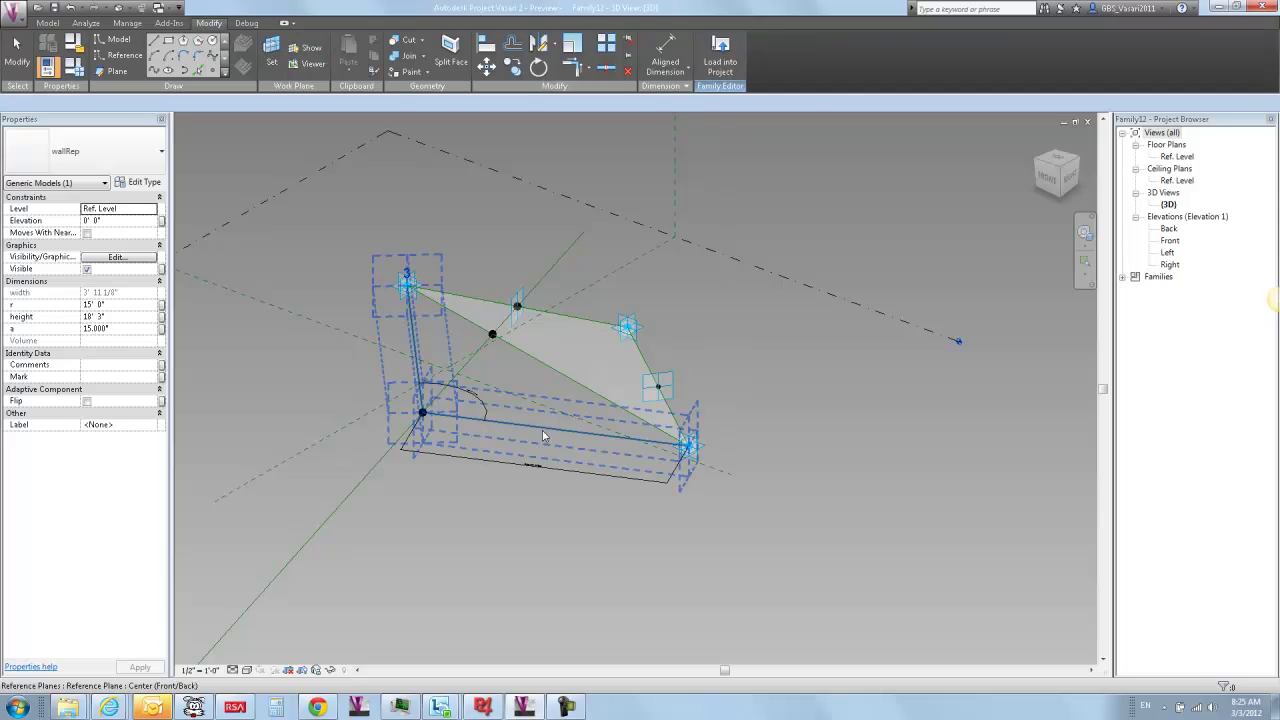
- Delete the loose arc from wallRep and reload it into the three-point family, overwriting the existing version and its parameter values
{"action": "key", "text": "ctrl+Tab"}
{"action": "key", "text": "a"}
{"action": "key", "text": "l"}
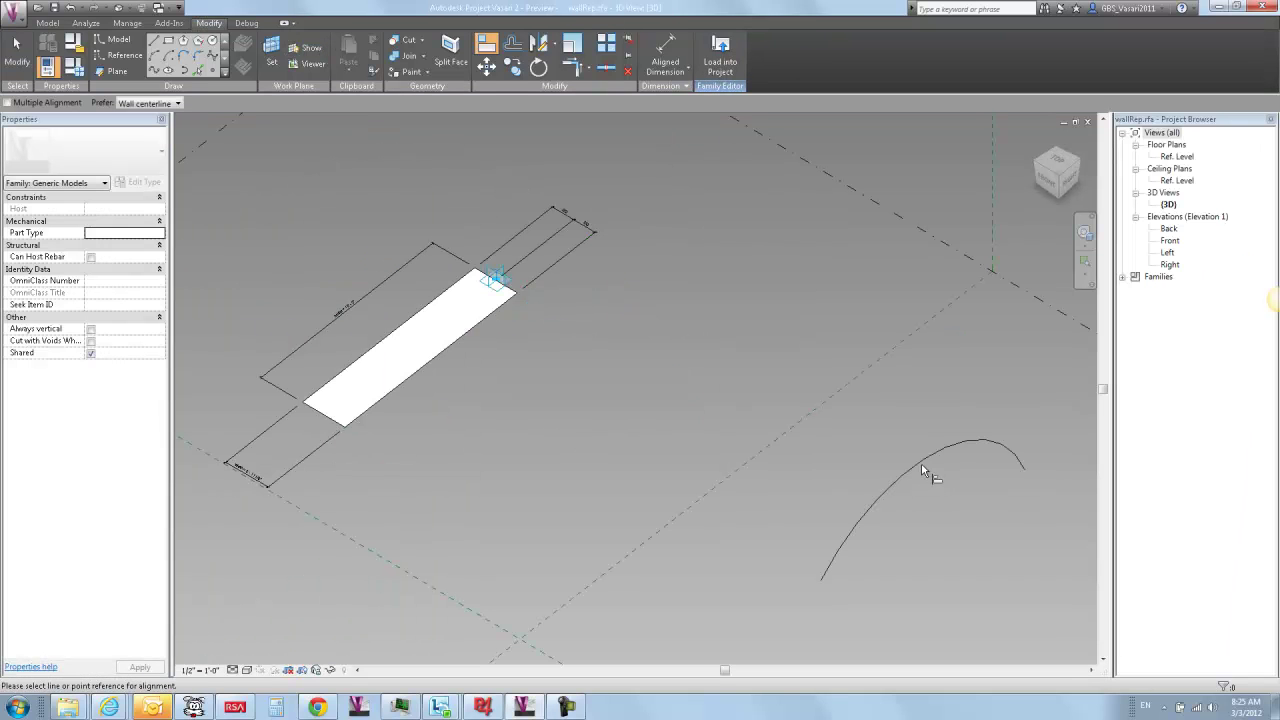
{"action": "key", "text": "Escape"}
{"action": "key", "text": "Escape"}
{"action": "left_click", "coordinate": [897, 490]}
{"action": "key", "text": "Delete"}
{"action": "left_click", "coordinate": [720, 55]}
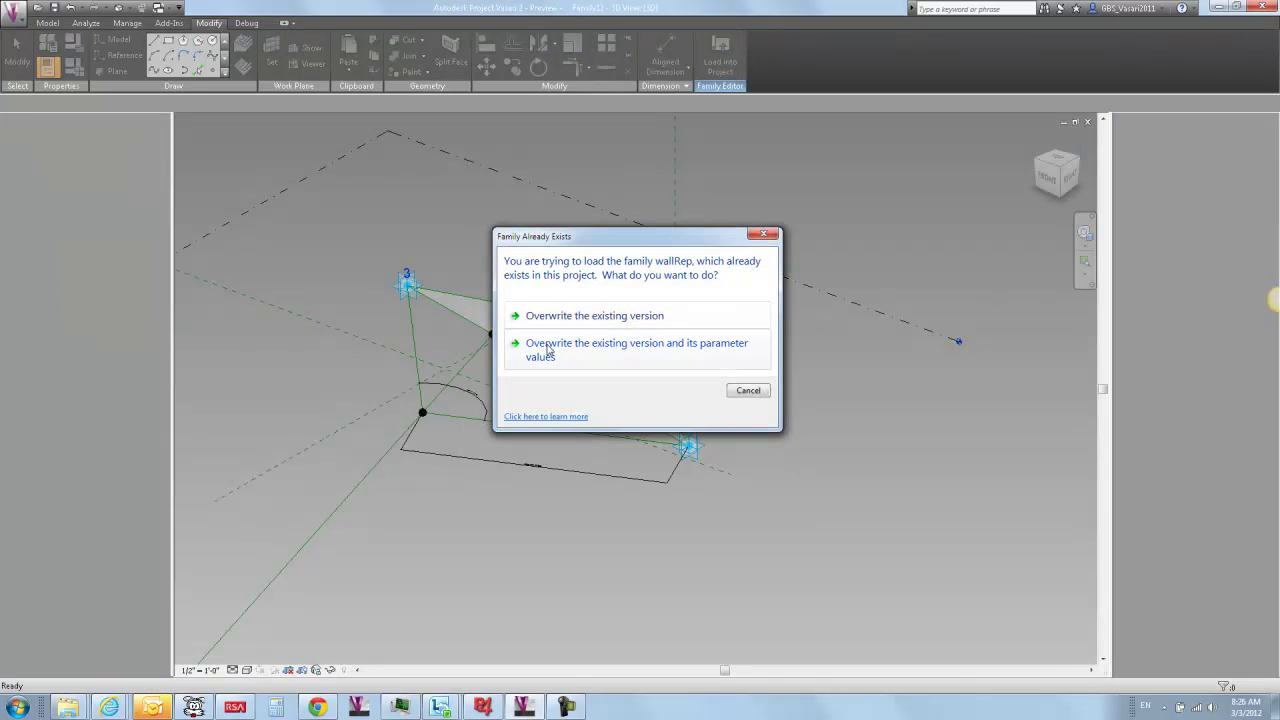
{"action": "left_click", "coordinate": [548, 349]}
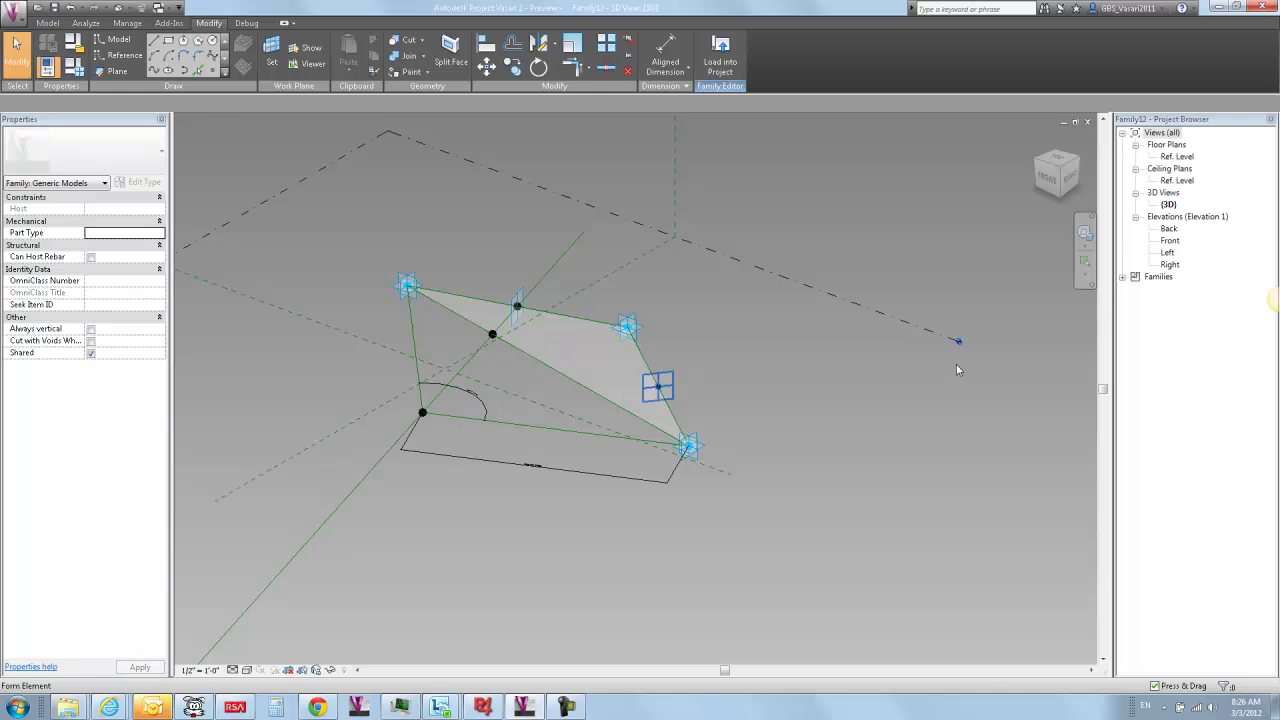
- Place one wallRep instance from the loaded generic models on the triangular form's face, near adaptive point 2
{"action": "left_click", "coordinate": [1122, 277]}
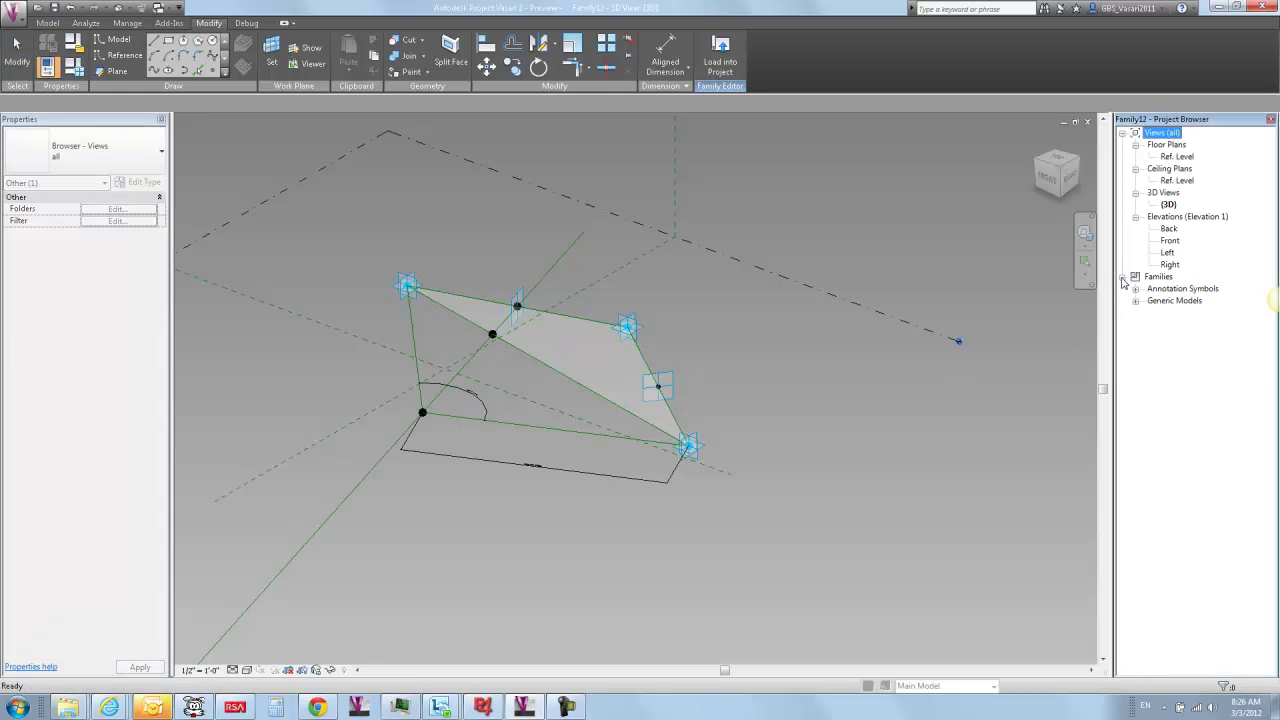
{"action": "left_click", "coordinate": [1136, 301]}
{"action": "left_click", "coordinate": [1163, 313]}
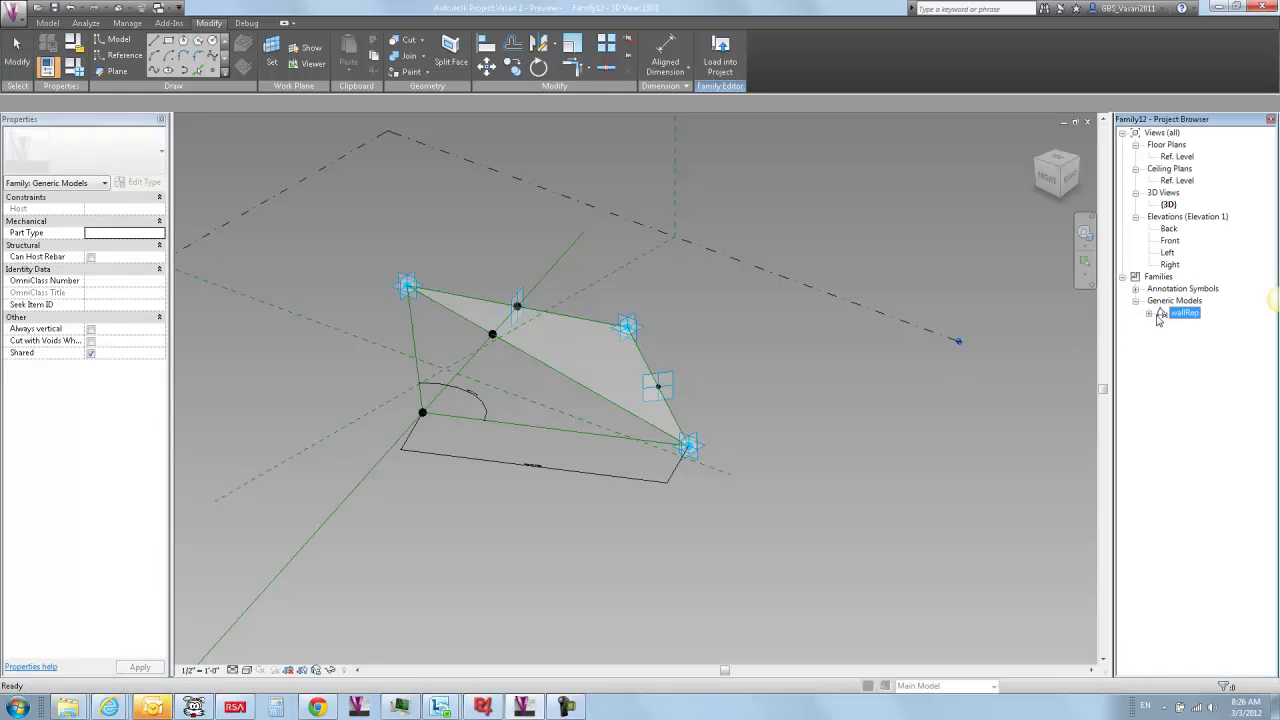
{"action": "left_click", "coordinate": [1149, 313]}
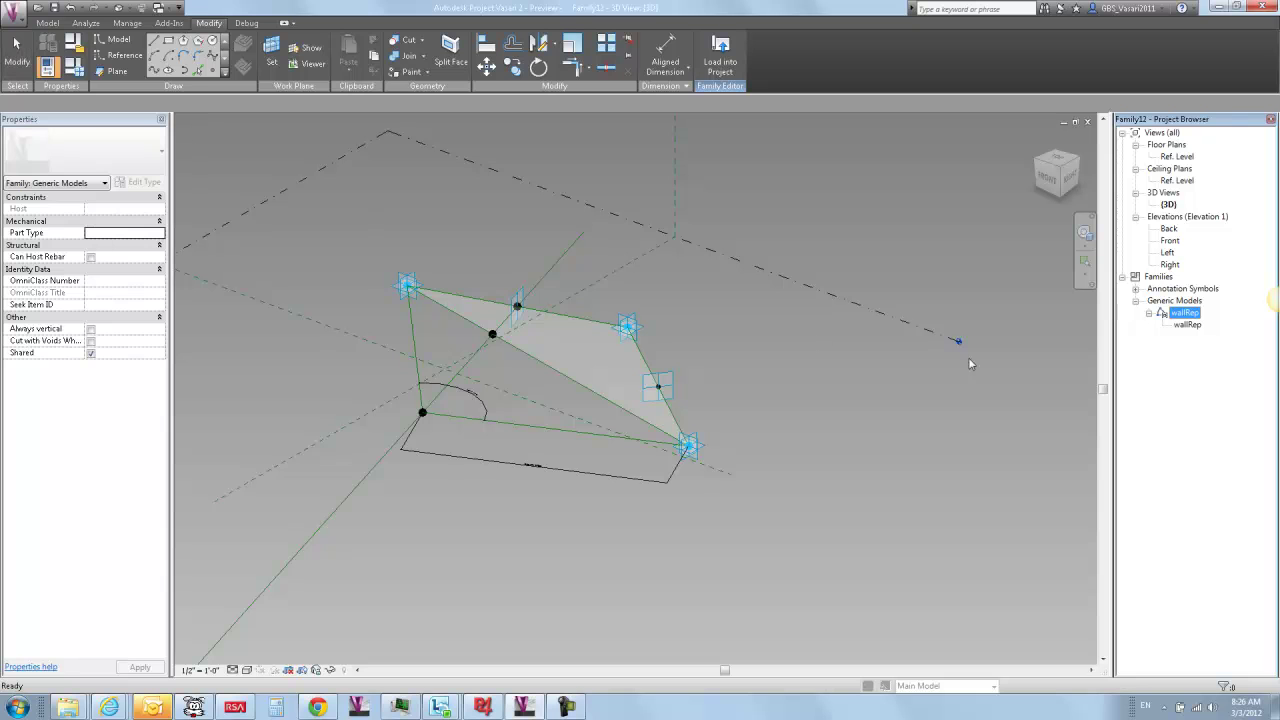
{"action": "left_click_drag", "start_coordinate": [1194, 331], "coordinate": [716, 445]}
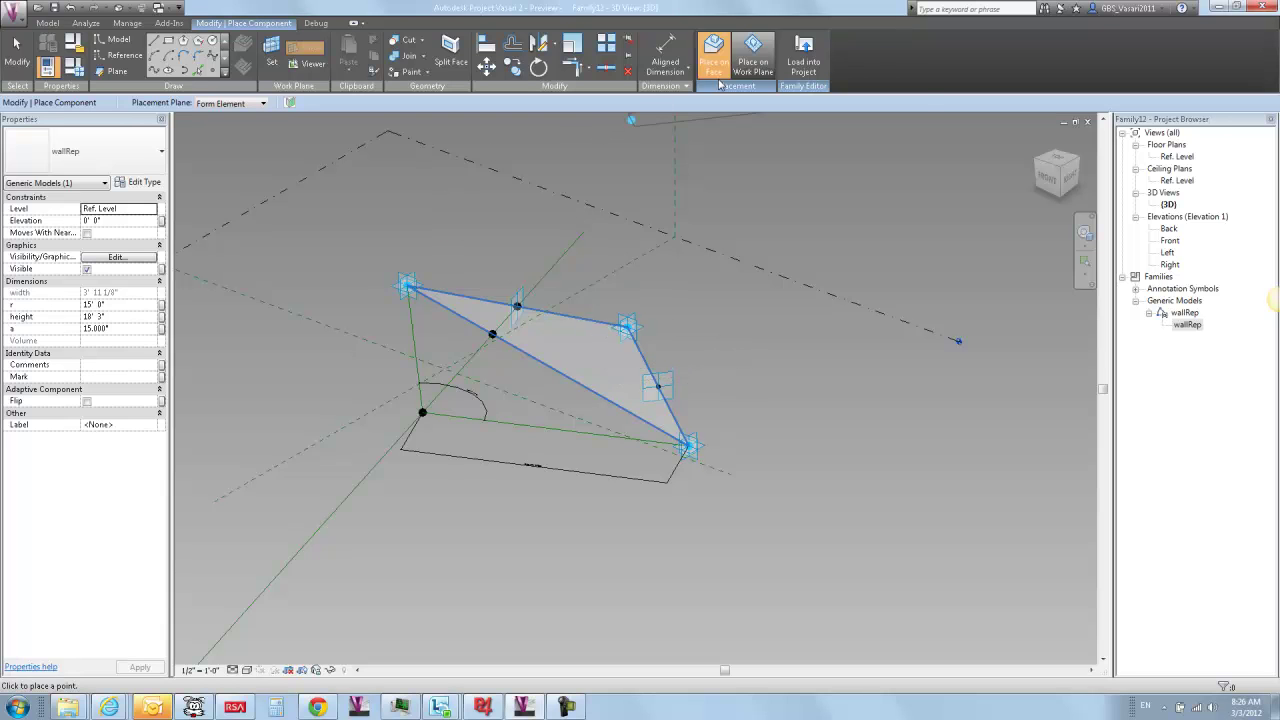
{"action": "left_click", "coordinate": [571, 346]}
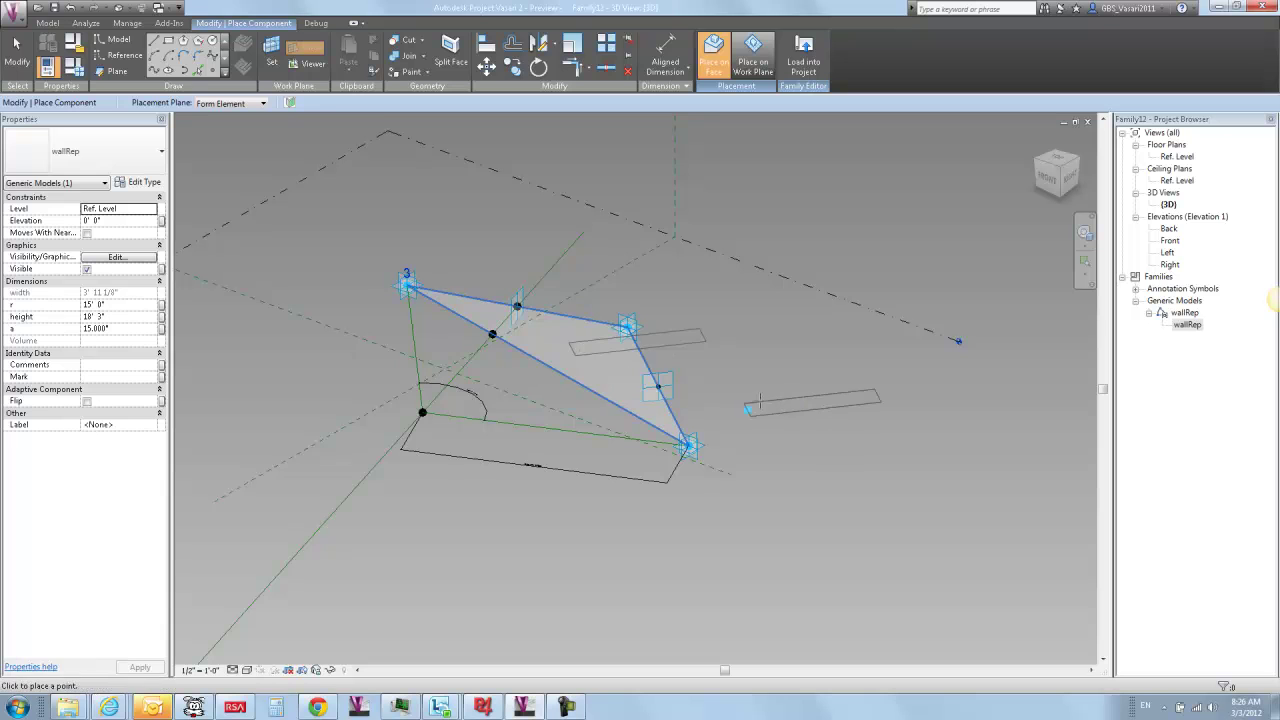
{"action": "key", "text": "Escape"}
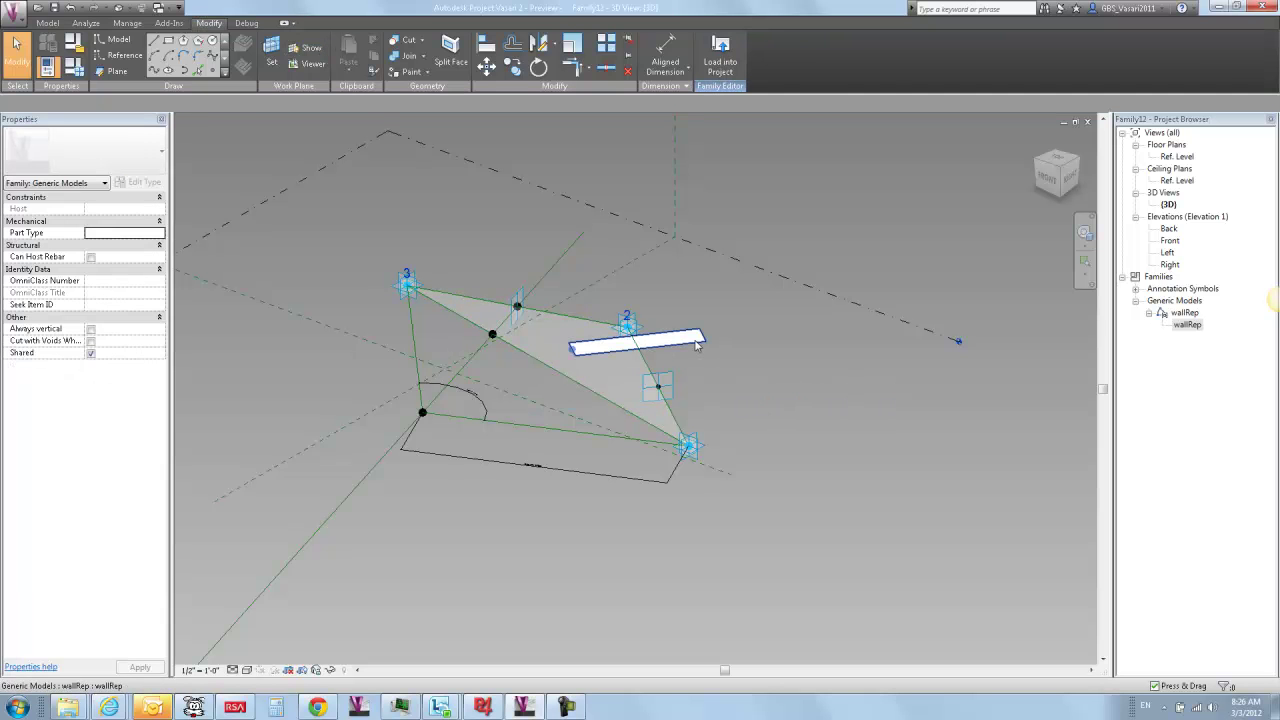
- Move the placed wallRep panel a short distance along its host face and deselect it
{"action": "left_click", "coordinate": [676, 341]}
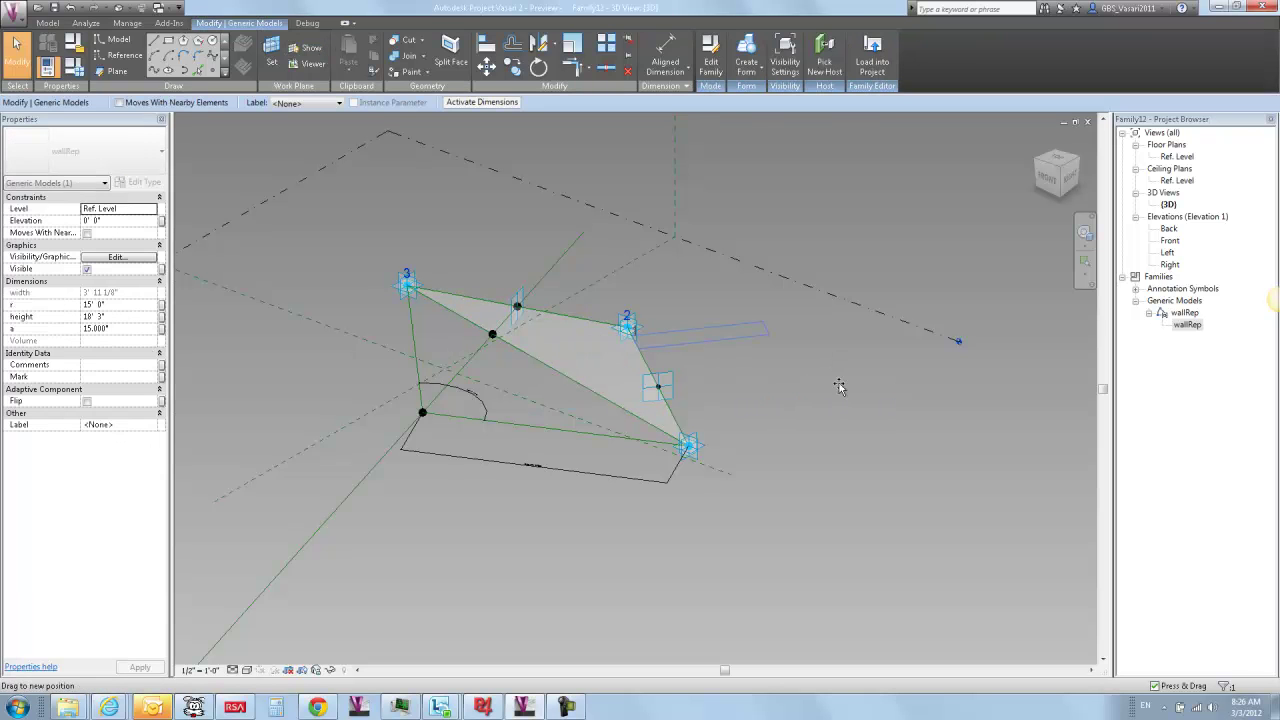
{"action": "left_click_drag", "start_coordinate": [752, 402], "coordinate": [702, 402]}
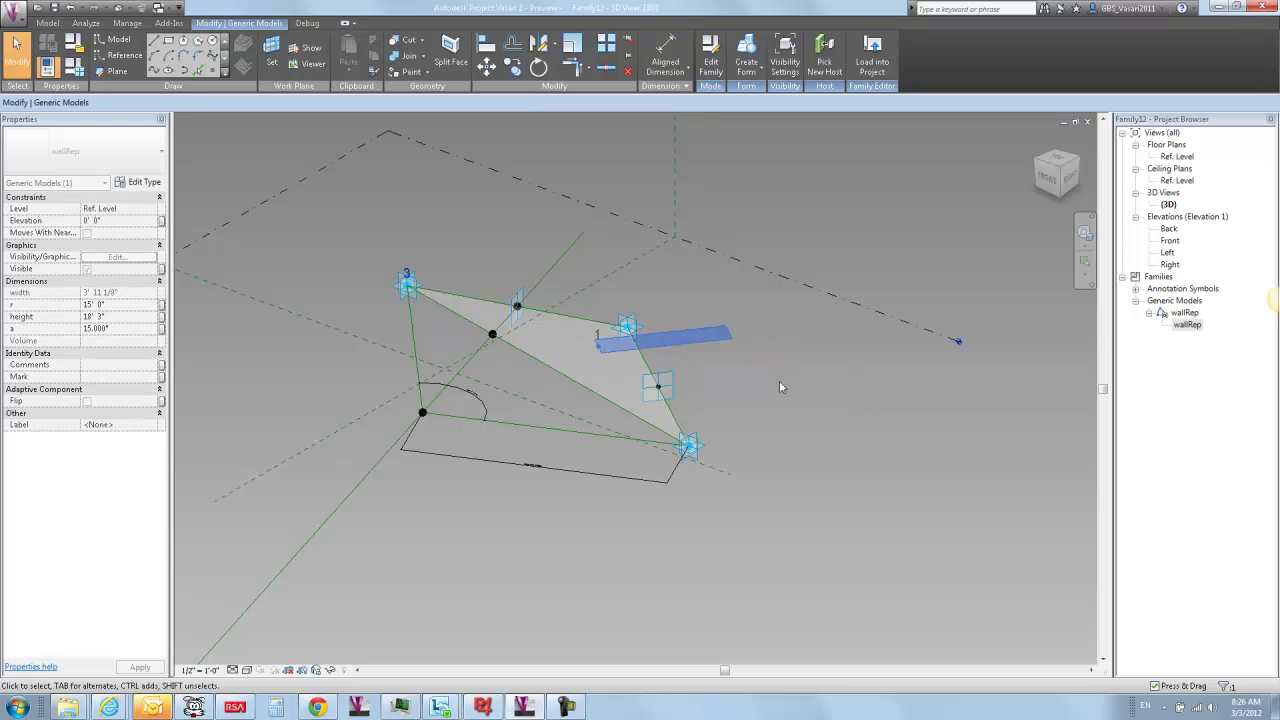
{"action": "left_click", "coordinate": [780, 390]}
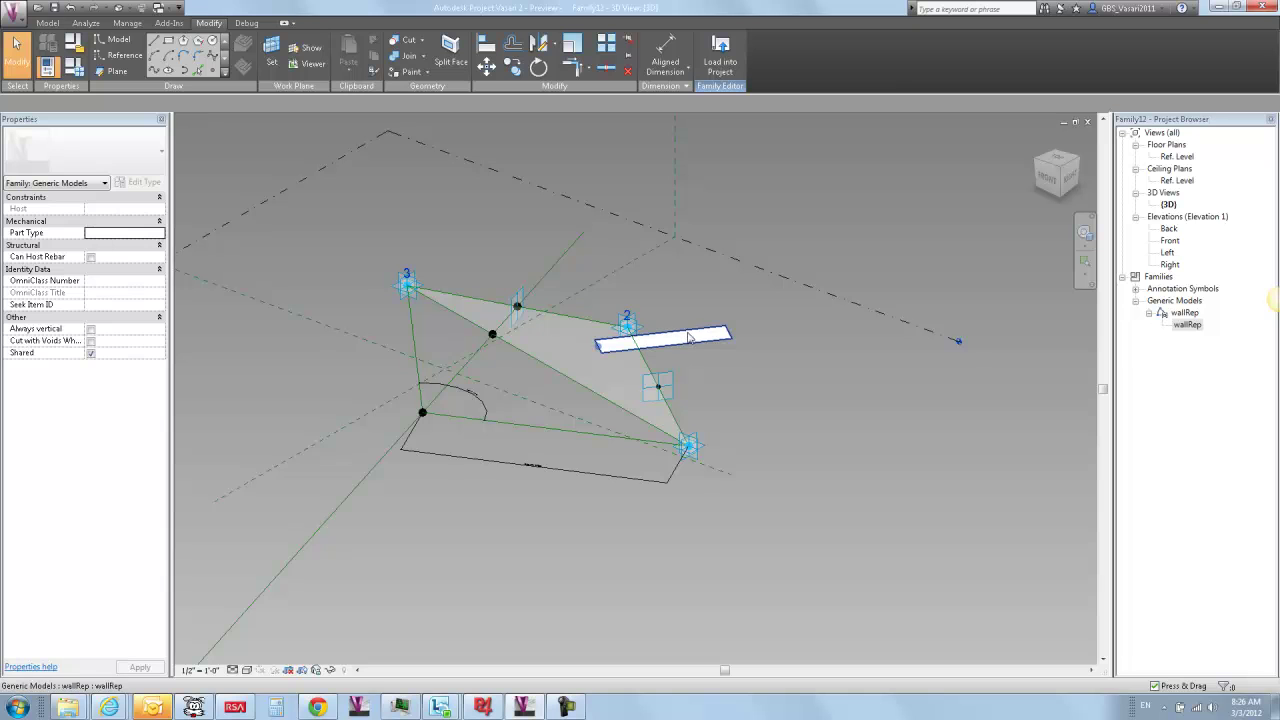
- Associate the wallRep panel's a parameter with the family's angle parameter and its r parameter with radius
{"action": "left_click", "coordinate": [689, 340]}
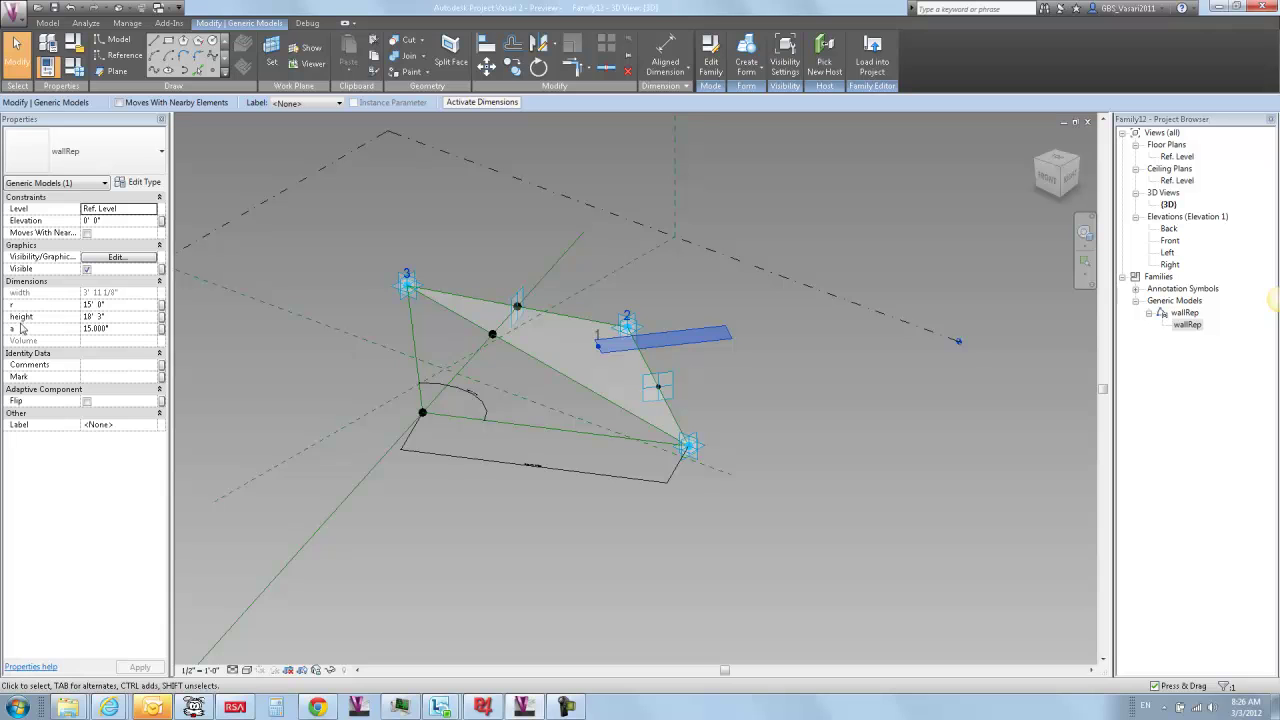
{"action": "left_click", "coordinate": [161, 328]}
{"action": "left_click", "coordinate": [552, 313]}
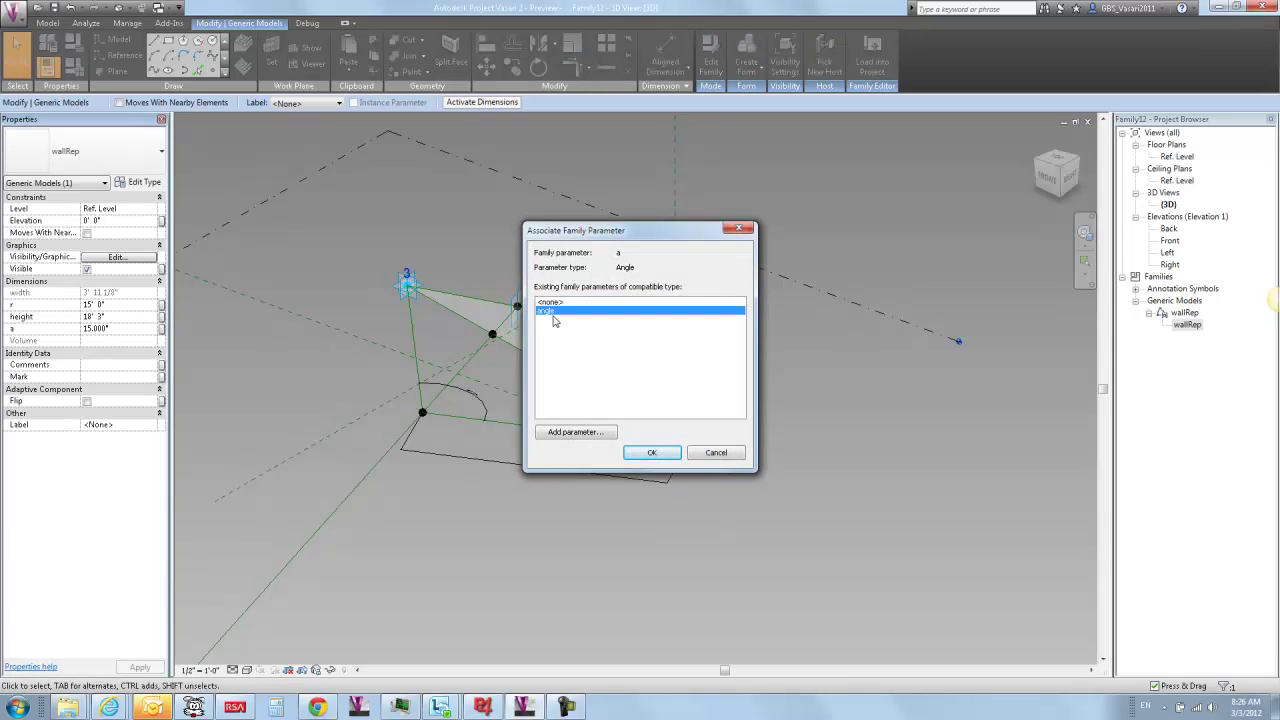
{"action": "left_click", "coordinate": [642, 455]}
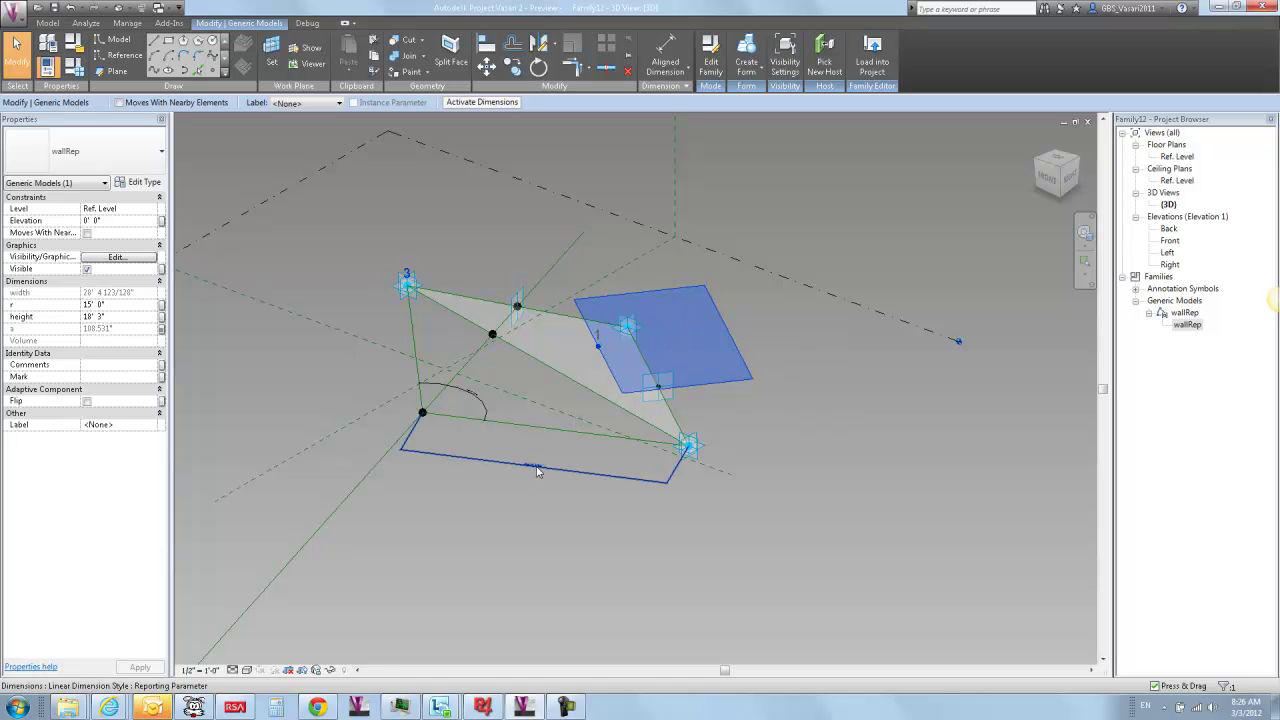
{"action": "left_click", "coordinate": [161, 305]}
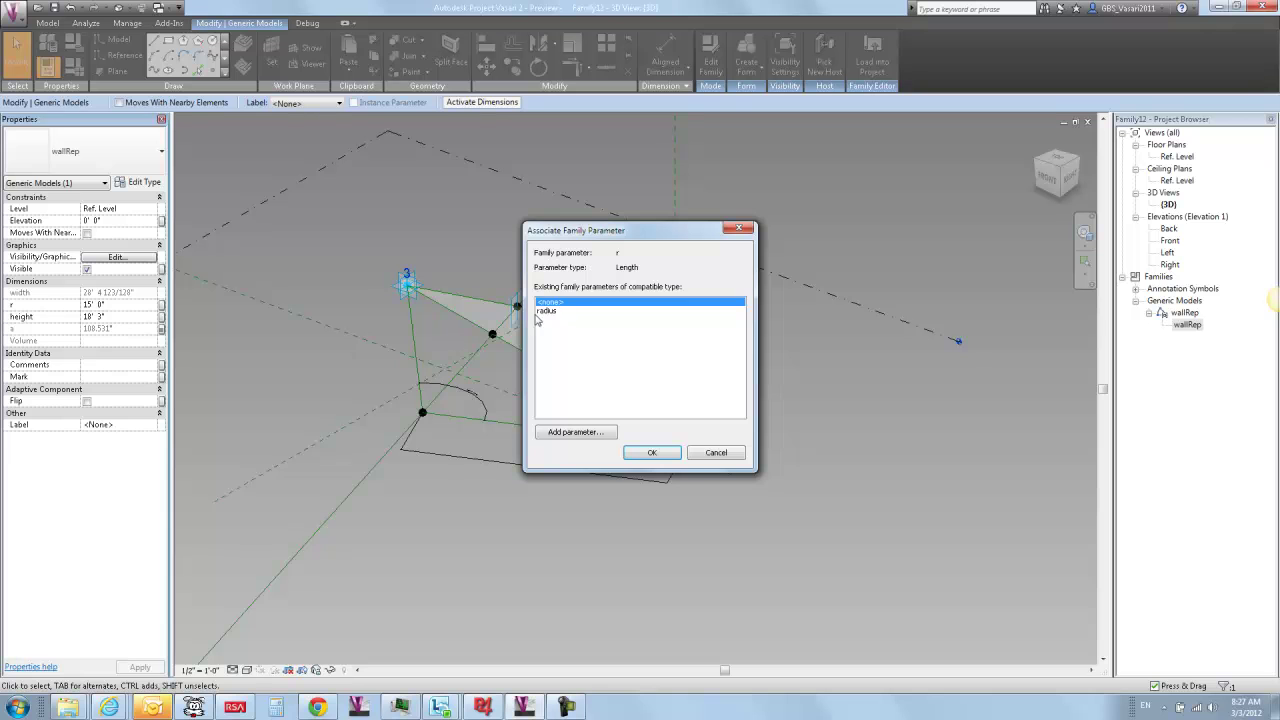
{"action": "left_click", "coordinate": [546, 311]}
{"action": "left_click", "coordinate": [640, 454]}
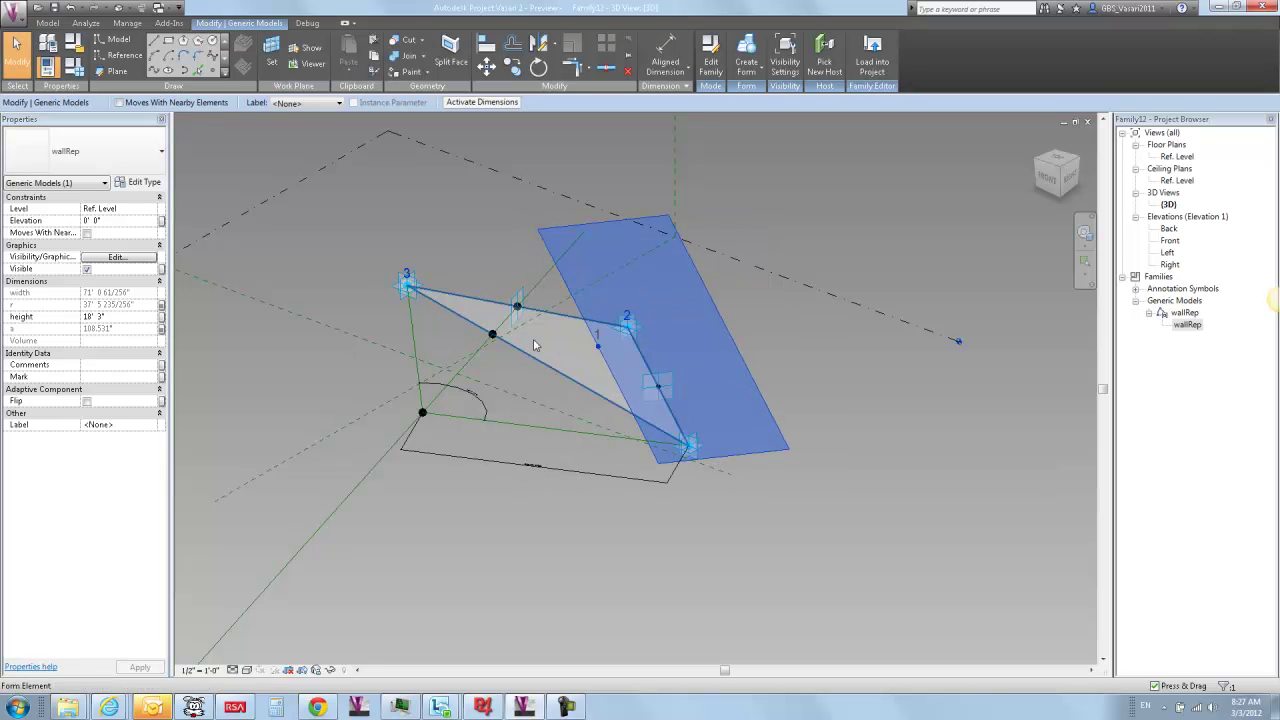
- Load the three-point adaptive family into the wall.rvt project
{"action": "scroll", "coordinate": [756, 358], "scroll_direction": "up", "scroll_amount": 3}
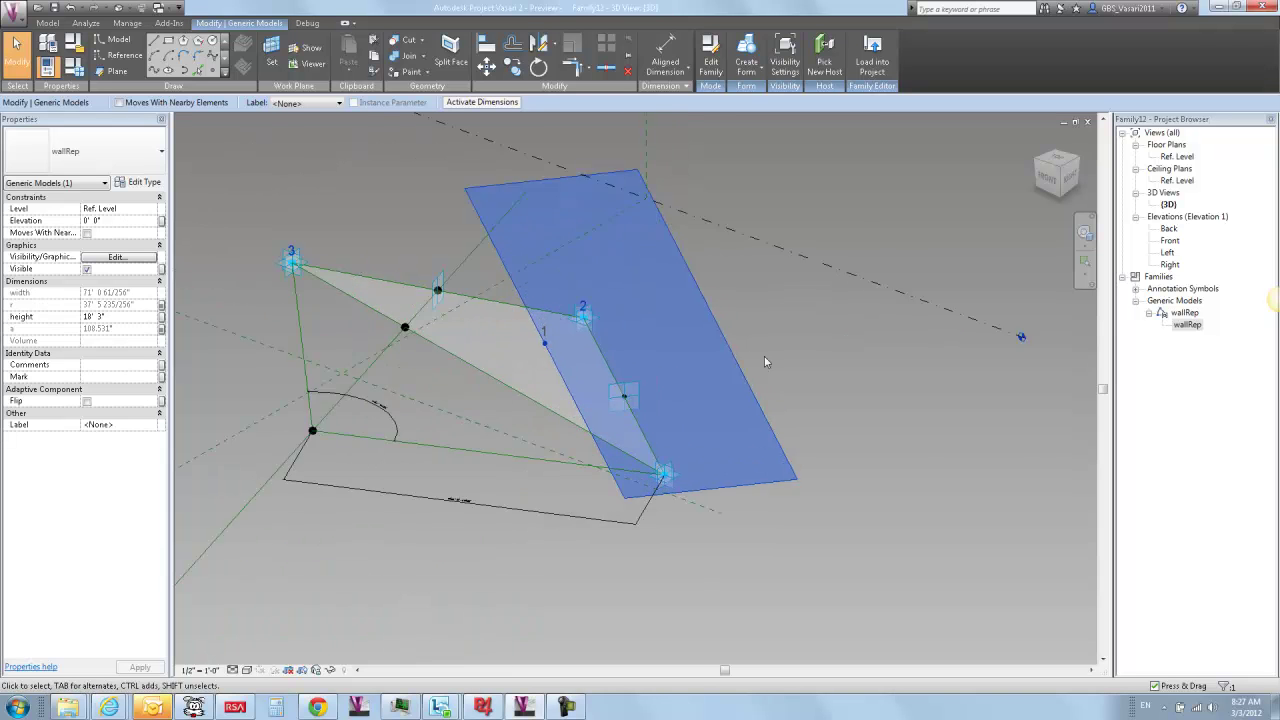
{"action": "scroll", "coordinate": [764, 358], "scroll_direction": "down", "scroll_amount": 2}
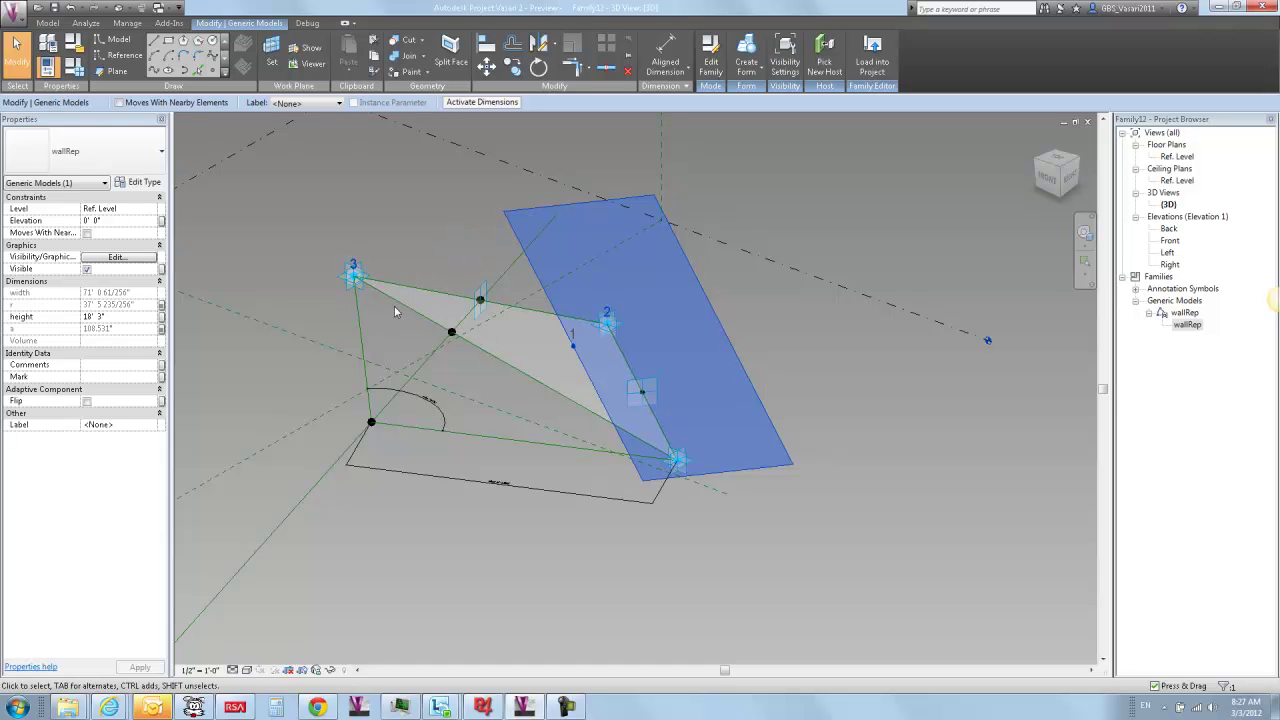
{"action": "left_click", "coordinate": [872, 55]}
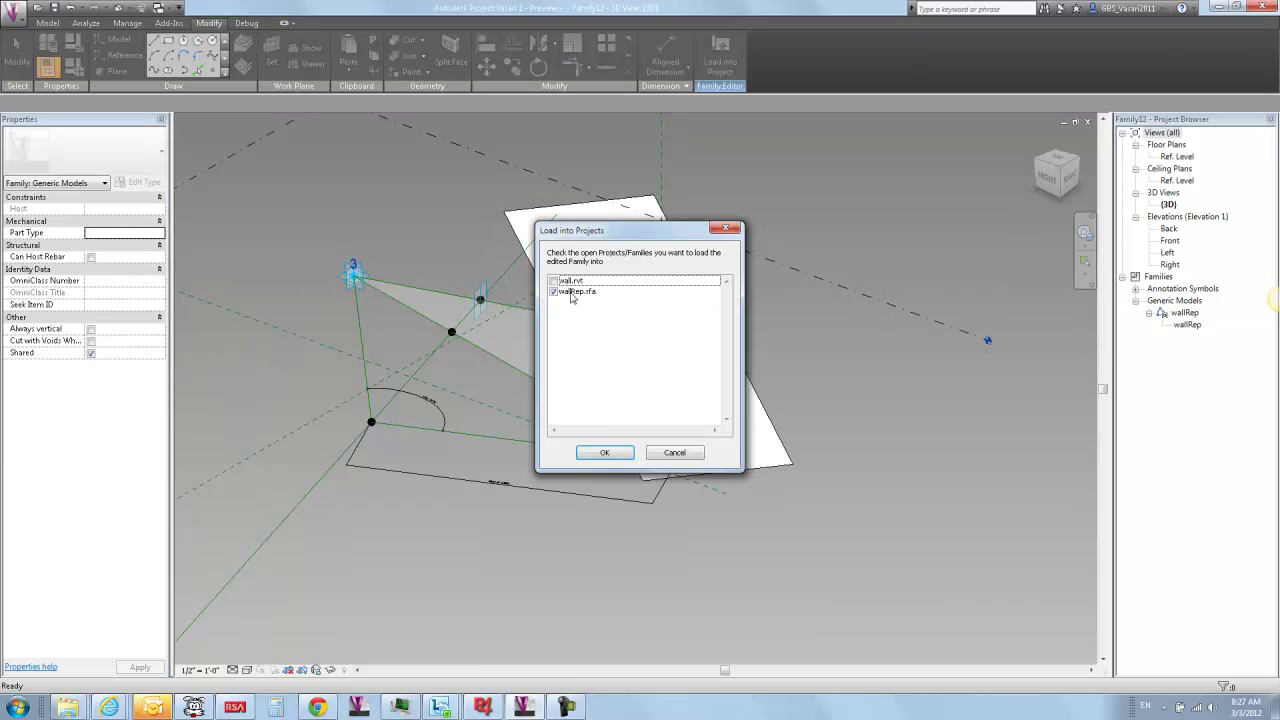
{"action": "left_click", "coordinate": [553, 281]}
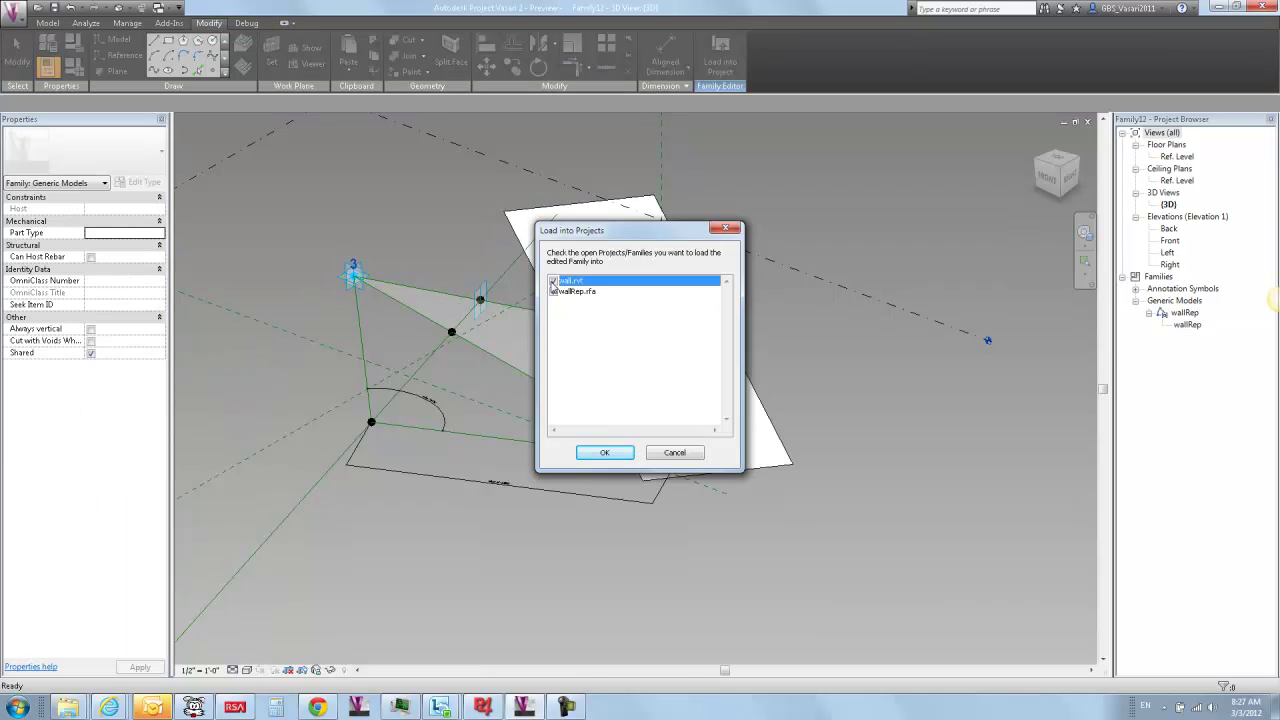
{"action": "left_click", "coordinate": [587, 450]}
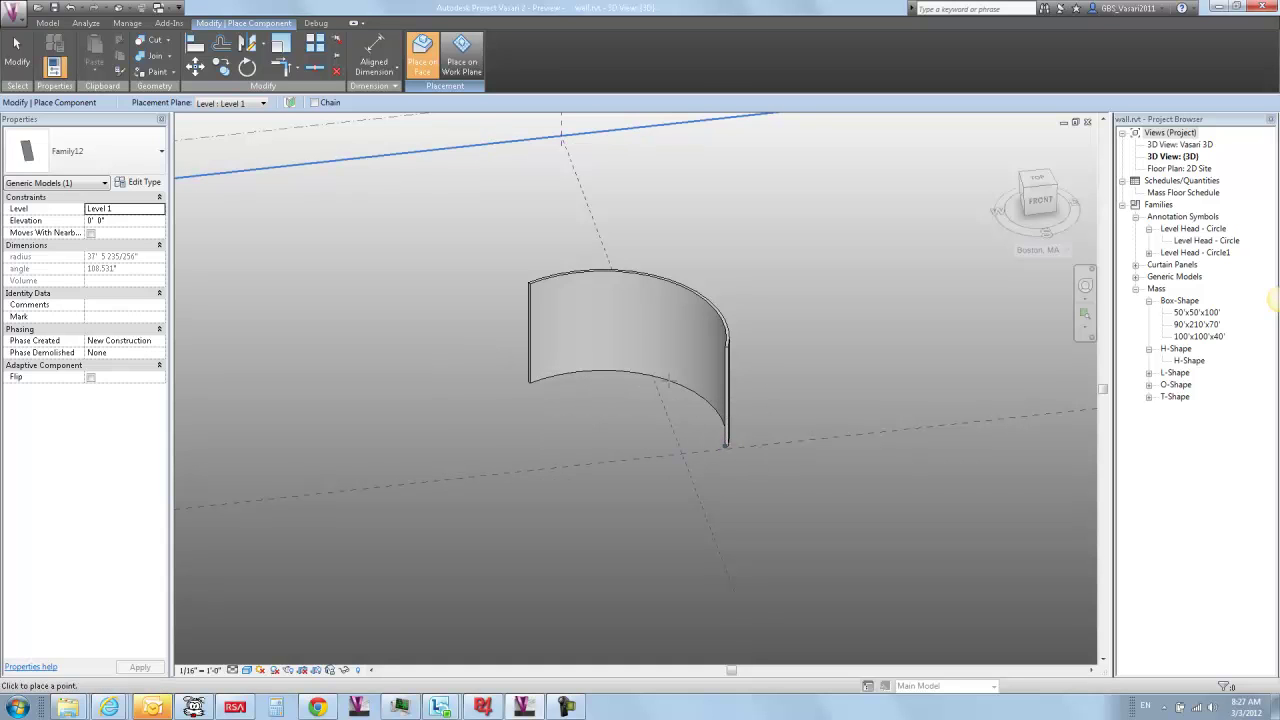
- Try to place Family12 through three points along the curved wall's base edge and cancel the placement
{"action": "left_click", "coordinate": [632, 375]}
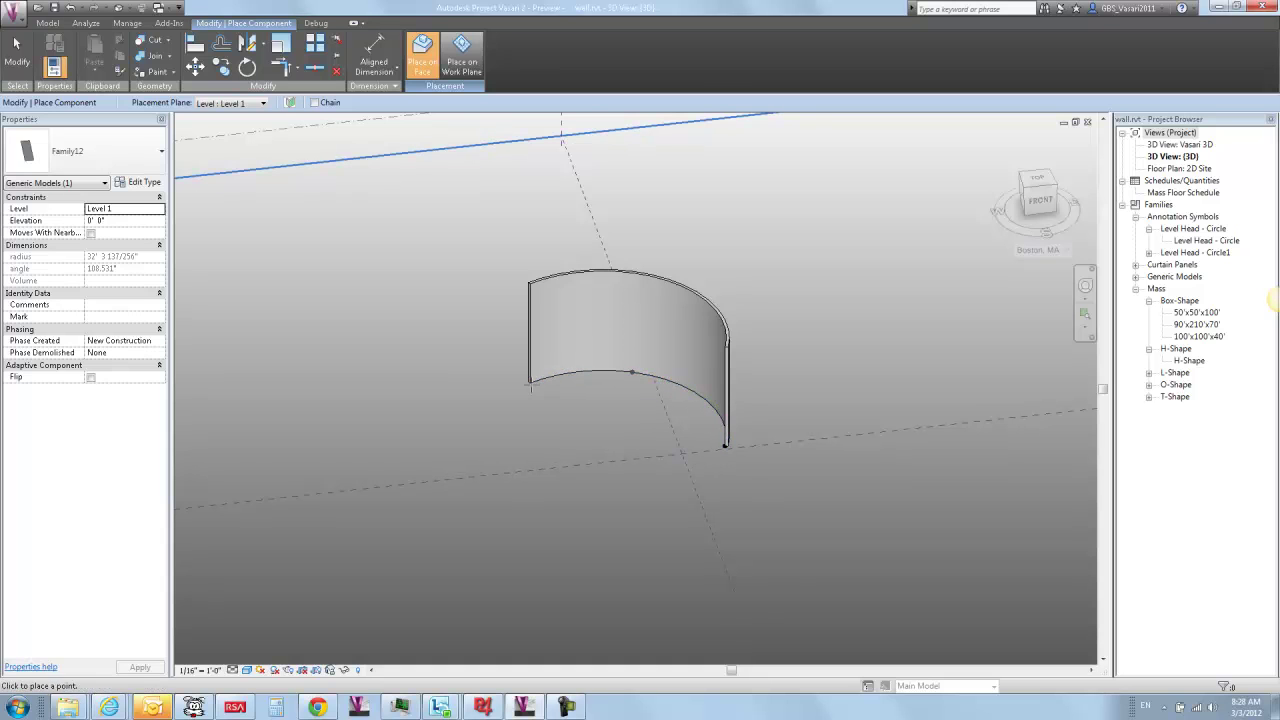
{"action": "left_click", "coordinate": [530, 384]}
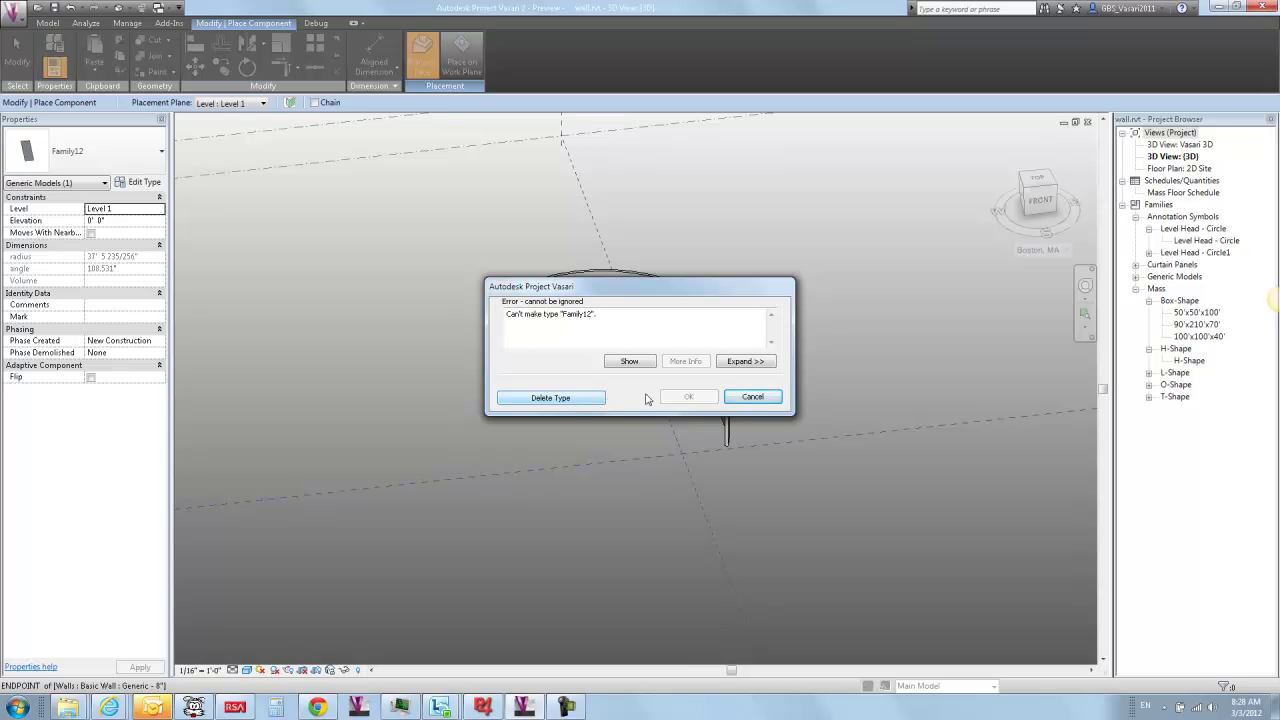
{"action": "left_click", "coordinate": [756, 398]}
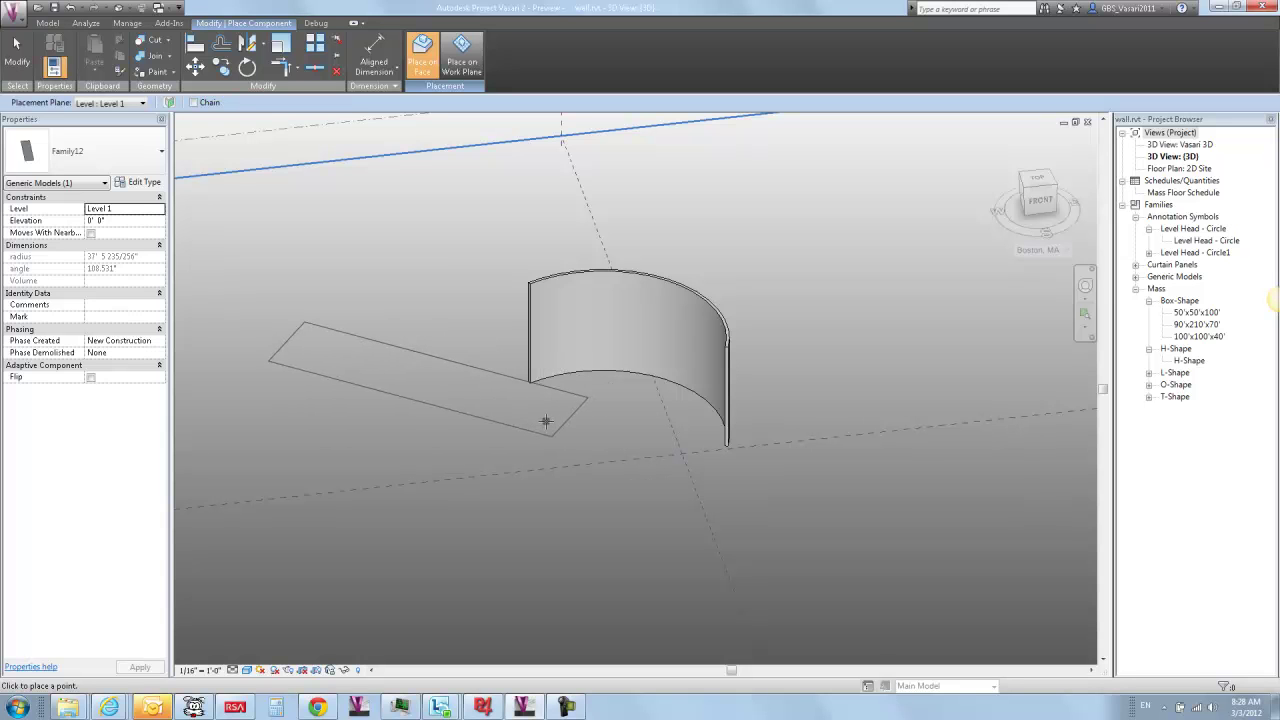
{"action": "key", "text": "Escape"}
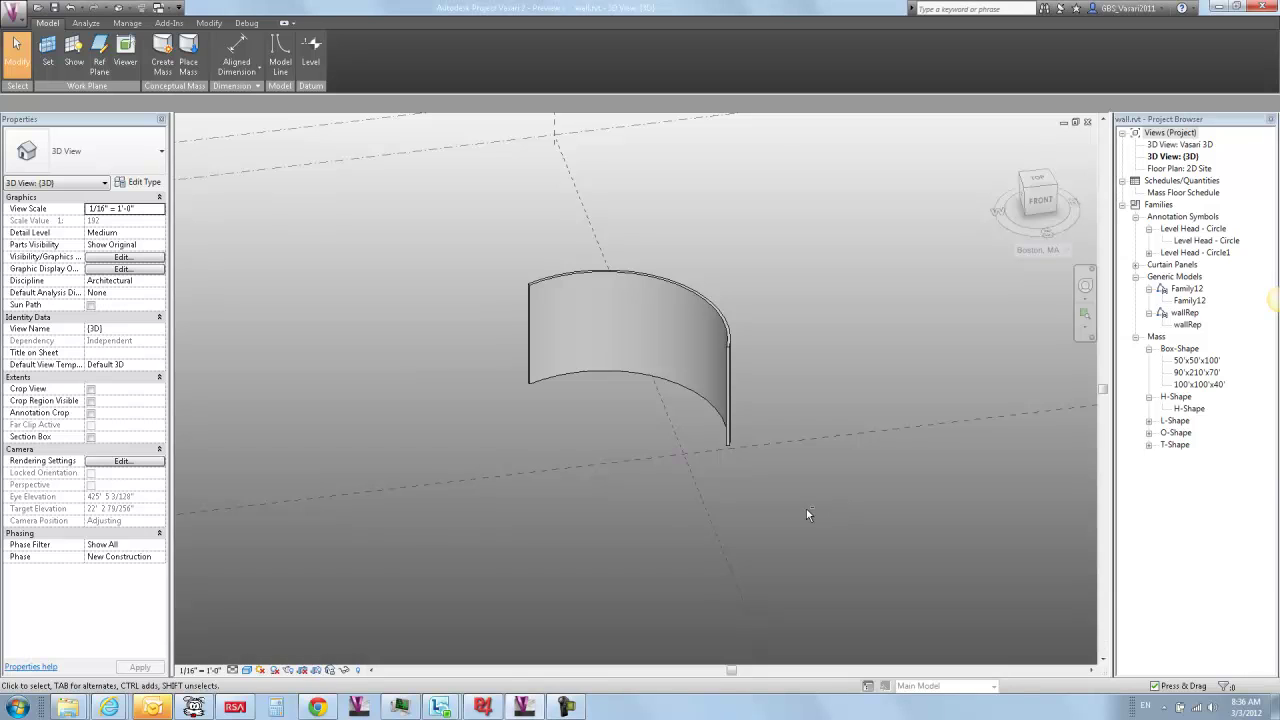
- In the Family12 family, set the orientation of all three adaptive points to Vertical in Family
{"action": "middle_click_drag", "start_coordinate": [808, 514], "coordinate": [786, 502], "text": "shift"}
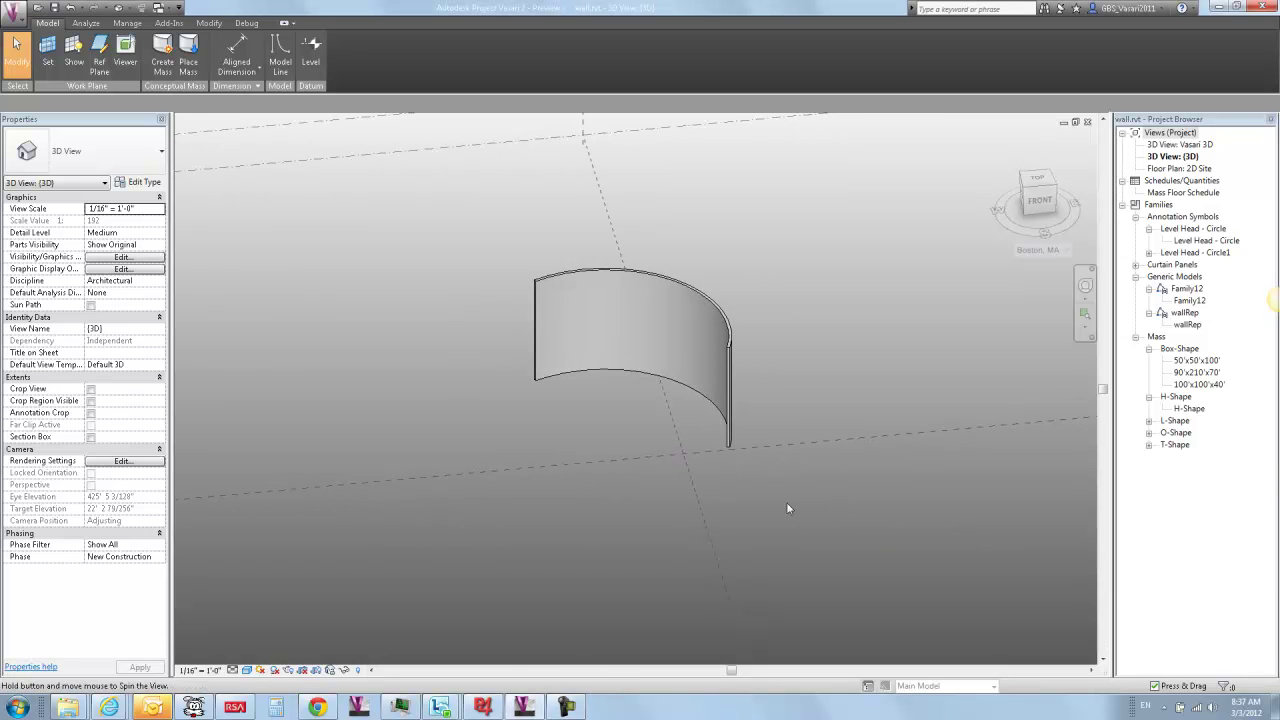
{"action": "key", "text": "ctrl+Tab"}
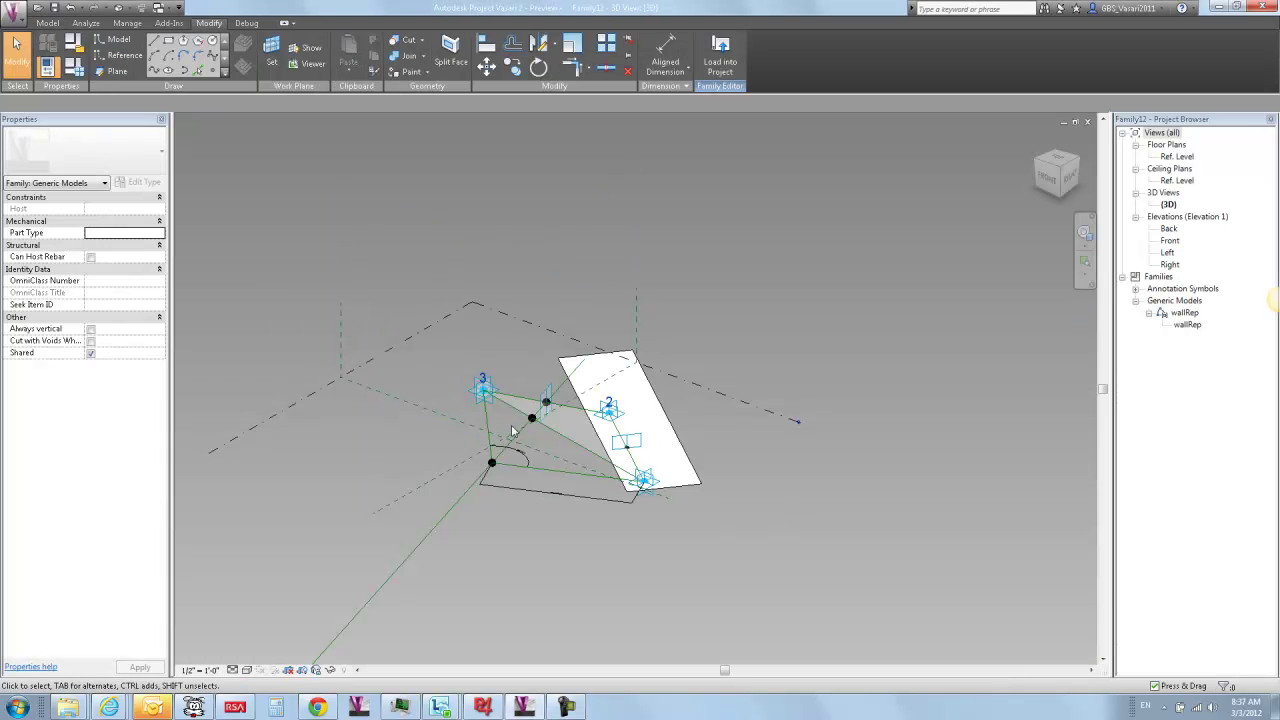
{"action": "left_click", "coordinate": [480, 398]}
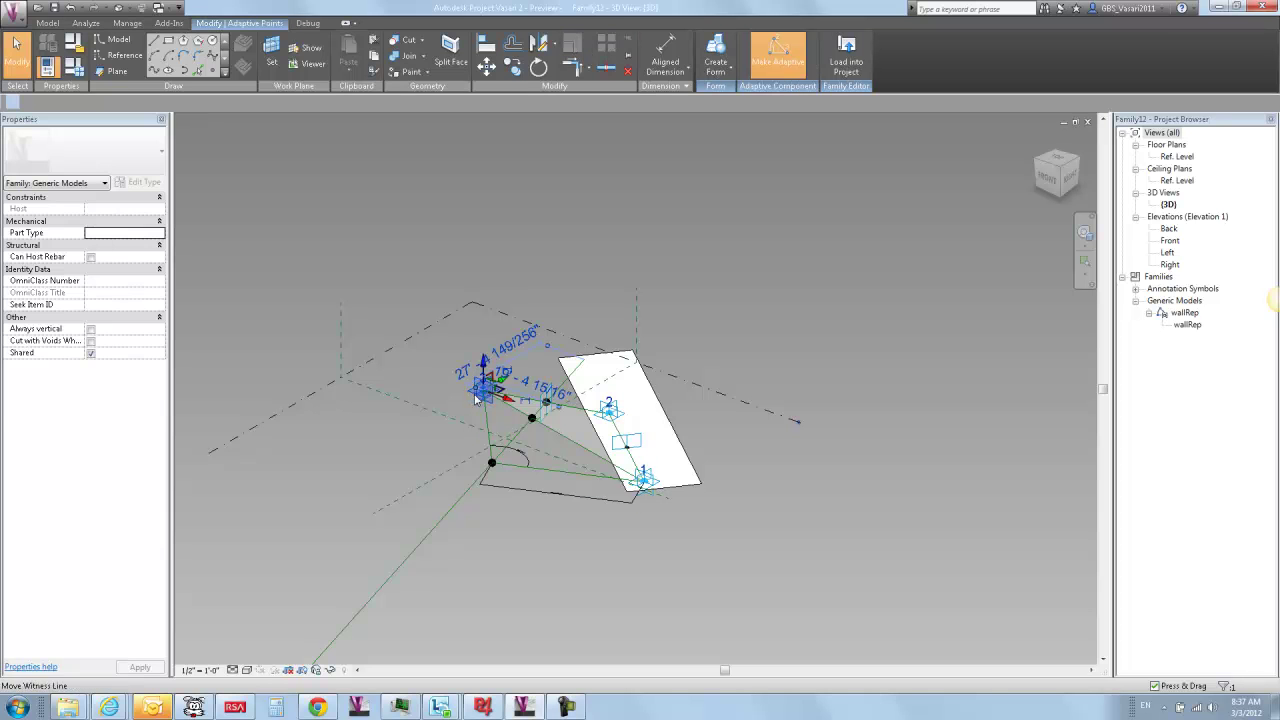
{"action": "left_click", "coordinate": [617, 421], "text": "ctrl"}
{"action": "left_click", "coordinate": [644, 497], "text": "ctrl"}
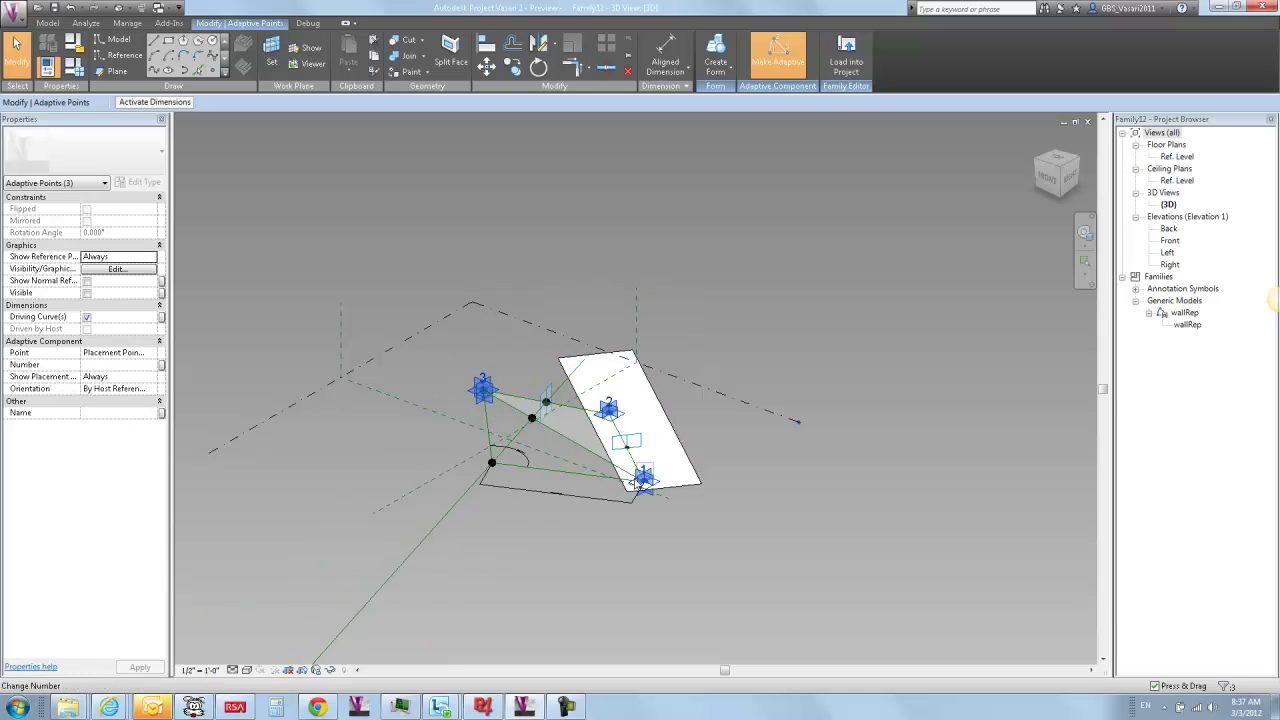
{"action": "left_click", "coordinate": [150, 389]}
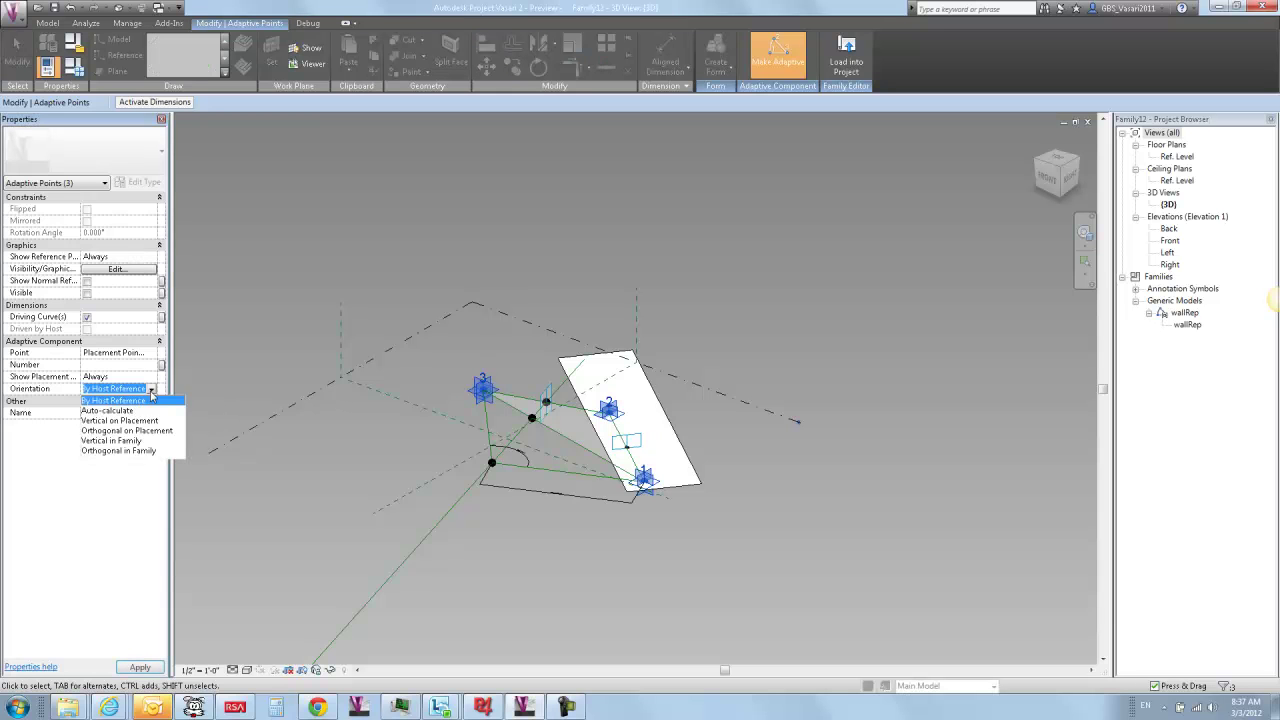
{"action": "left_click", "coordinate": [112, 441]}
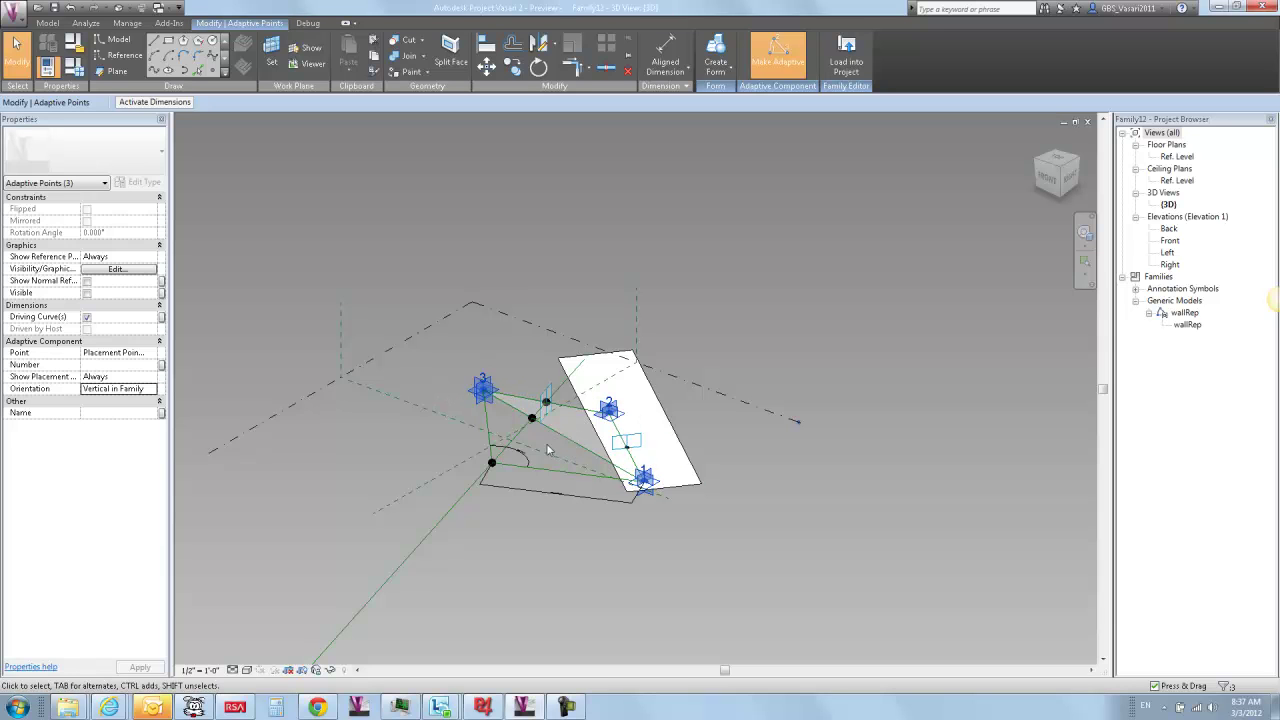
{"action": "left_click", "coordinate": [242, 361]}
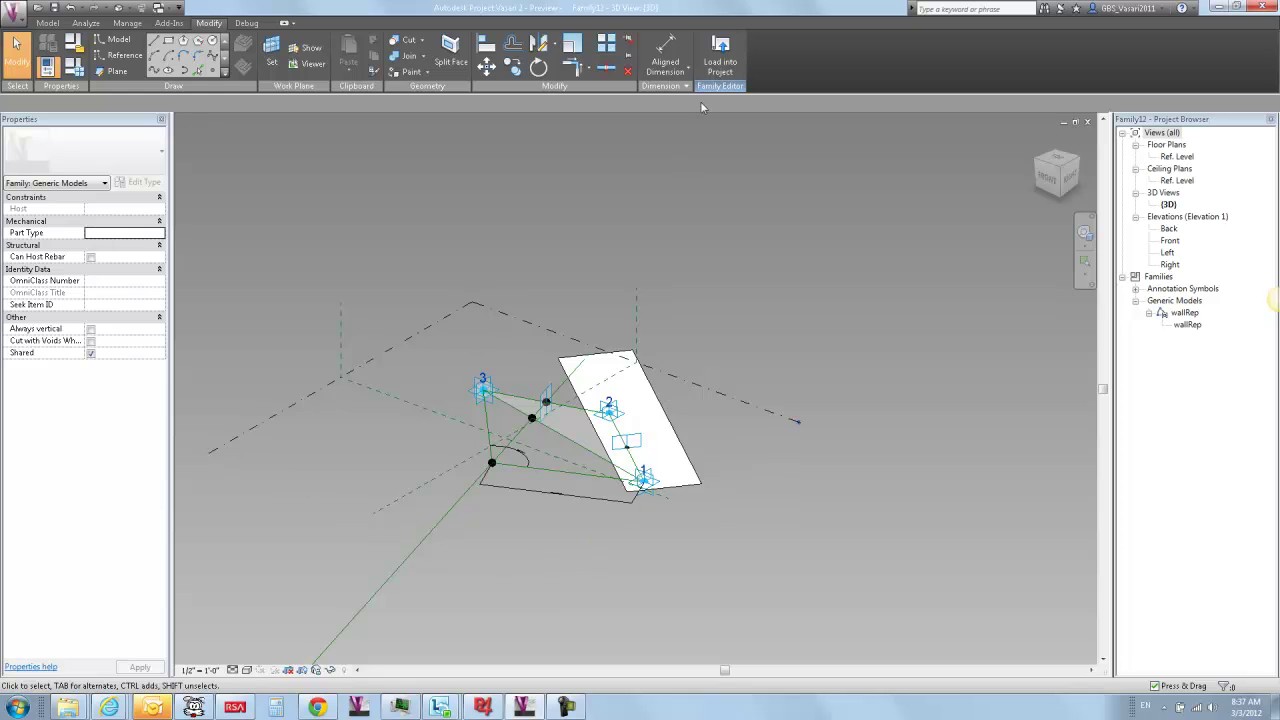
- Reload Family12 into wall.rvt, overwriting the existing version and its parameter values
{"action": "left_click", "coordinate": [720, 50]}
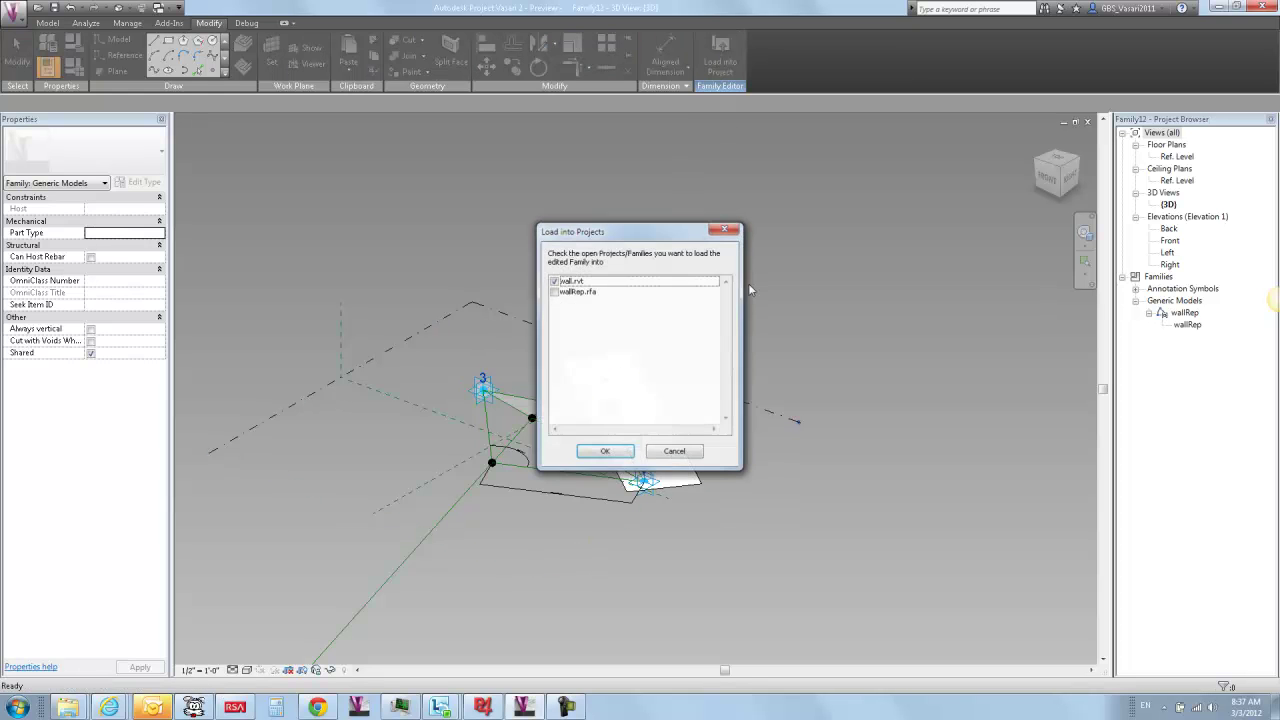
{"action": "left_click", "coordinate": [592, 452]}
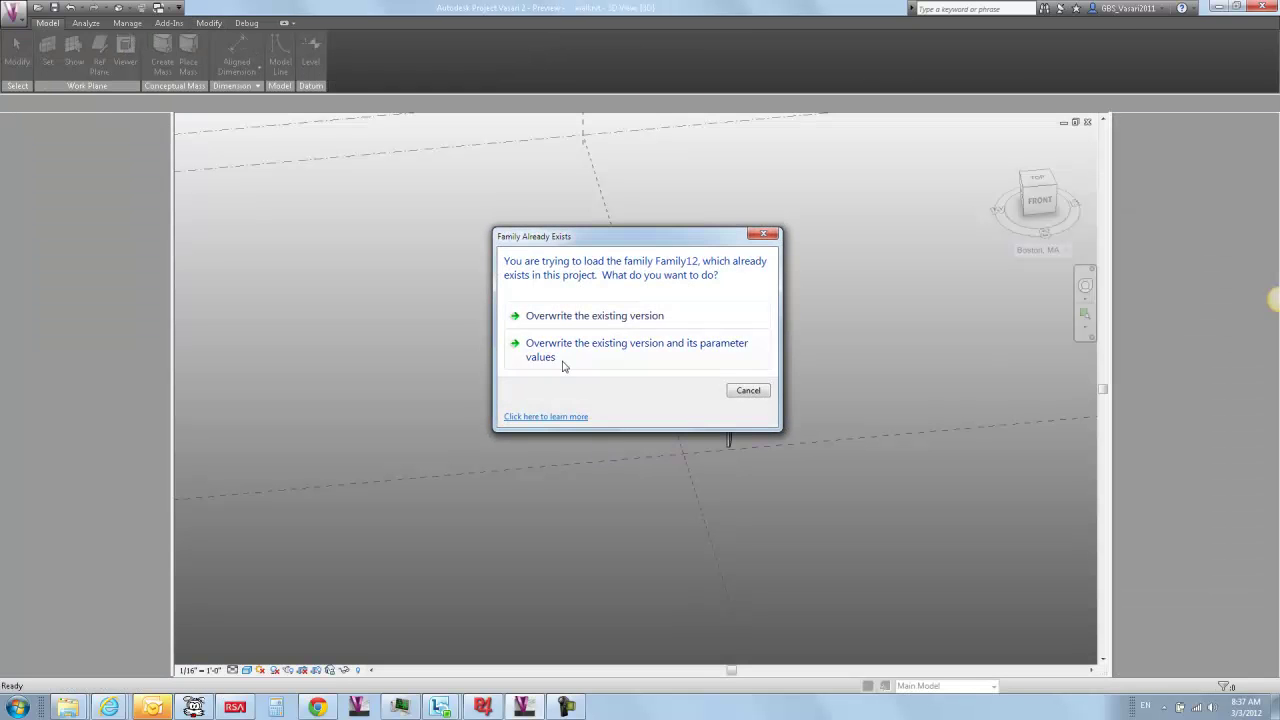
{"action": "left_click", "coordinate": [562, 365]}
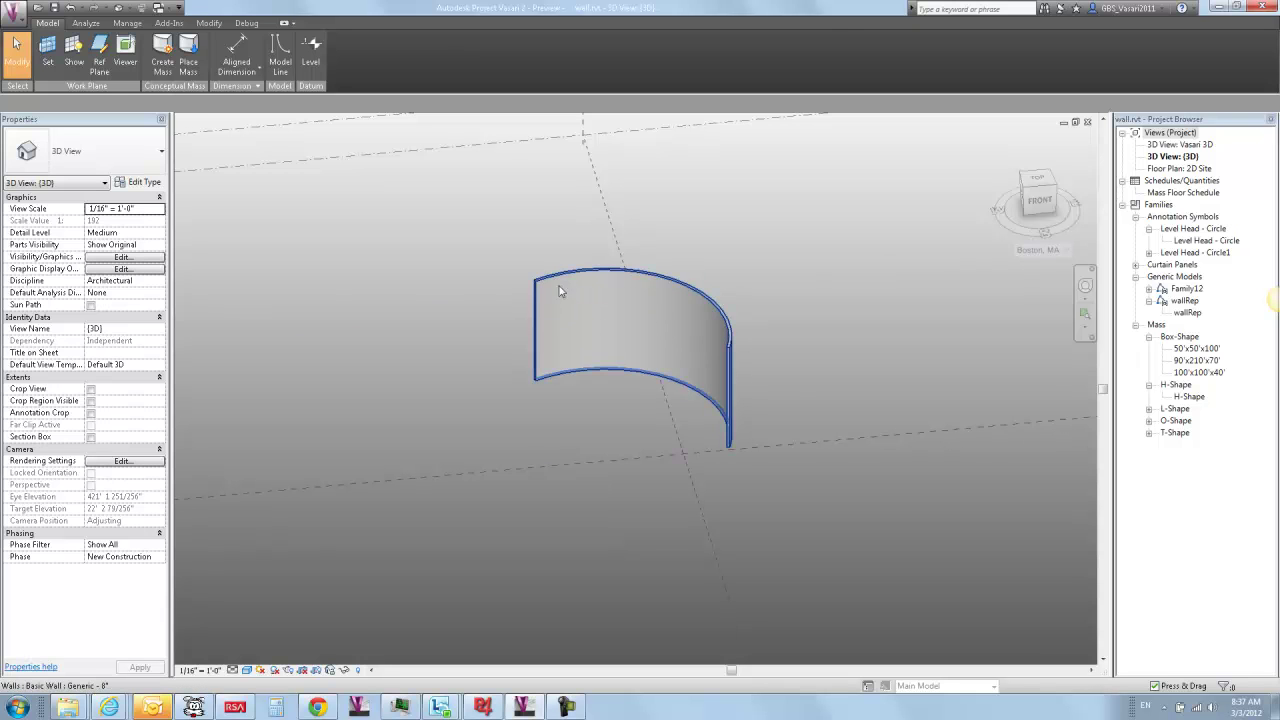
{"action": "left_click", "coordinate": [1188, 313]}
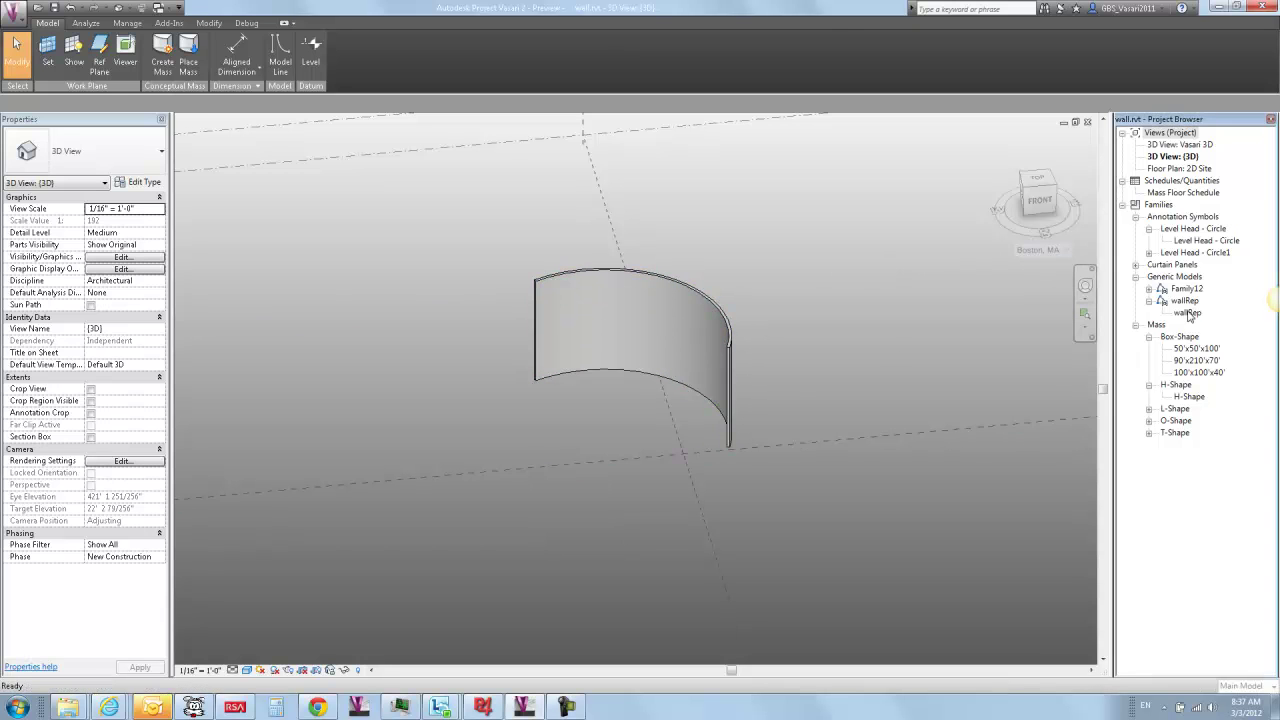
{"action": "left_click_drag", "start_coordinate": [1195, 318], "coordinate": [918, 355]}
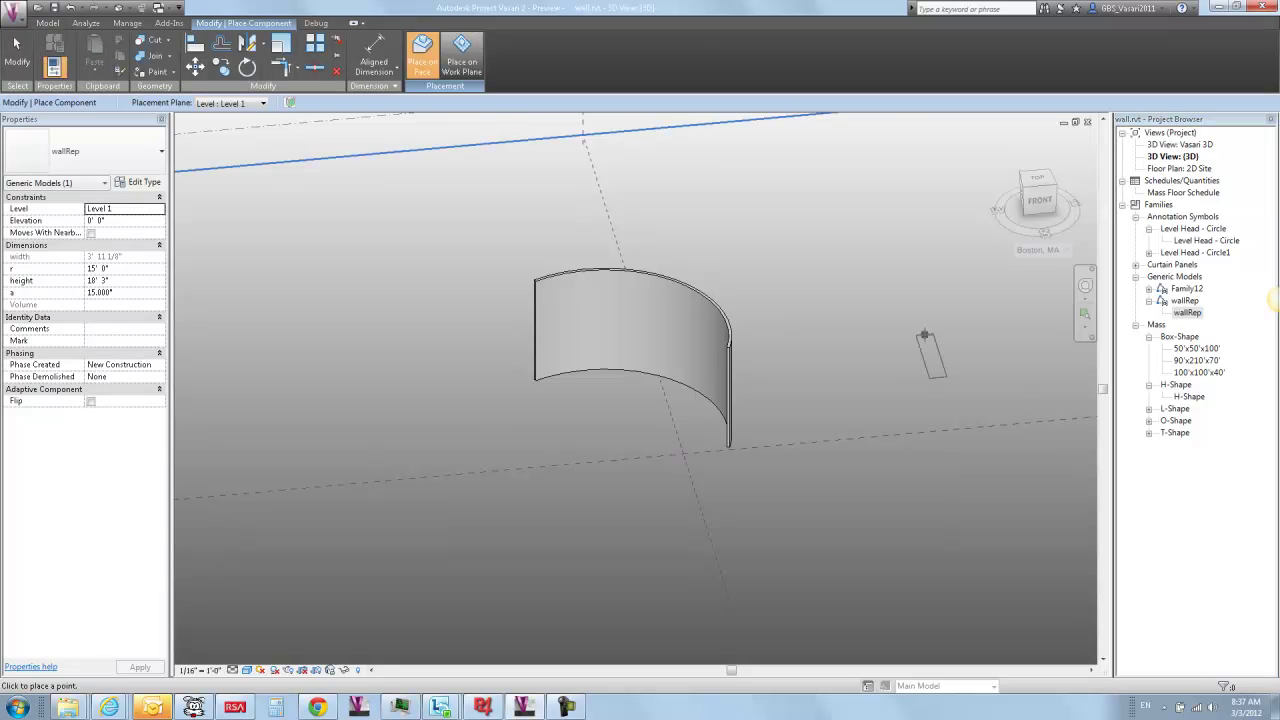
{"action": "key", "text": "Escape"}
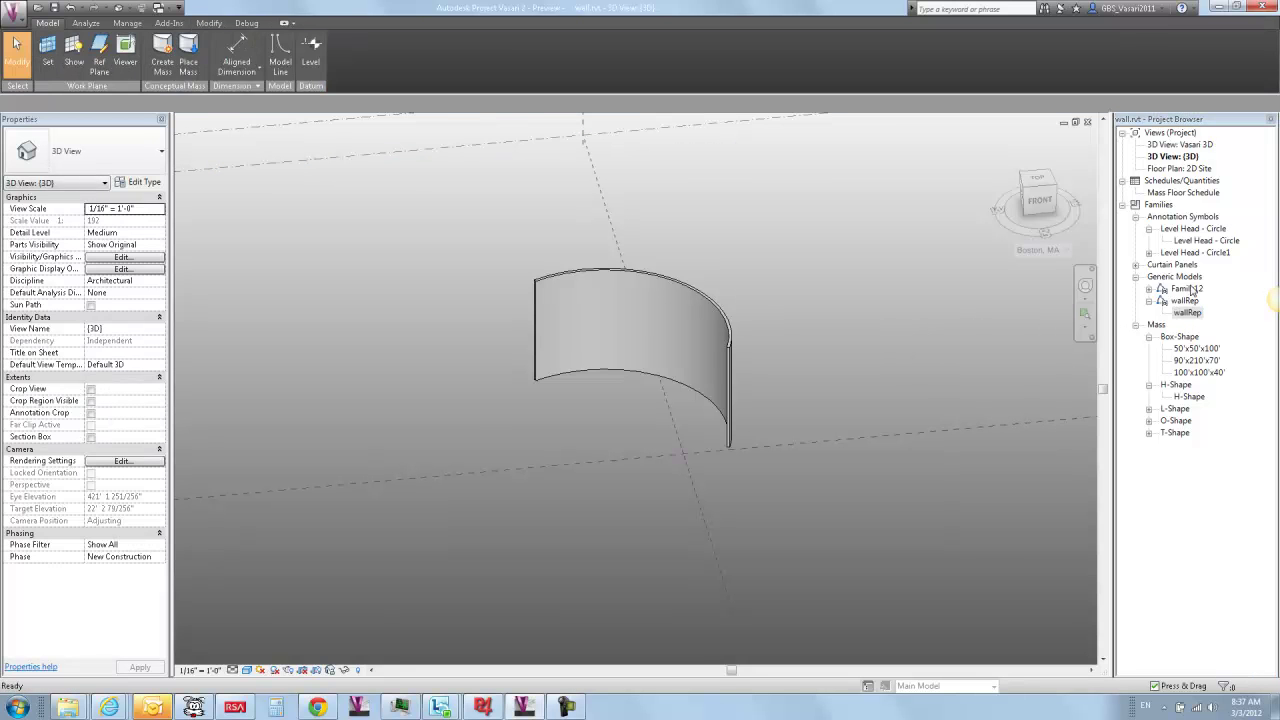
- Place a Family12 component along the curved wall's base edge, with points at both wall ends and one in between
{"action": "left_click", "coordinate": [1190, 289]}
{"action": "left_click", "coordinate": [1150, 290]}
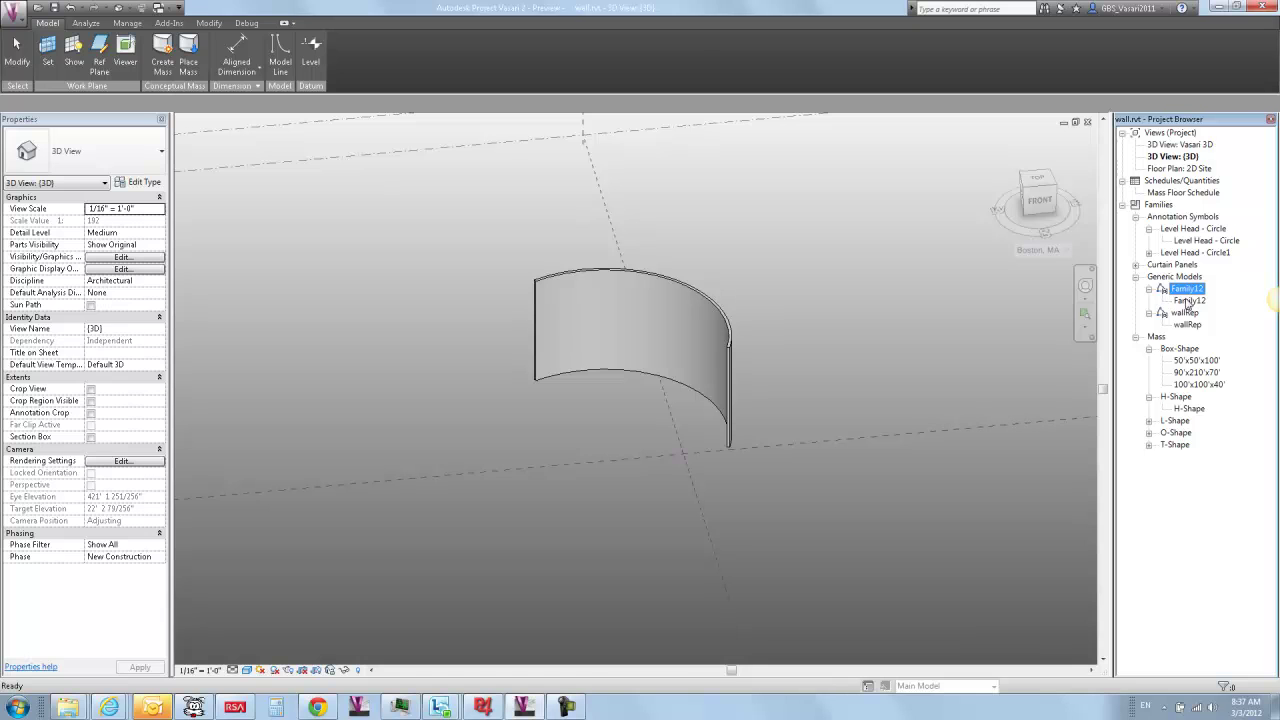
{"action": "left_click", "coordinate": [1188, 301]}
{"action": "left_click_drag", "start_coordinate": [1188, 301], "coordinate": [847, 410]}
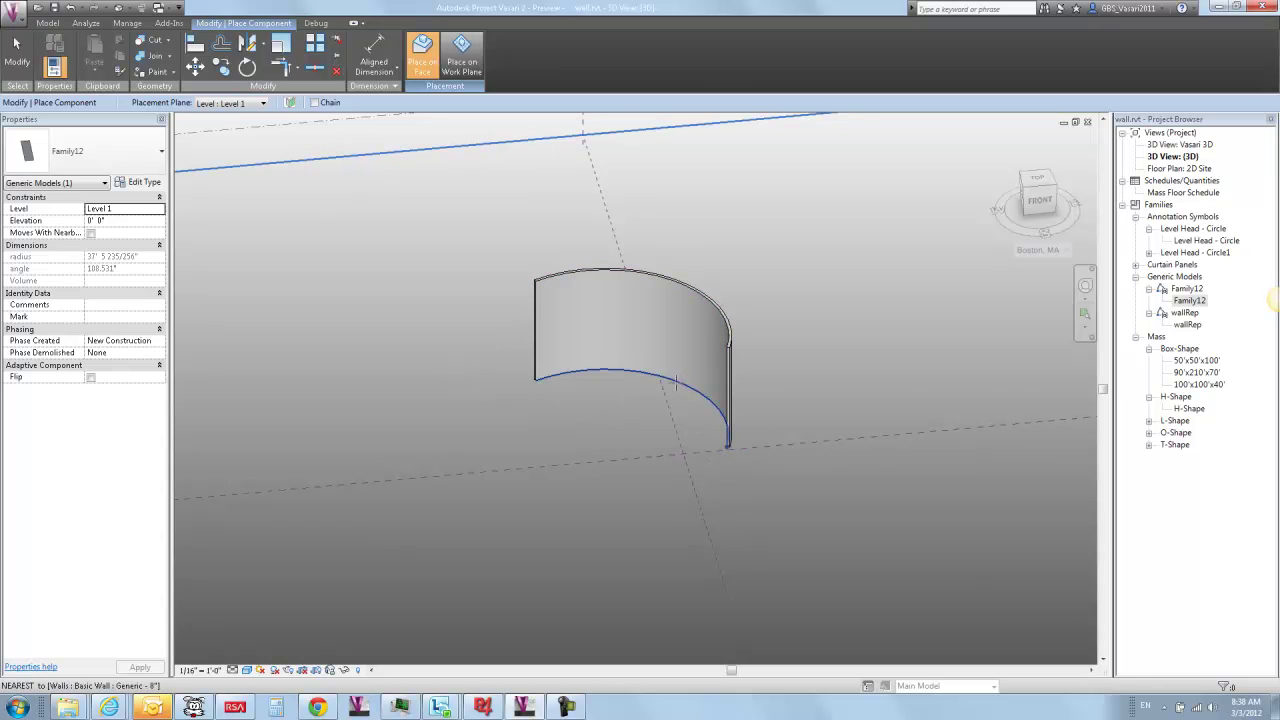
{"action": "left_click", "coordinate": [679, 385]}
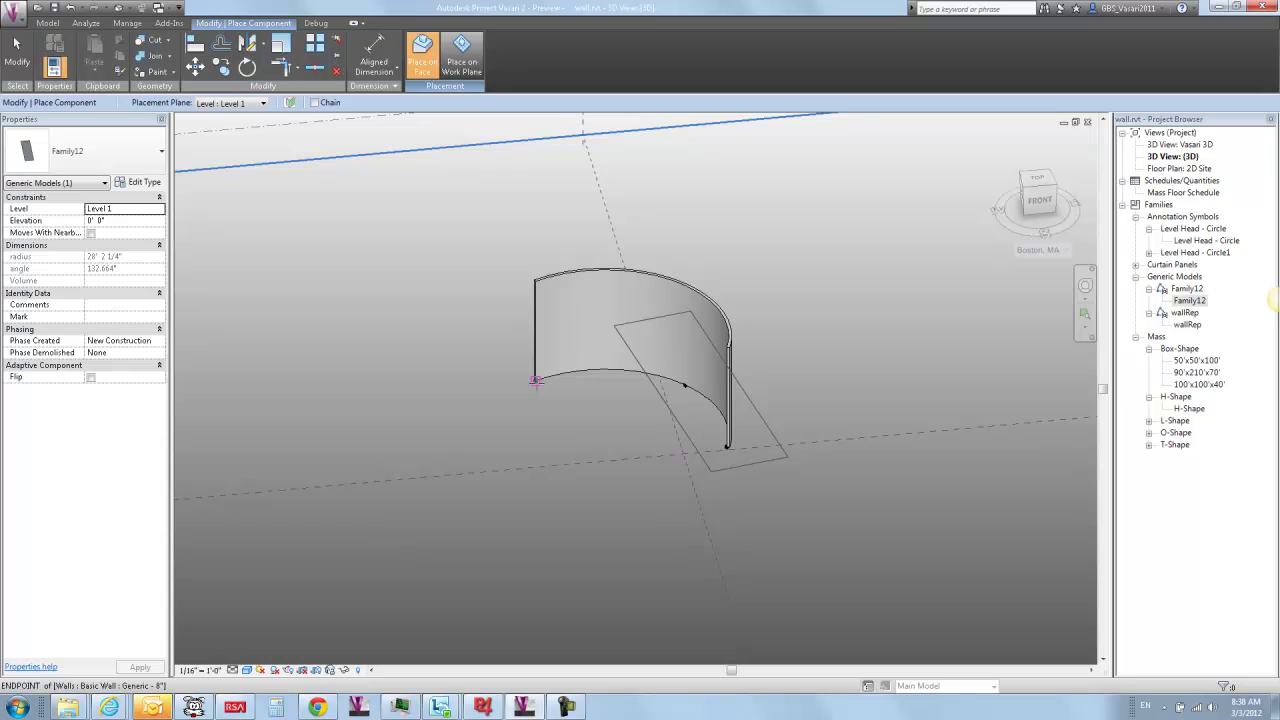
{"action": "left_click", "coordinate": [536, 380]}
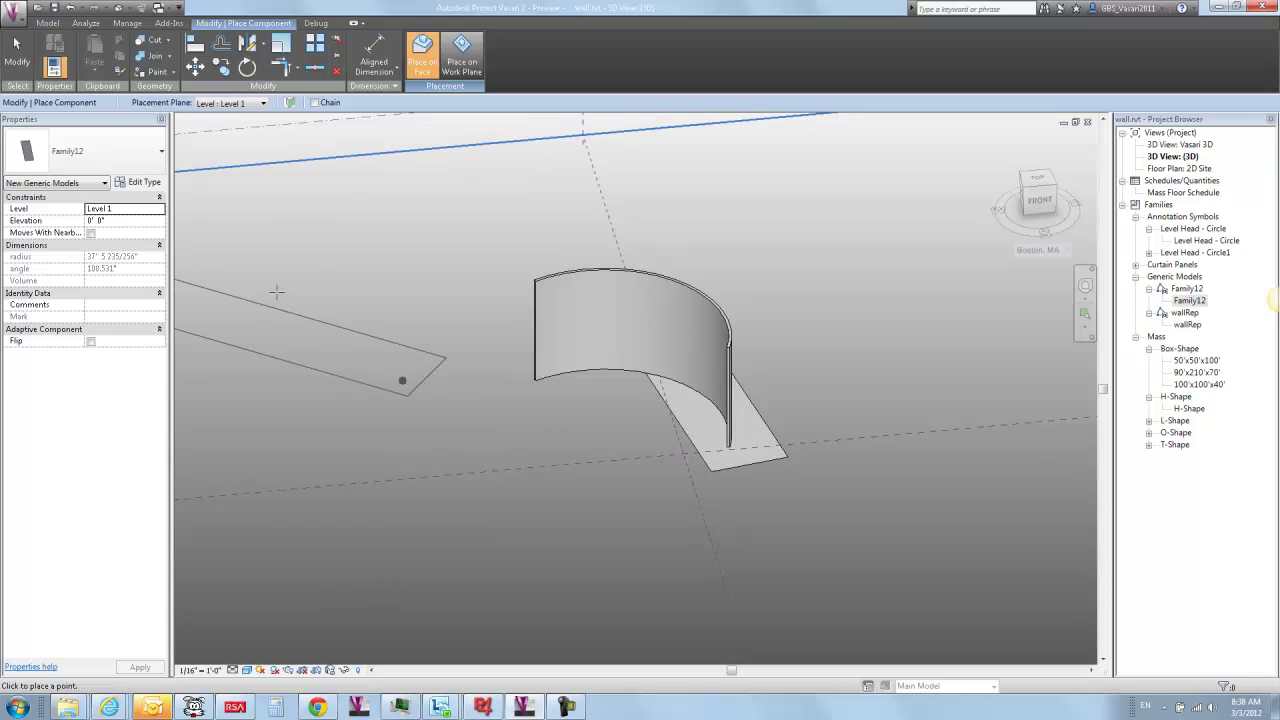
{"action": "left_click", "coordinate": [17, 52]}
- Examine the placed flat panel against the curved wall from several angles
{"action": "middle_click_drag", "start_coordinate": [620, 455], "coordinate": [569, 534], "text": "shift"}
{"action": "left_click", "coordinate": [763, 358]}
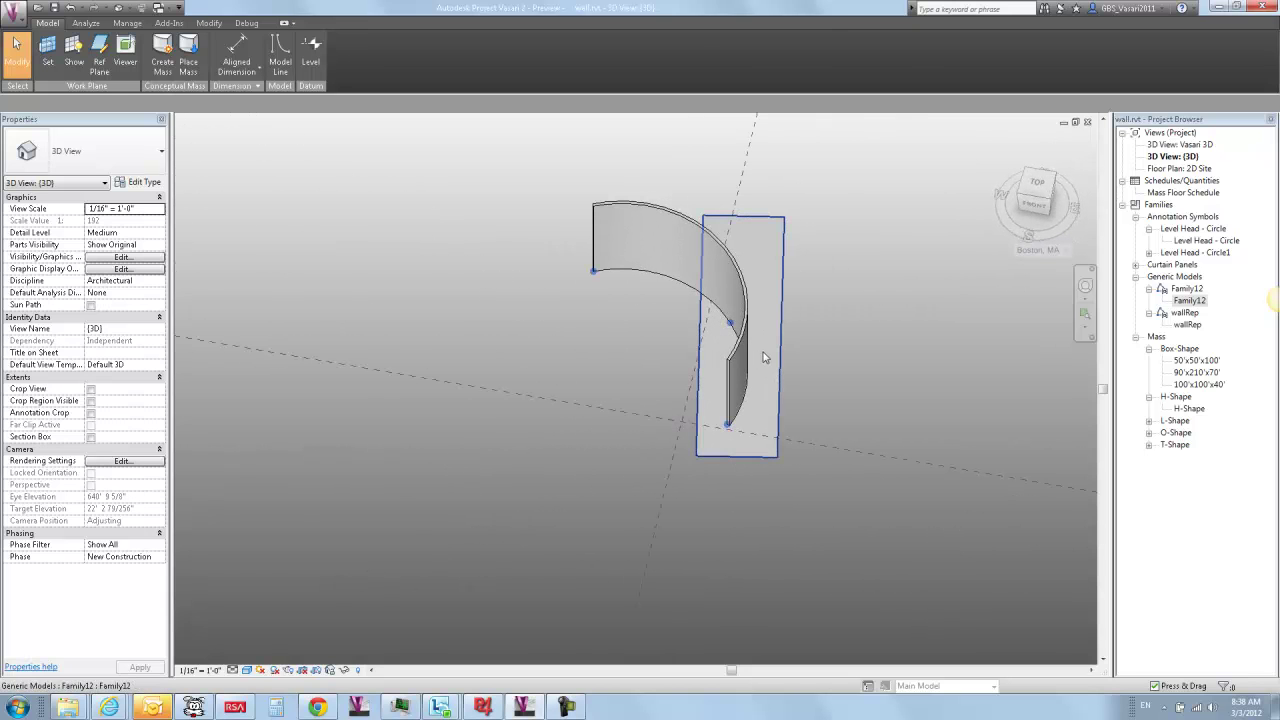
{"action": "left_click", "coordinate": [614, 262]}
{"action": "left_click", "coordinate": [614, 262]}
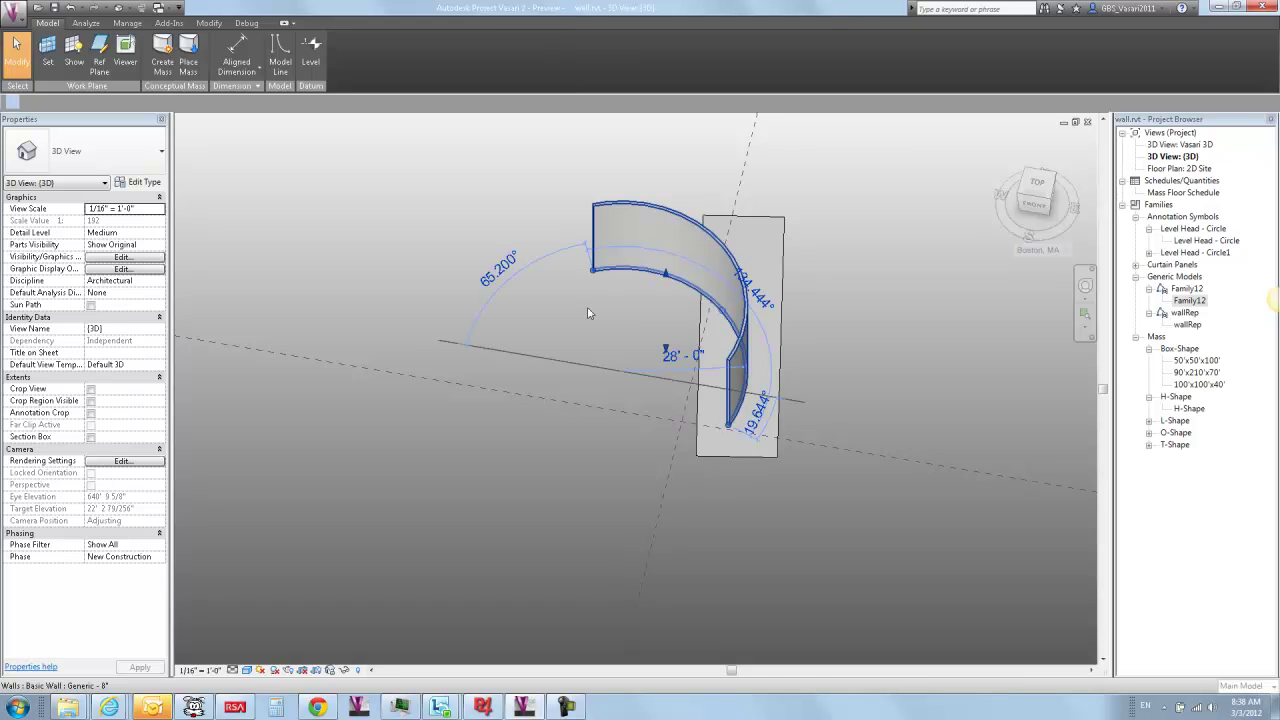
{"action": "middle_click_drag", "start_coordinate": [551, 323], "coordinate": [584, 294], "text": "shift"}
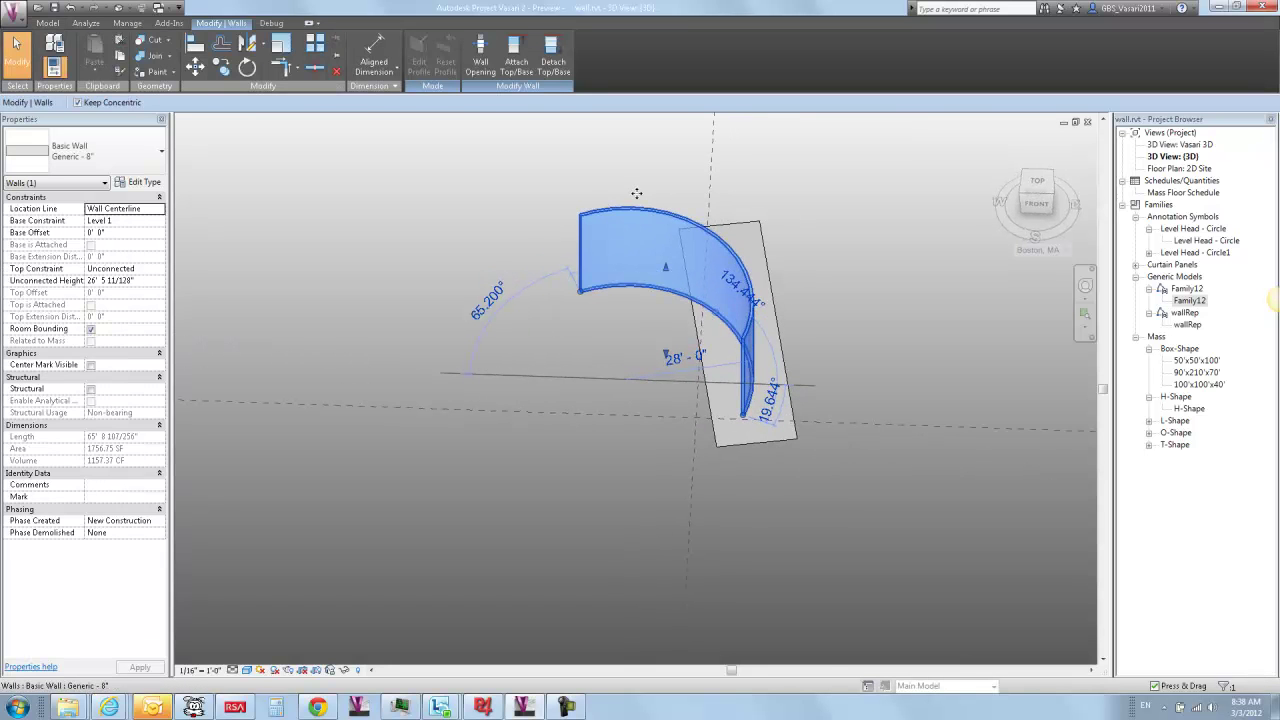
{"action": "left_click", "coordinate": [550, 467]}
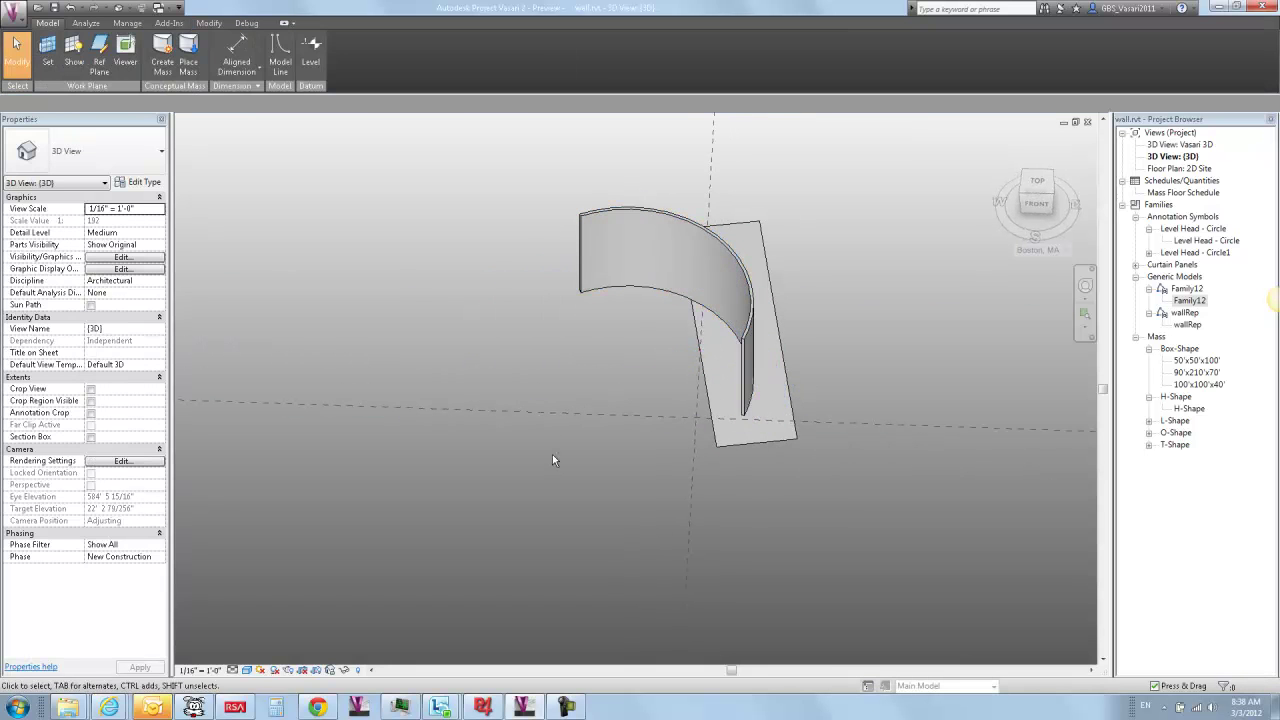
{"action": "middle_click_drag", "start_coordinate": [552, 454], "coordinate": [594, 451], "text": "shift"}
- Add an aligned dimension between the flat panel's two short edges to show its length
{"action": "left_click", "coordinate": [236, 55]}
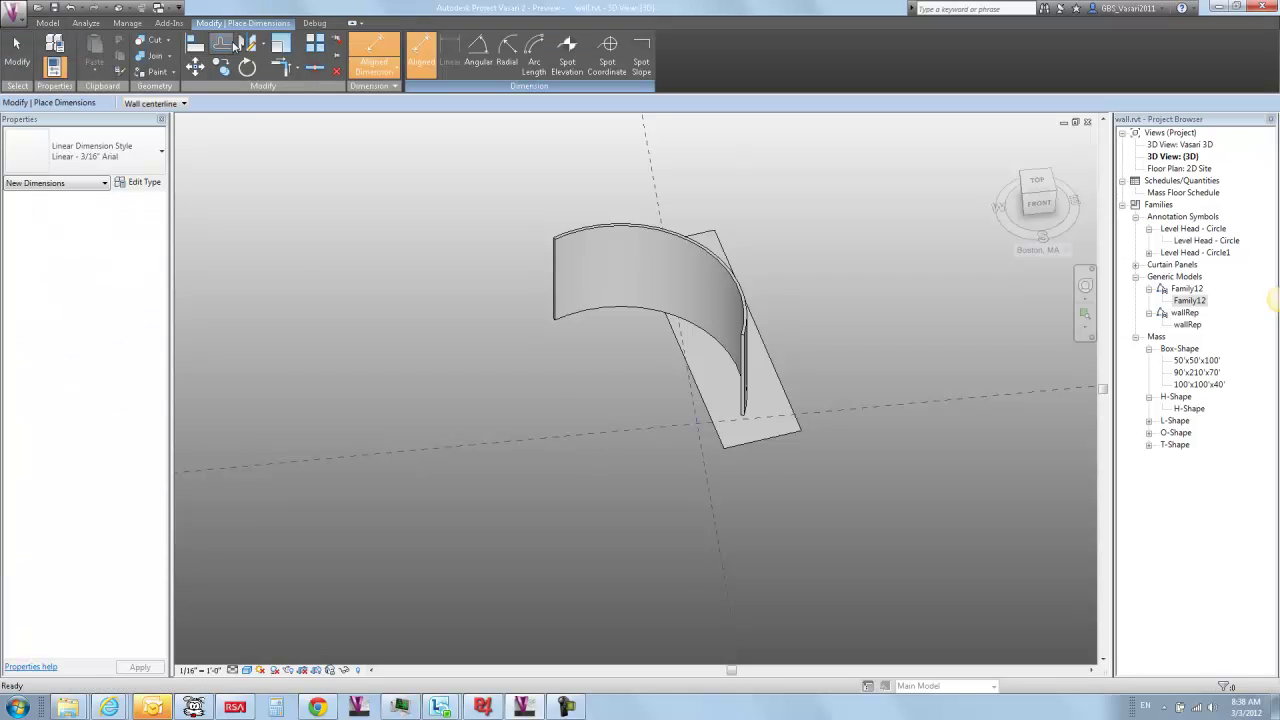
{"action": "left_click", "coordinate": [760, 442]}
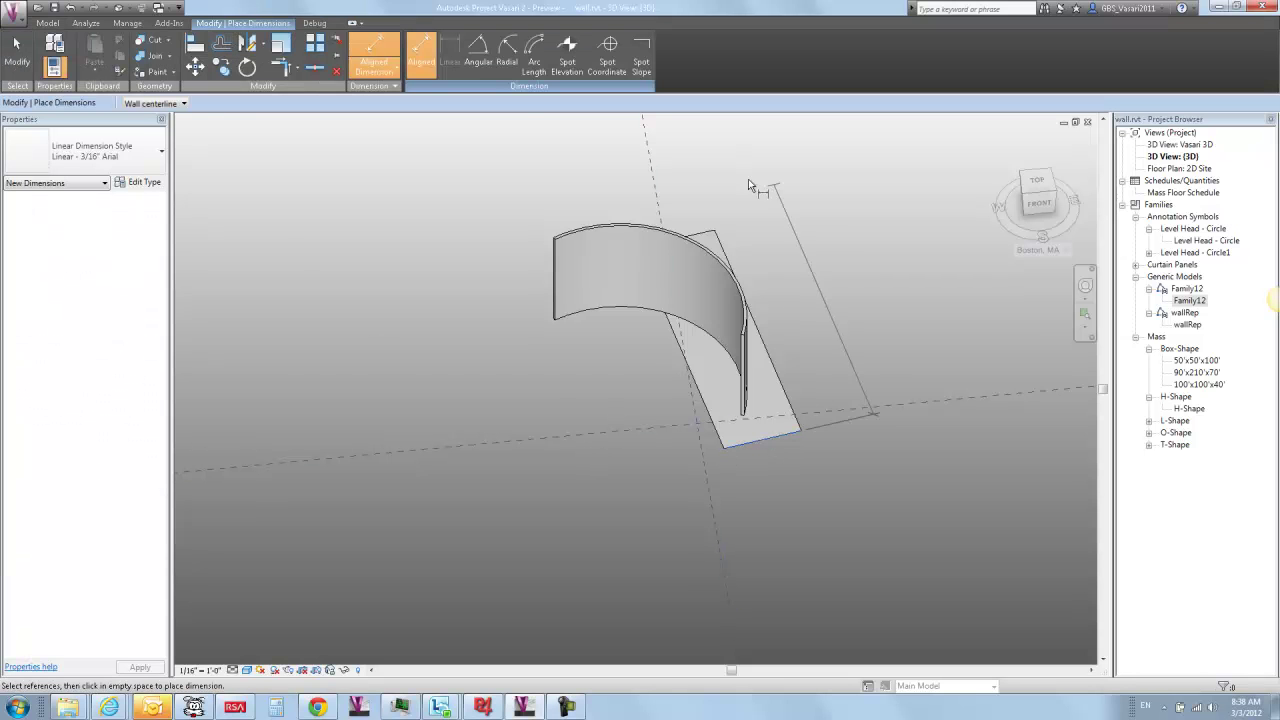
{"action": "left_click", "coordinate": [710, 237]}
{"action": "left_click", "coordinate": [457, 362]}
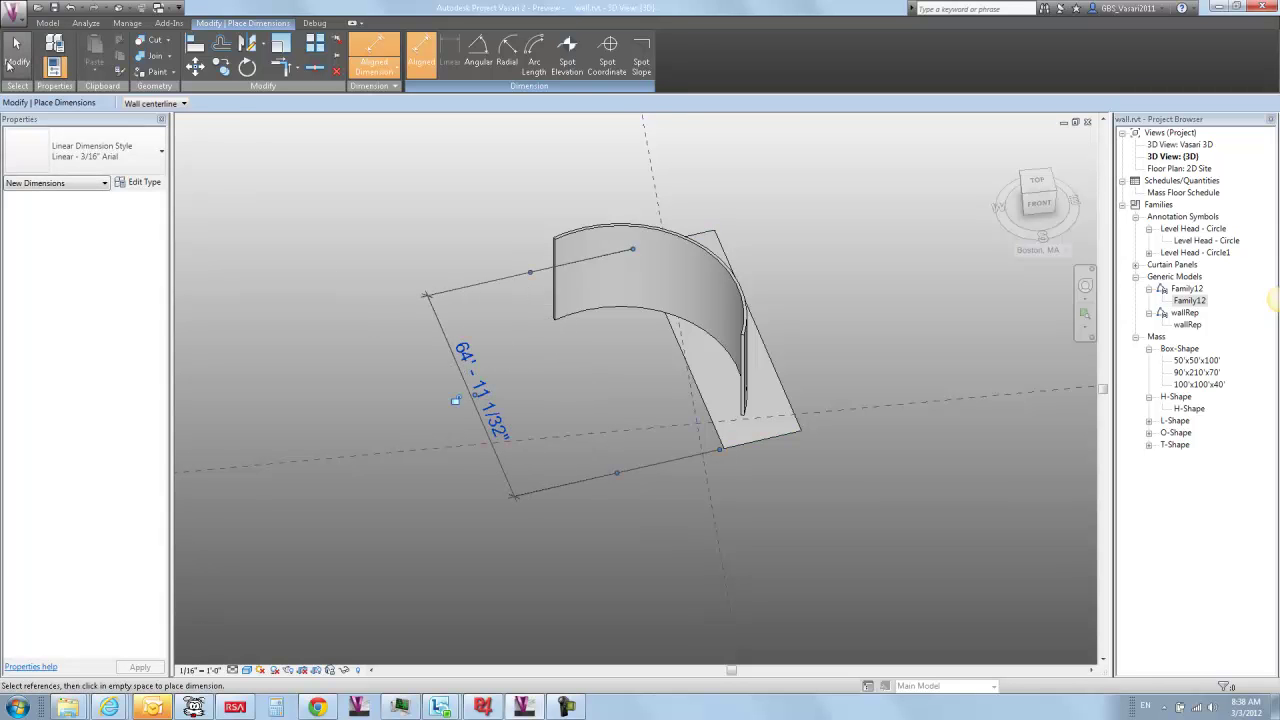
{"action": "key", "text": "Escape"}
{"action": "key", "text": "Escape"}
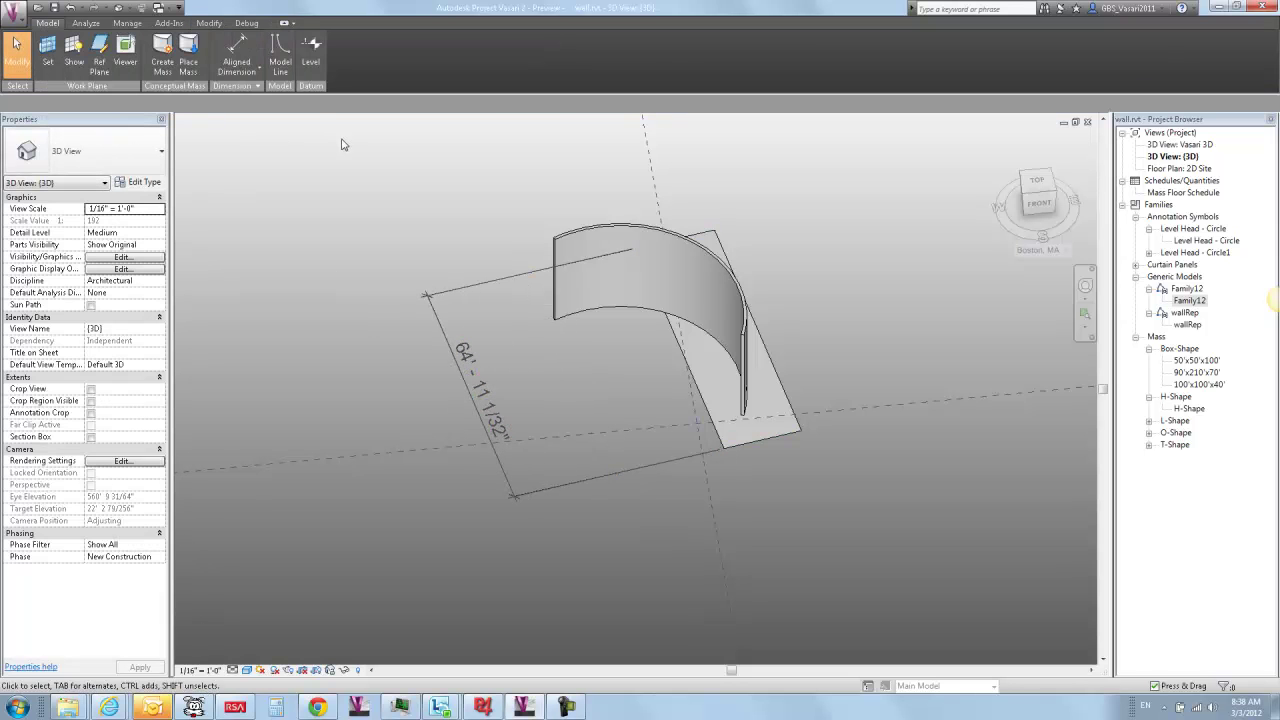
- Add an arc length dimension along the curved wall's inner base edge, from one wall end to the other
{"action": "left_click", "coordinate": [252, 85]}
{"action": "left_click", "coordinate": [268, 200]}
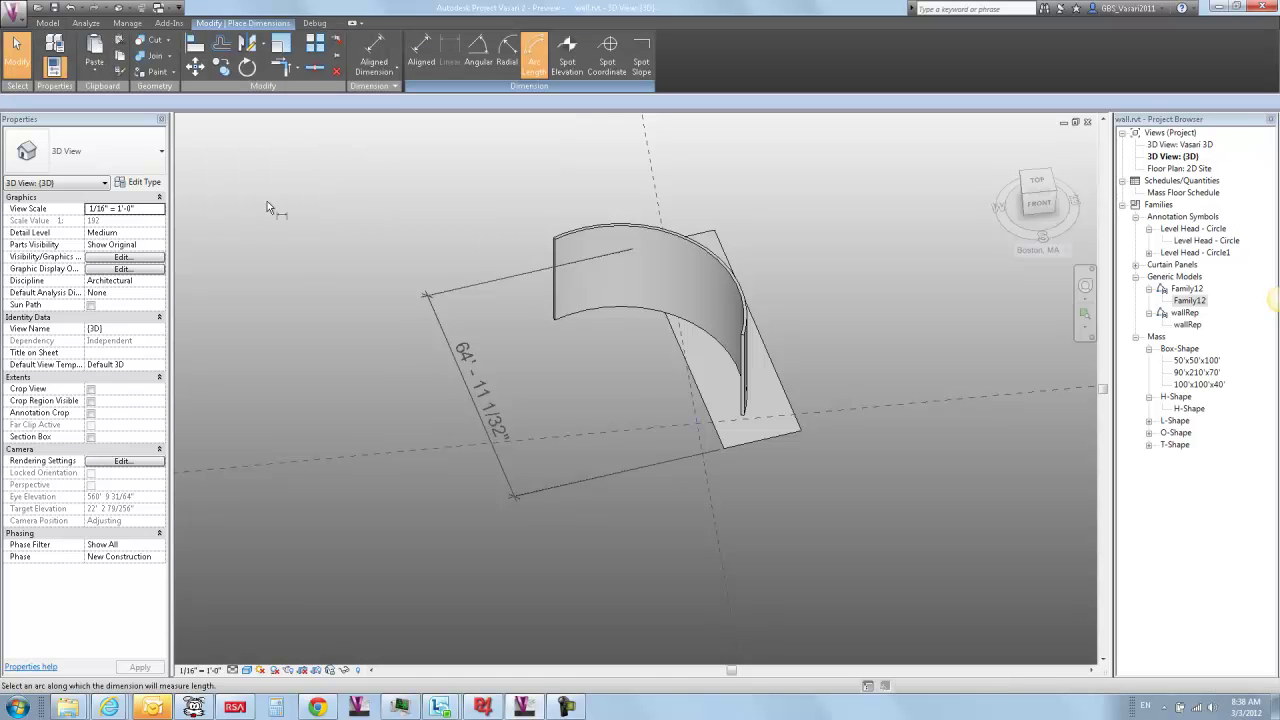
{"action": "left_click", "coordinate": [561, 323]}
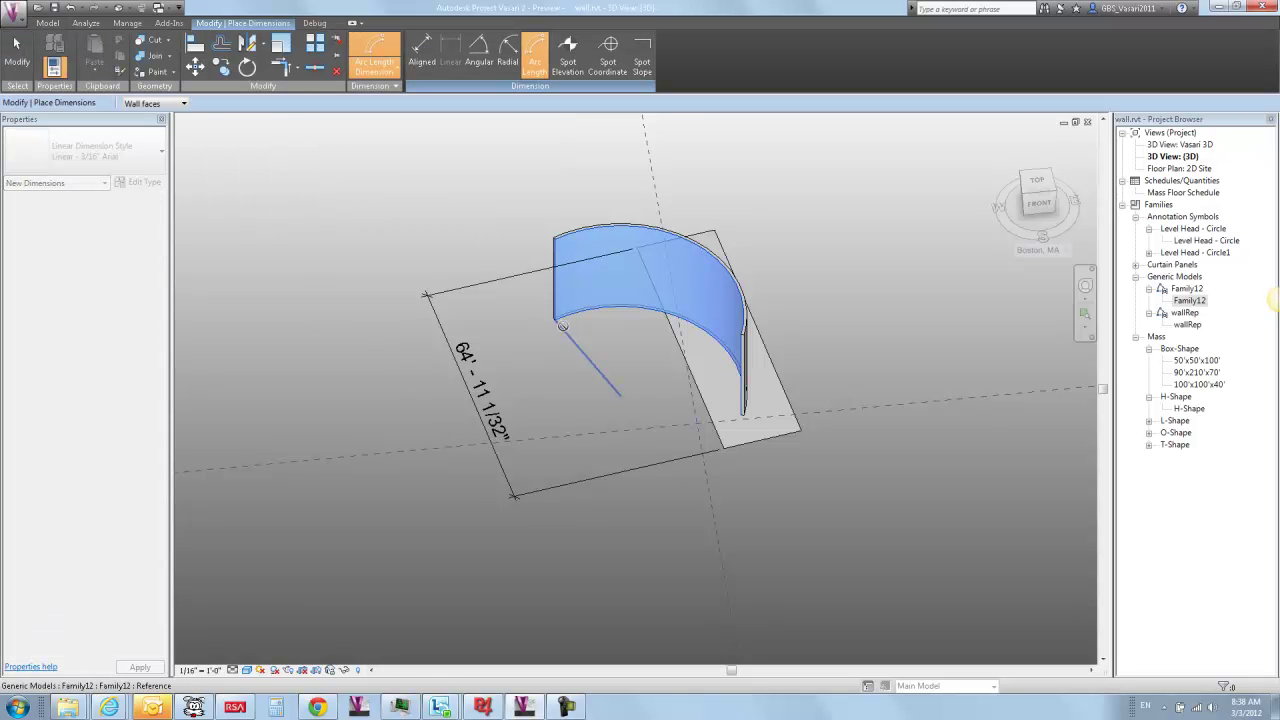
{"action": "left_click", "coordinate": [736, 411]}
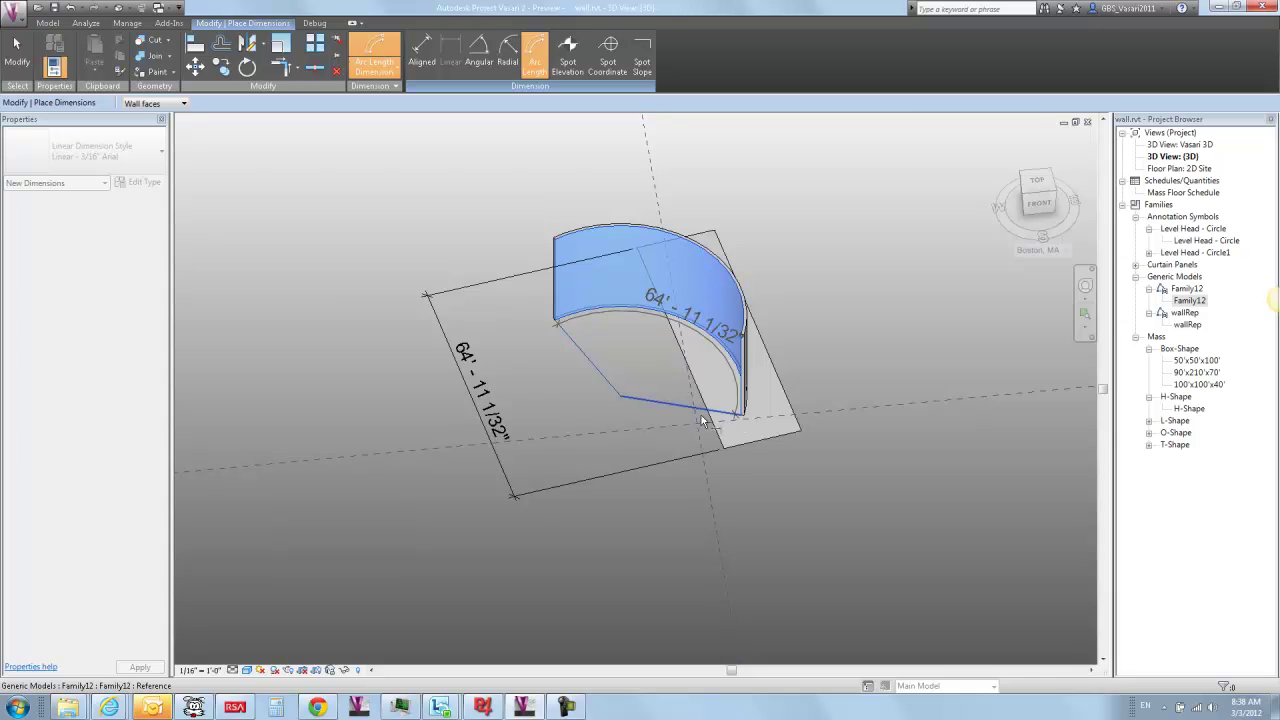
{"action": "left_click", "coordinate": [644, 340]}
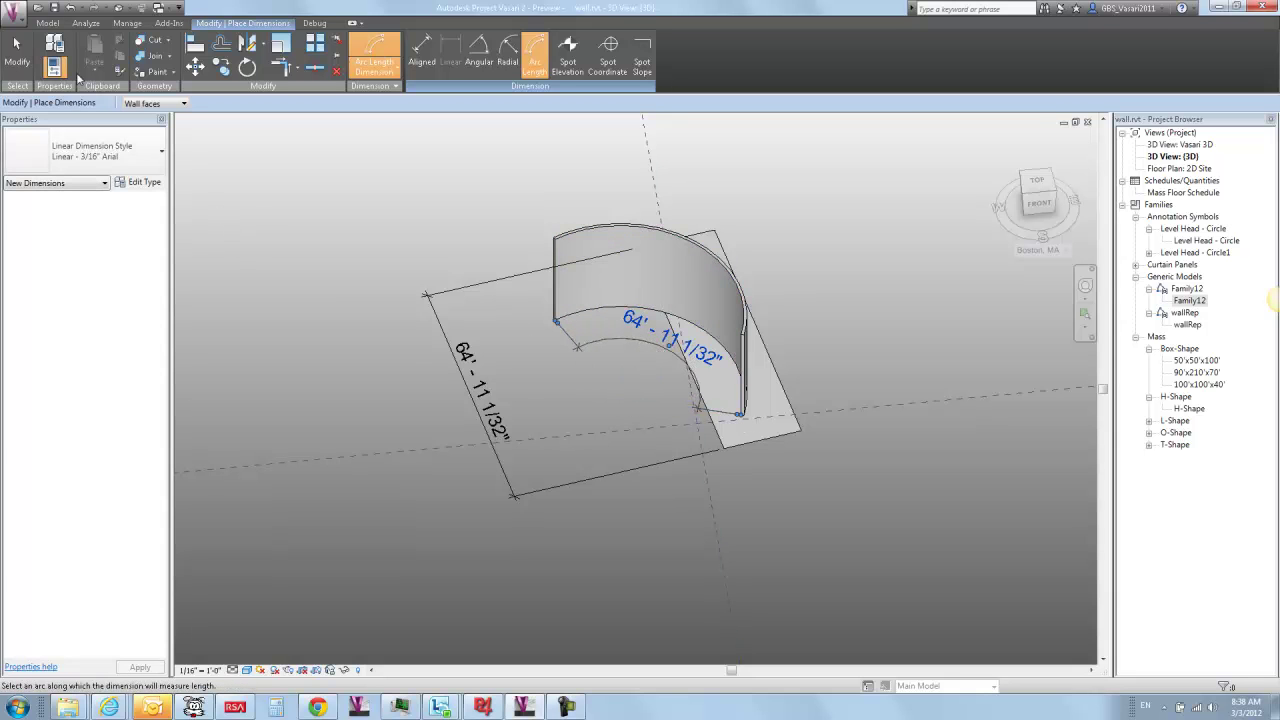
{"action": "left_click", "coordinate": [17, 52]}
- Shorten the curved wall from its free end to an arc length of about 51' 5" and check the panel's radius and angle
{"action": "middle_click_drag", "start_coordinate": [334, 286], "coordinate": [381, 311], "text": "shift"}
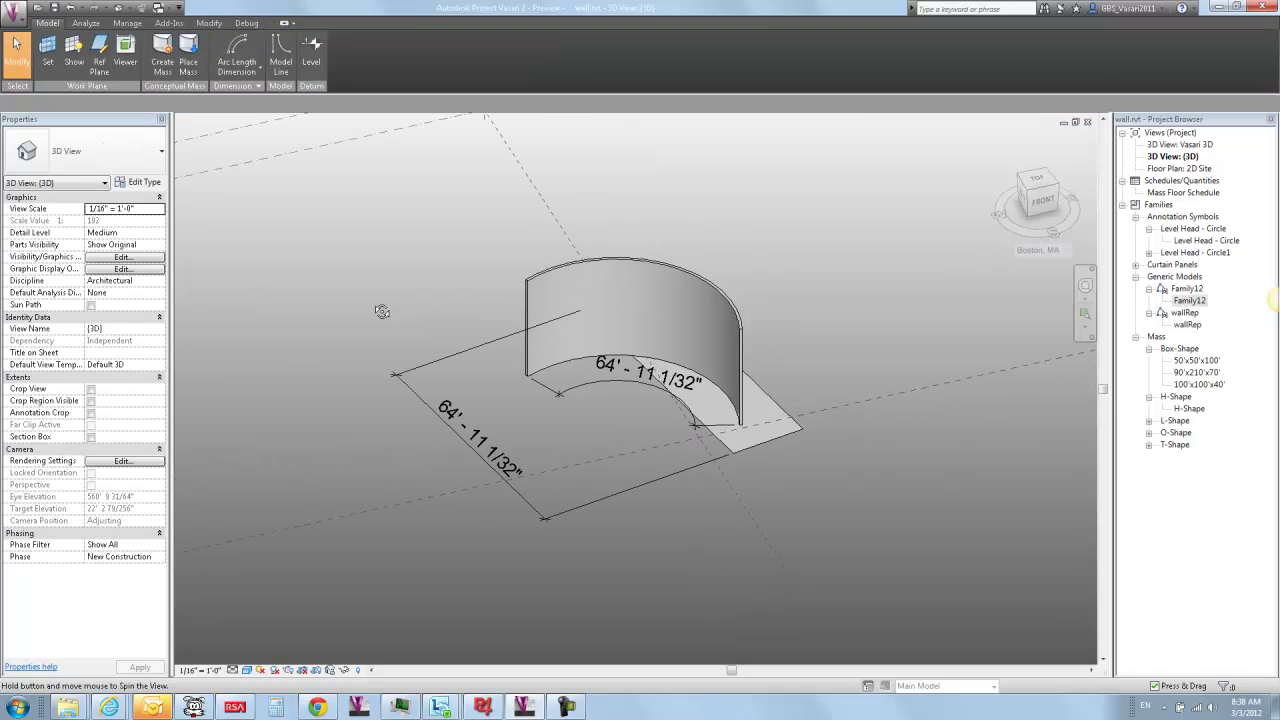
{"action": "left_click", "coordinate": [541, 366]}
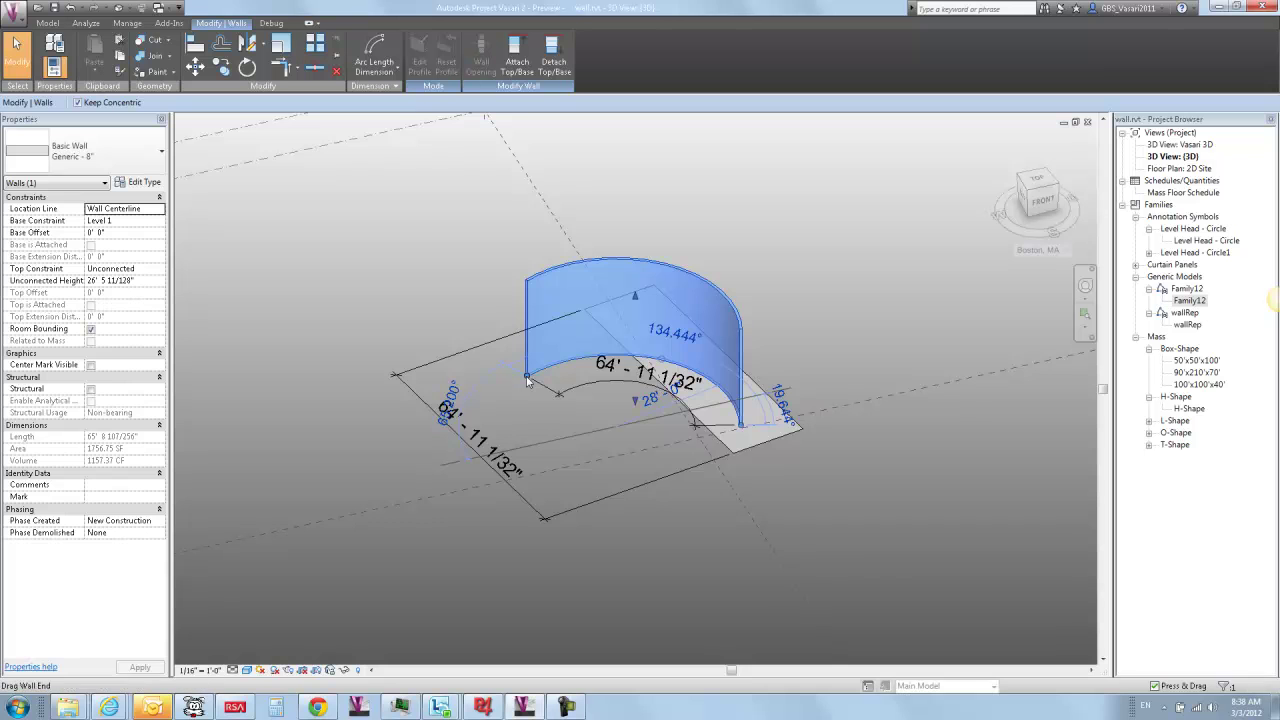
{"action": "left_click_drag", "start_coordinate": [530, 372], "coordinate": [578, 356]}
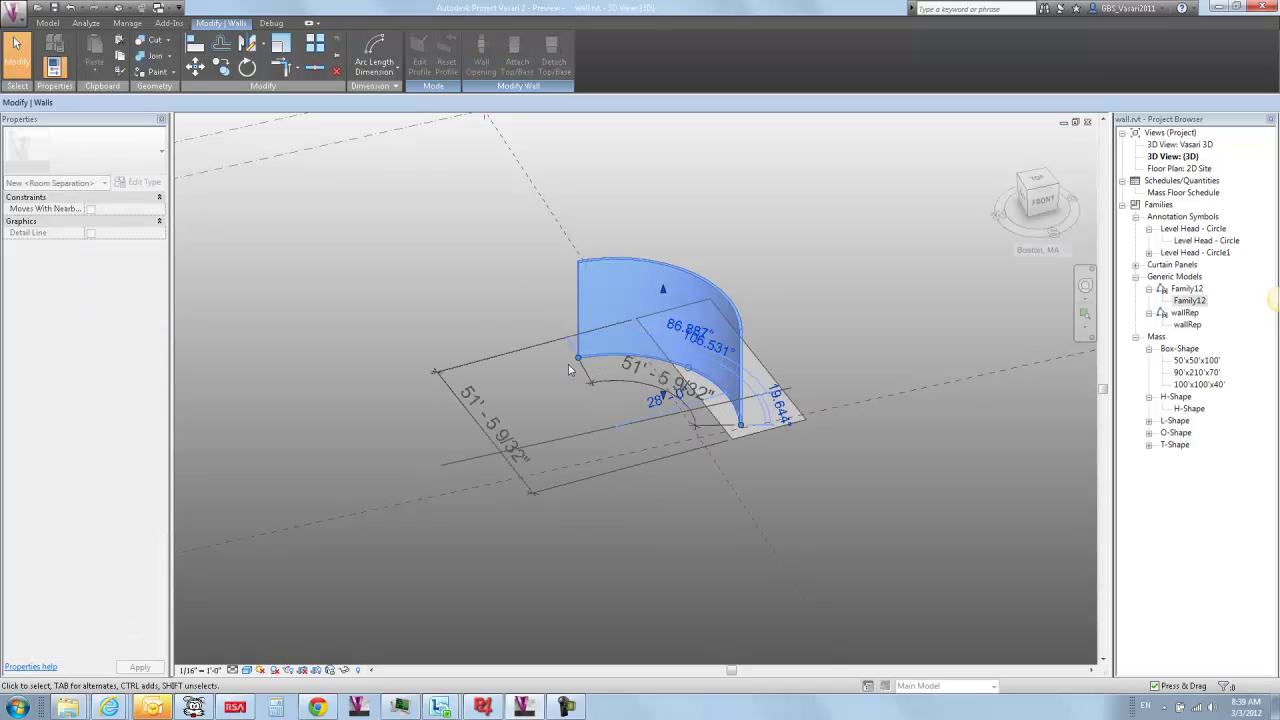
{"action": "left_click", "coordinate": [828, 461]}
{"action": "middle_click_drag", "start_coordinate": [613, 490], "coordinate": [706, 491], "text": "shift"}
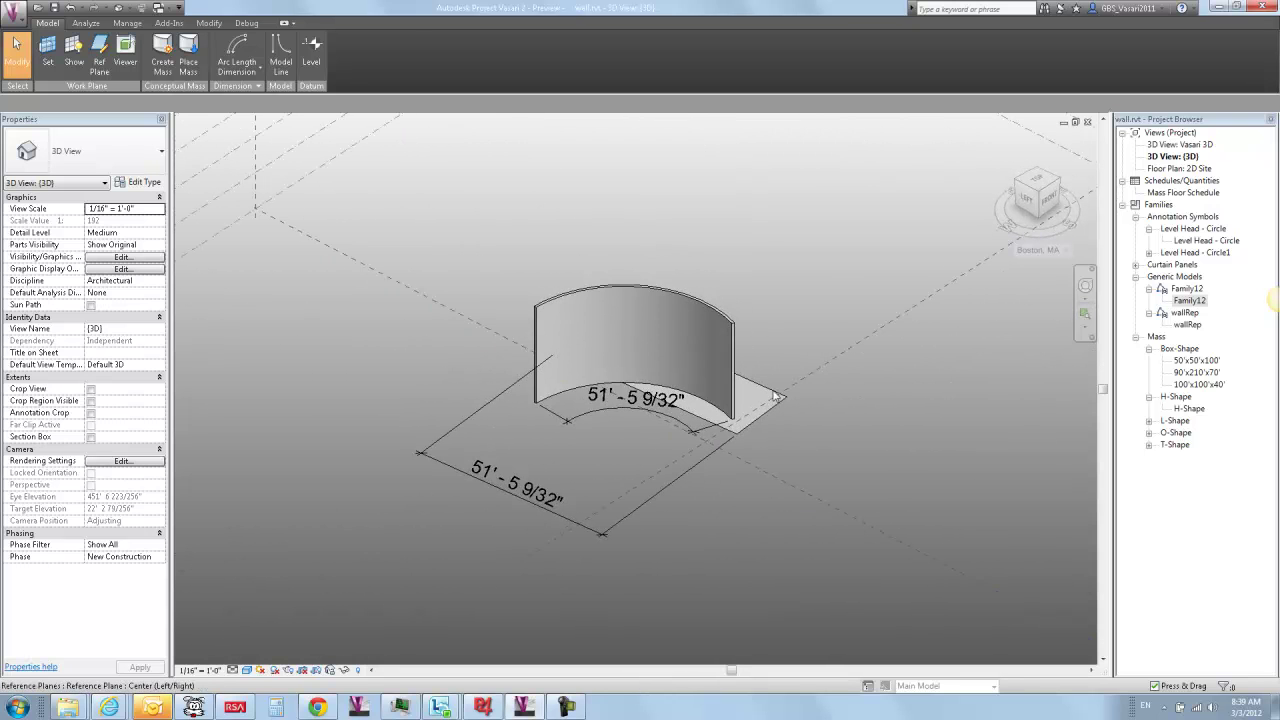
{"action": "left_click", "coordinate": [748, 410]}
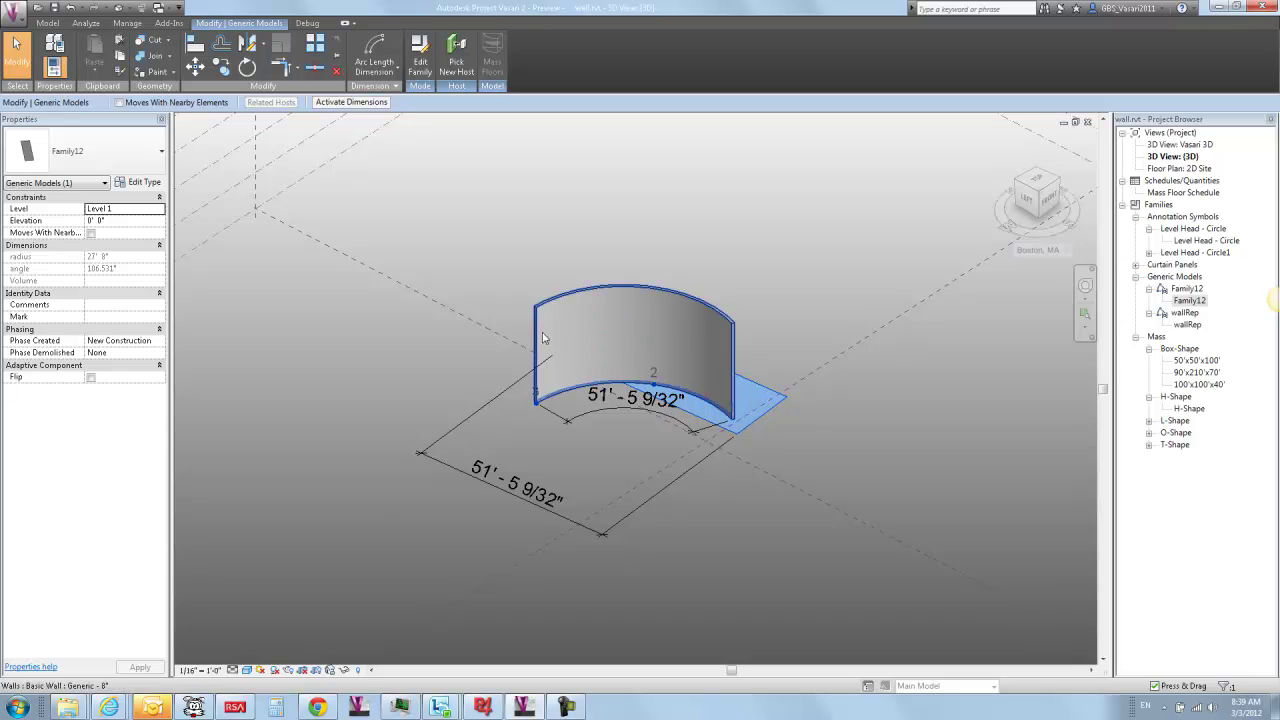
{"action": "left_click", "coordinate": [733, 524]}
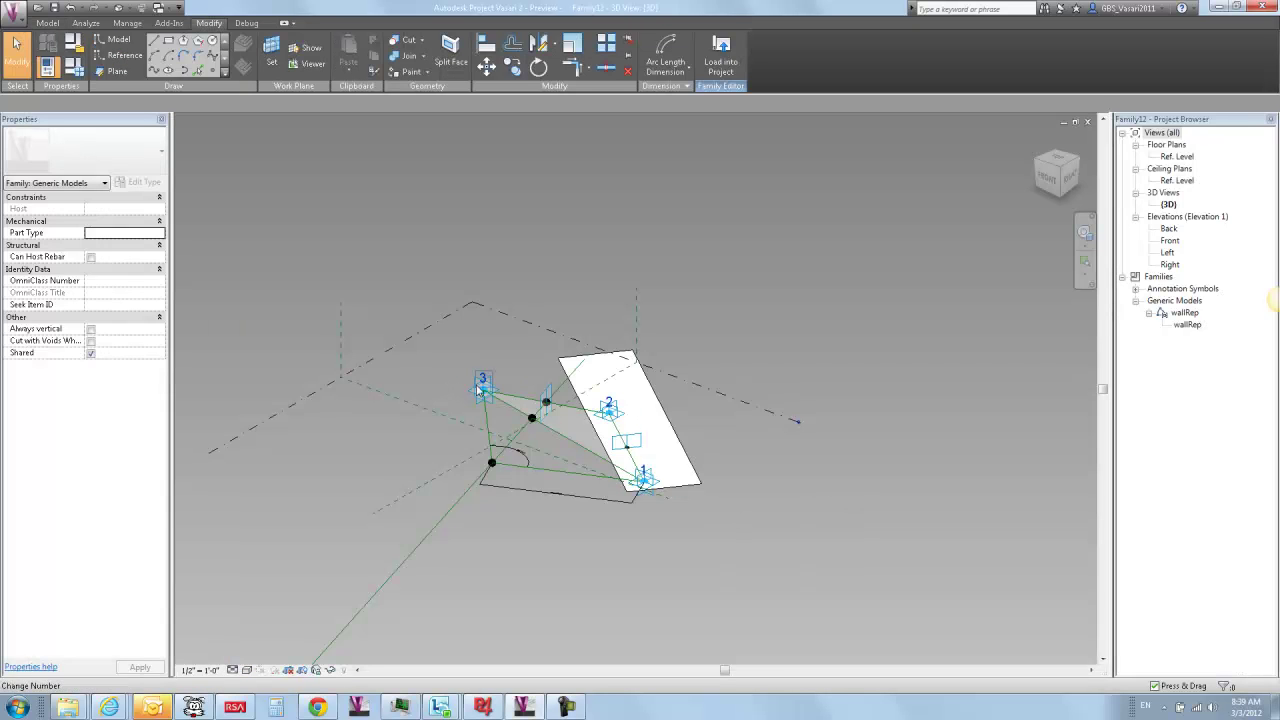
- In the Family12 family, place a reference point on the Ref. Level plane a short distance beyond adaptive point 3
{"action": "scroll", "coordinate": [440, 378], "scroll_direction": "up", "scroll_amount": 4}
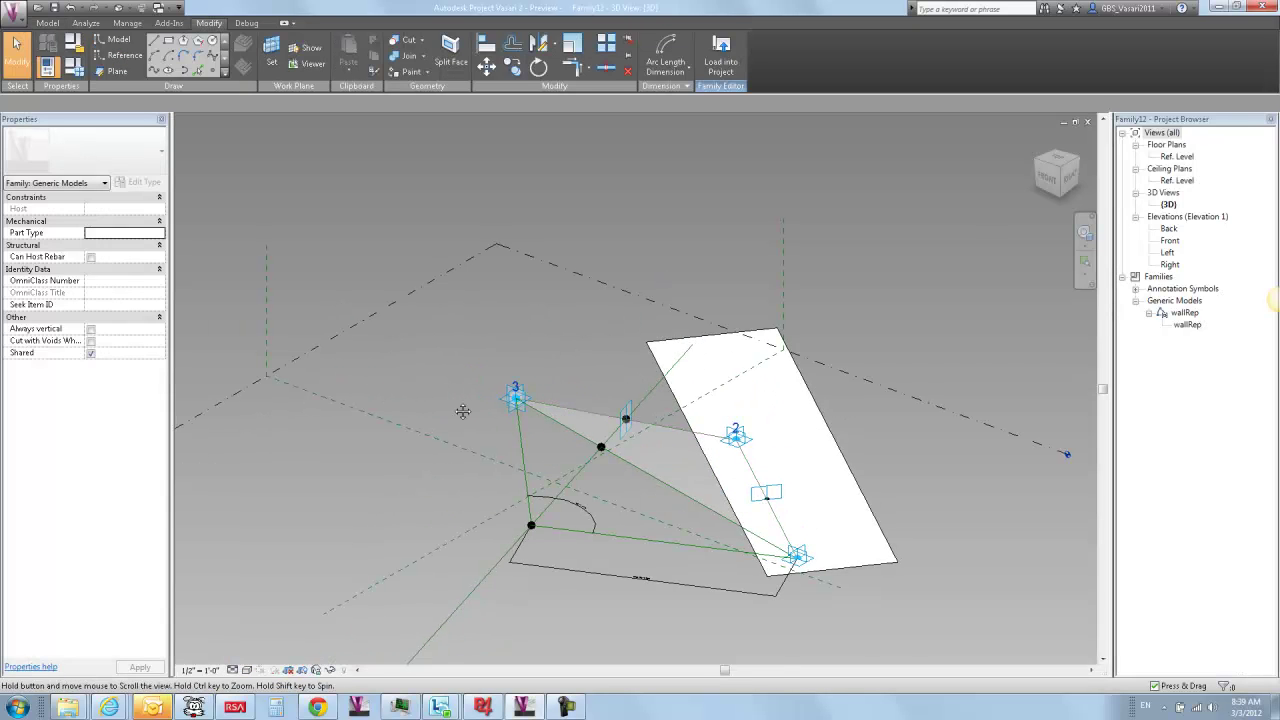
{"action": "middle_click_drag", "start_coordinate": [463, 411], "coordinate": [474, 433]}
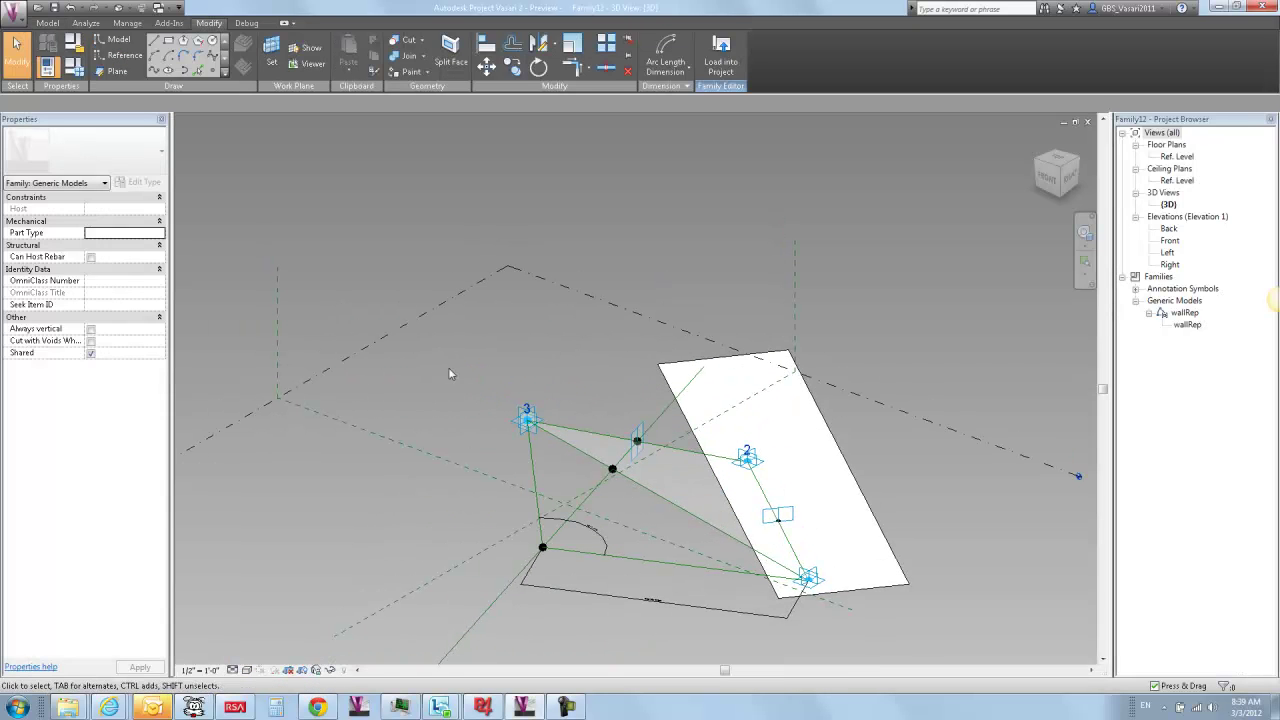
{"action": "left_click", "coordinate": [213, 72]}
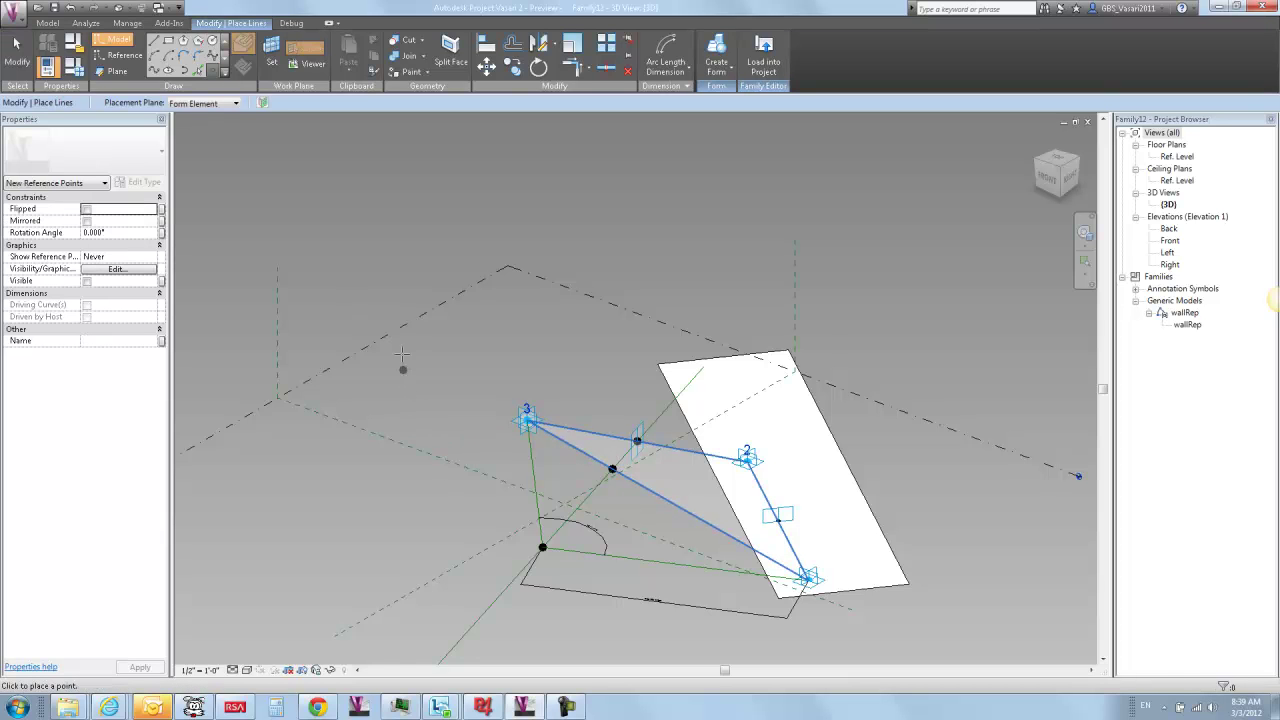
{"action": "left_click", "coordinate": [231, 106]}
{"action": "left_click", "coordinate": [210, 127]}
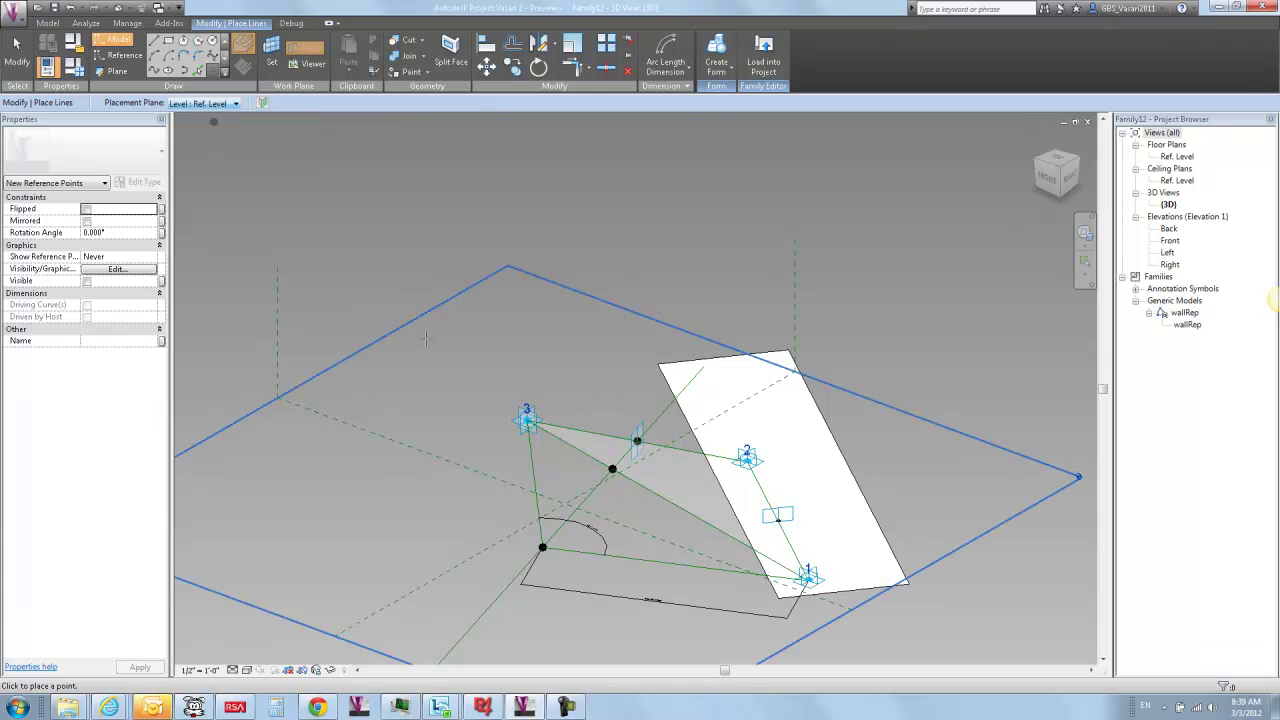
{"action": "left_click", "coordinate": [397, 390]}
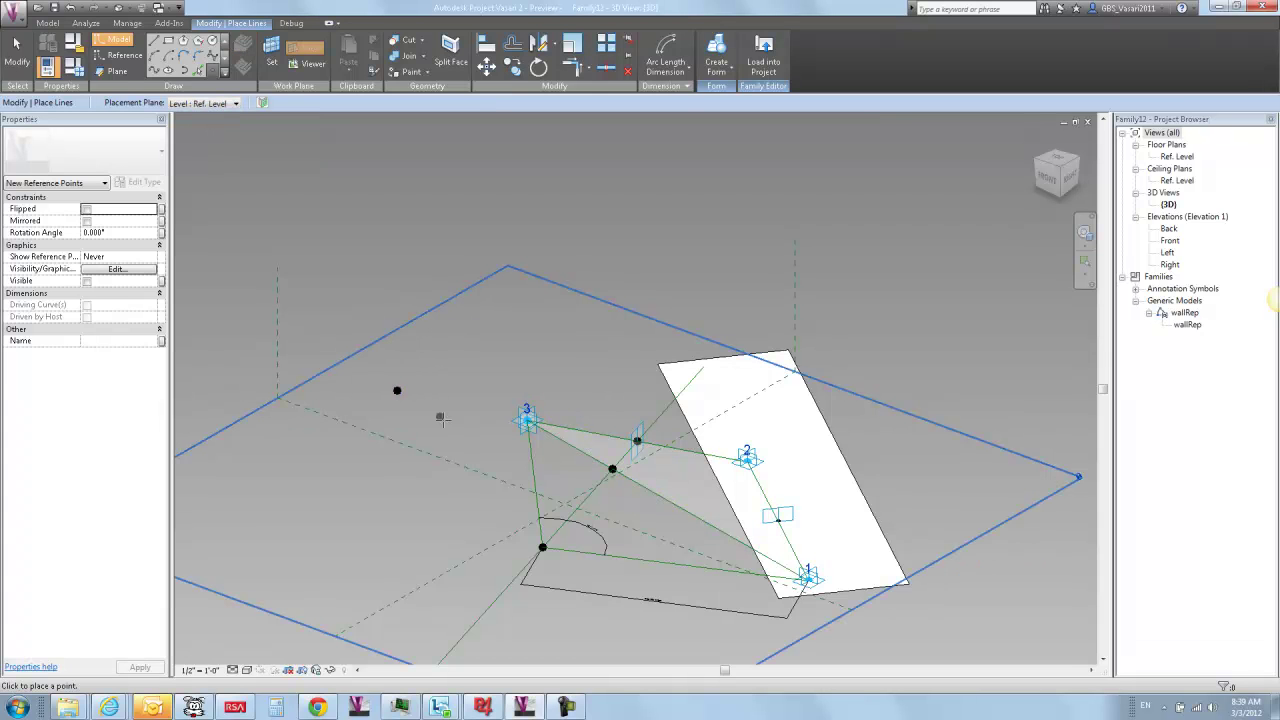
{"action": "key", "text": "Escape"}
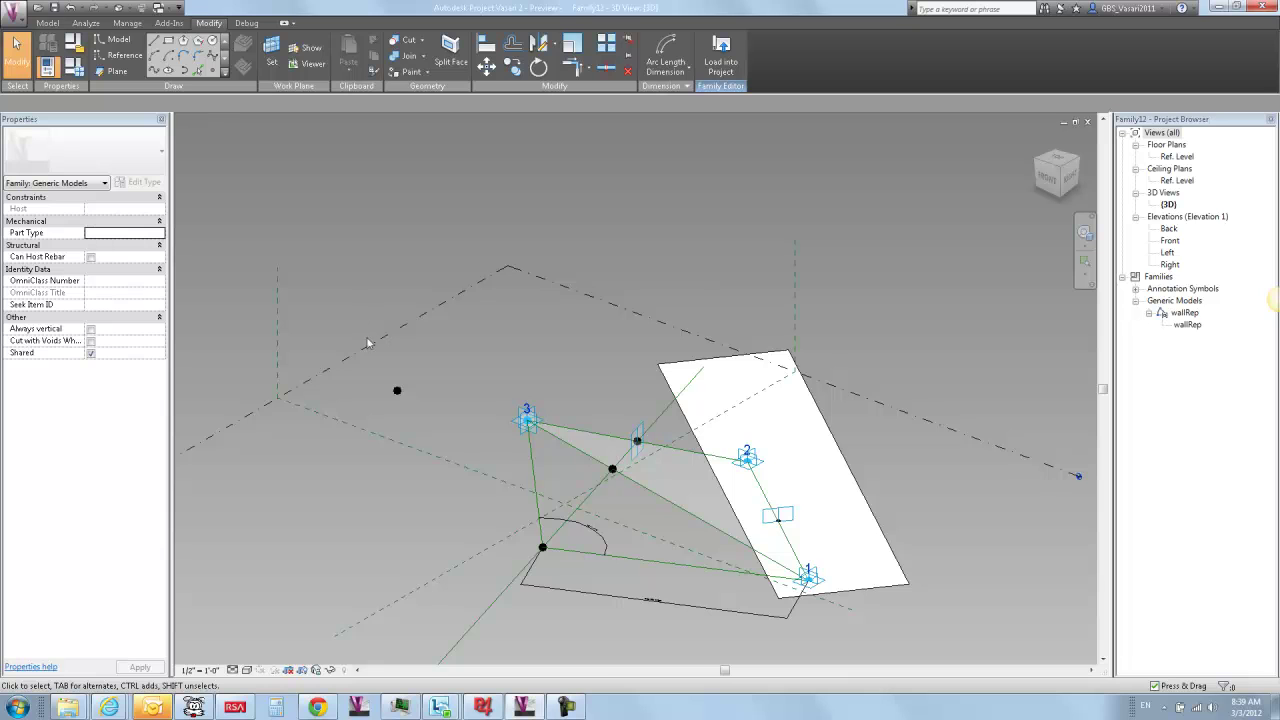
- Make the new reference point adaptive as point 4 and connect it to adaptive point 3 with a line
{"action": "left_click_drag", "start_coordinate": [383, 372], "coordinate": [445, 432]}
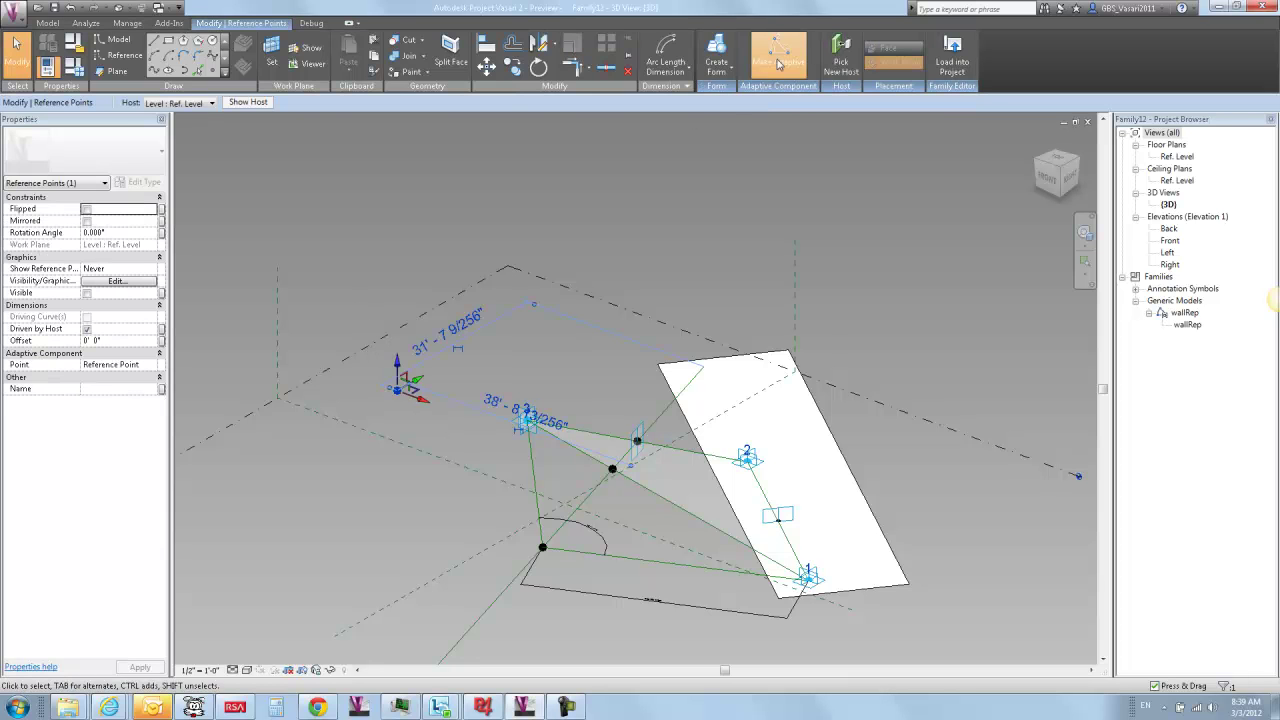
{"action": "left_click", "coordinate": [779, 64]}
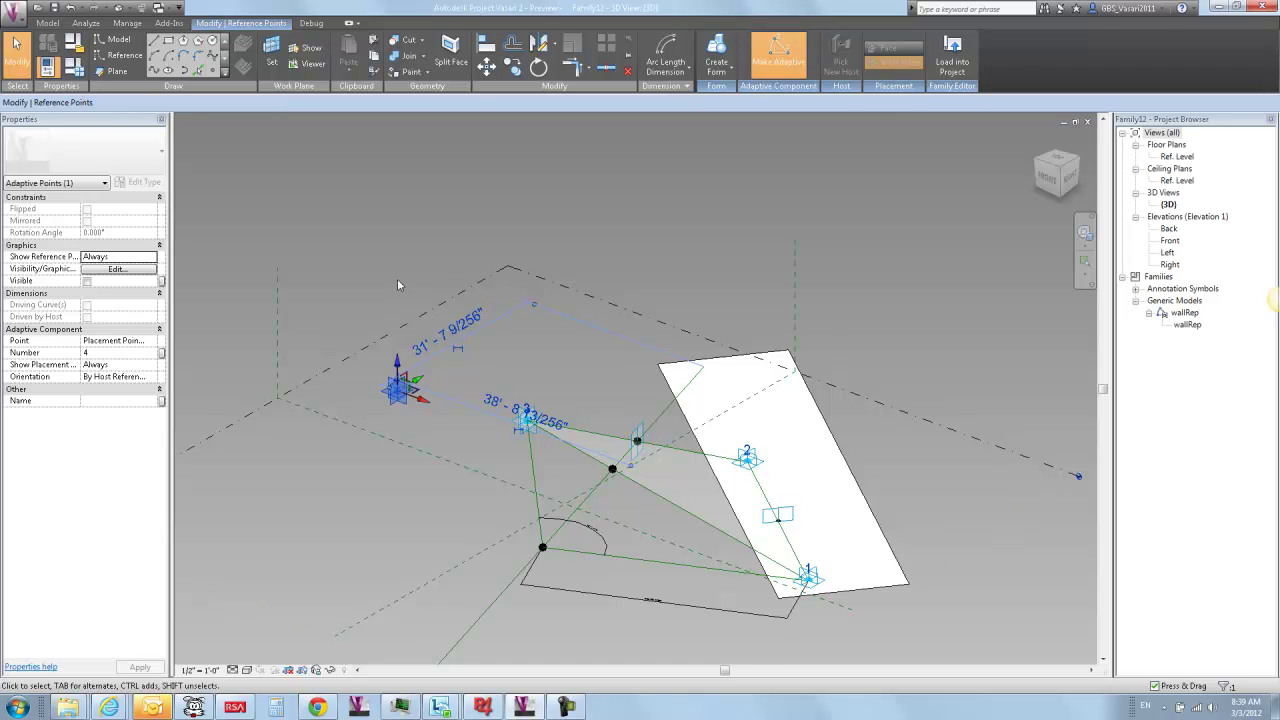
{"action": "key", "text": "Escape"}
{"action": "left_click_drag", "start_coordinate": [357, 298], "coordinate": [560, 472]}
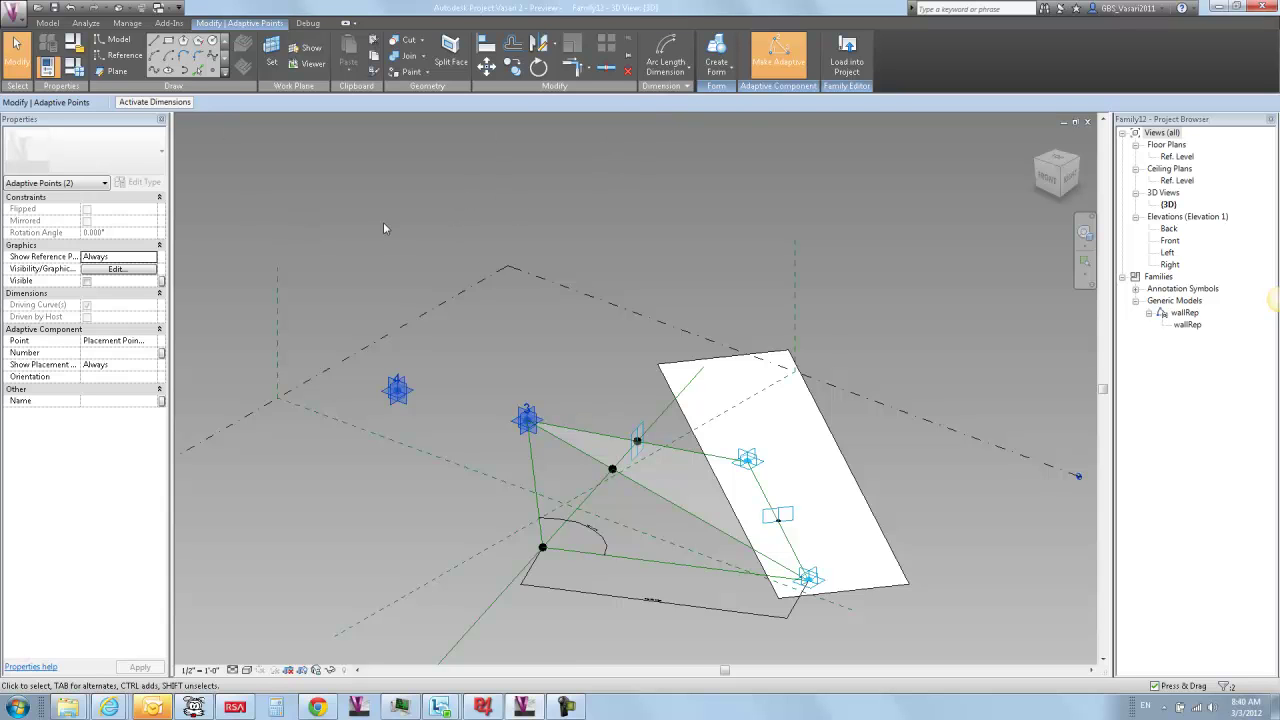
{"action": "left_click", "coordinate": [158, 73]}
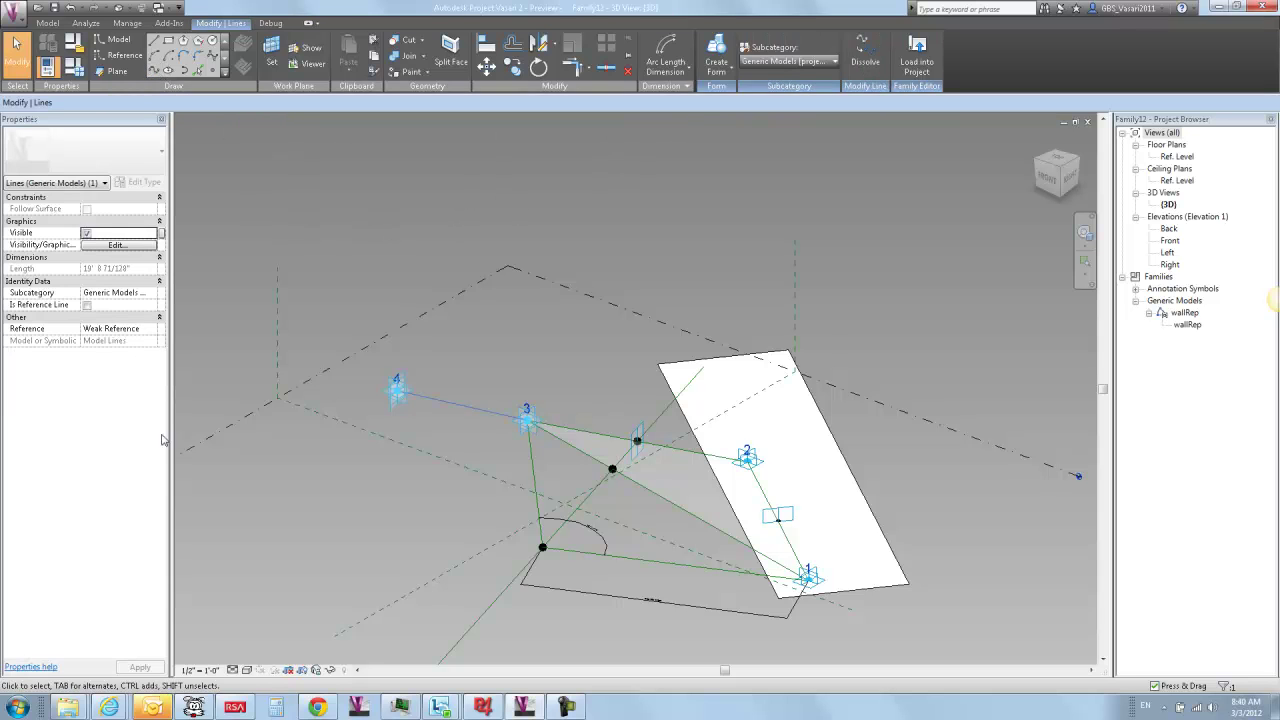
- Turn the line between adaptive points 3 and 4 into a reference line and add an aligned dimension between the two points
{"action": "left_click", "coordinate": [87, 305]}
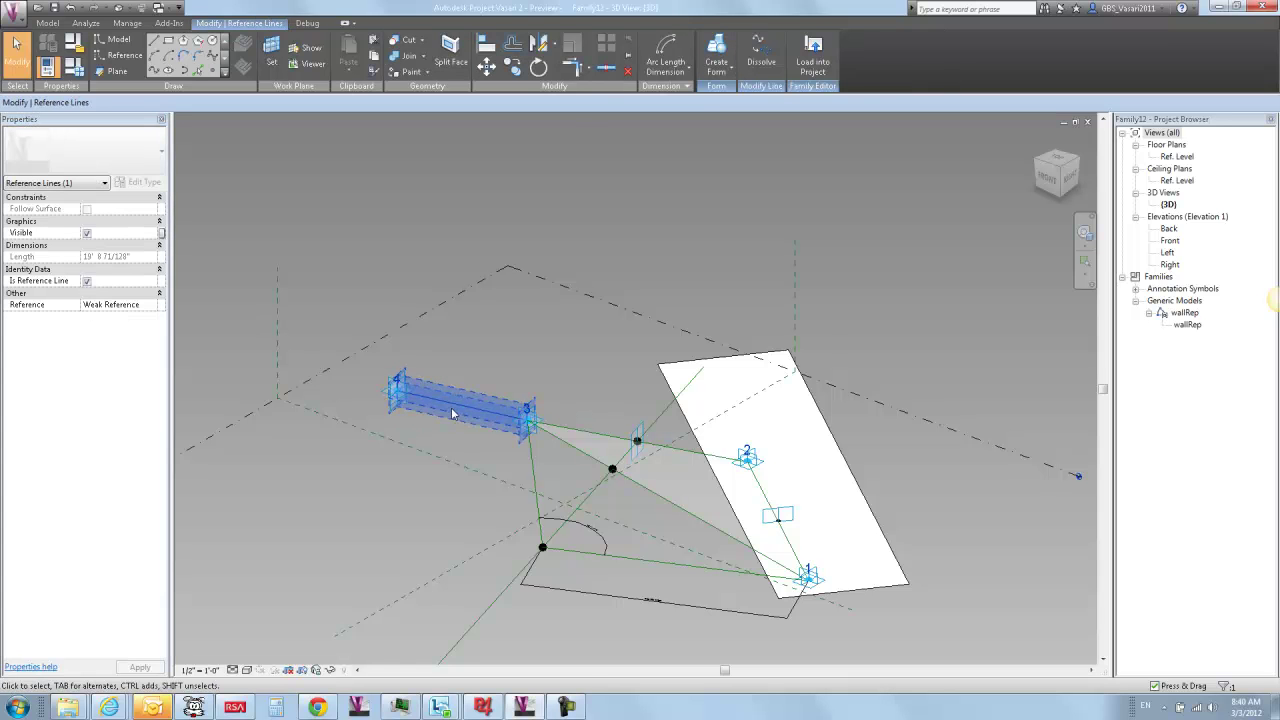
{"action": "left_click", "coordinate": [337, 292]}
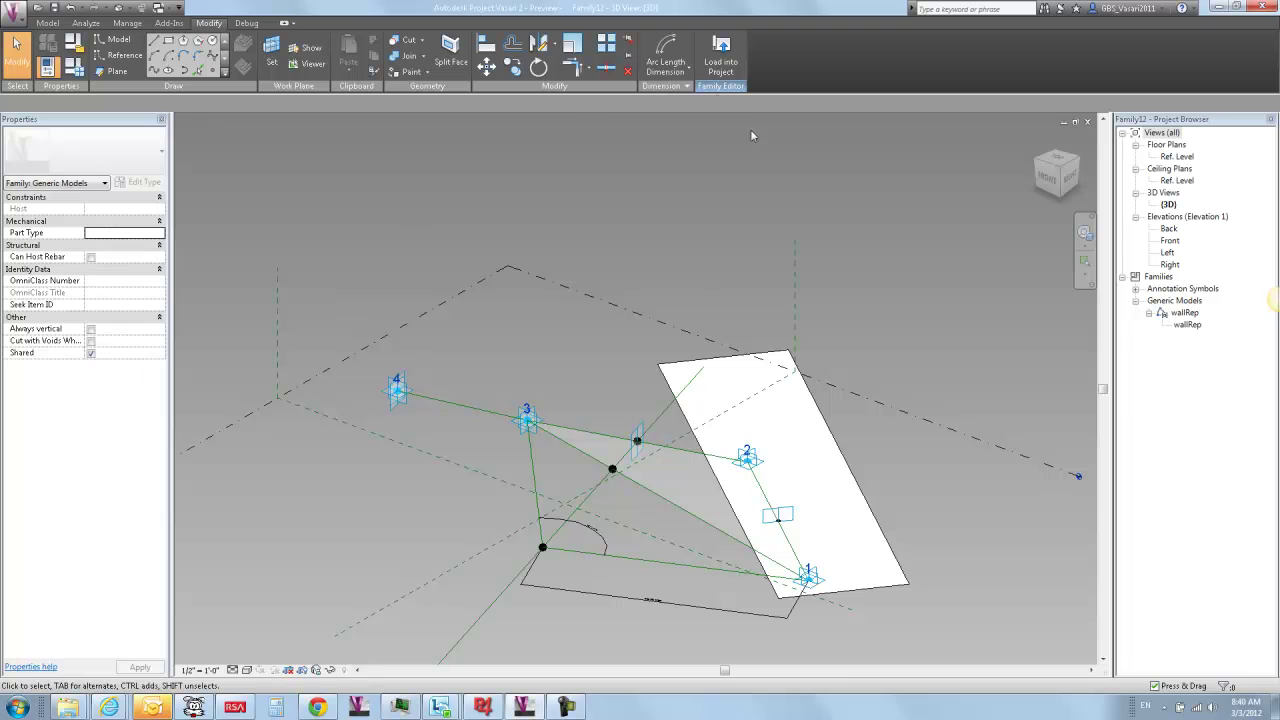
{"action": "left_click", "coordinate": [686, 82]}
{"action": "left_click", "coordinate": [690, 95]}
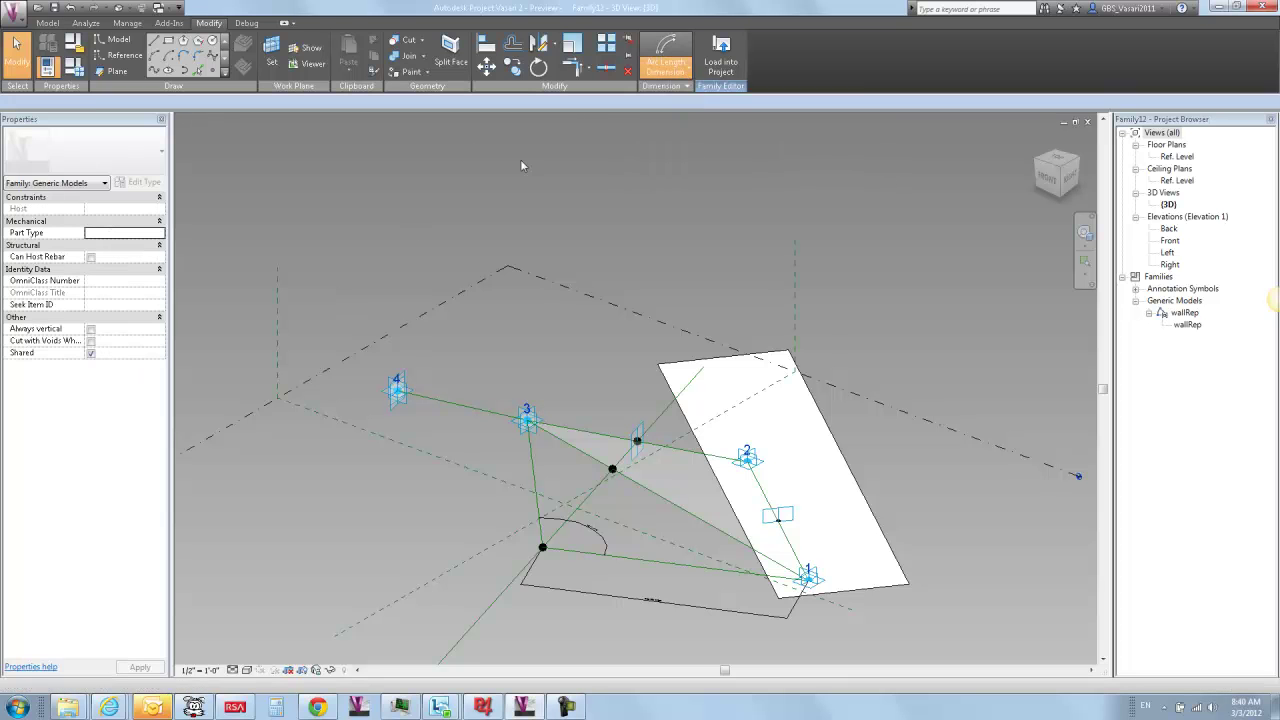
{"action": "left_click", "coordinate": [270, 55]}
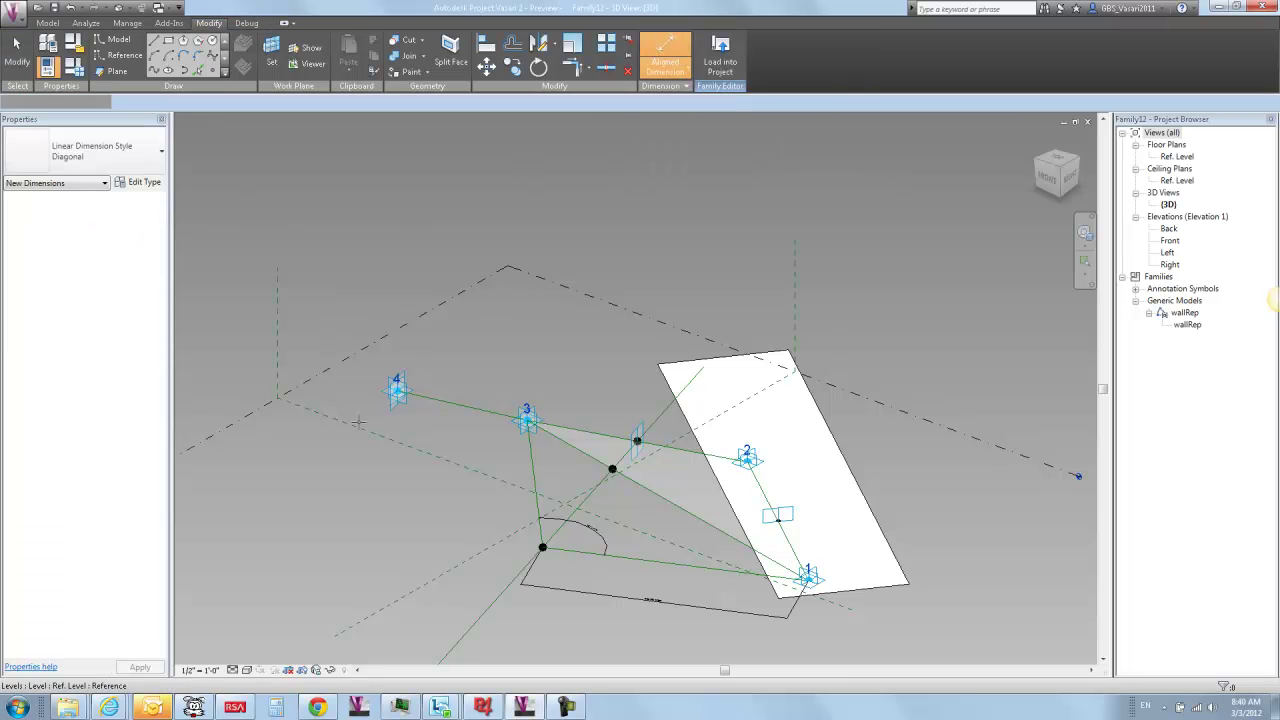
{"action": "left_click", "coordinate": [423, 398]}
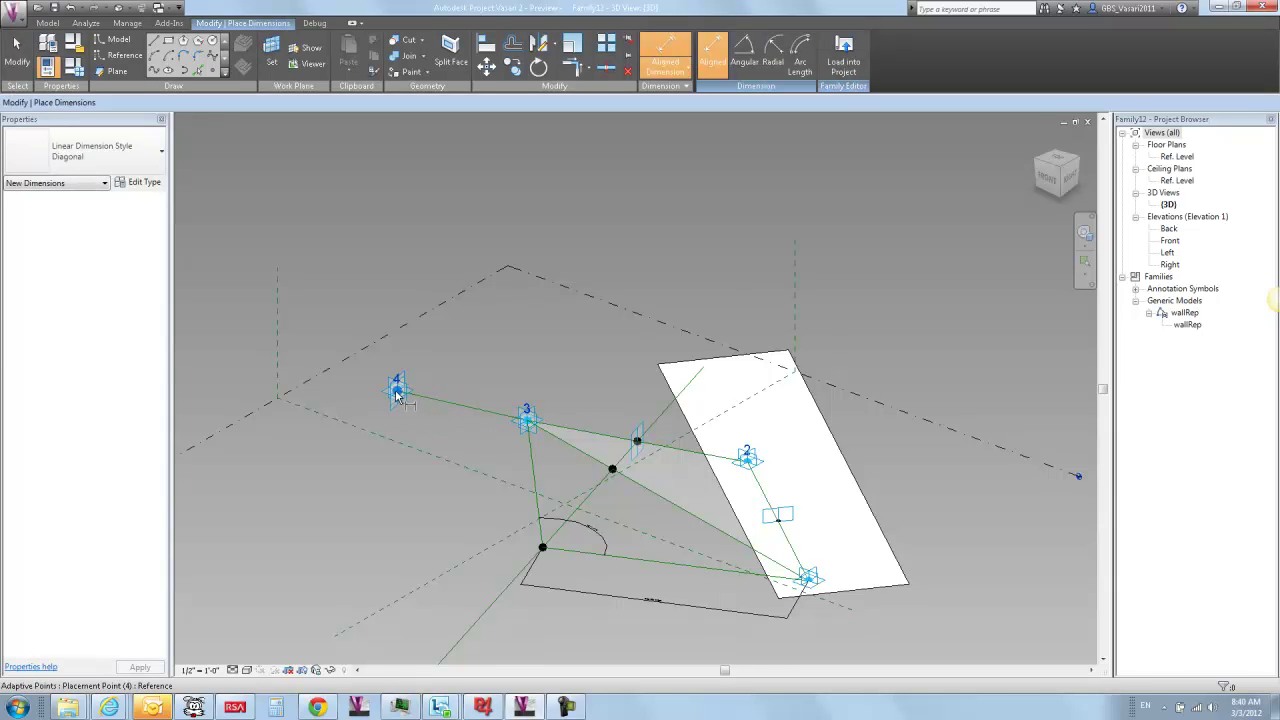
{"action": "left_click", "coordinate": [397, 395]}
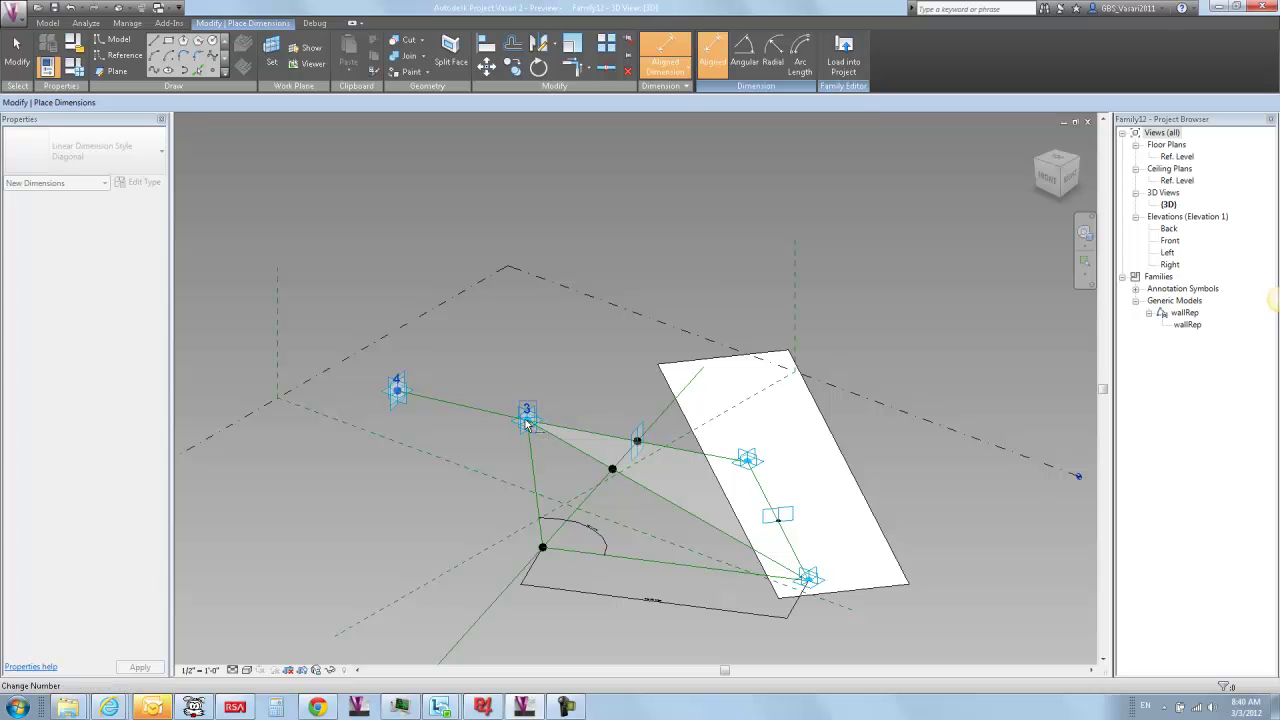
{"action": "key", "text": "Tab"}
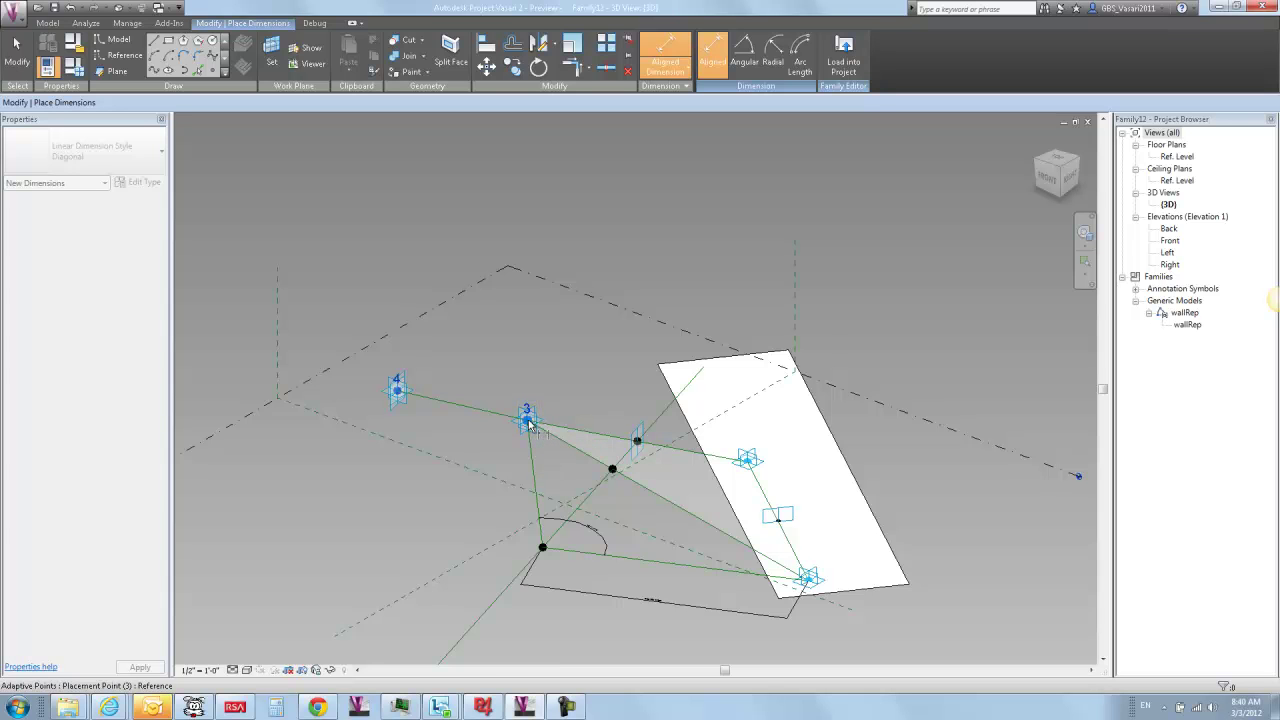
{"action": "left_click", "coordinate": [529, 425]}
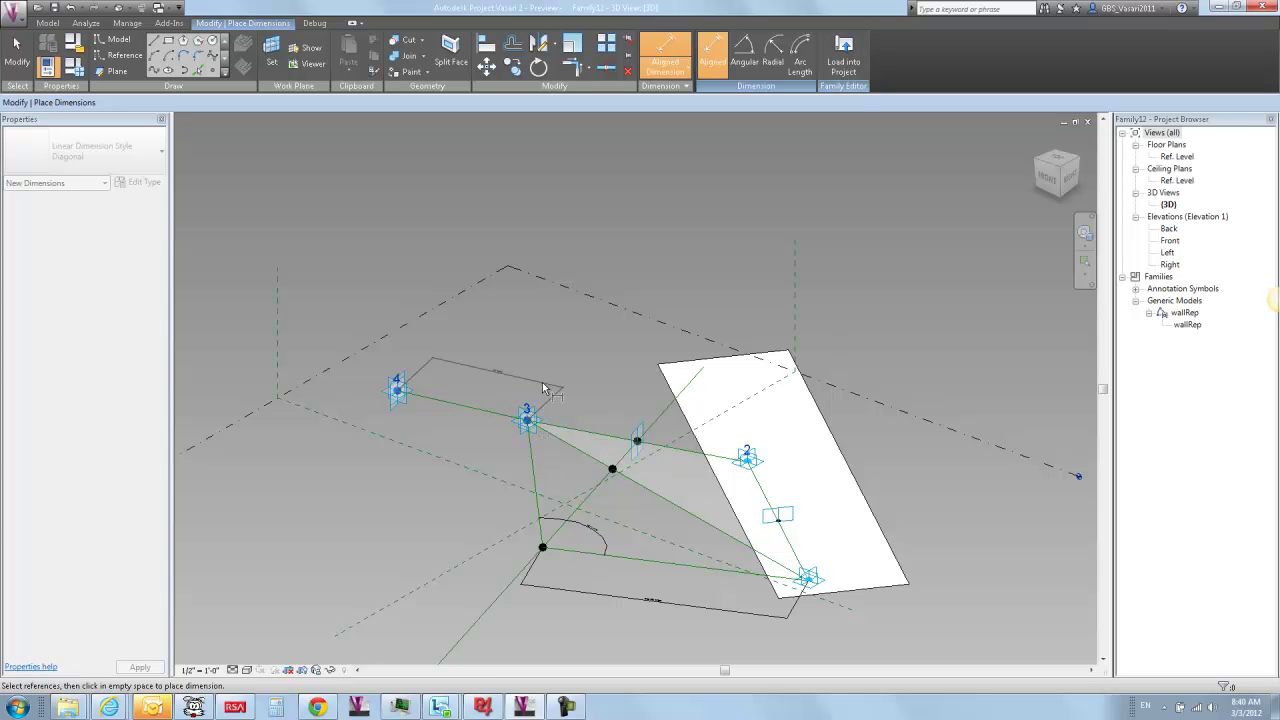
{"action": "left_click", "coordinate": [17, 52]}
- Label the dimension between points 3 and 4 with a new instance reporting parameter named height
{"action": "left_click", "coordinate": [501, 374]}
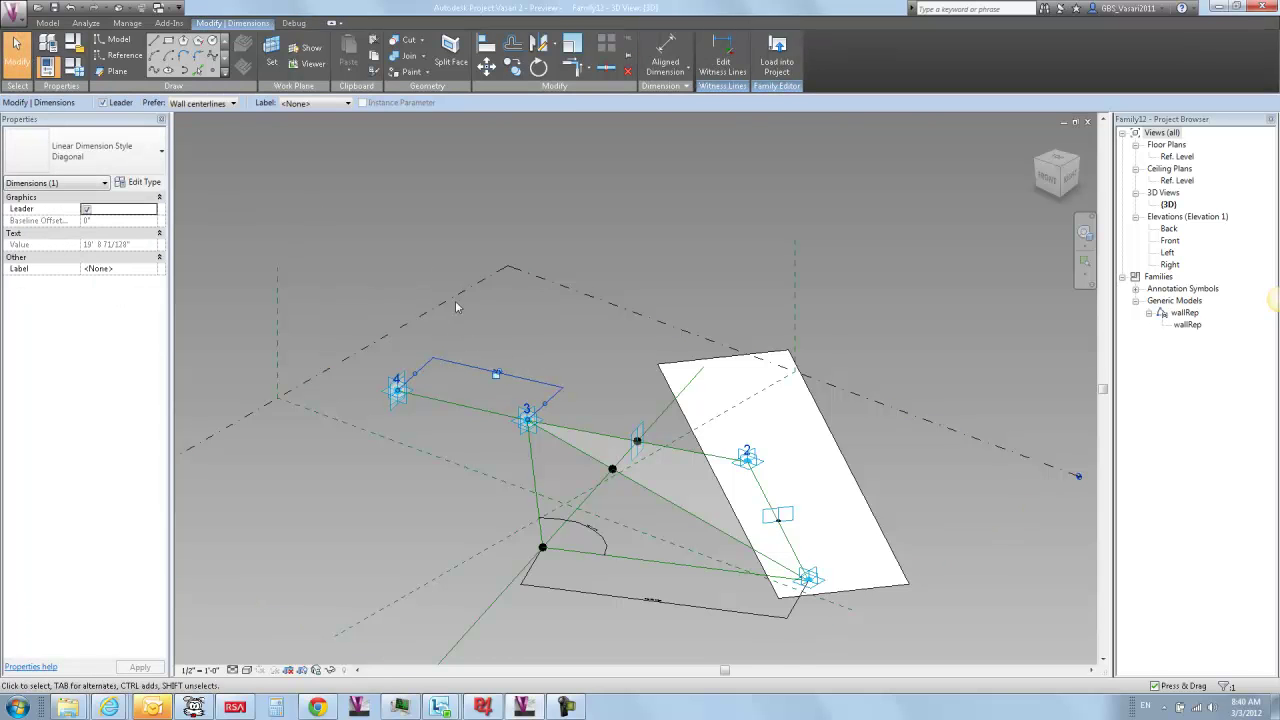
{"action": "left_click", "coordinate": [348, 104]}
{"action": "left_click", "coordinate": [313, 127]}
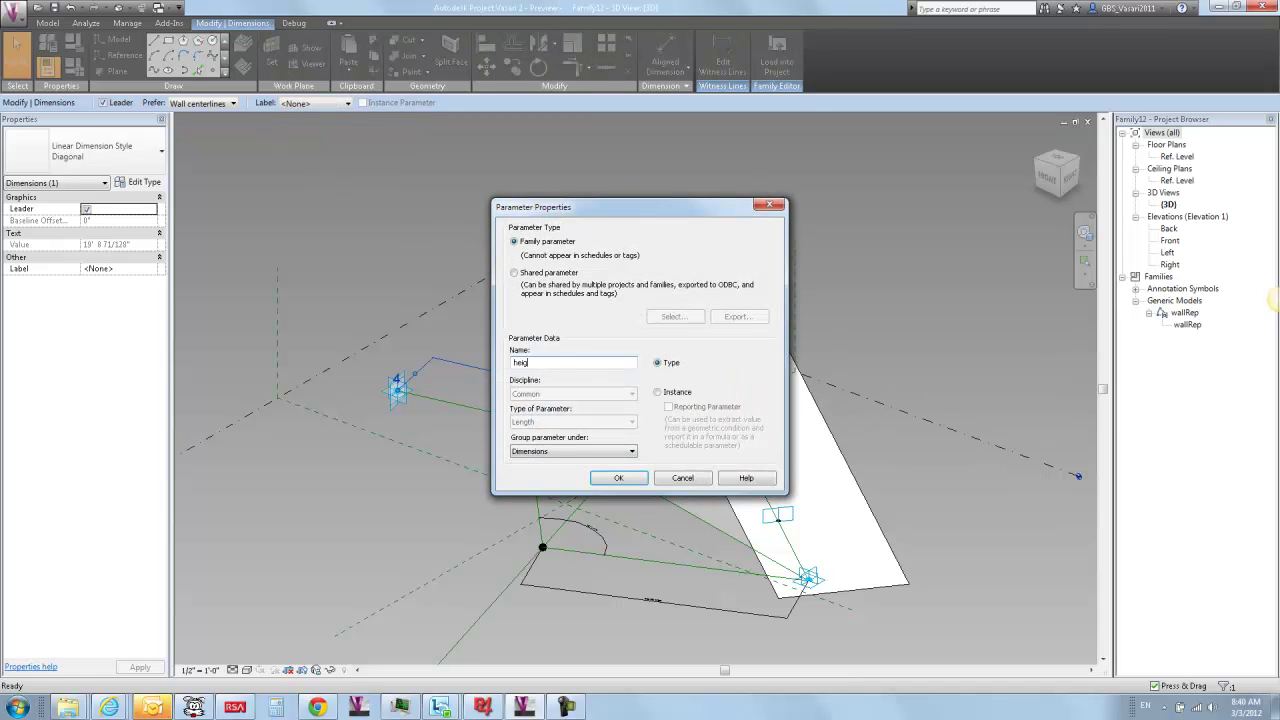
{"action": "left_click", "coordinate": [658, 393]}
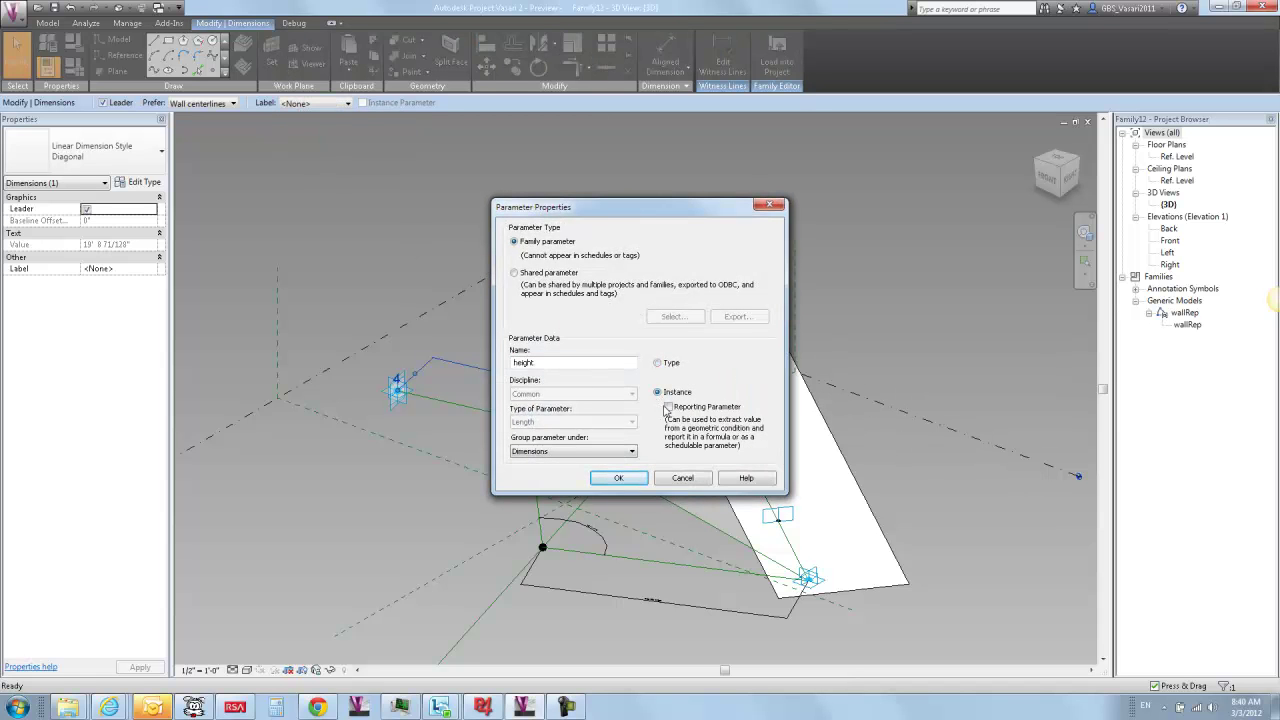
{"action": "left_click", "coordinate": [619, 479]}
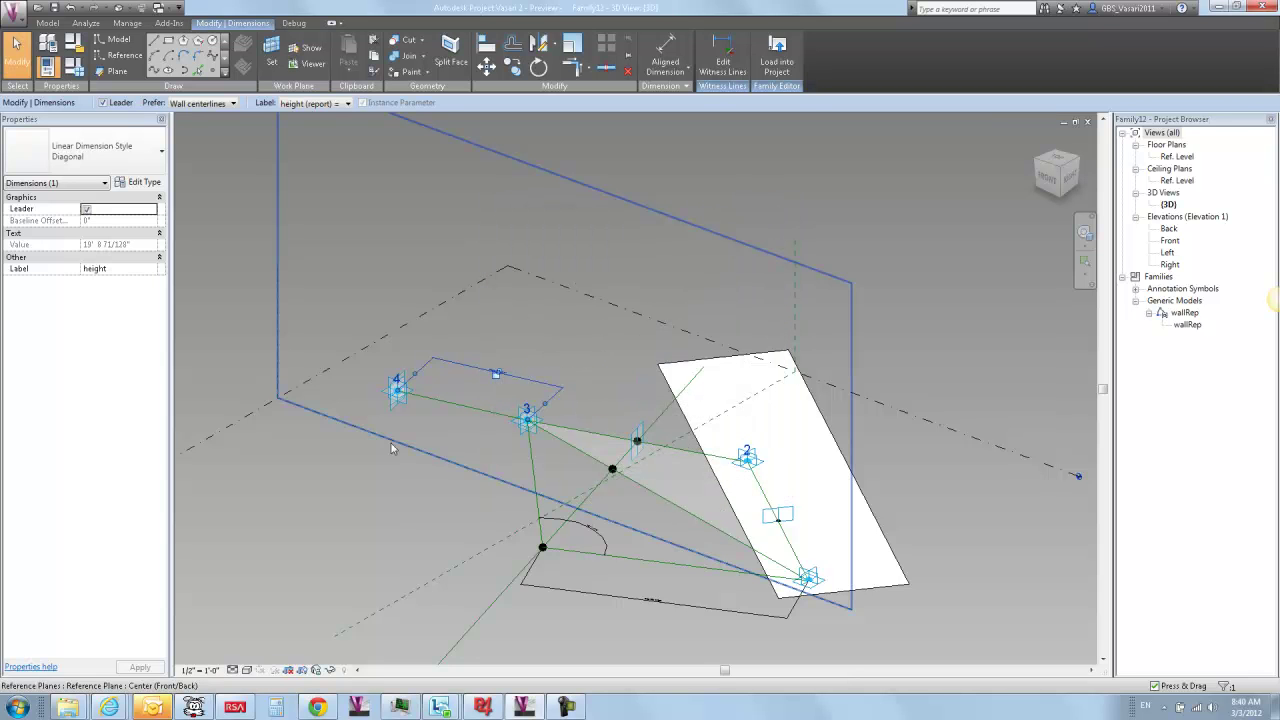
{"action": "left_click", "coordinate": [357, 457]}
- Move adaptive point 4 farther back on the reference level so its distance from point 3 is about 20' 3"
{"action": "left_click_drag", "start_coordinate": [338, 302], "coordinate": [430, 426]}
{"action": "left_click_drag", "start_coordinate": [397, 362], "coordinate": [399, 247]}
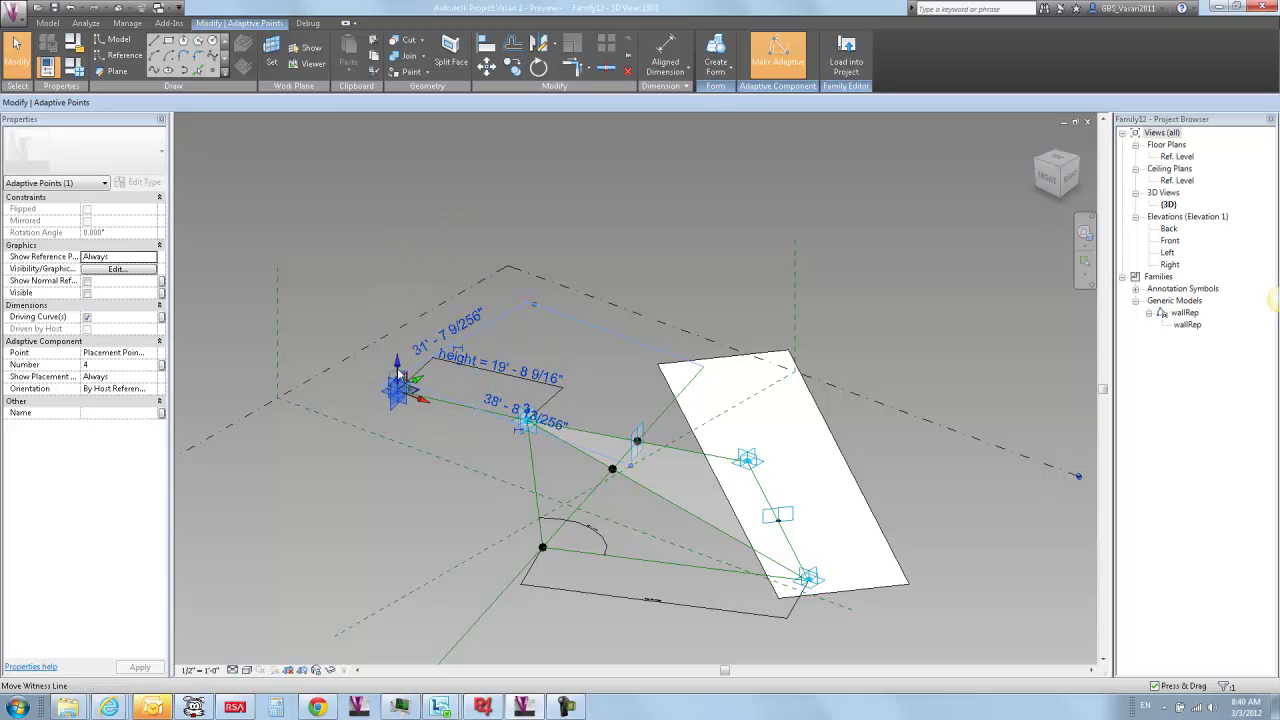
{"action": "left_click", "coordinate": [390, 306]}
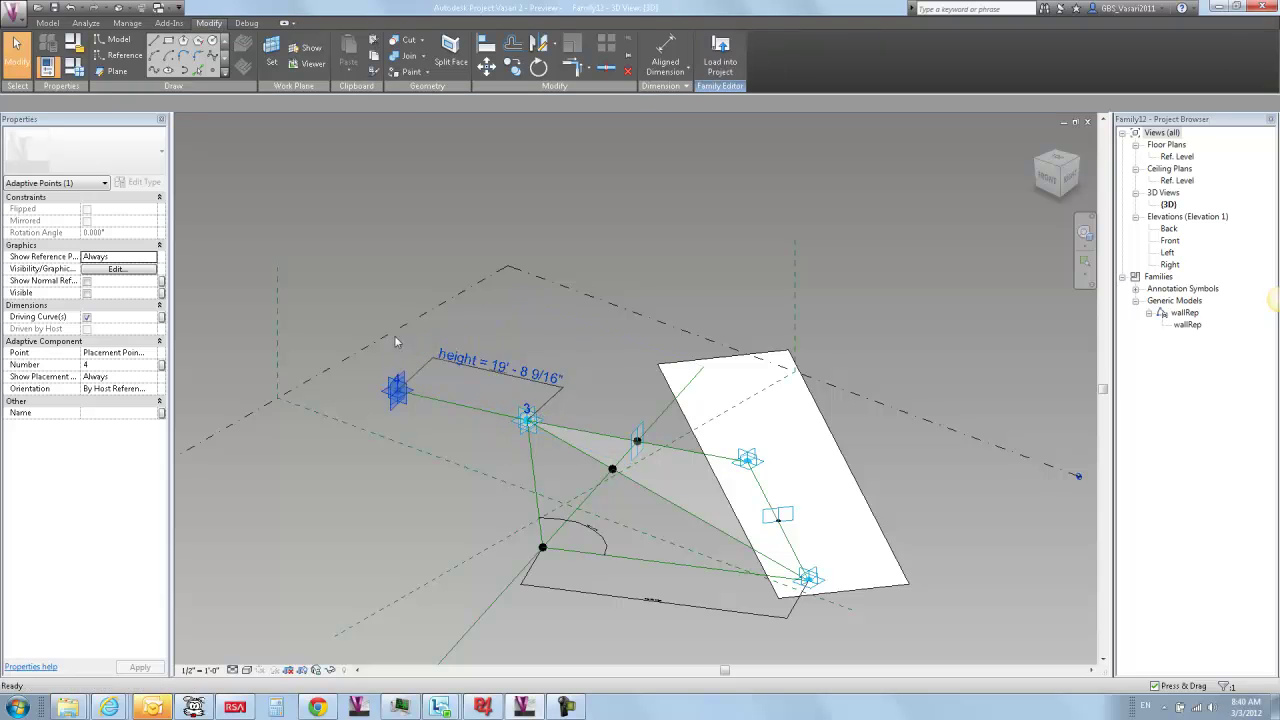
{"action": "left_click", "coordinate": [396, 388]}
{"action": "left_click_drag", "start_coordinate": [422, 400], "coordinate": [485, 305]}
{"action": "left_click", "coordinate": [436, 386]}
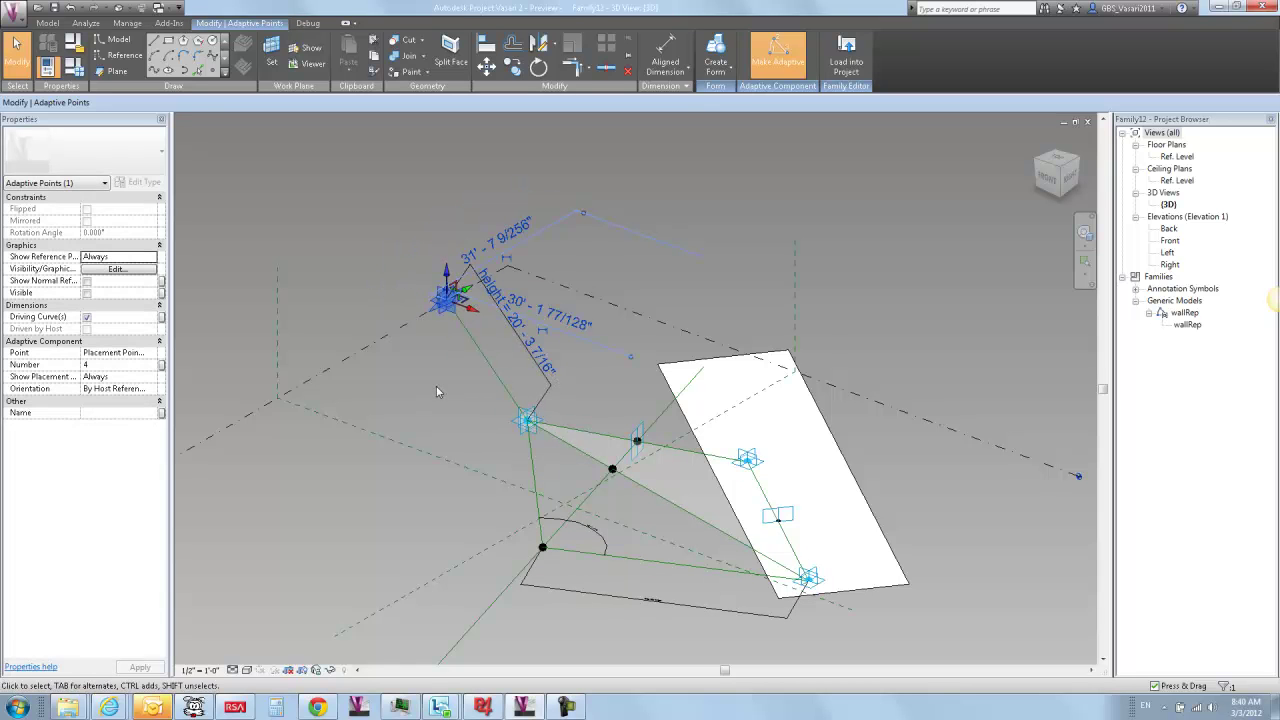
- Link the wallRep panel's height to the family parameter height
{"action": "left_click", "coordinate": [817, 461]}
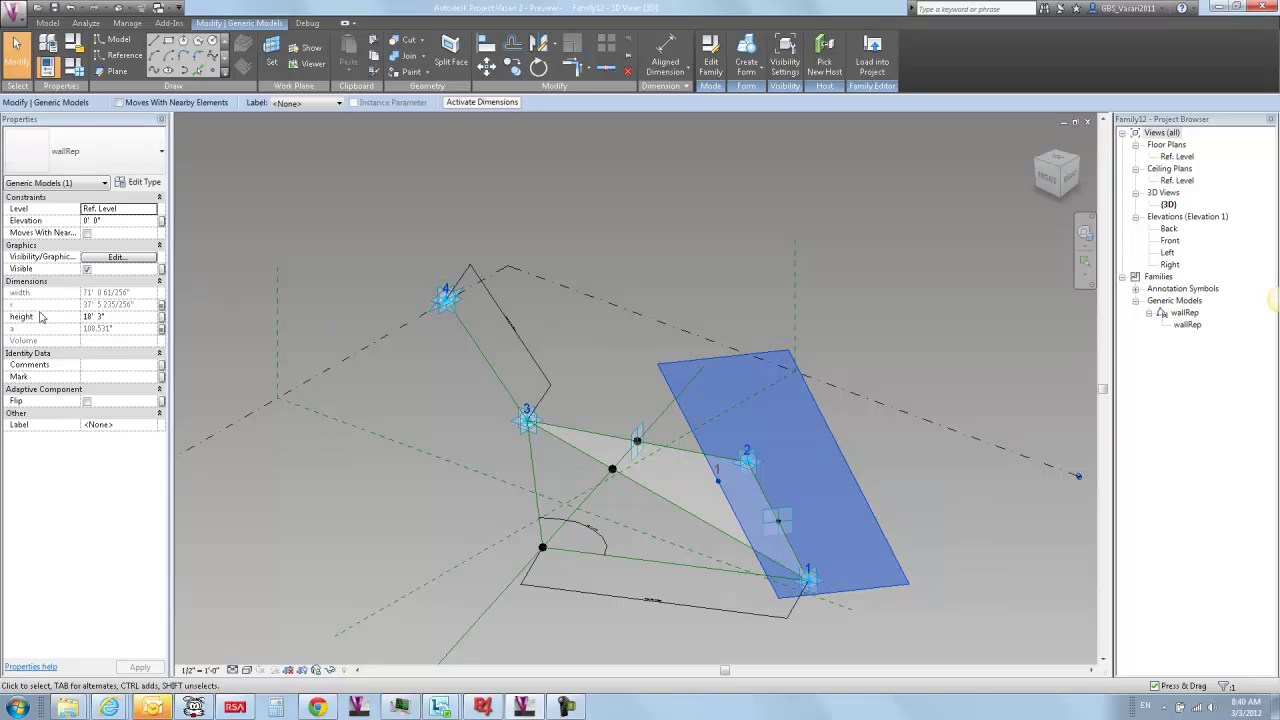
{"action": "left_click", "coordinate": [161, 317]}
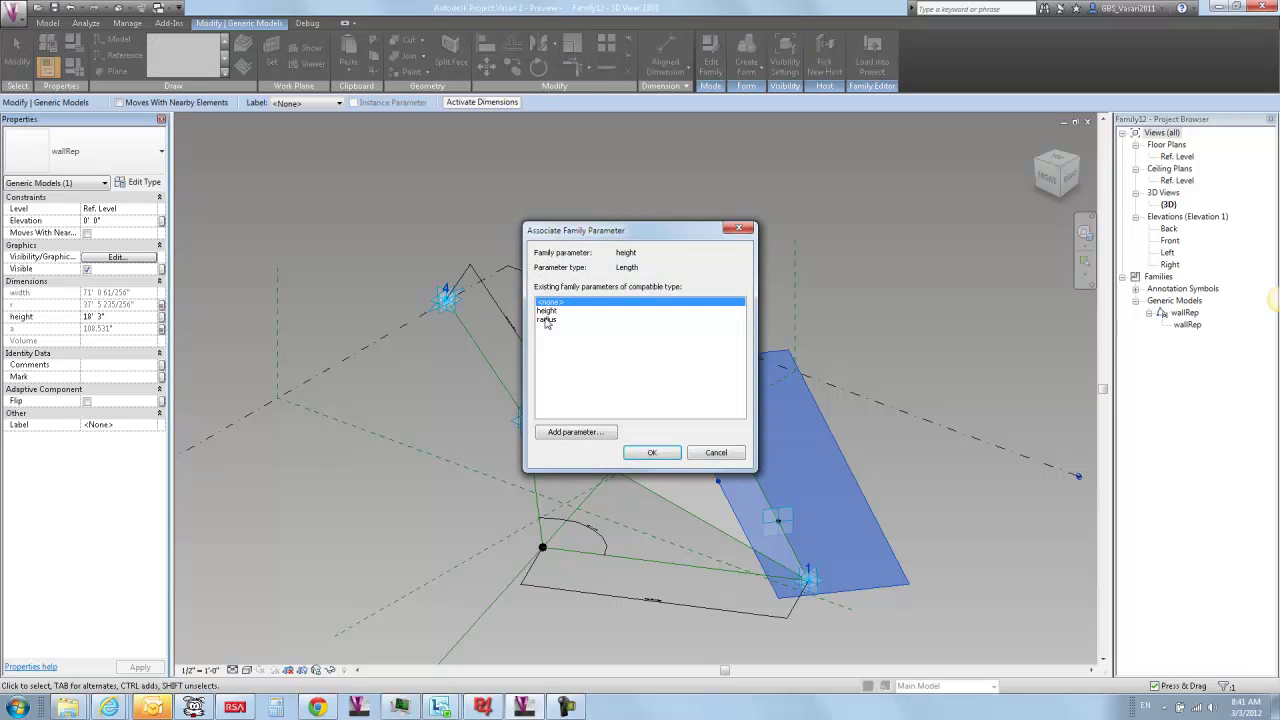
{"action": "left_click", "coordinate": [548, 312]}
{"action": "left_click", "coordinate": [651, 453]}
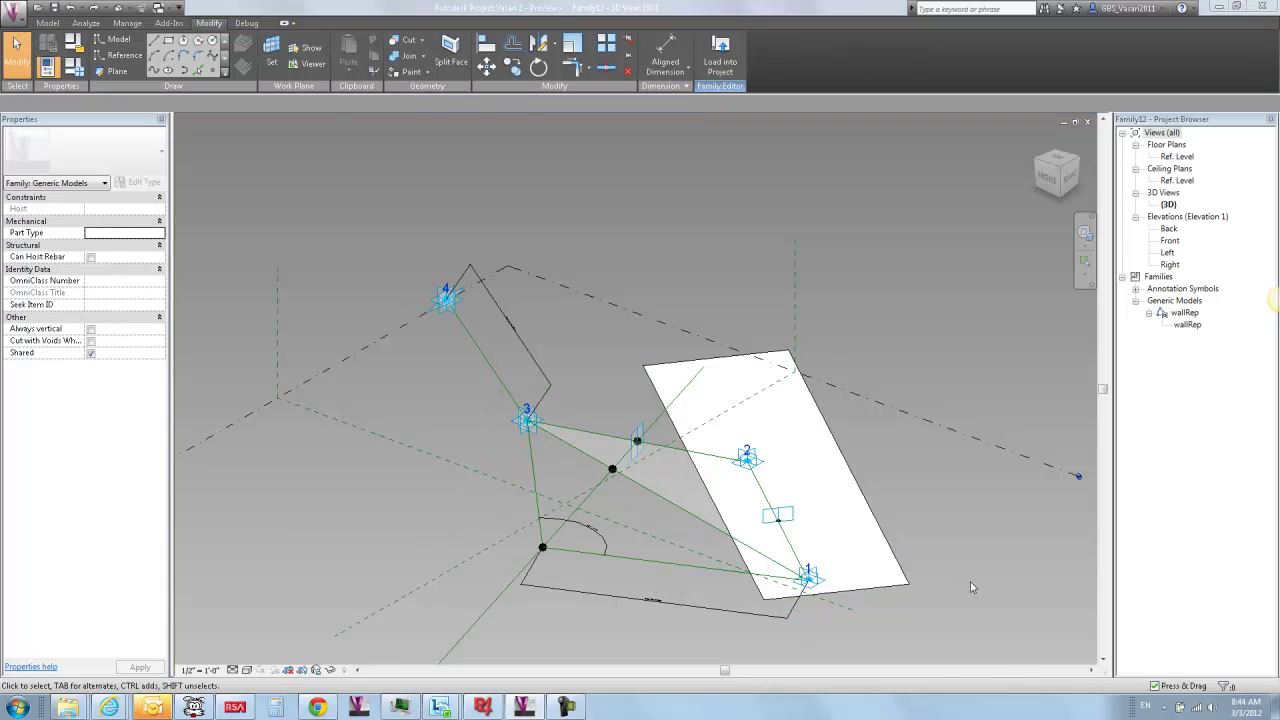
- Change adaptive point 4 from a placement point to Shape Handle Point (Adaptive)
{"action": "middle_click_drag", "start_coordinate": [369, 509], "coordinate": [392, 473], "text": "shift"}
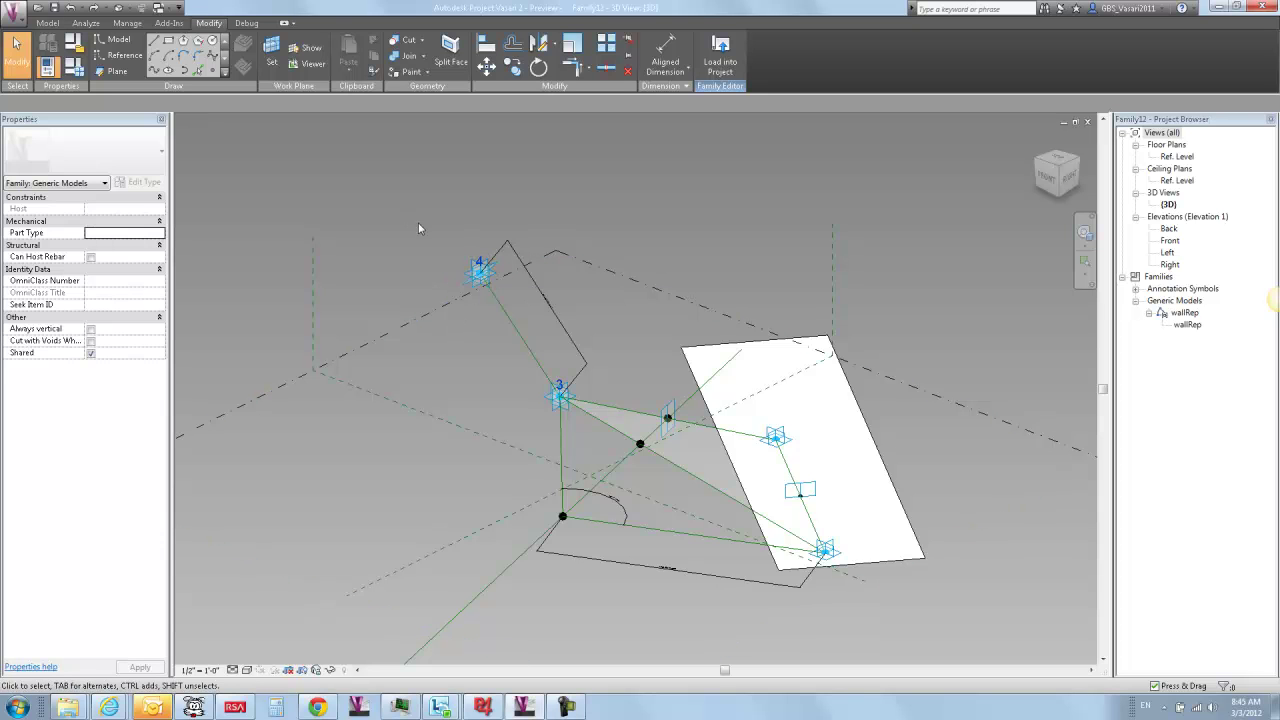
{"action": "left_click", "coordinate": [480, 270]}
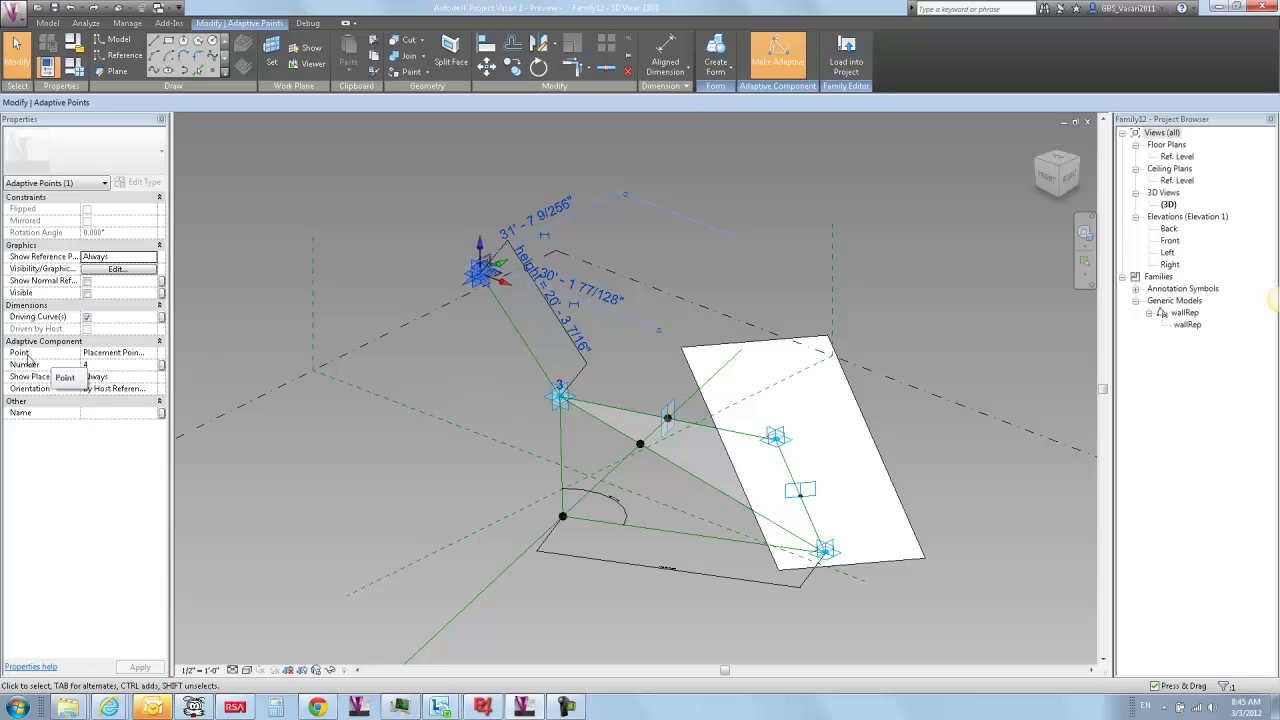
{"action": "left_click", "coordinate": [155, 356]}
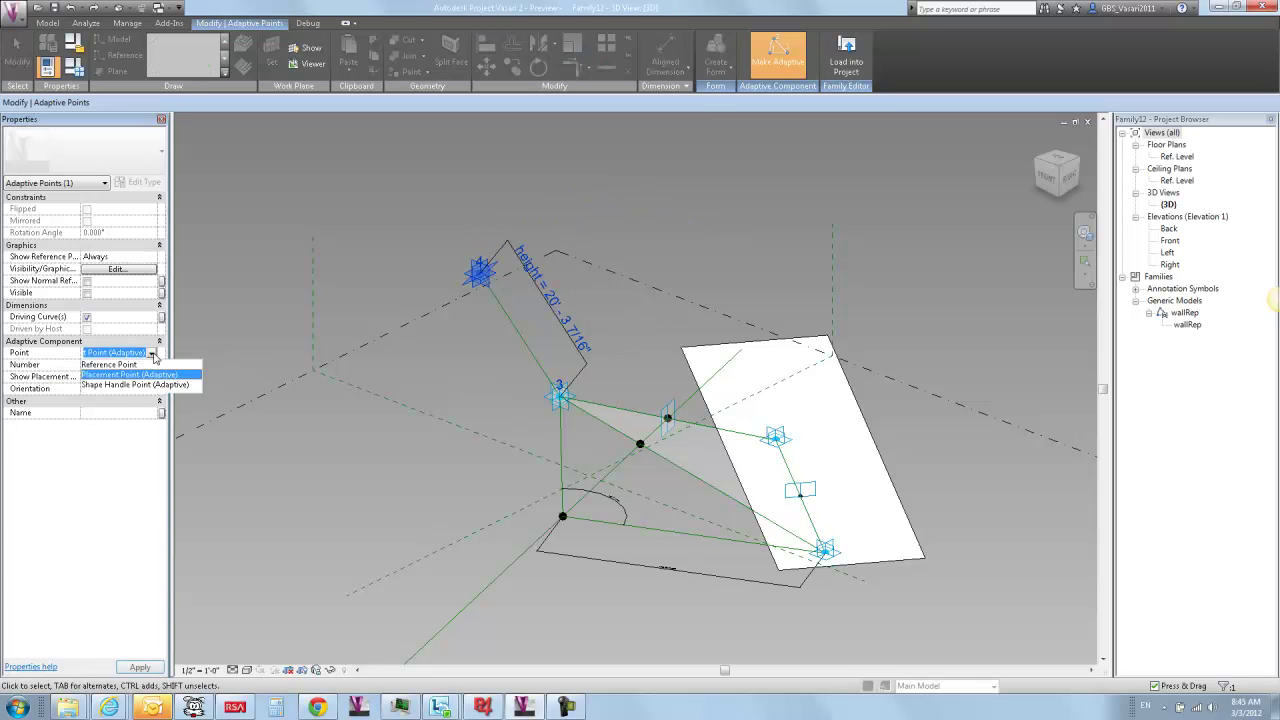
{"action": "left_click", "coordinate": [120, 384]}
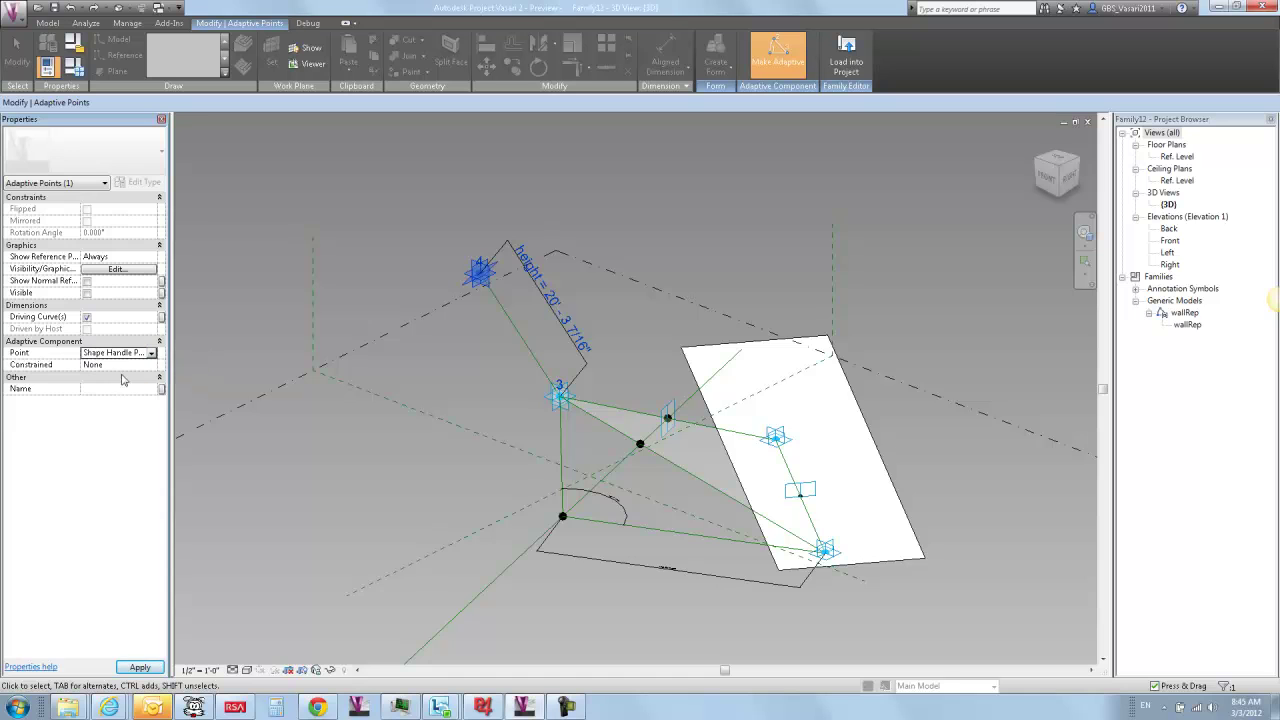
{"action": "left_click", "coordinate": [224, 293]}
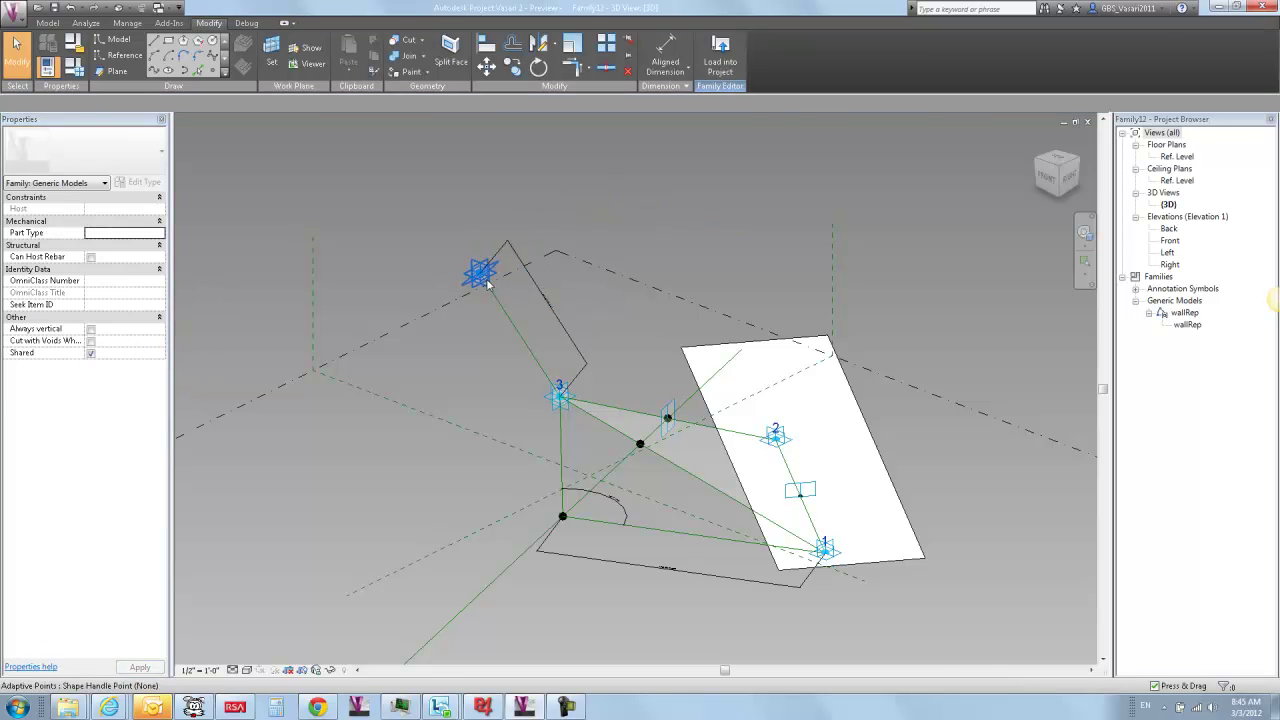
{"action": "key", "text": "Tab"}
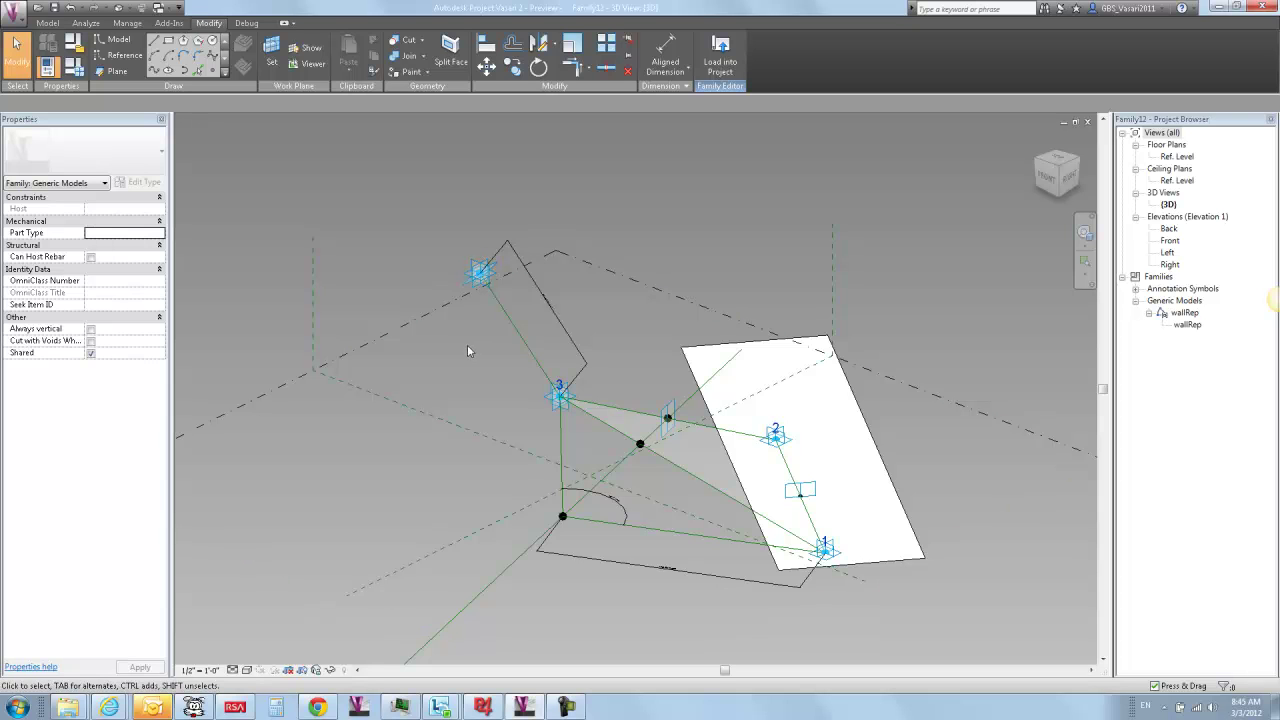
- Load the family into wall.rvt and place Family12 with its three points on the curved wall's inner base edge, finishing at the far end
{"action": "left_click", "coordinate": [720, 64]}
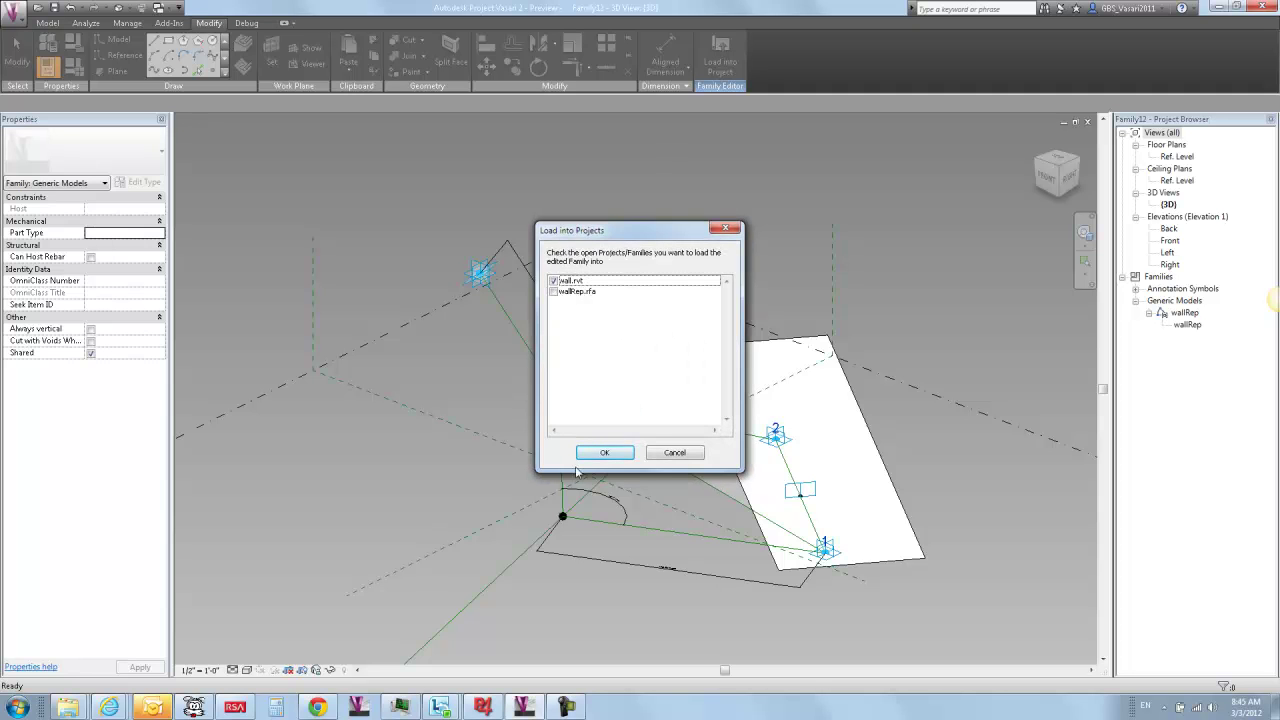
{"action": "left_click", "coordinate": [600, 456]}
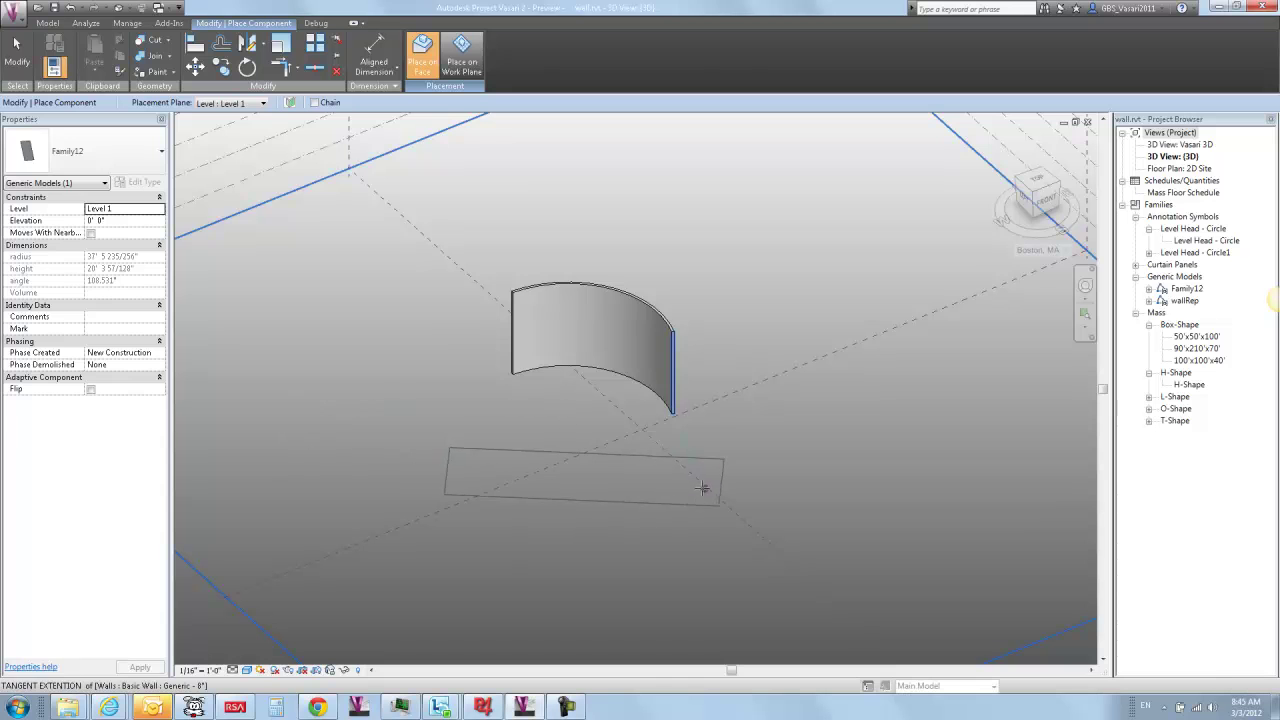
{"action": "scroll", "coordinate": [554, 391], "scroll_direction": "up", "scroll_amount": 4}
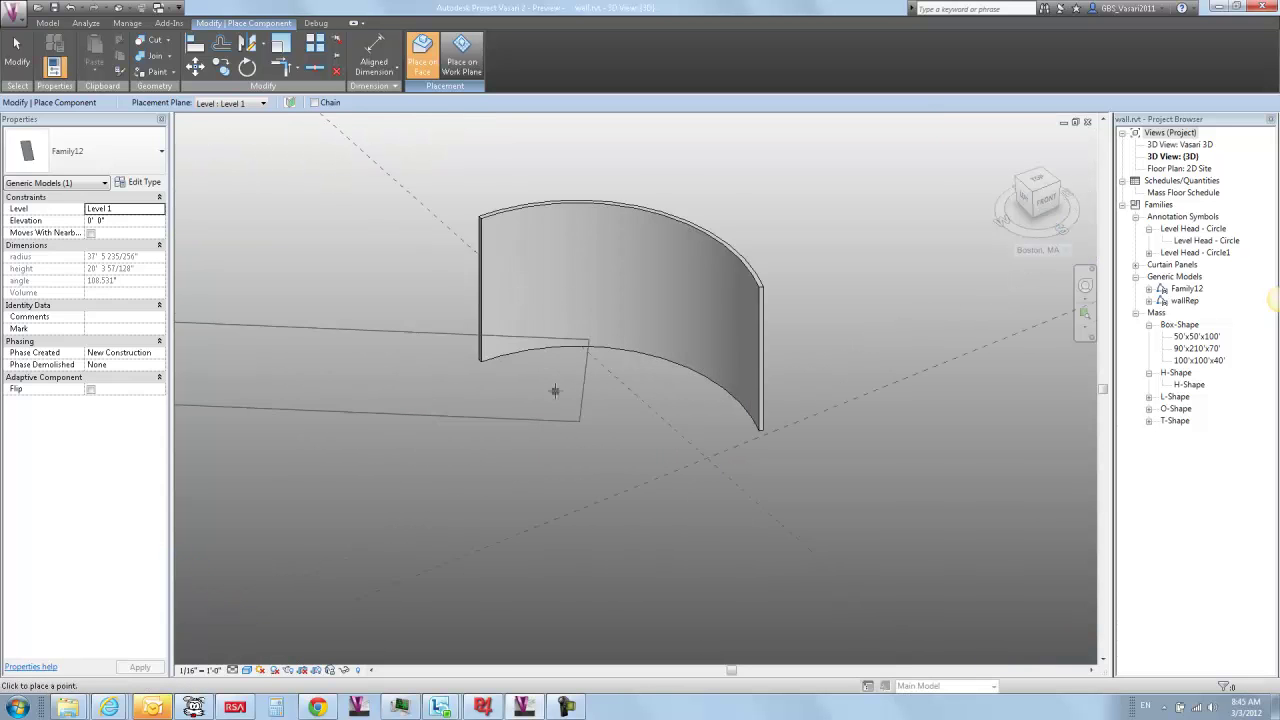
{"action": "scroll", "coordinate": [556, 390], "scroll_direction": "up", "scroll_amount": 3}
{"action": "middle_click_drag", "start_coordinate": [586, 366], "coordinate": [601, 507]}
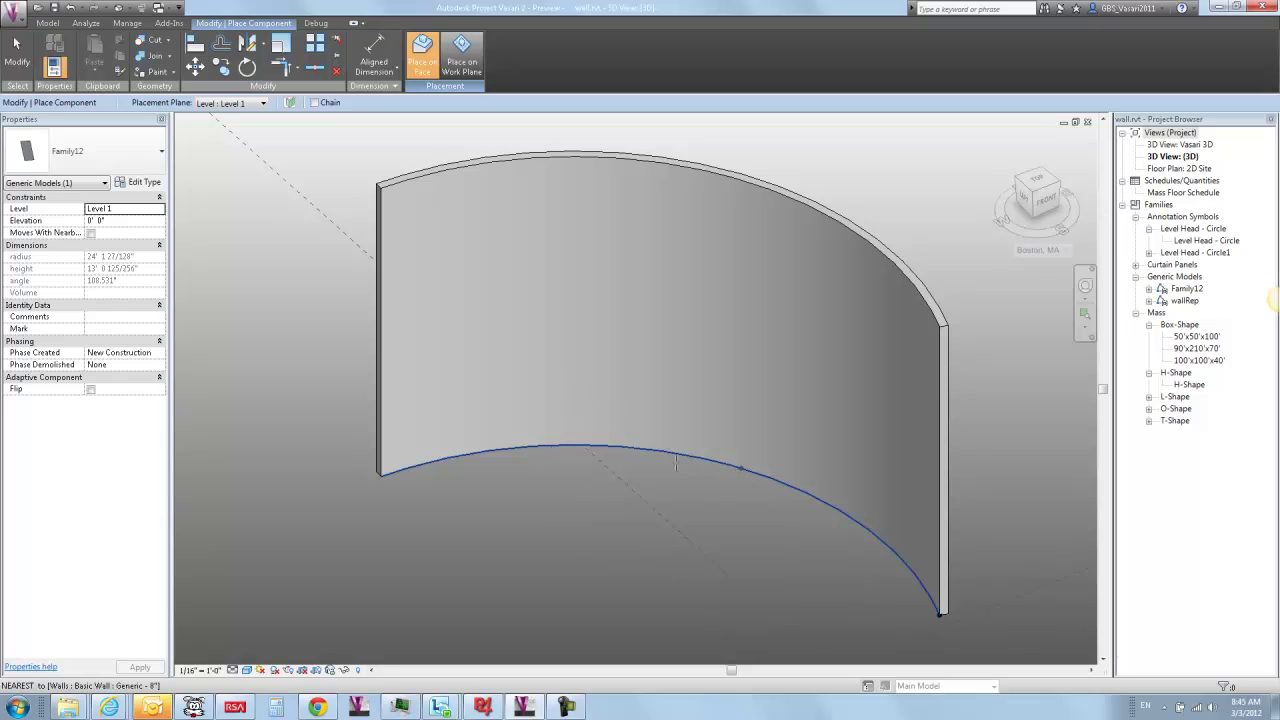
{"action": "left_click", "coordinate": [940, 614]}
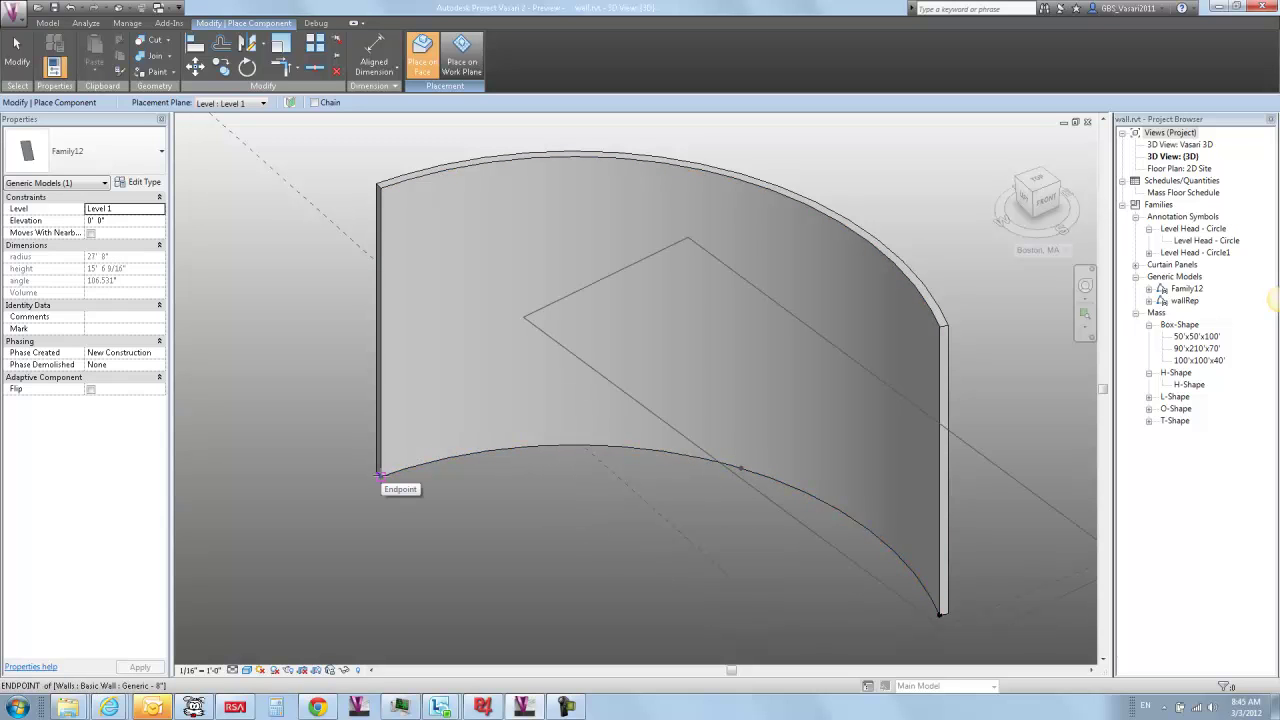
{"action": "left_click", "coordinate": [380, 475]}
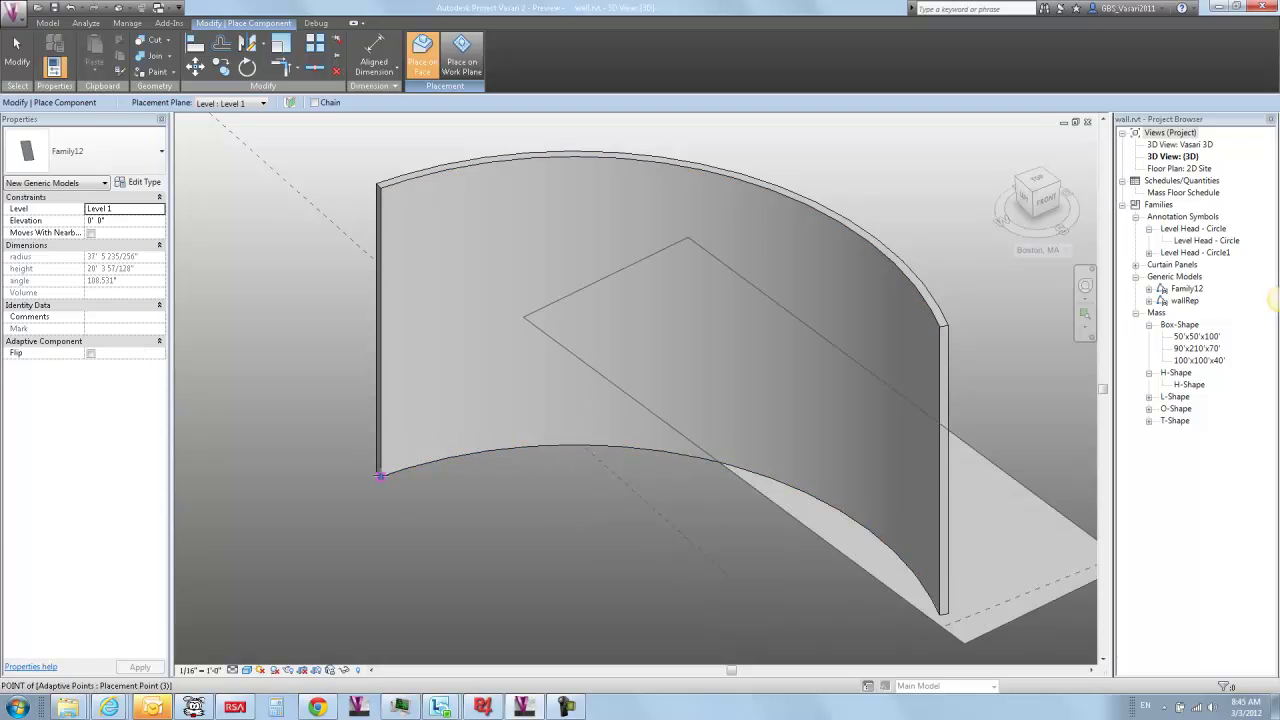
{"action": "key", "text": "Escape"}
{"action": "key", "text": "Escape"}
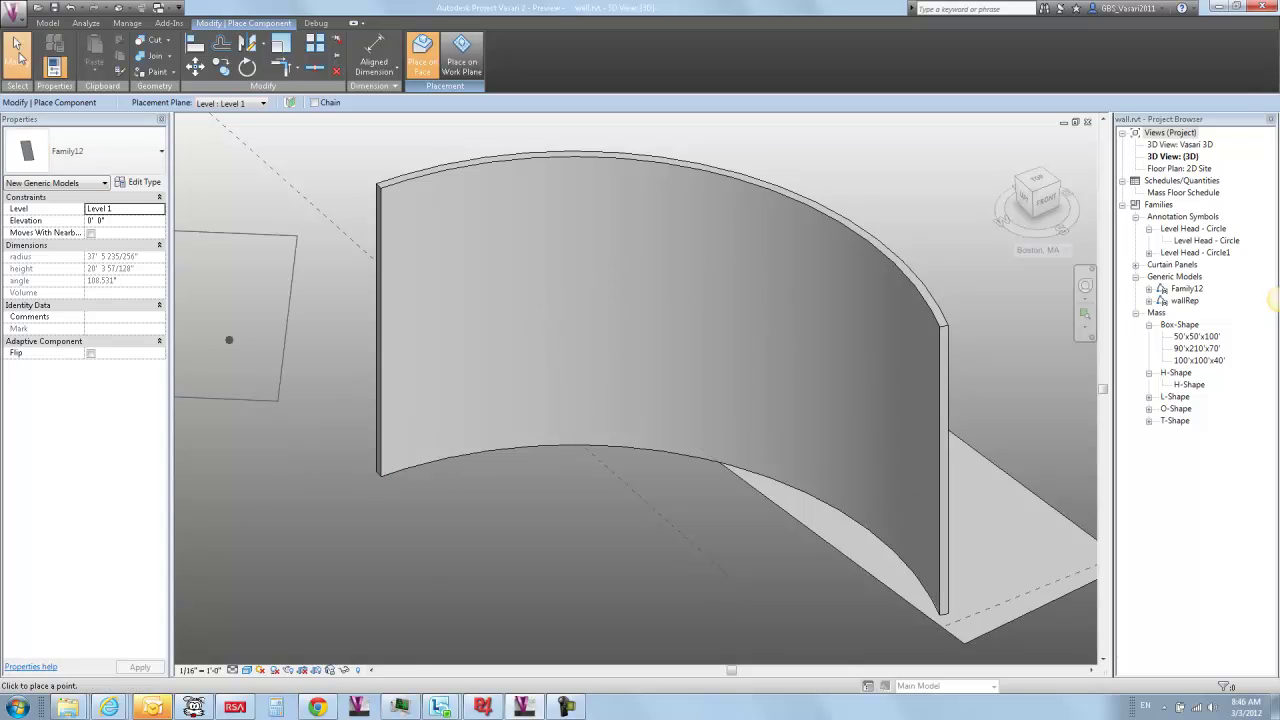
- Rehost Family12's loose shape handle point onto the upper endpoint at the far end of the curved wall
{"action": "left_click", "coordinate": [1072, 551]}
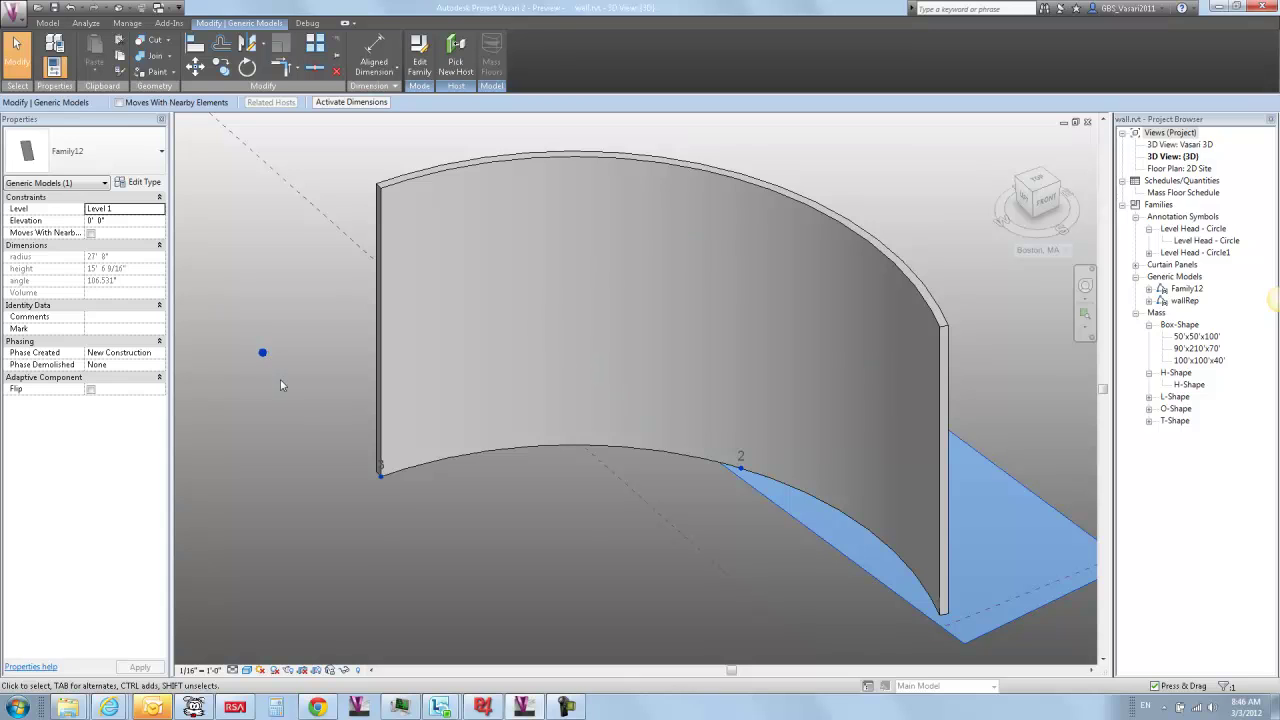
{"action": "scroll", "coordinate": [296, 414], "scroll_direction": "down", "scroll_amount": 3}
{"action": "mouse_move", "coordinate": [296, 414]}
{"action": "middle_mouse_down", "text": "shift"}
{"action": "mouse_move", "coordinate": [304, 441]}
{"action": "mouse_move", "coordinate": [317, 420]}
{"action": "middle_mouse_up", "text": "shift"}
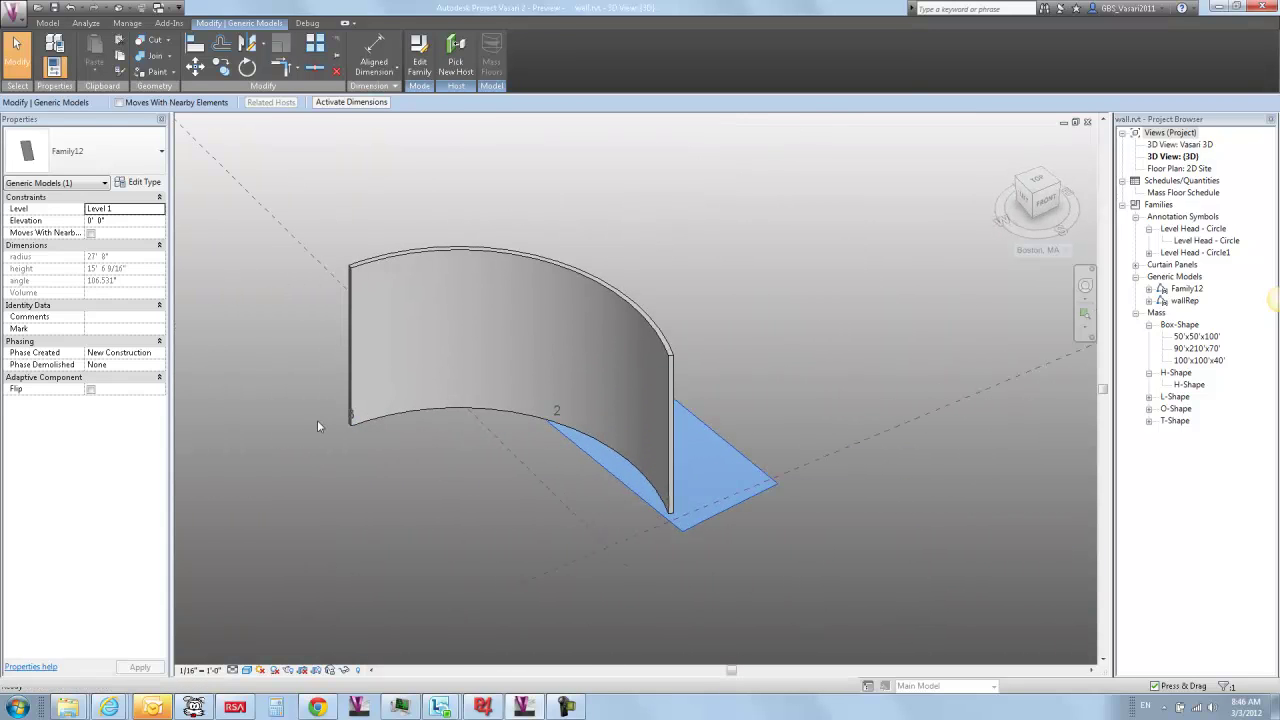
{"action": "left_click", "coordinate": [247, 329]}
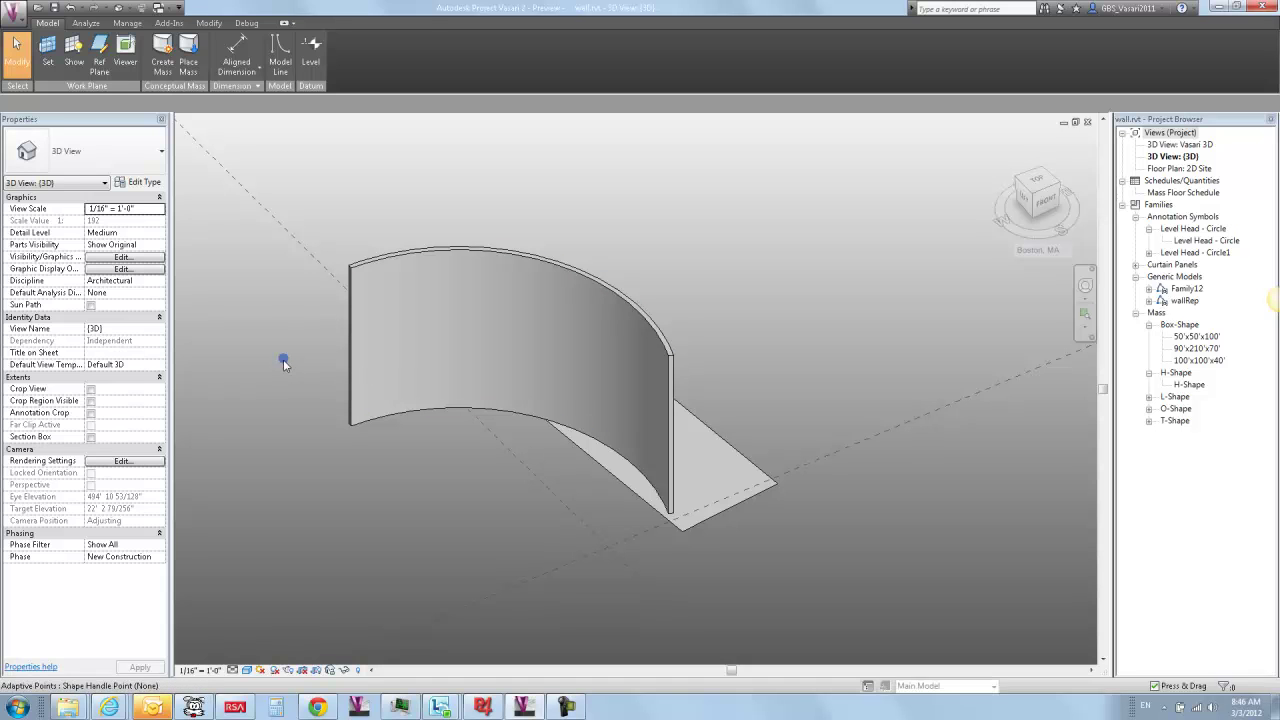
{"action": "left_click", "coordinate": [283, 359]}
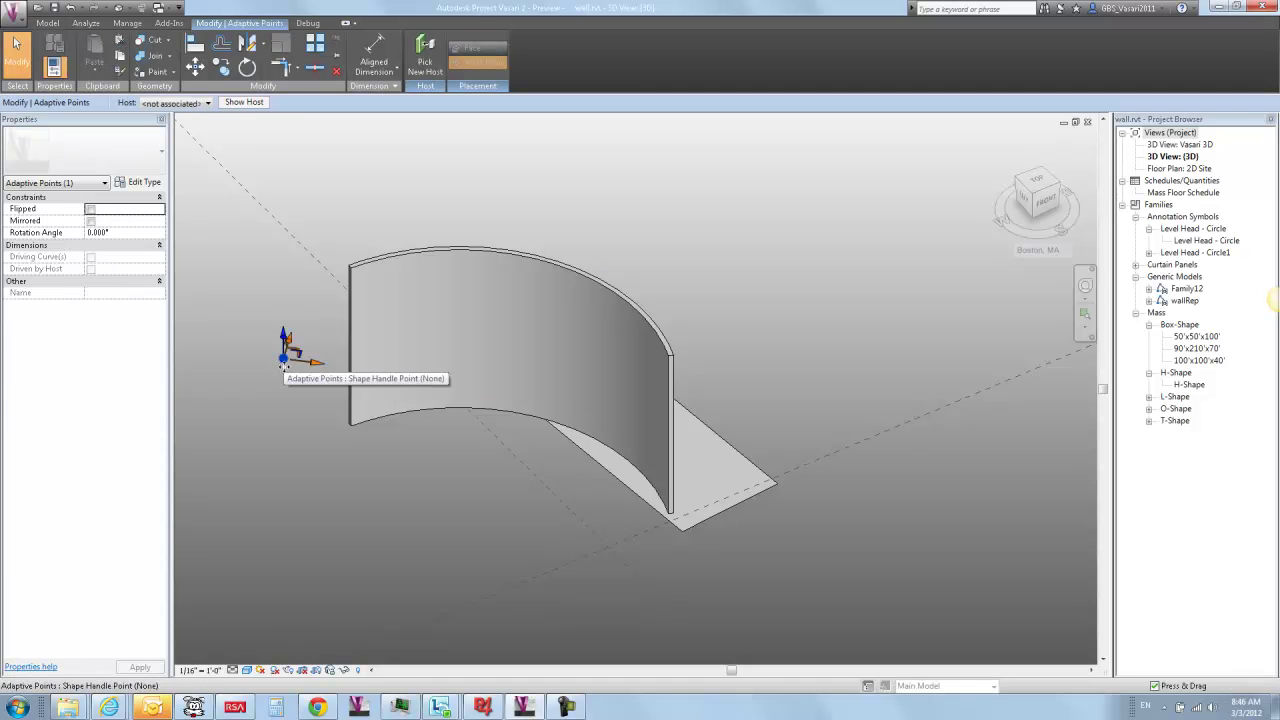
{"action": "left_click", "coordinate": [425, 60]}
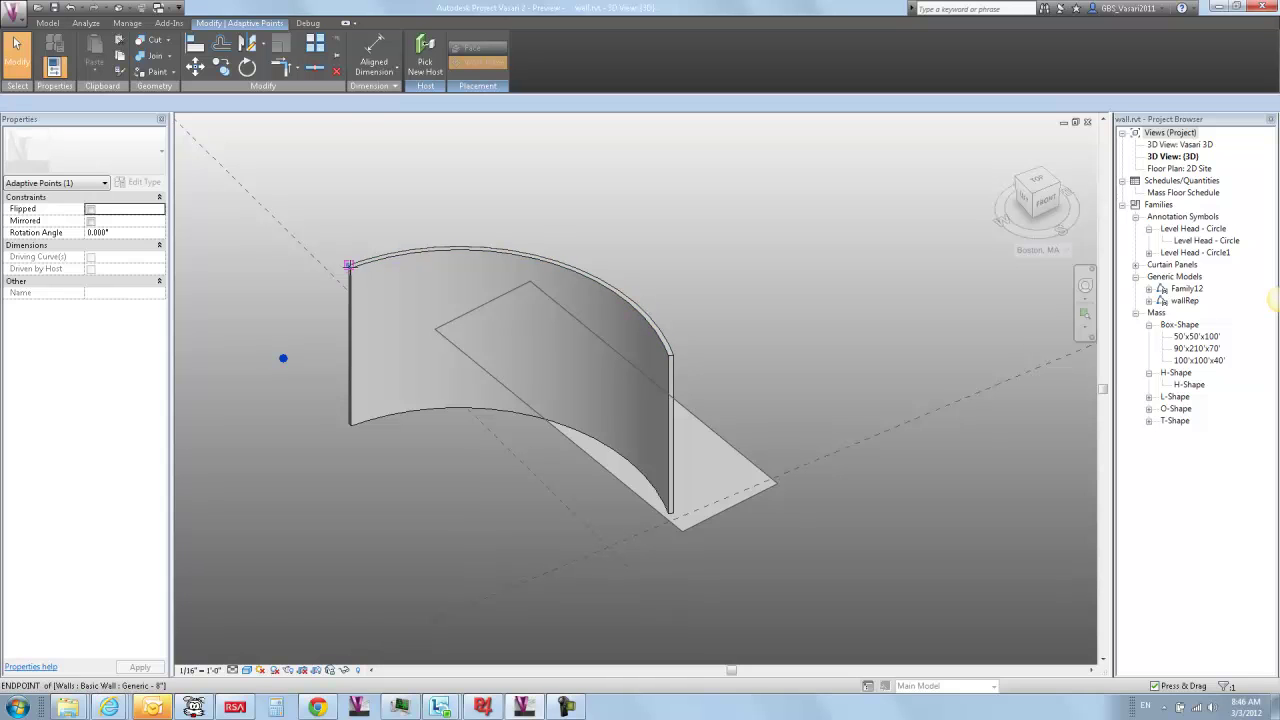
{"action": "left_click", "coordinate": [351, 268]}
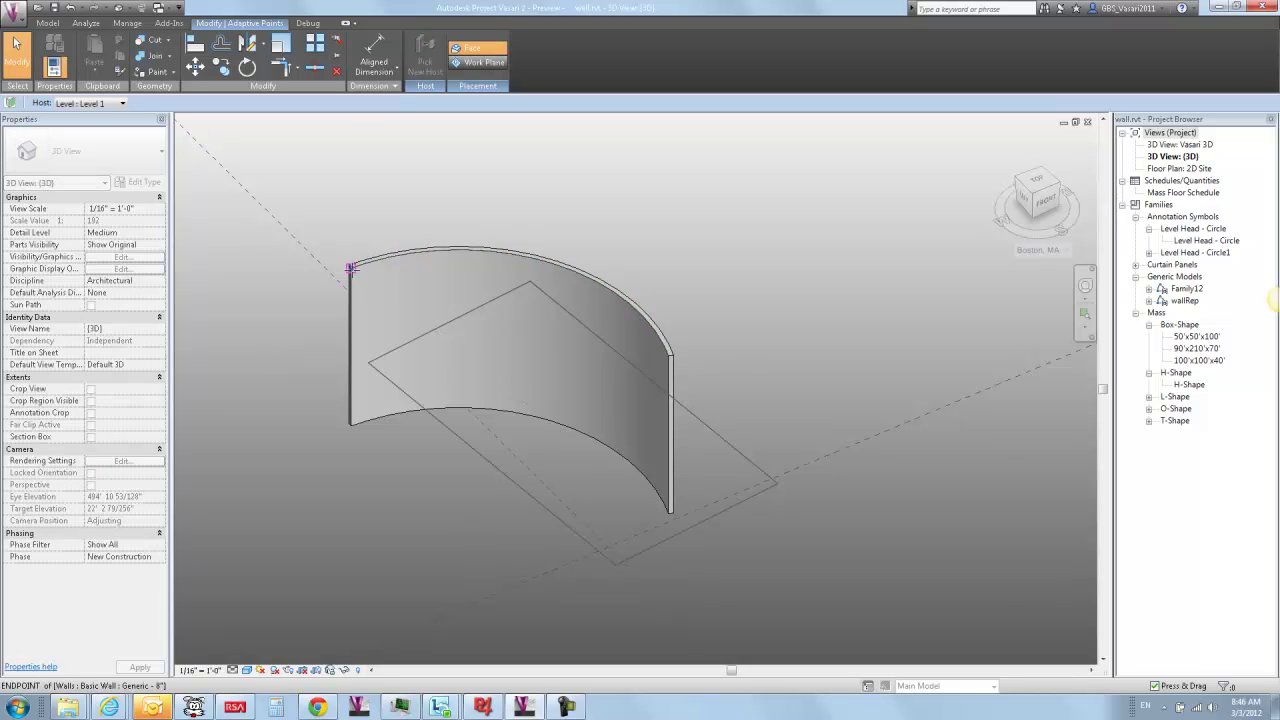
{"action": "key", "text": "Escape"}
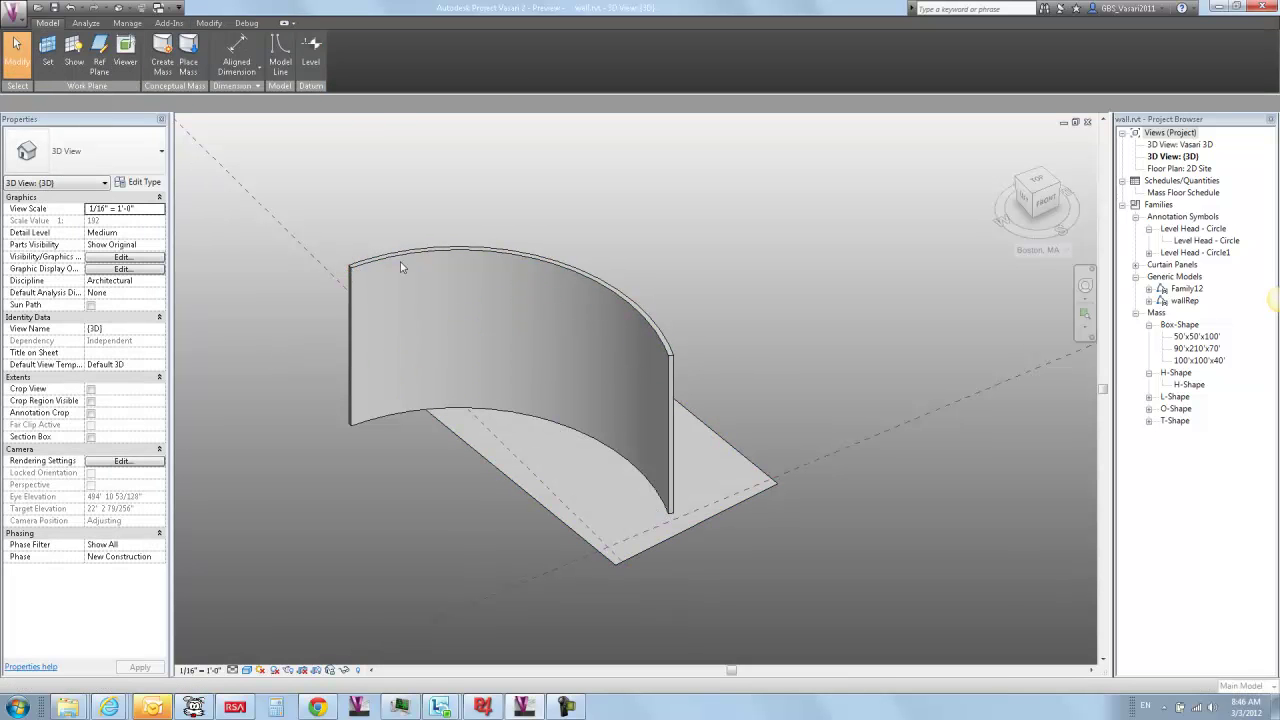
- Raise the top of the curved wall to an unconnected height of about 41'
{"action": "left_click", "coordinate": [586, 378]}
{"action": "middle_click_drag", "start_coordinate": [791, 385], "coordinate": [766, 410], "text": "shift"}
{"action": "left_click_drag", "start_coordinate": [516, 304], "coordinate": [517, 226]}
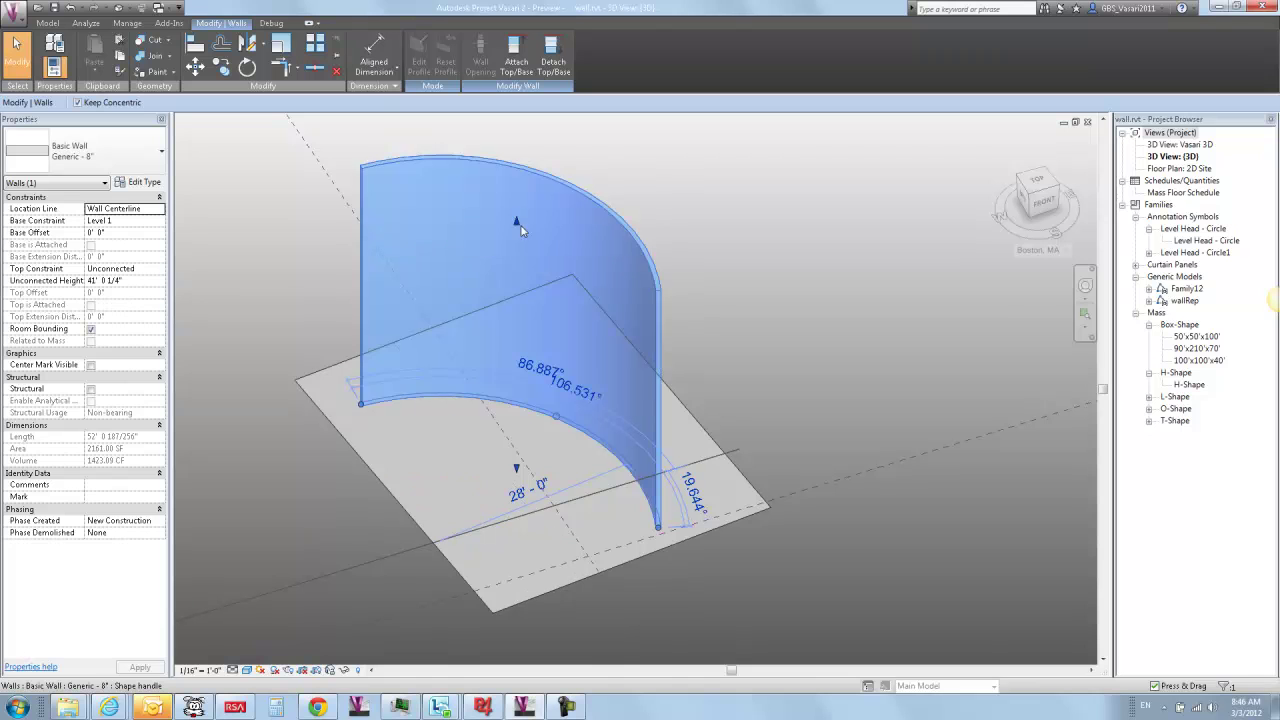
{"action": "left_click", "coordinate": [568, 707]}
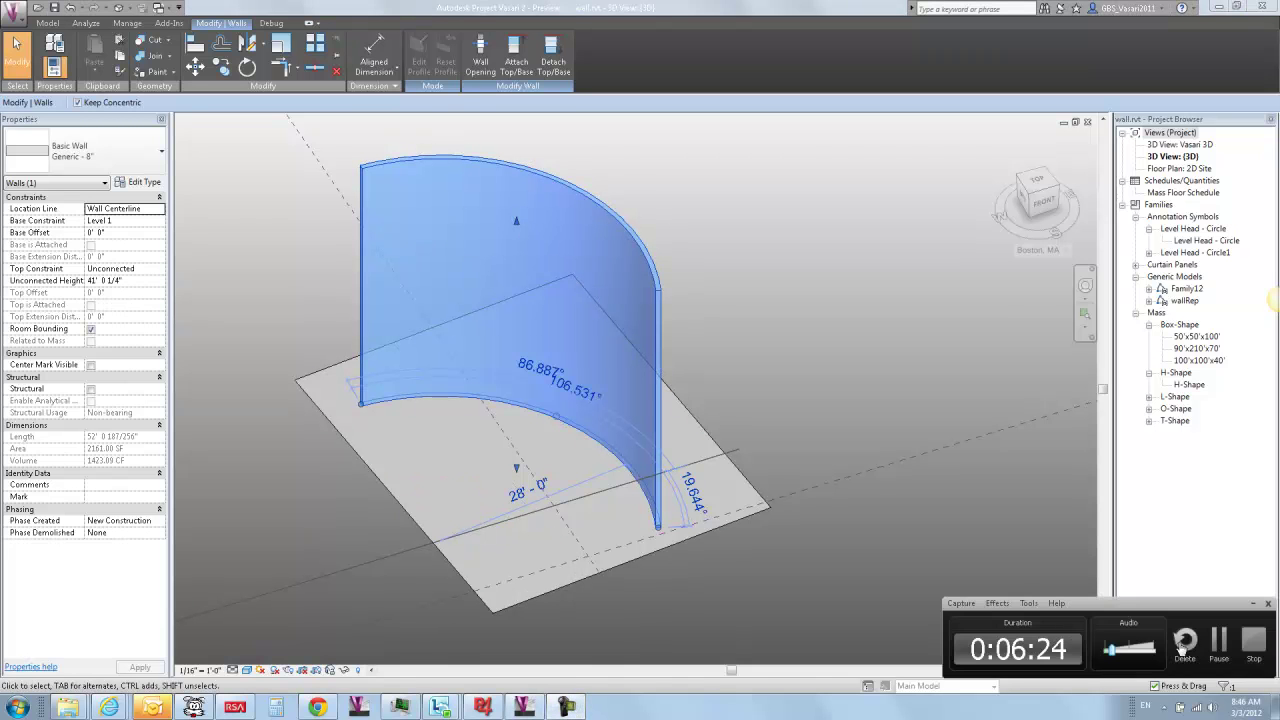
{"action": "left_click", "coordinate": [1215, 645]}
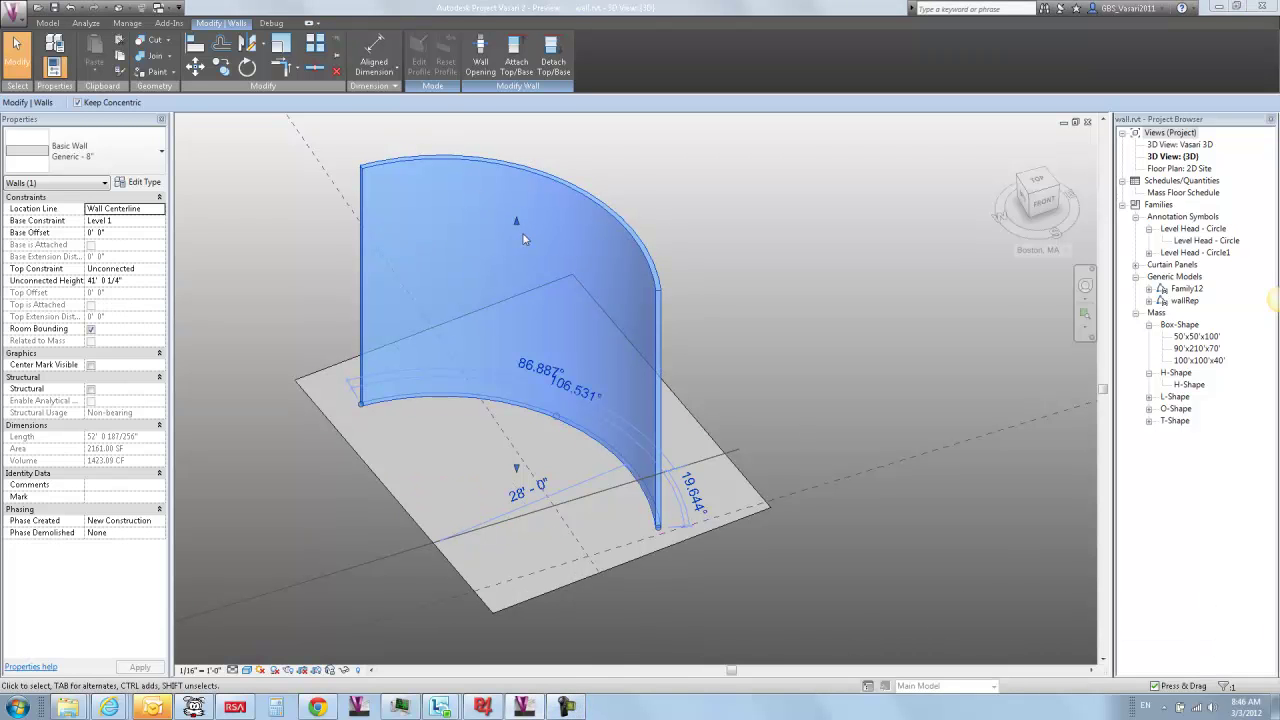
- Lower the top of the curved wall to an unconnected height of about 30' 2"
{"action": "left_click_drag", "start_coordinate": [518, 224], "coordinate": [507, 296]}
{"action": "key", "text": "Escape"}
{"action": "left_click", "coordinate": [521, 201]}
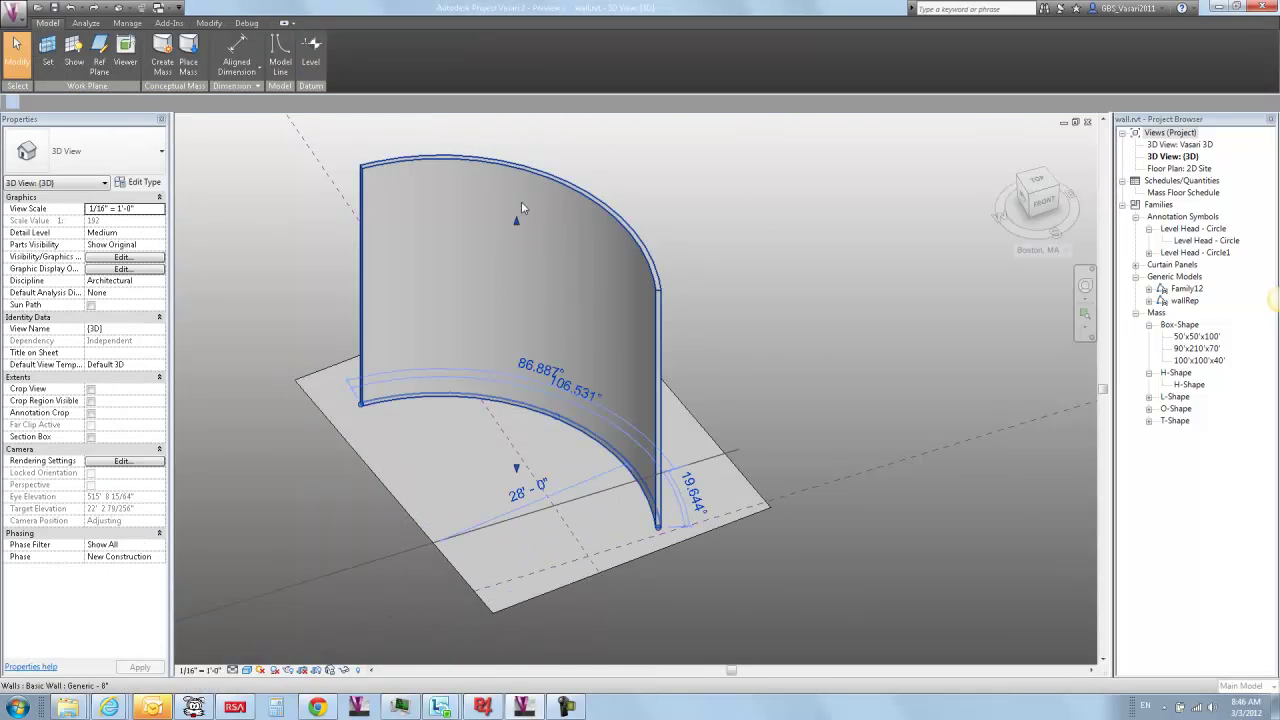
{"action": "left_click_drag", "start_coordinate": [514, 223], "coordinate": [512, 292]}
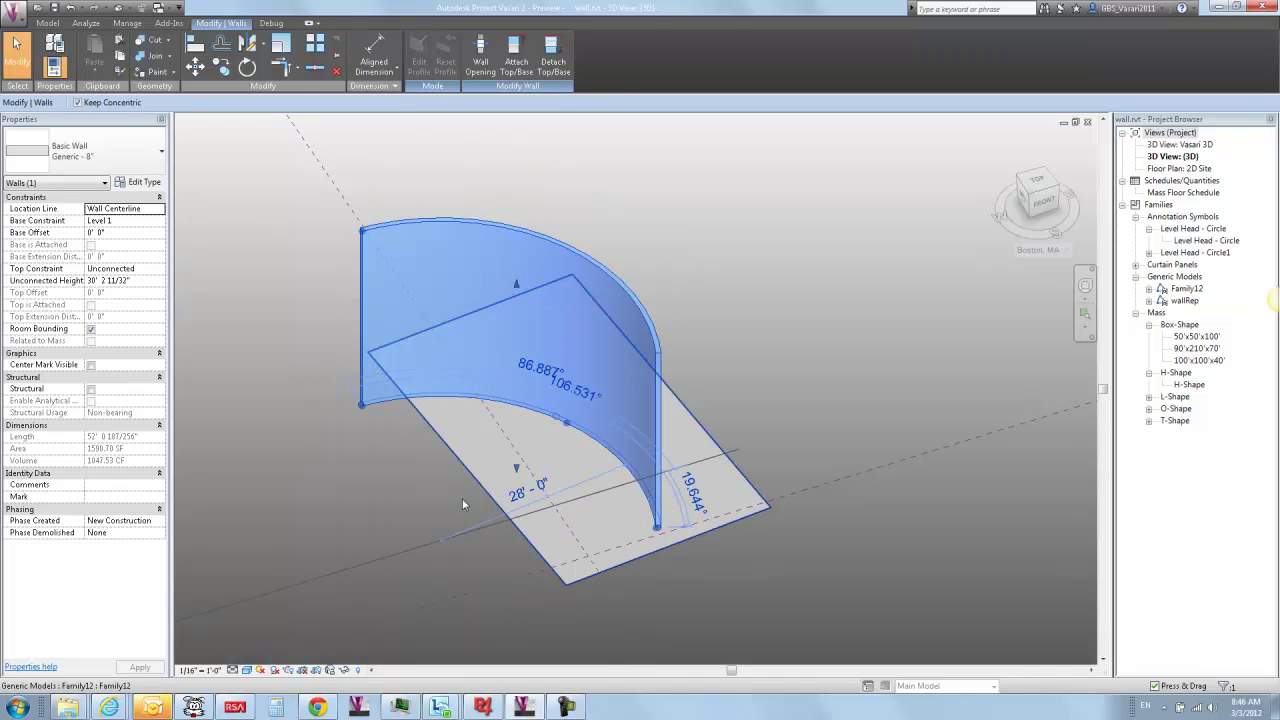
- Pull in the far end of the curved wall to shorten its arc to 90°
{"action": "left_click_drag", "start_coordinate": [363, 404], "coordinate": [424, 396]}
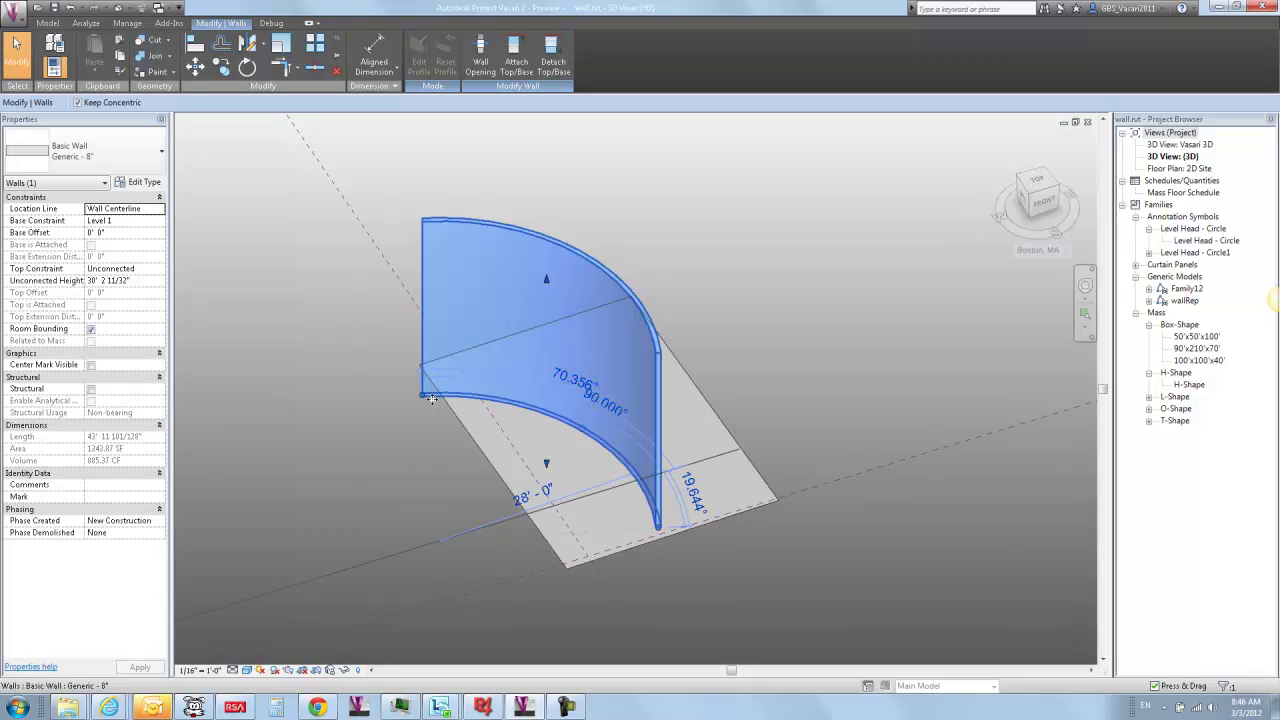
{"action": "left_click", "coordinate": [355, 427]}
{"action": "middle_click_drag", "start_coordinate": [355, 427], "coordinate": [470, 420], "text": "shift"}
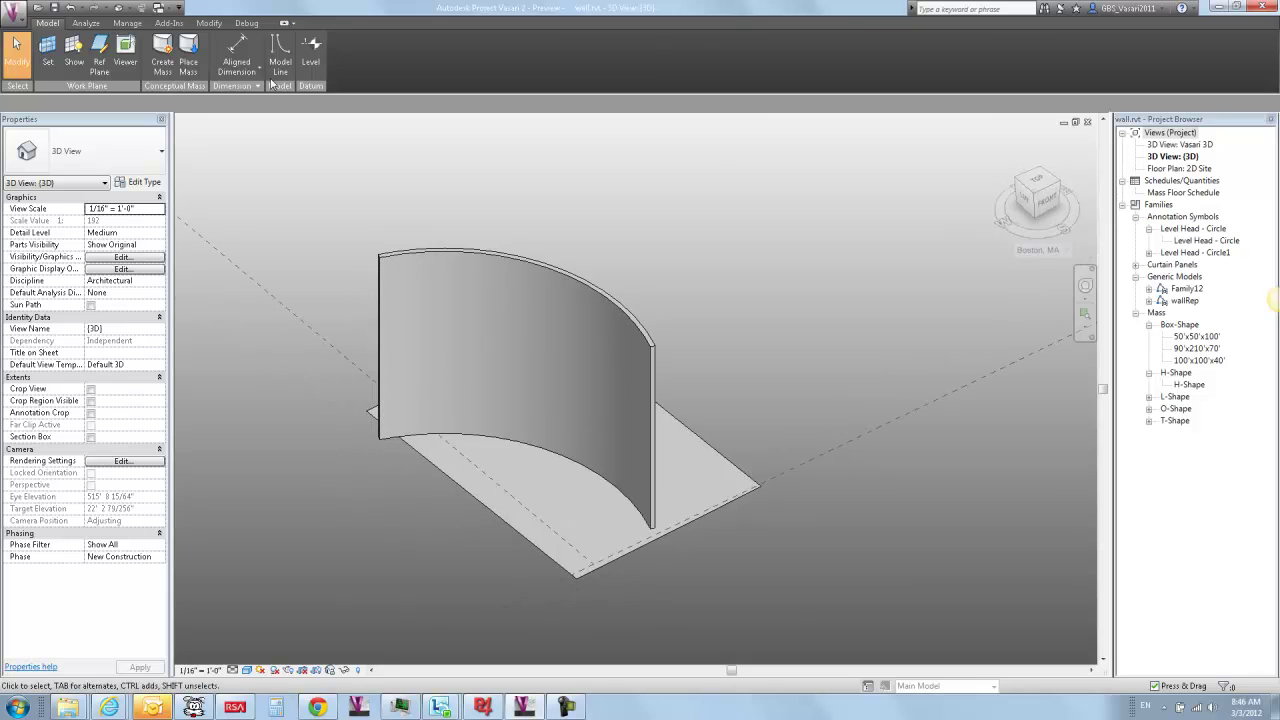
- Set the wall's near end face as the work plane and add an aligned dimension for the wall's height
{"action": "left_click", "coordinate": [236, 55]}
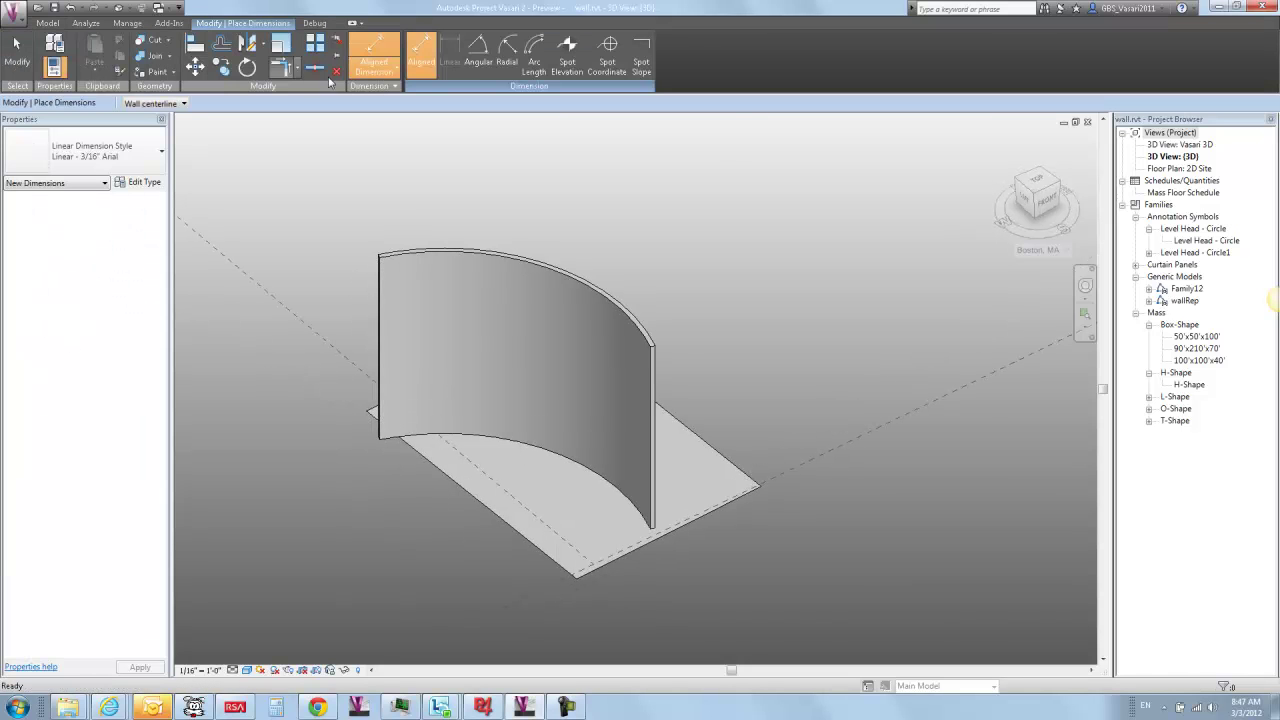
{"action": "left_click", "coordinate": [55, 24]}
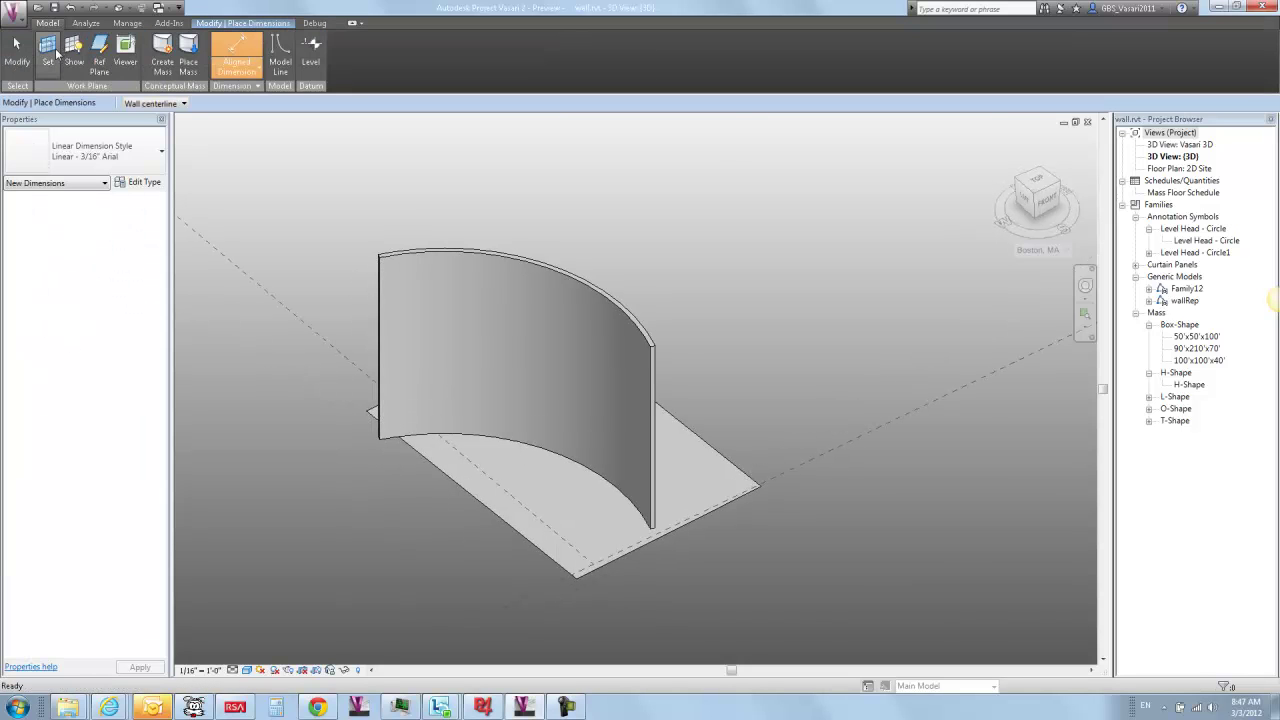
{"action": "left_click", "coordinate": [55, 54]}
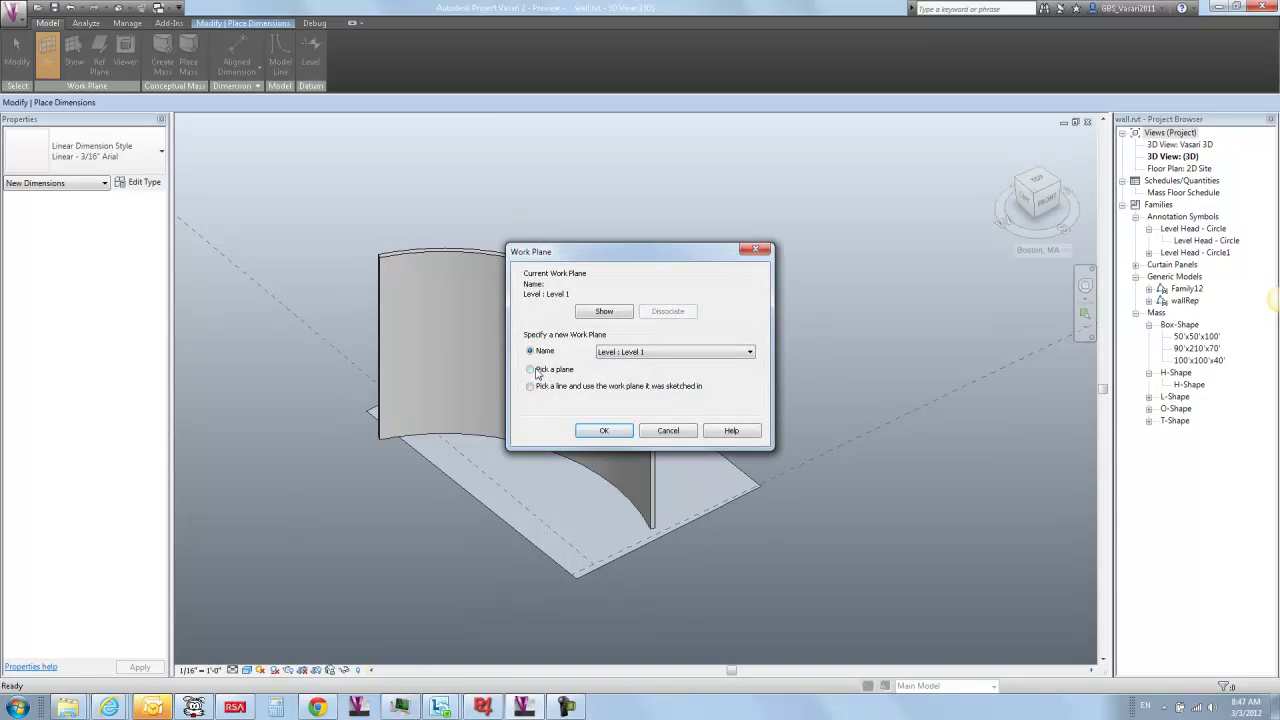
{"action": "left_click", "coordinate": [624, 436]}
{"action": "left_click", "coordinate": [652, 445]}
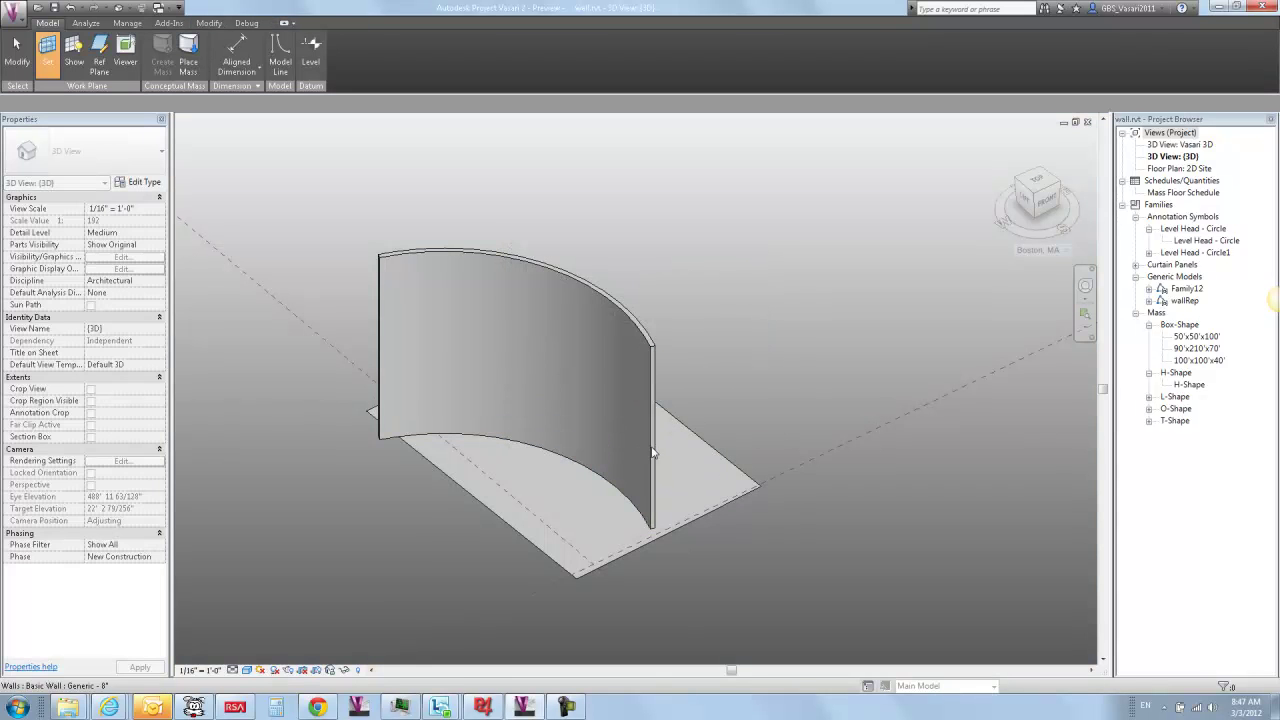
{"action": "left_click", "coordinate": [236, 52]}
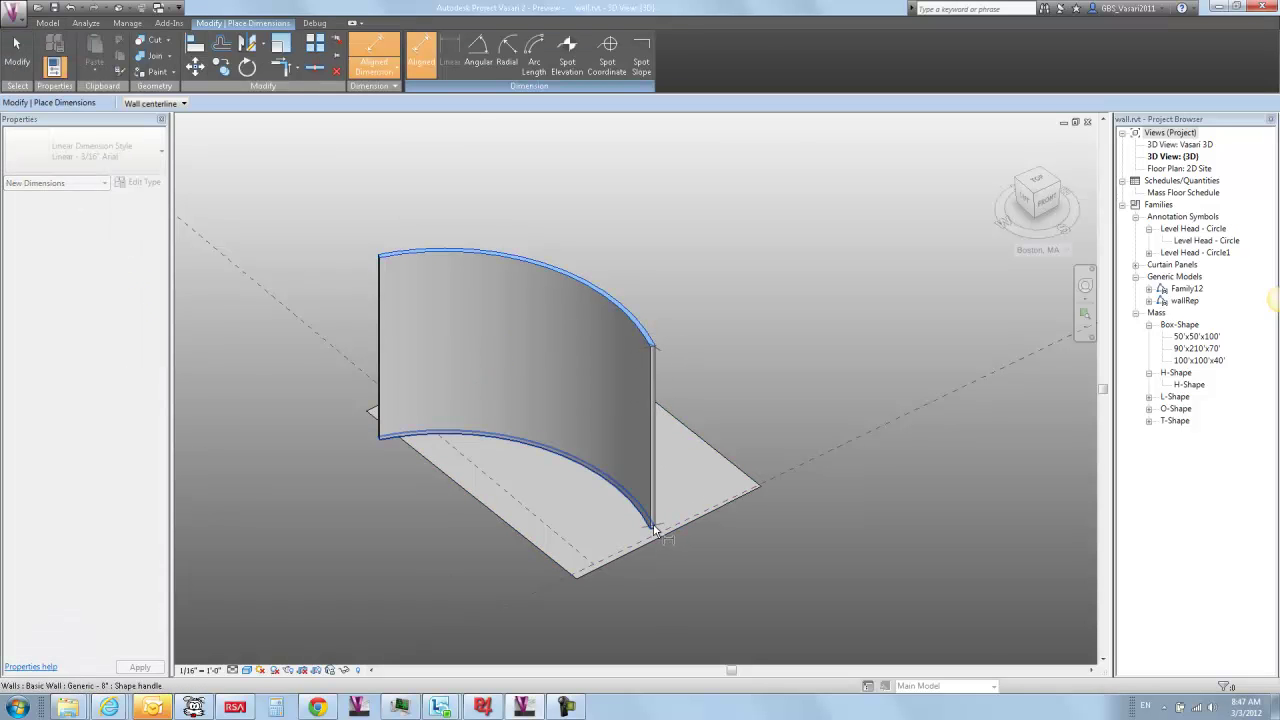
{"action": "left_click", "coordinate": [686, 519]}
{"action": "left_click", "coordinate": [903, 492]}
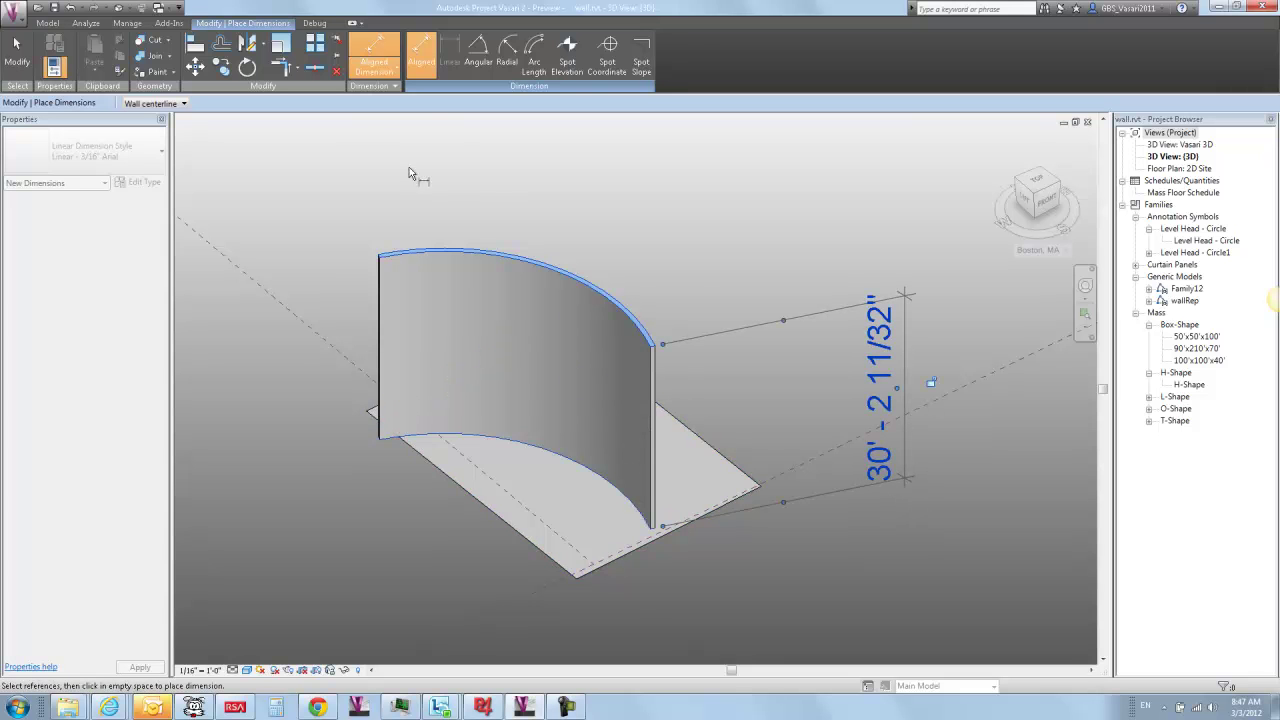
- Return the work plane to Level 1 and add an aligned dimension between the flat panel's two long edges
{"action": "left_click", "coordinate": [48, 23]}
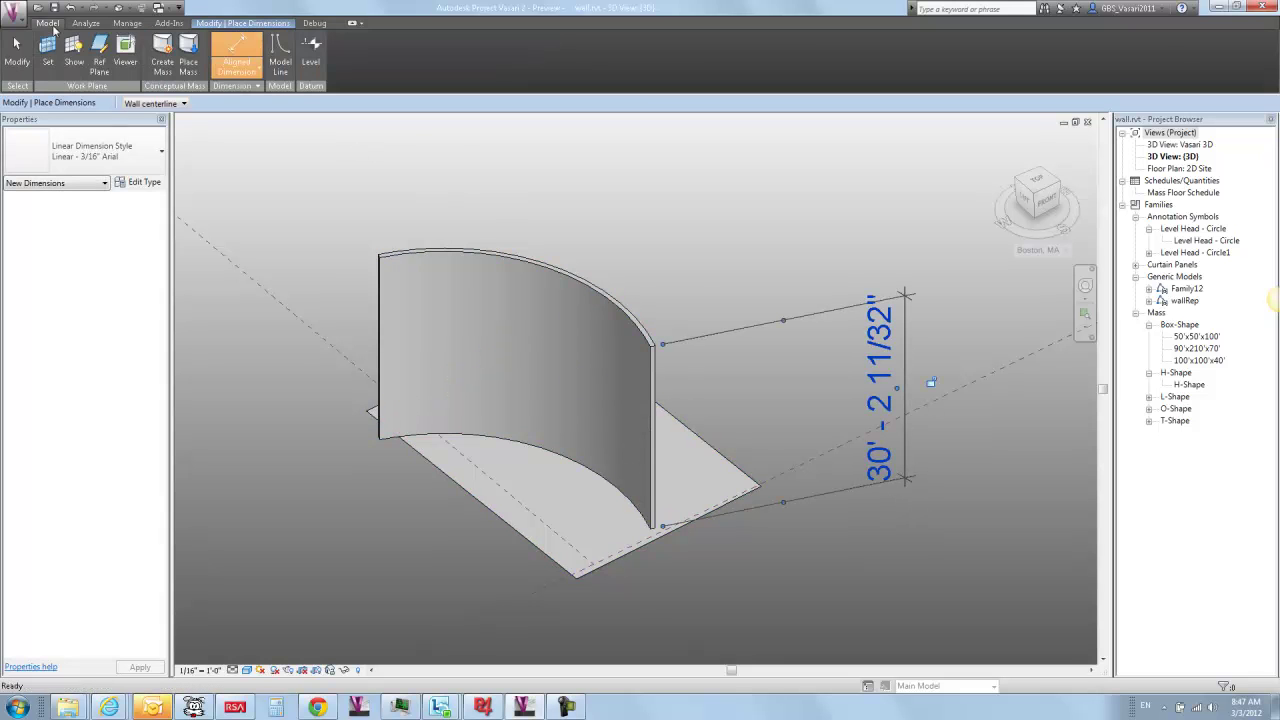
{"action": "left_click", "coordinate": [50, 50]}
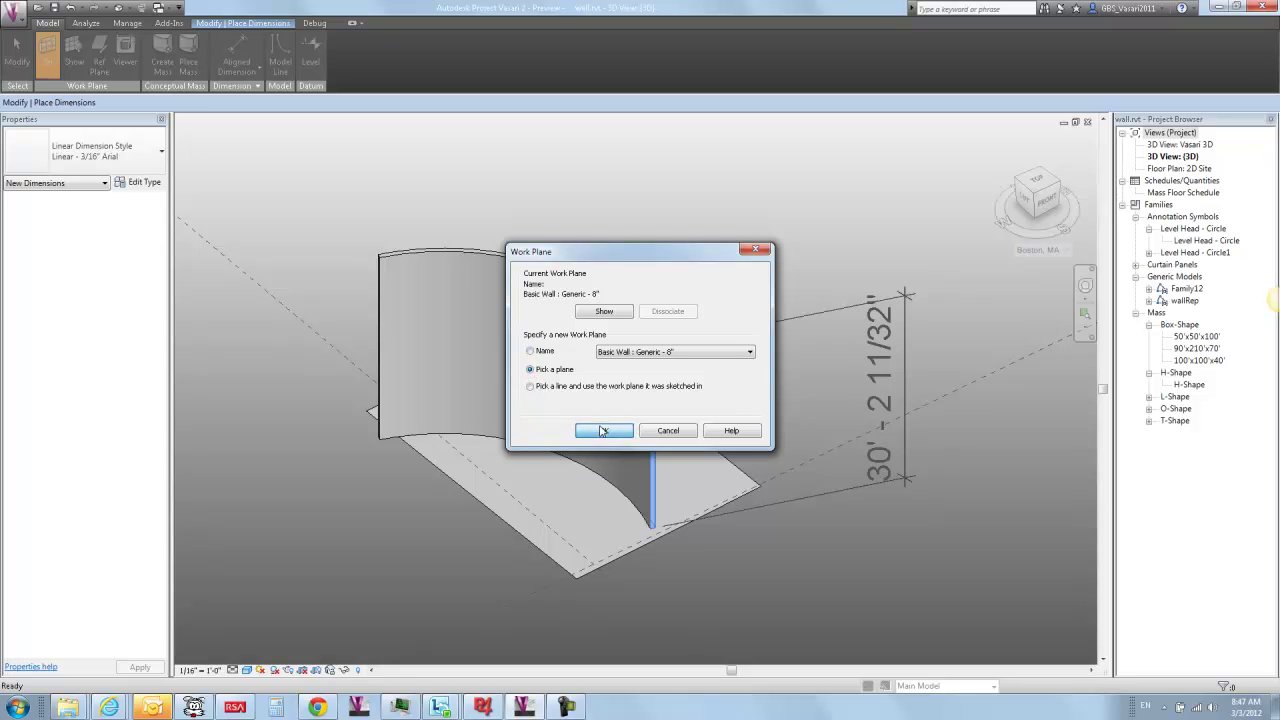
{"action": "left_click", "coordinate": [603, 431]}
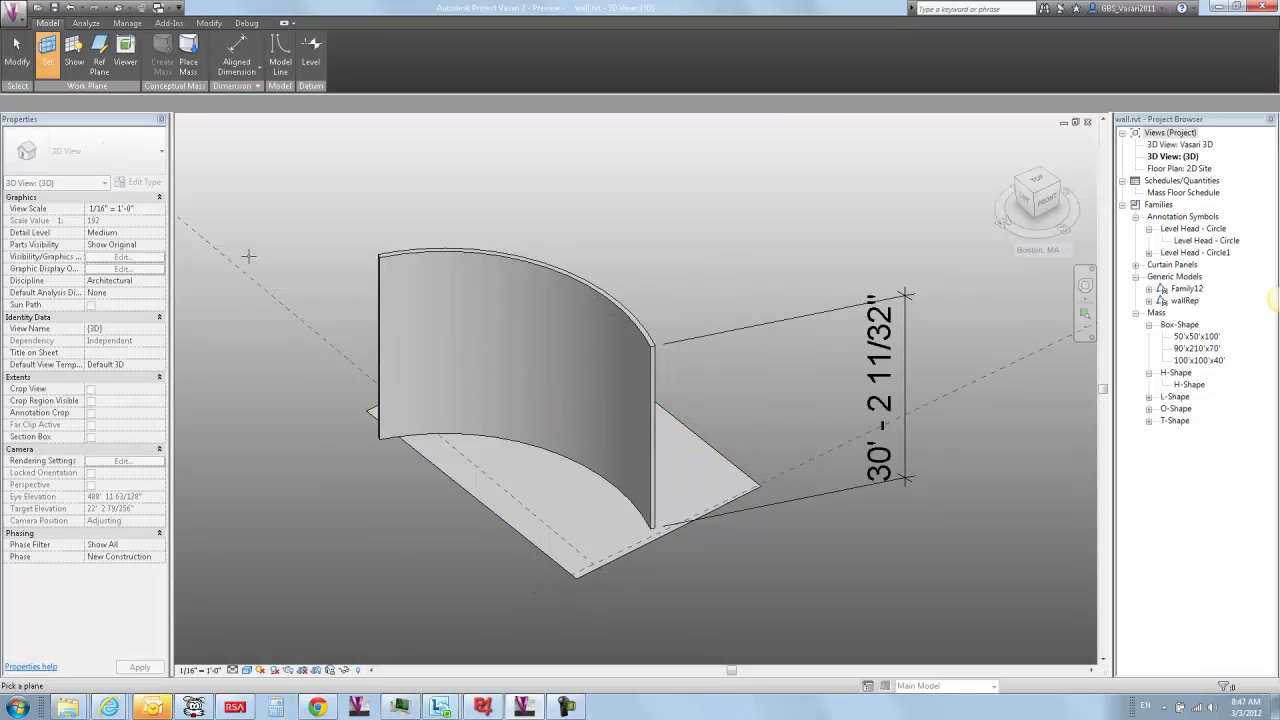
{"action": "scroll", "coordinate": [451, 338], "scroll_direction": "down", "scroll_amount": 3}
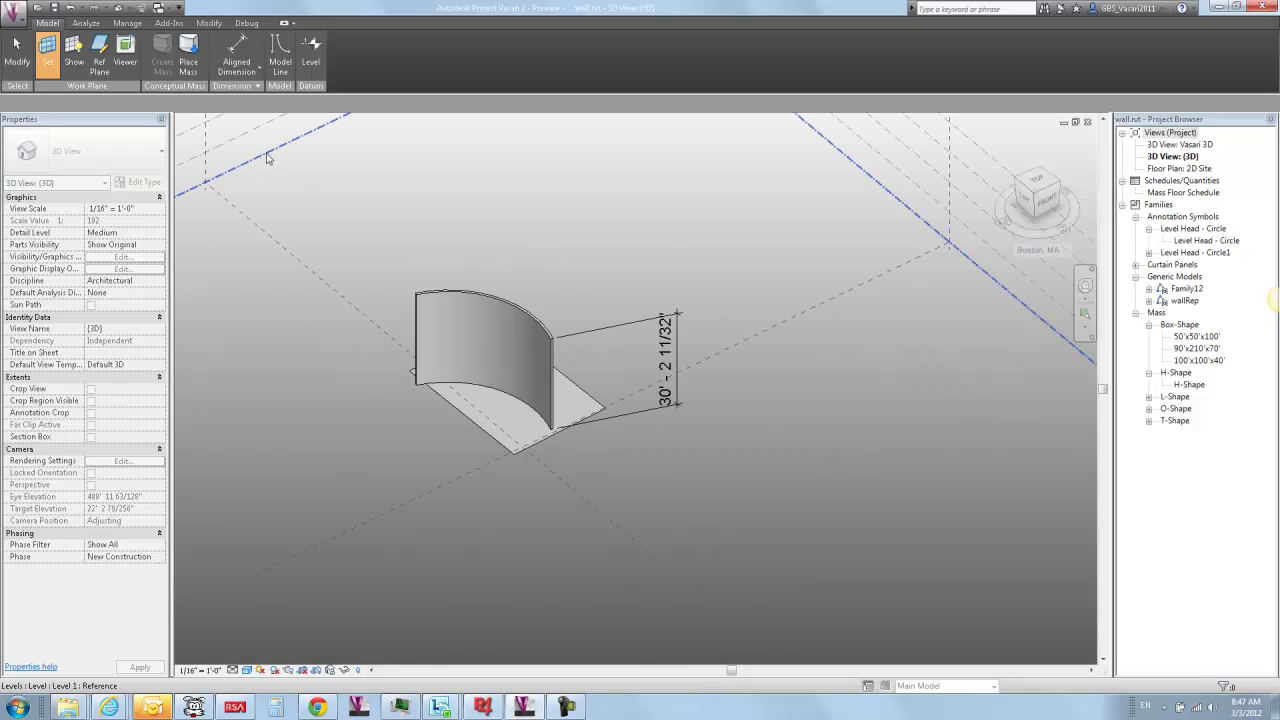
{"action": "left_click", "coordinate": [468, 472]}
{"action": "scroll", "coordinate": [468, 472], "scroll_direction": "up", "scroll_amount": 3}
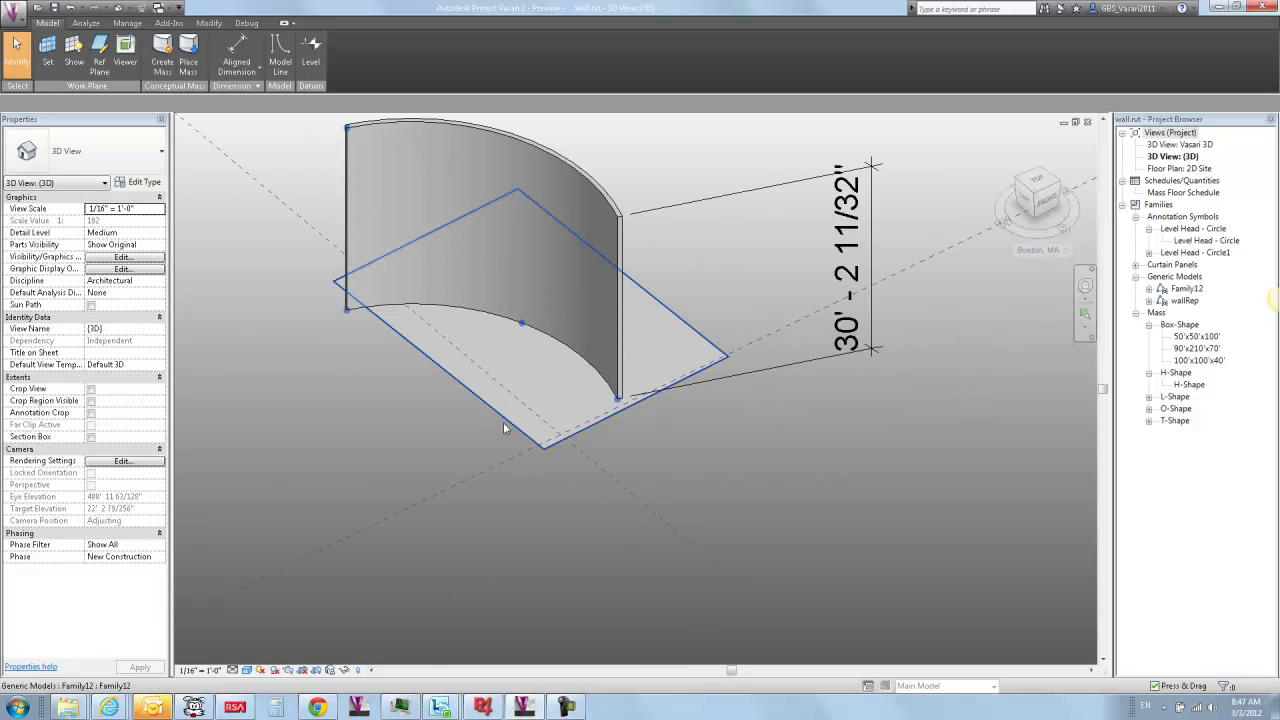
{"action": "left_click", "coordinate": [237, 55]}
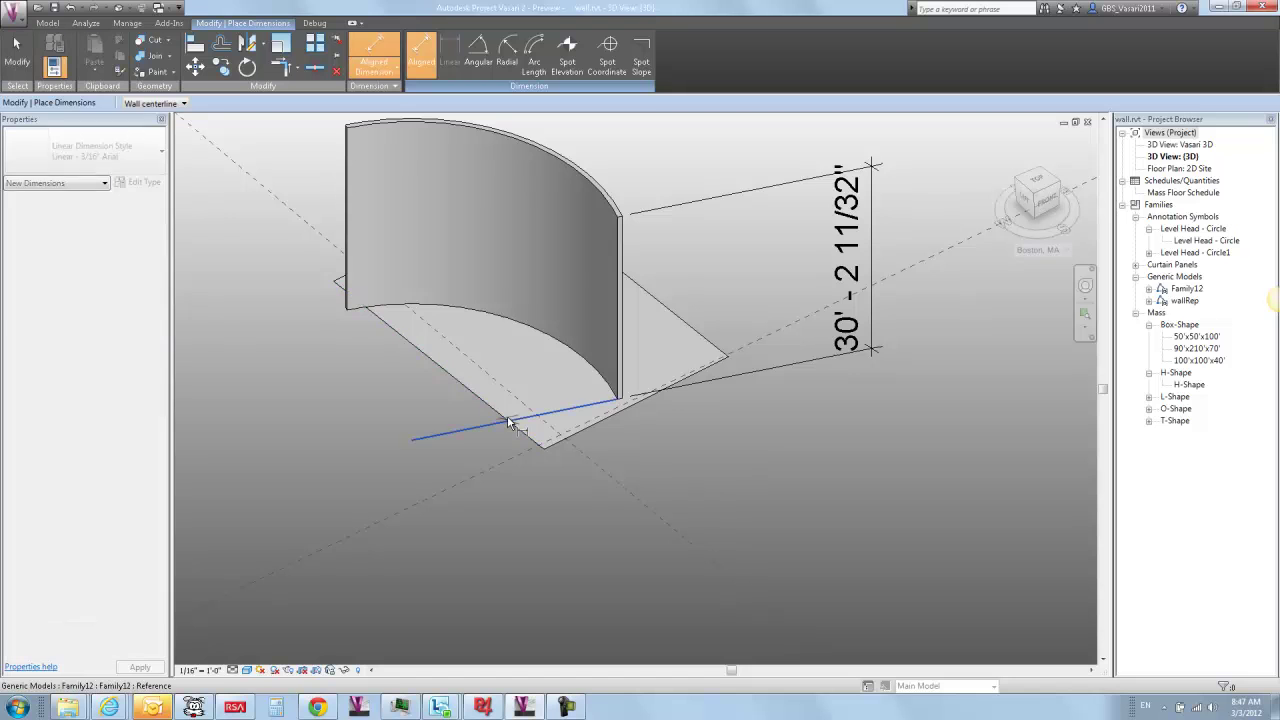
{"action": "left_click", "coordinate": [503, 418]}
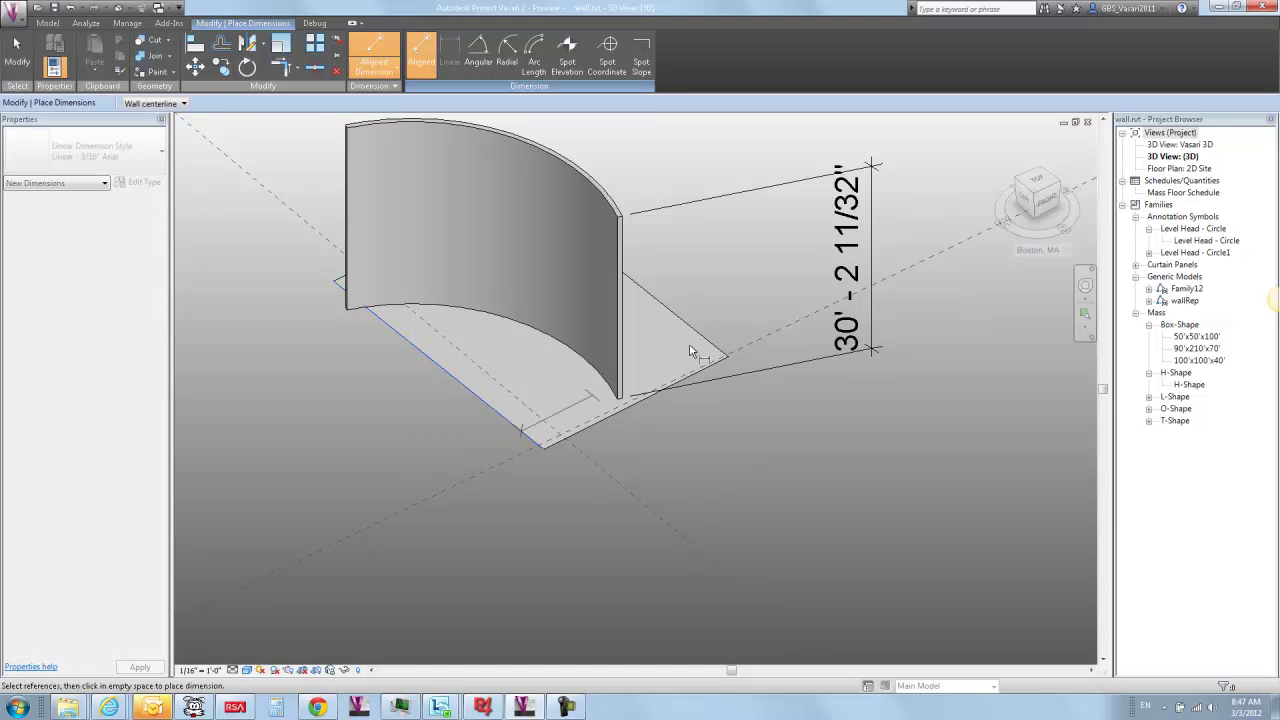
{"action": "left_click", "coordinate": [697, 340]}
{"action": "left_click", "coordinate": [766, 518]}
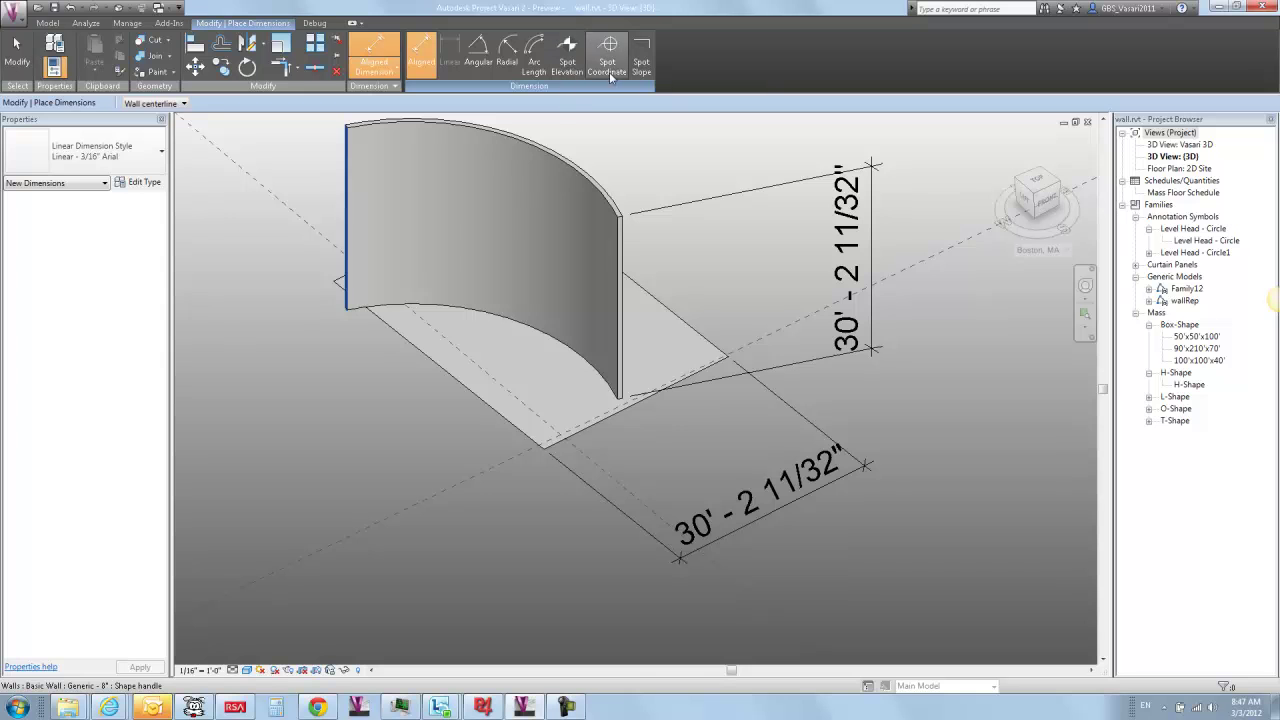
- Add an aligned dimension between the flat panel's two short edges to show its length
{"action": "left_click", "coordinate": [586, 431]}
{"action": "left_click", "coordinate": [337, 285]}
{"action": "left_click", "coordinate": [226, 381]}
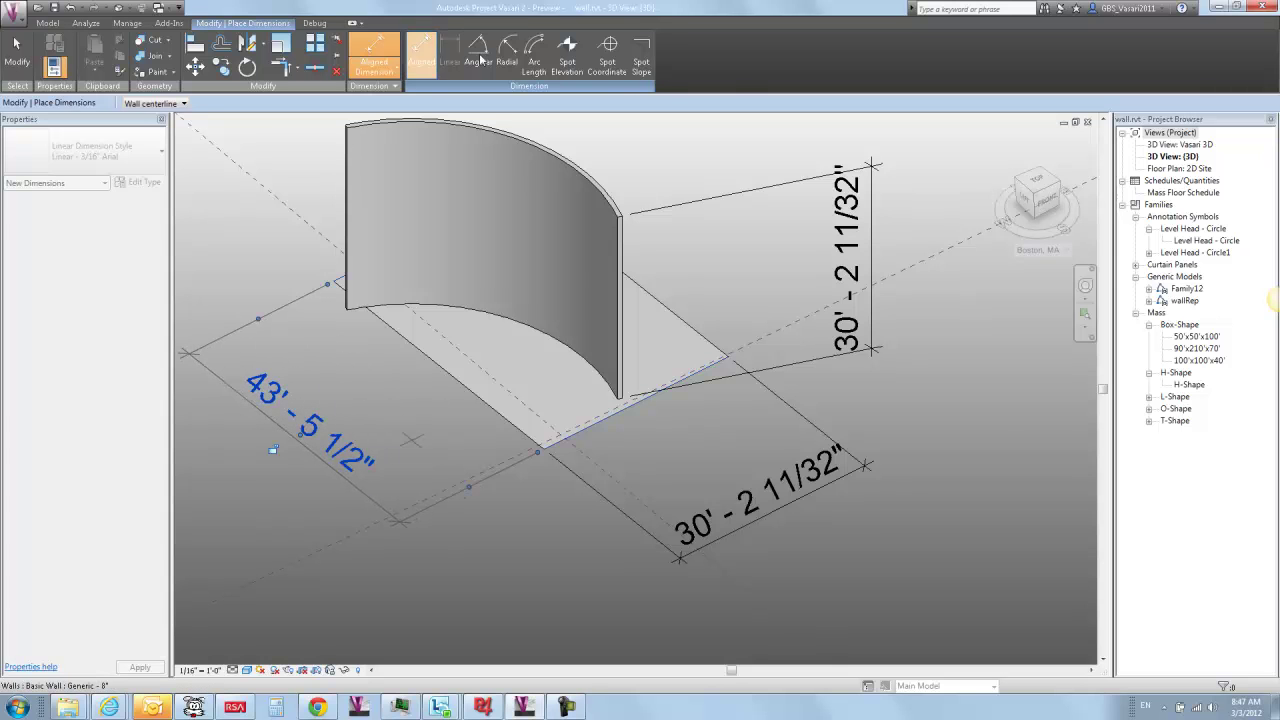
- Add an arc length dimension along the curved wall's inner face from one end to the other
{"action": "left_click", "coordinate": [384, 70]}
{"action": "left_click", "coordinate": [400, 198]}
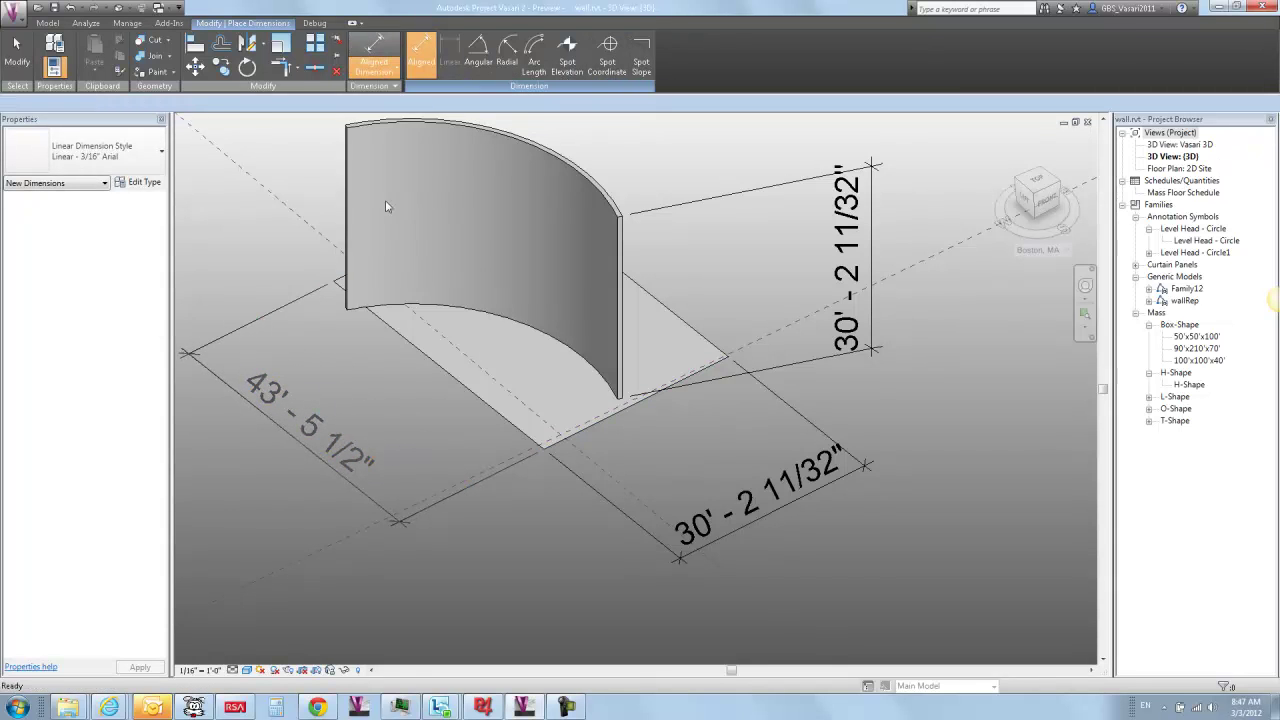
{"action": "left_click", "coordinate": [355, 308]}
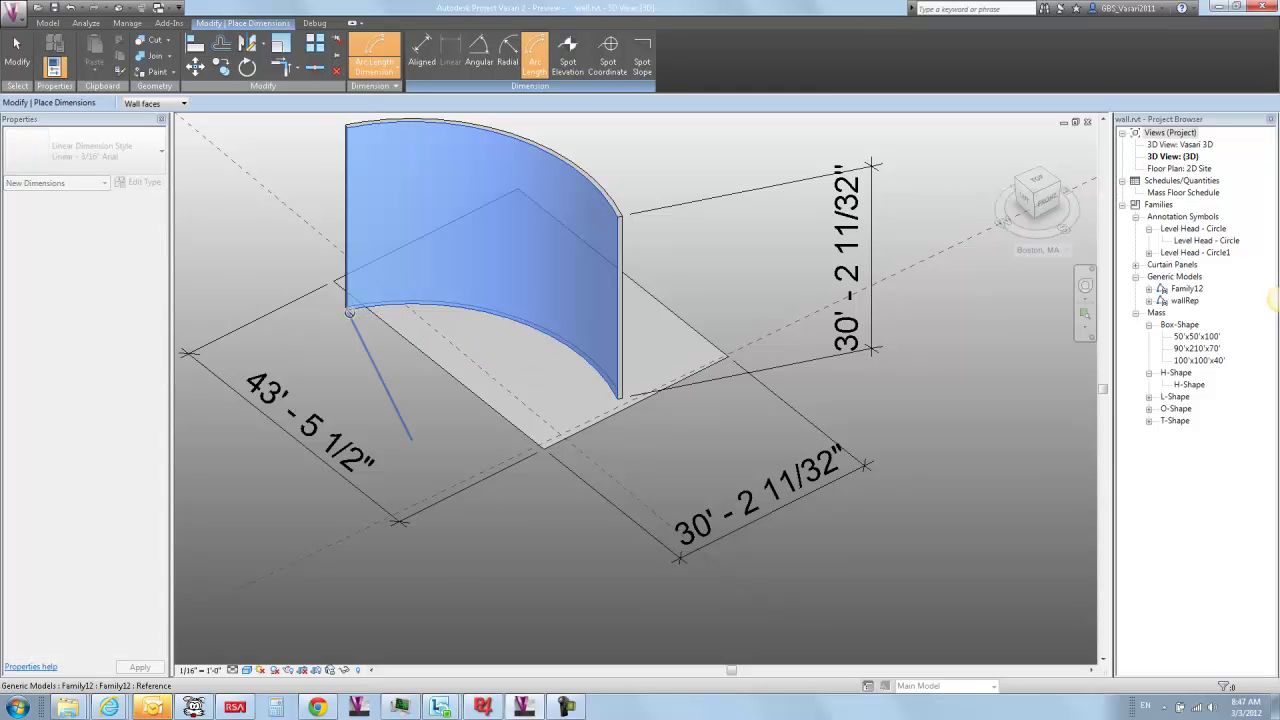
{"action": "left_click", "coordinate": [622, 402]}
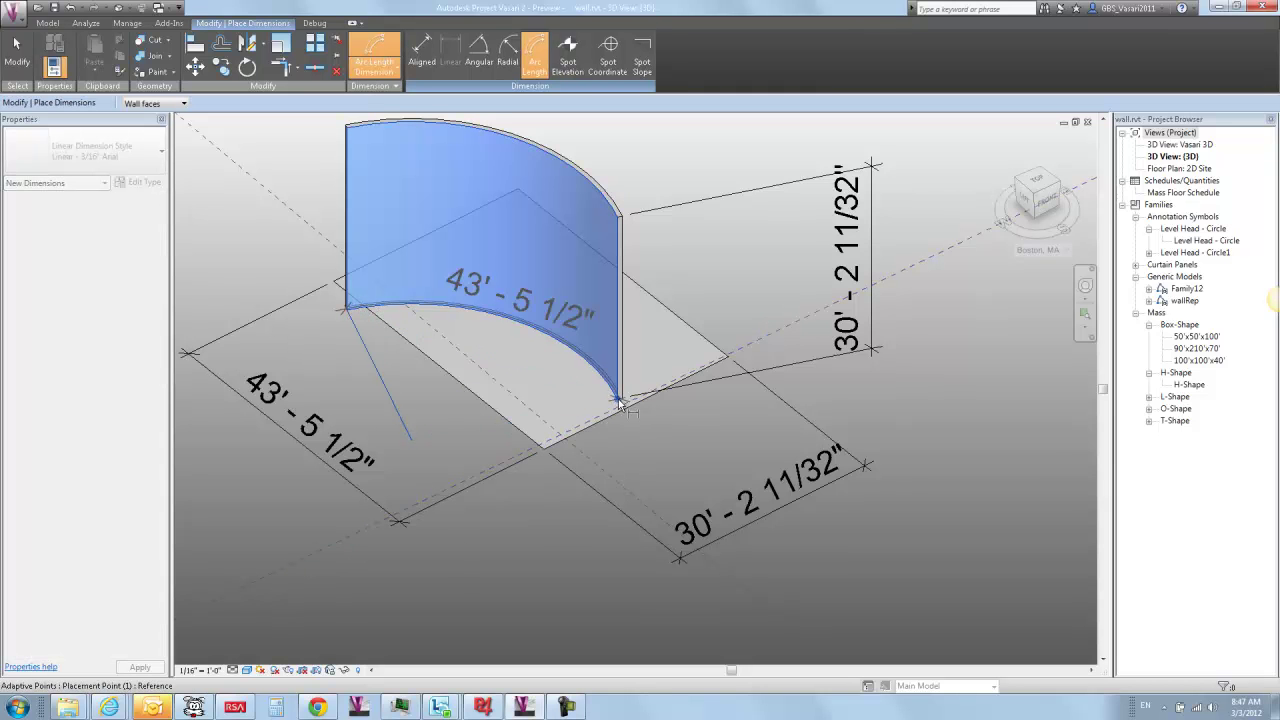
{"action": "left_click", "coordinate": [471, 414]}
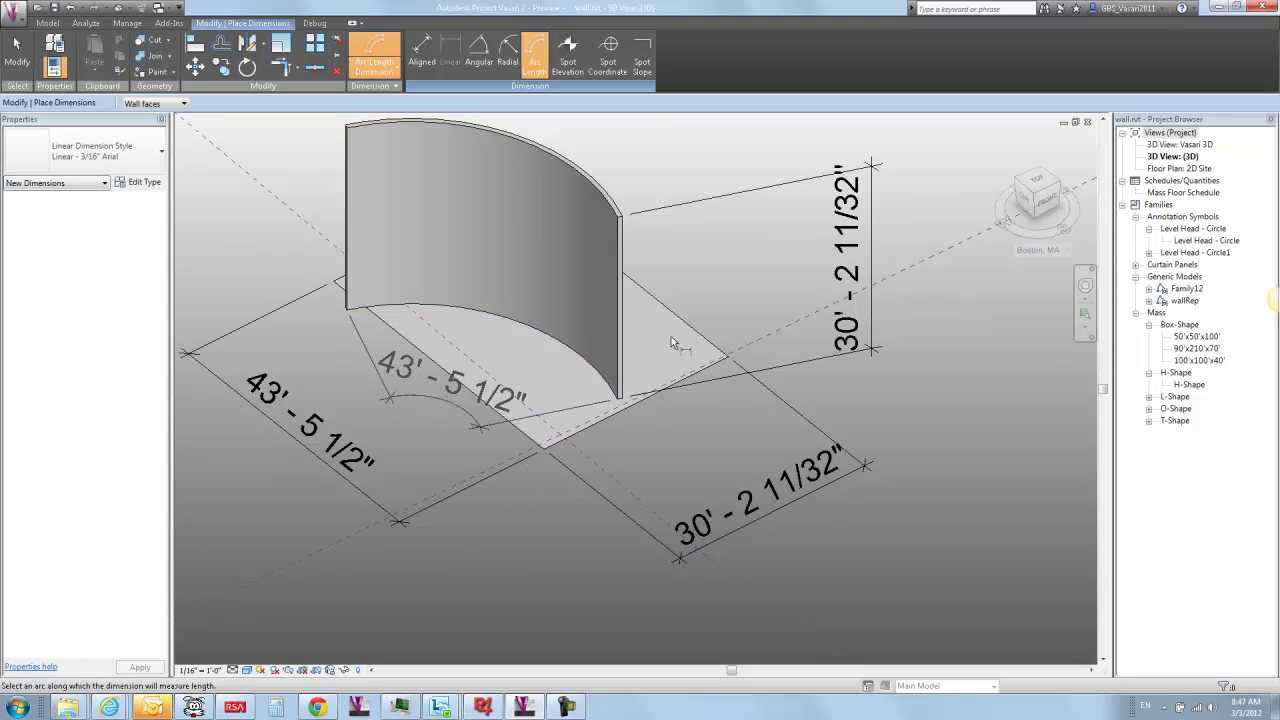
{"action": "left_click", "coordinate": [24, 58]}
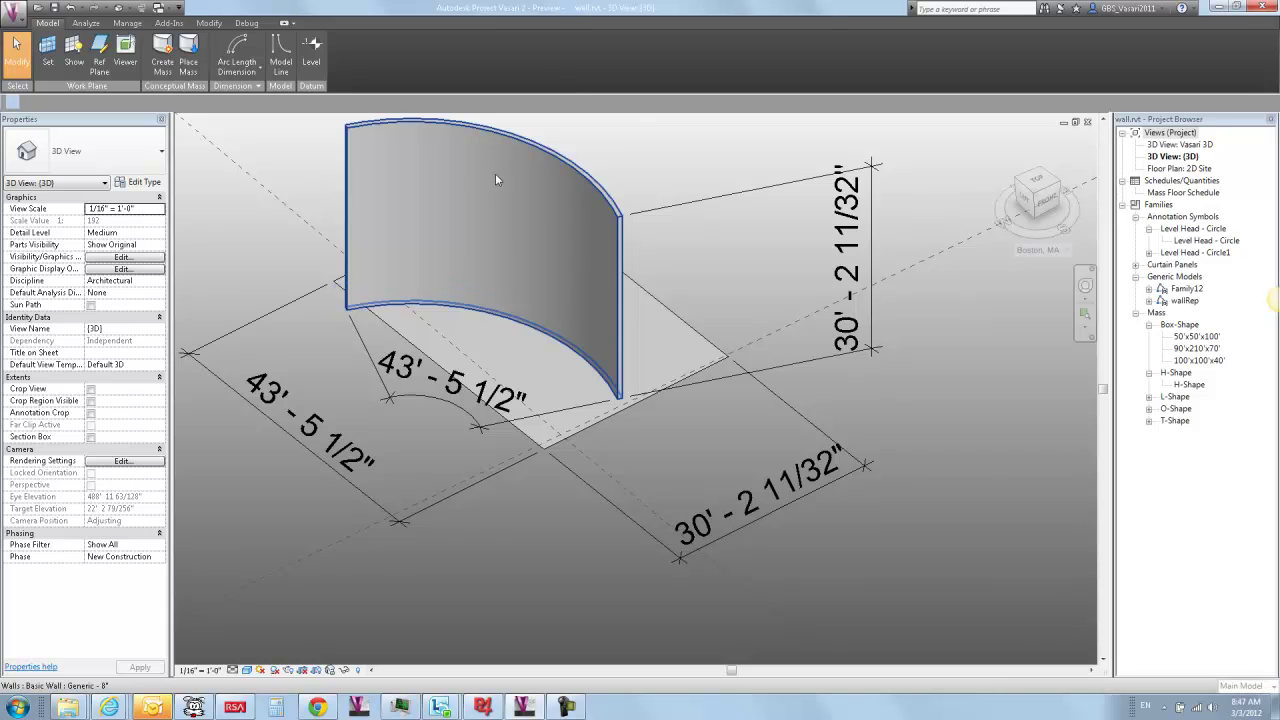
{"action": "left_click", "coordinate": [492, 170]}
{"action": "left_click_drag", "start_coordinate": [490, 185], "coordinate": [491, 200]}
{"action": "key", "text": "Escape"}
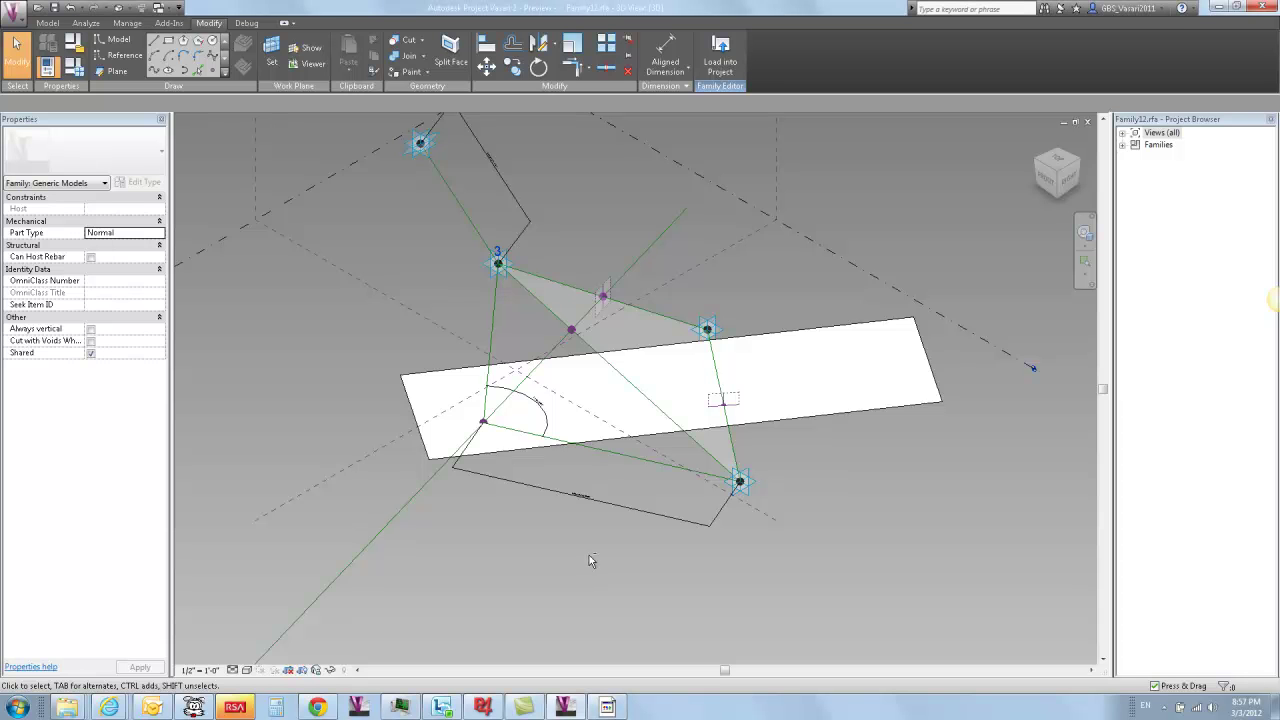
- Place a reference point on the Ref. Level, clear of the triangular rig and the wallRep panel in Family12
{"action": "middle_click_drag", "start_coordinate": [597, 557], "coordinate": [883, 440], "text": "shift"}
{"action": "left_click", "coordinate": [932, 423]}
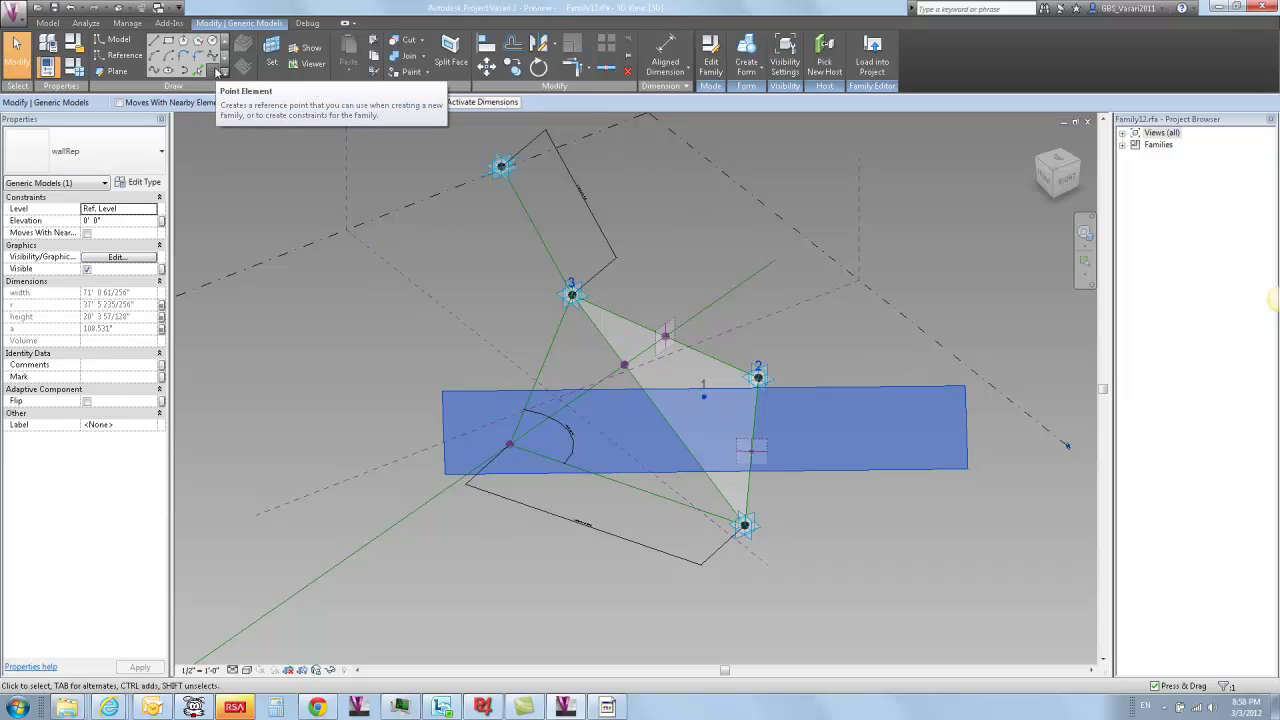
{"action": "left_click", "coordinate": [218, 72]}
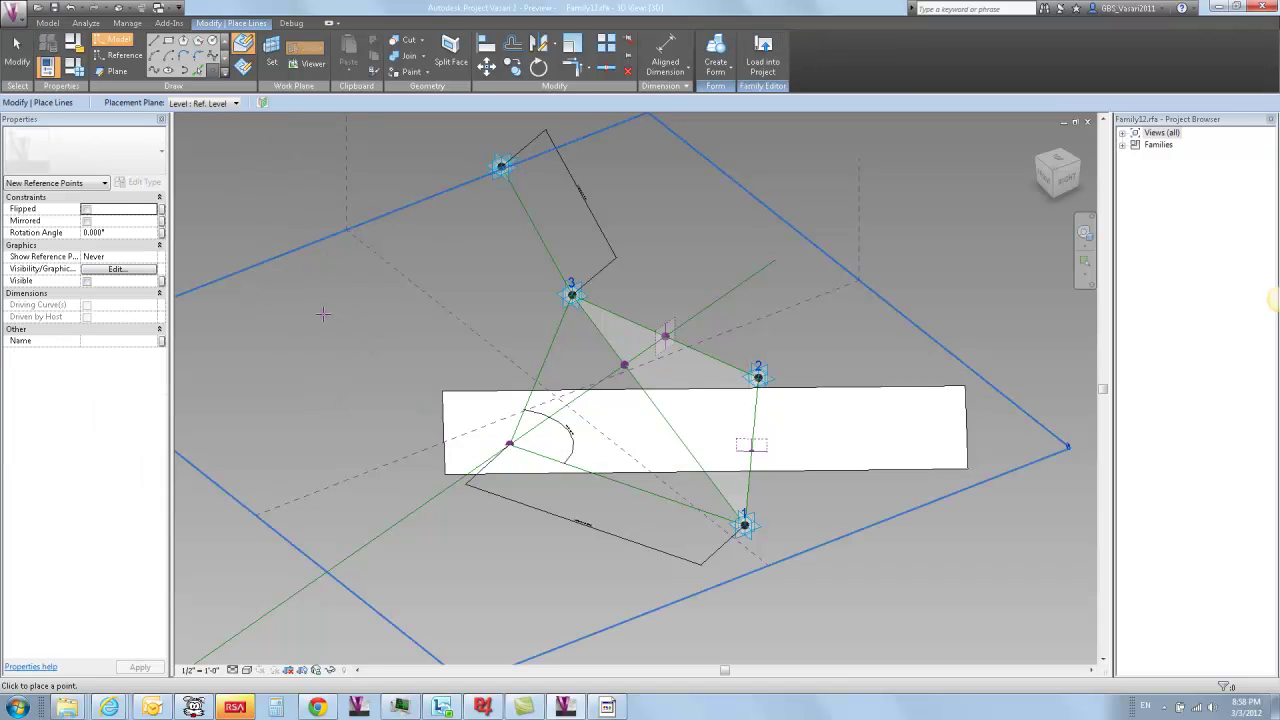
{"action": "key", "text": "Escape"}
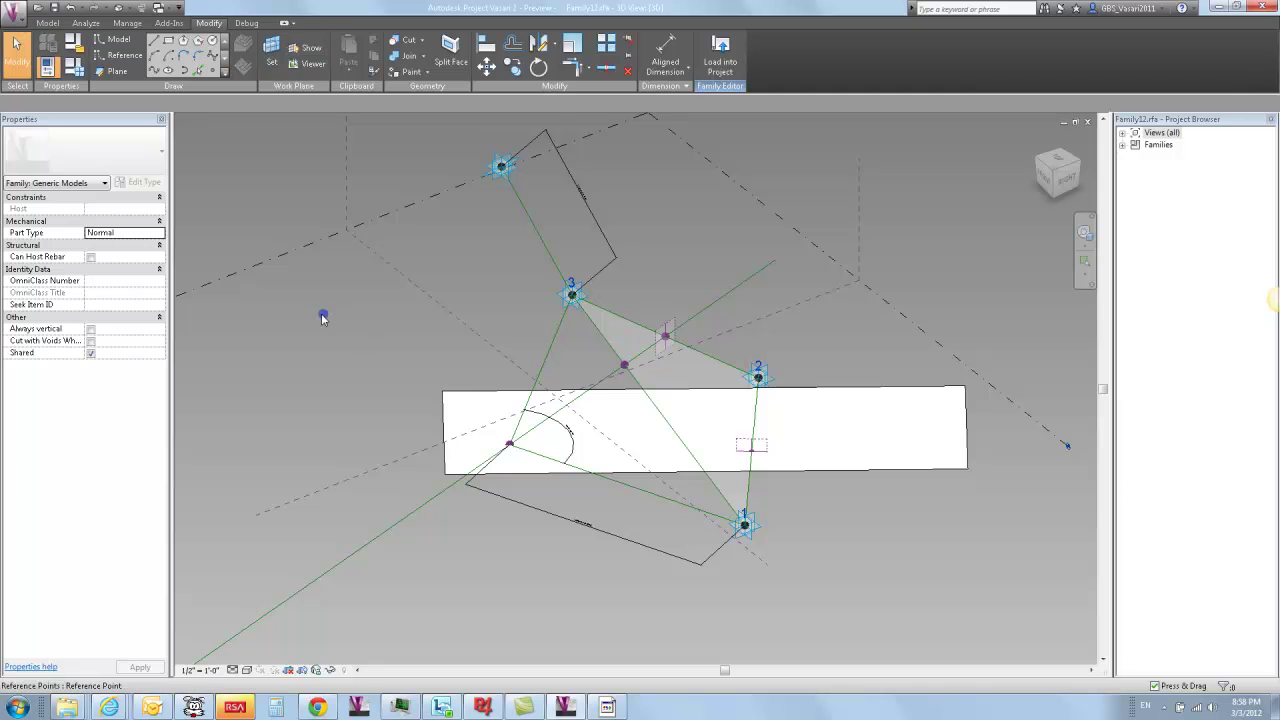
- Make the new reference point adaptive and set its point type to Shape Handle Point (Adaptive)
{"action": "left_click", "coordinate": [324, 316]}
{"action": "left_click", "coordinate": [778, 55]}
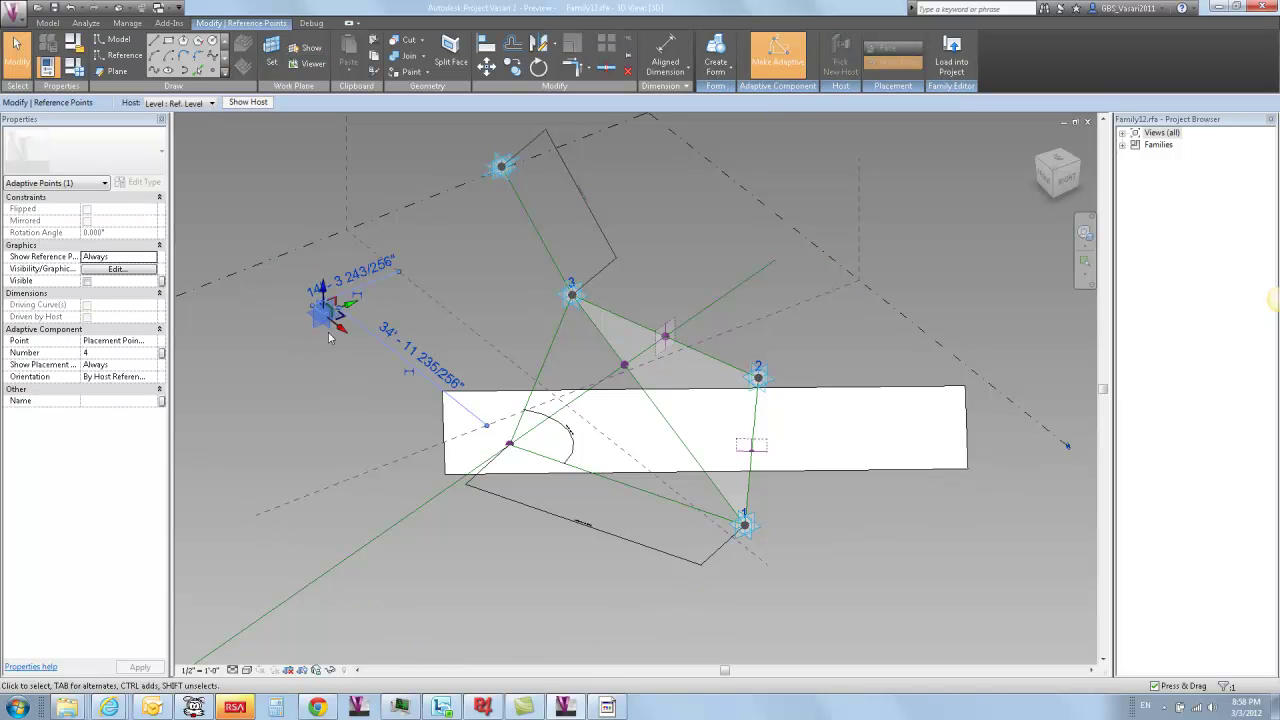
{"action": "left_click", "coordinate": [154, 341]}
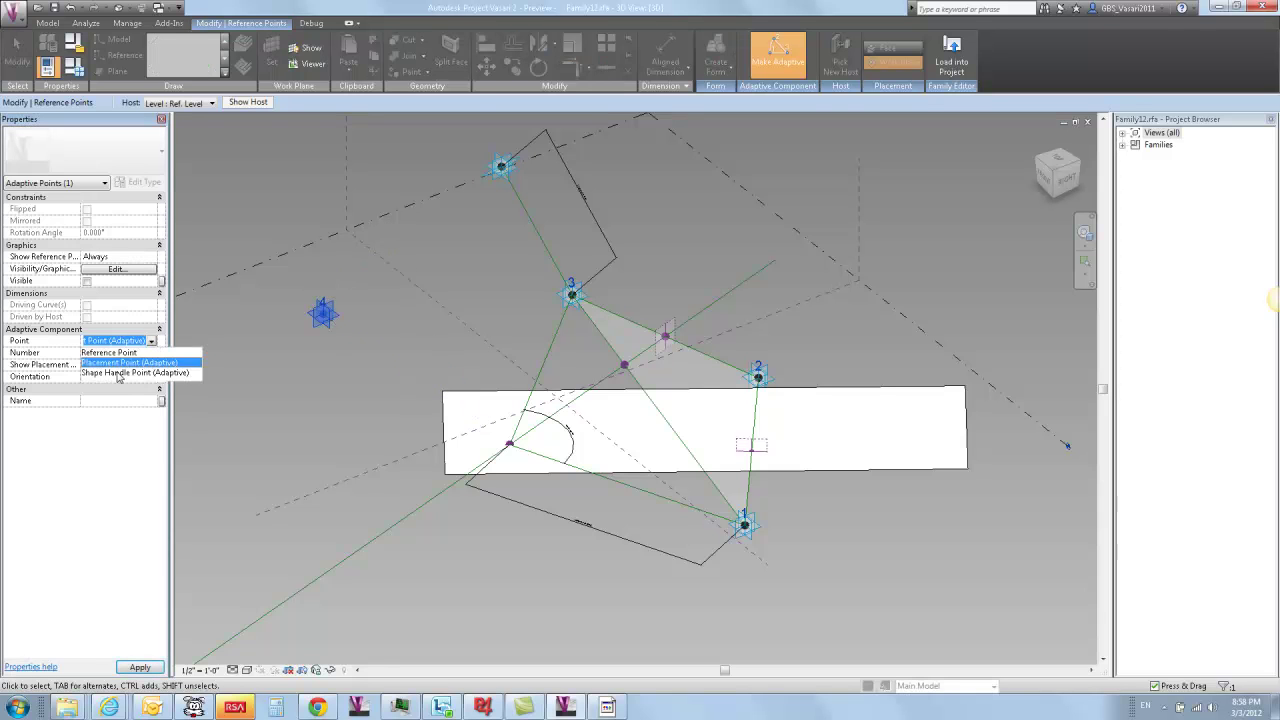
{"action": "left_click", "coordinate": [118, 373]}
{"action": "left_click", "coordinate": [316, 382]}
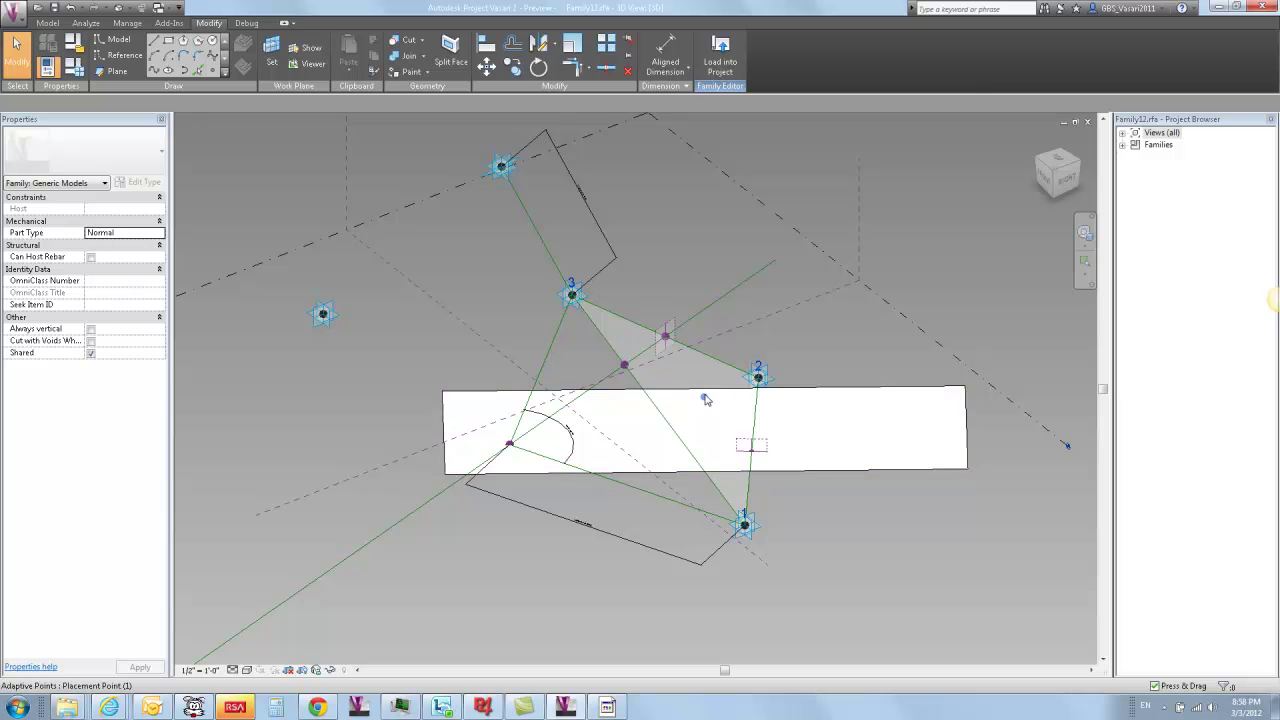
- Rehost the wallRep panel's placement point onto the horizontal plane of the new shape handle point
{"action": "left_click", "coordinate": [760, 422]}
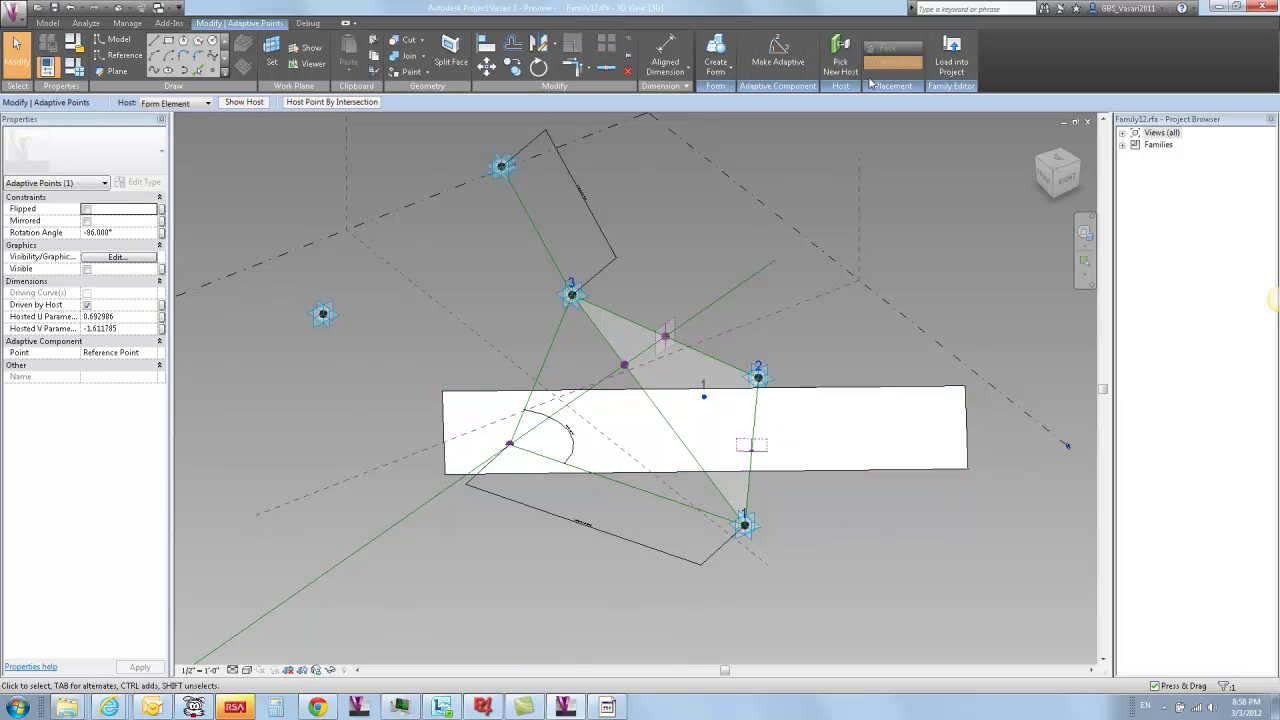
{"action": "left_click", "coordinate": [840, 52]}
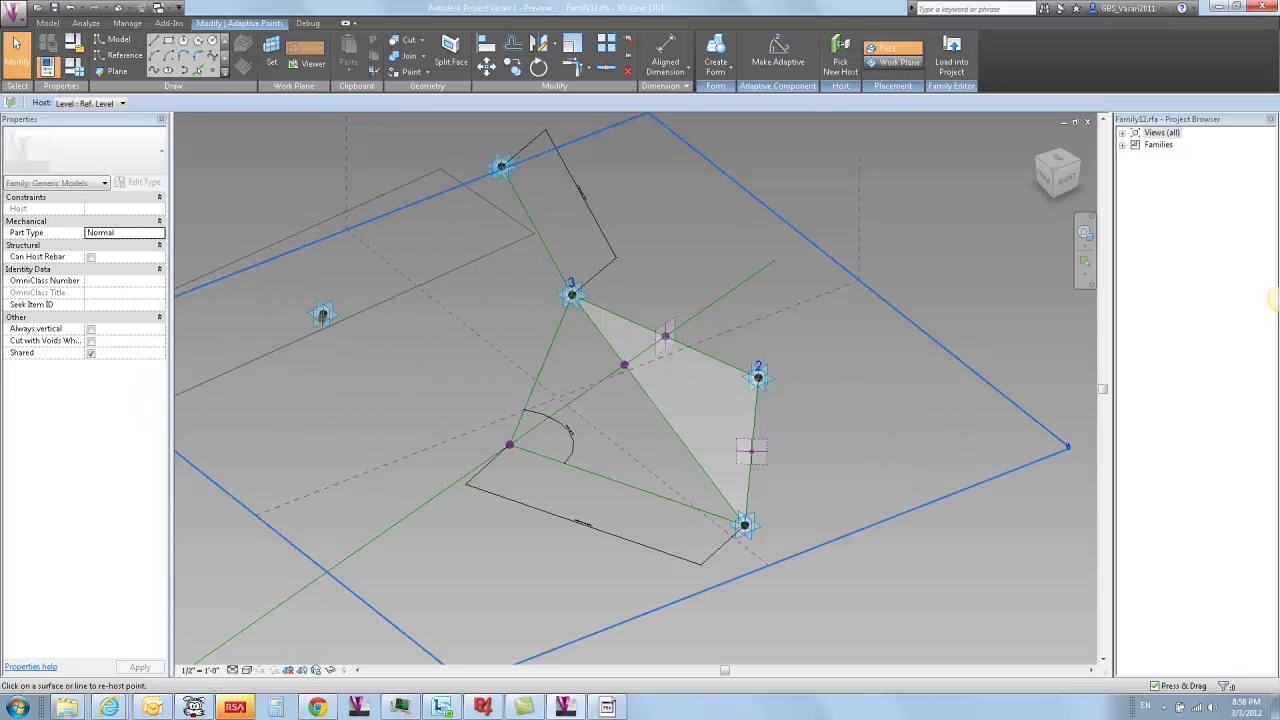
{"action": "left_click", "coordinate": [316, 324]}
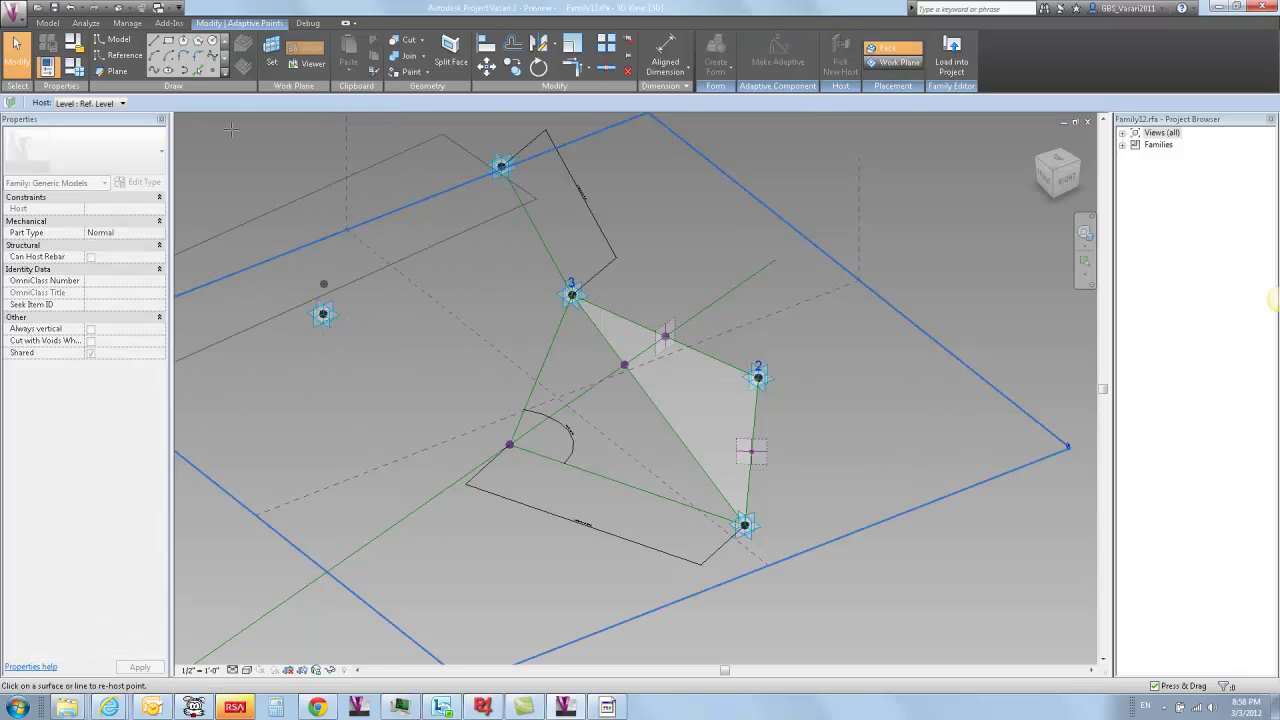
{"action": "left_click", "coordinate": [271, 52]}
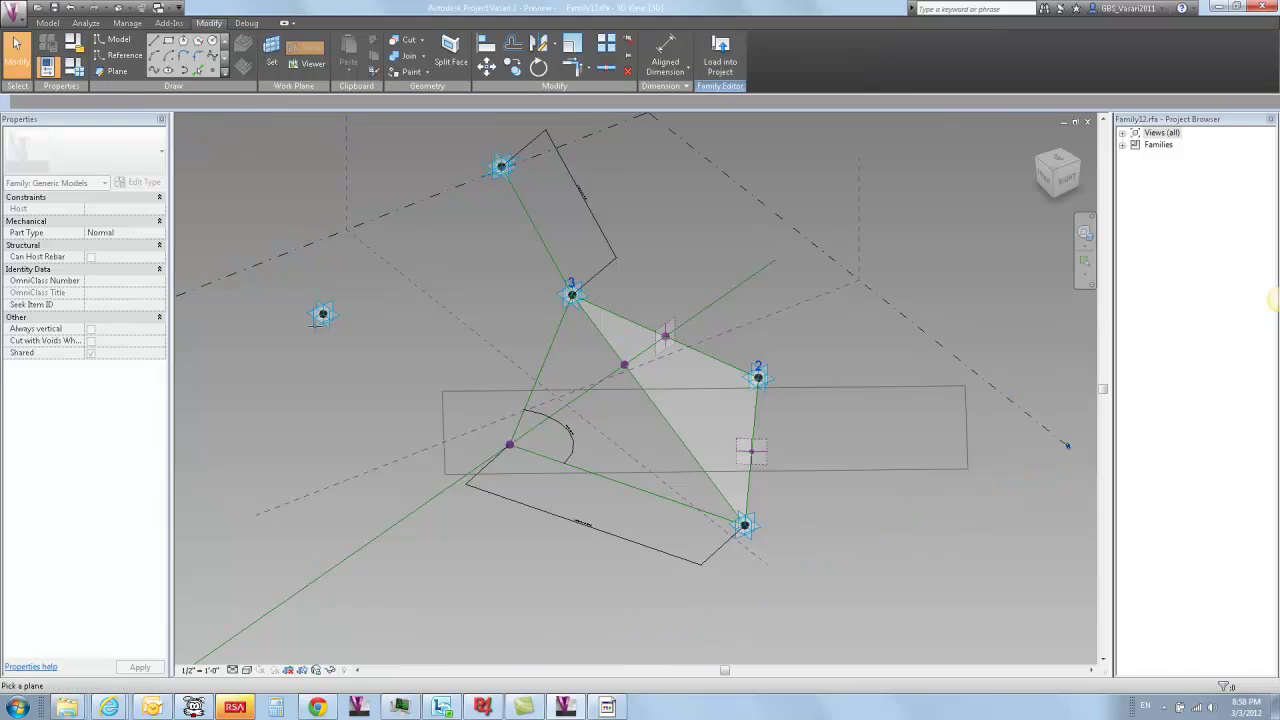
{"action": "left_click", "coordinate": [318, 316]}
{"action": "left_click", "coordinate": [322, 313]}
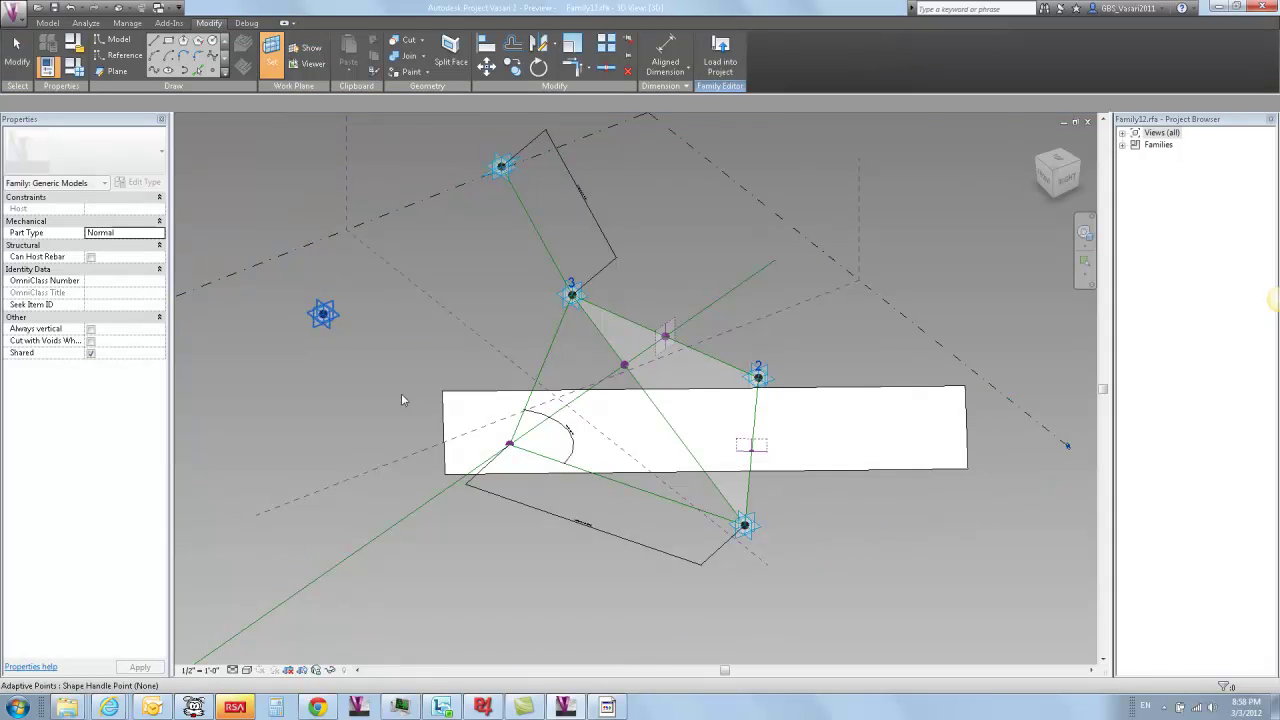
{"action": "key", "text": "Escape"}
{"action": "left_click", "coordinate": [705, 399]}
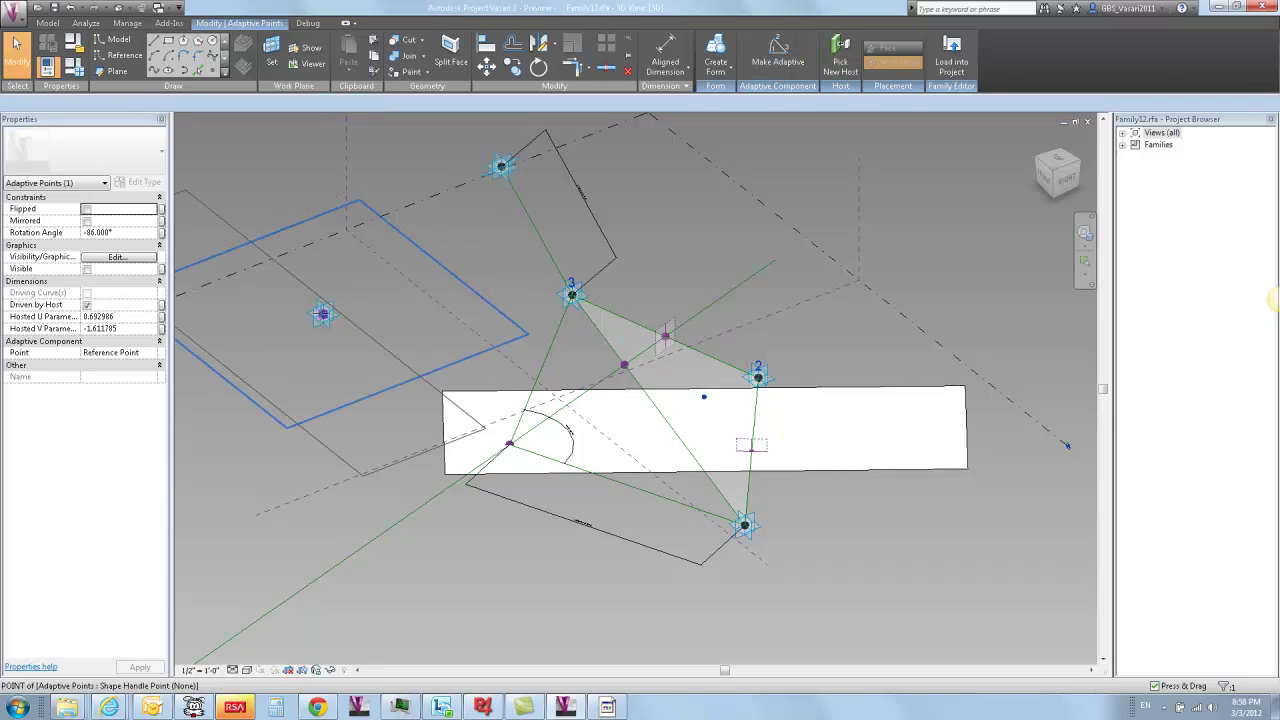
{"action": "key", "text": "Escape"}
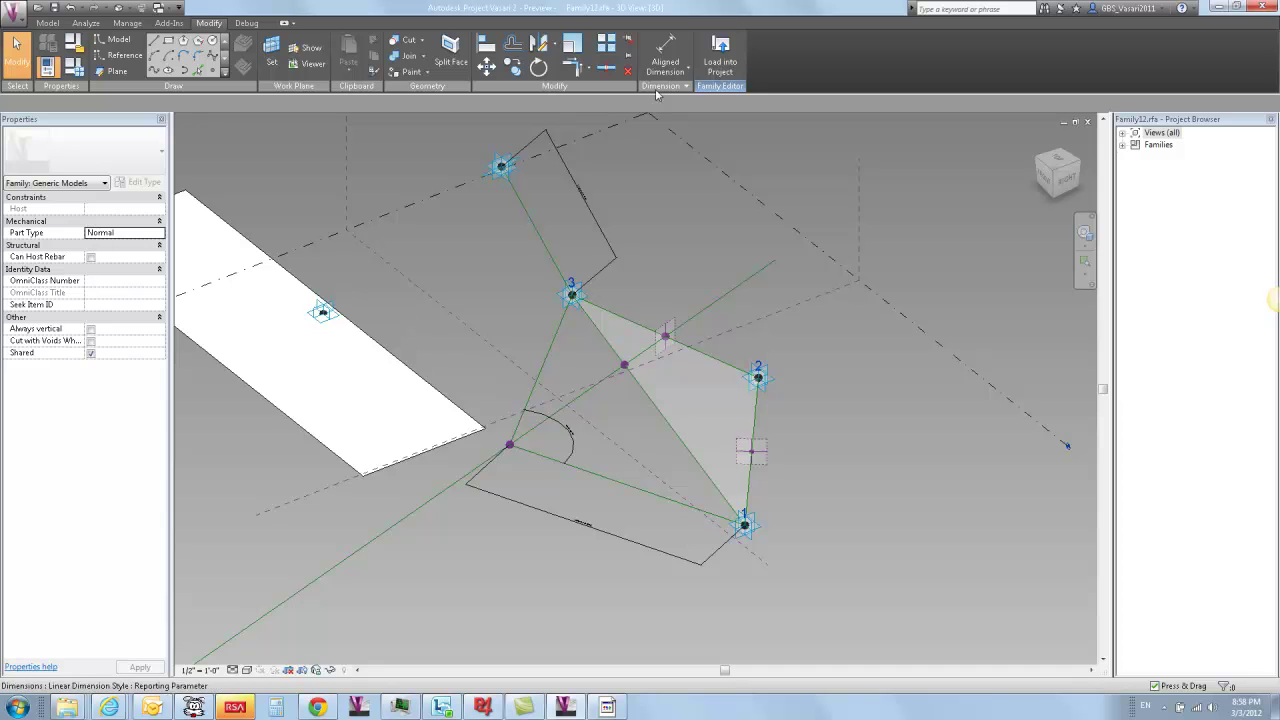
- Load Family12 into wall.rvt, overwriting the existing version and its parameter values, and move the flat panel lengthwise away from the wall by its handle point
{"action": "left_click", "coordinate": [720, 55]}
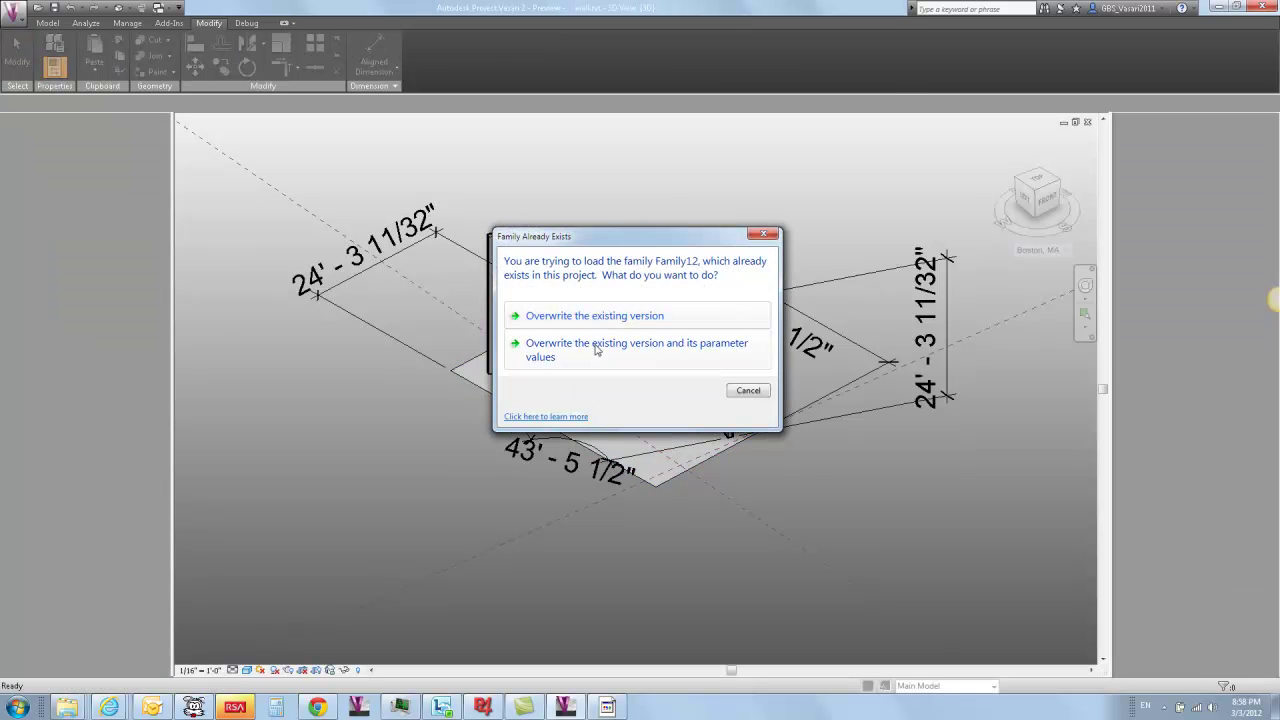
{"action": "left_click", "coordinate": [596, 349]}
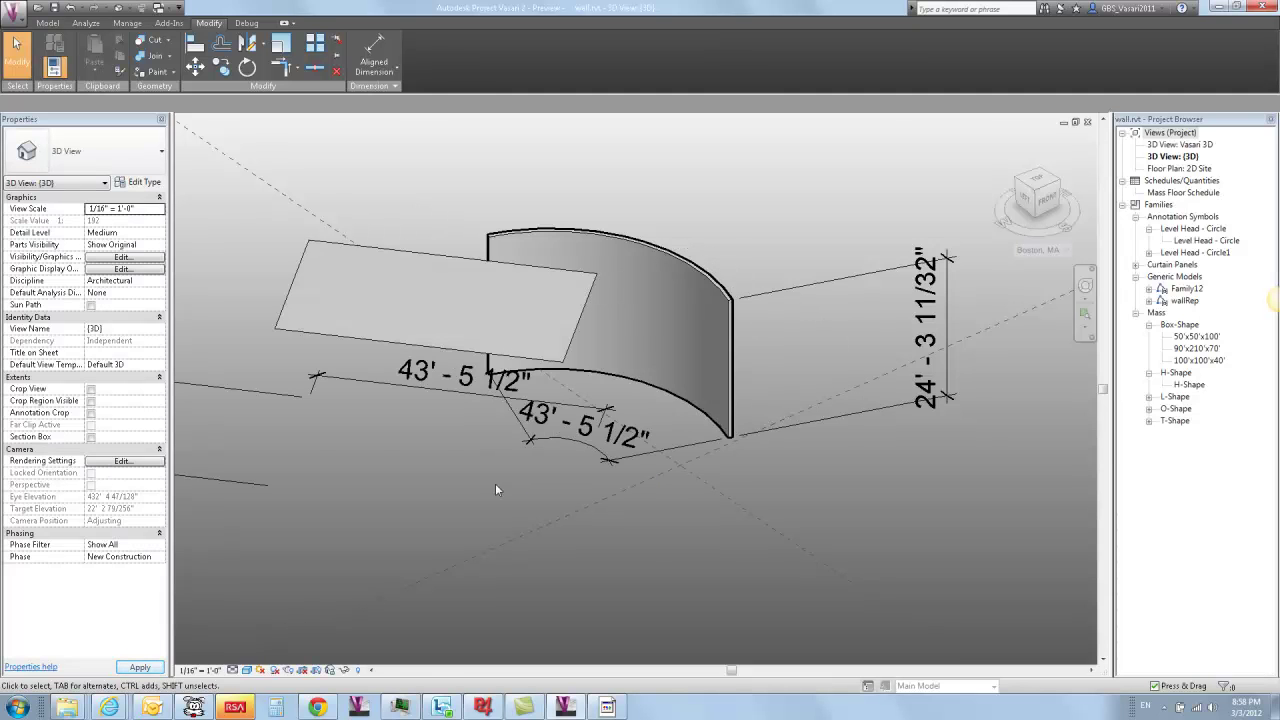
{"action": "left_click", "coordinate": [435, 335]}
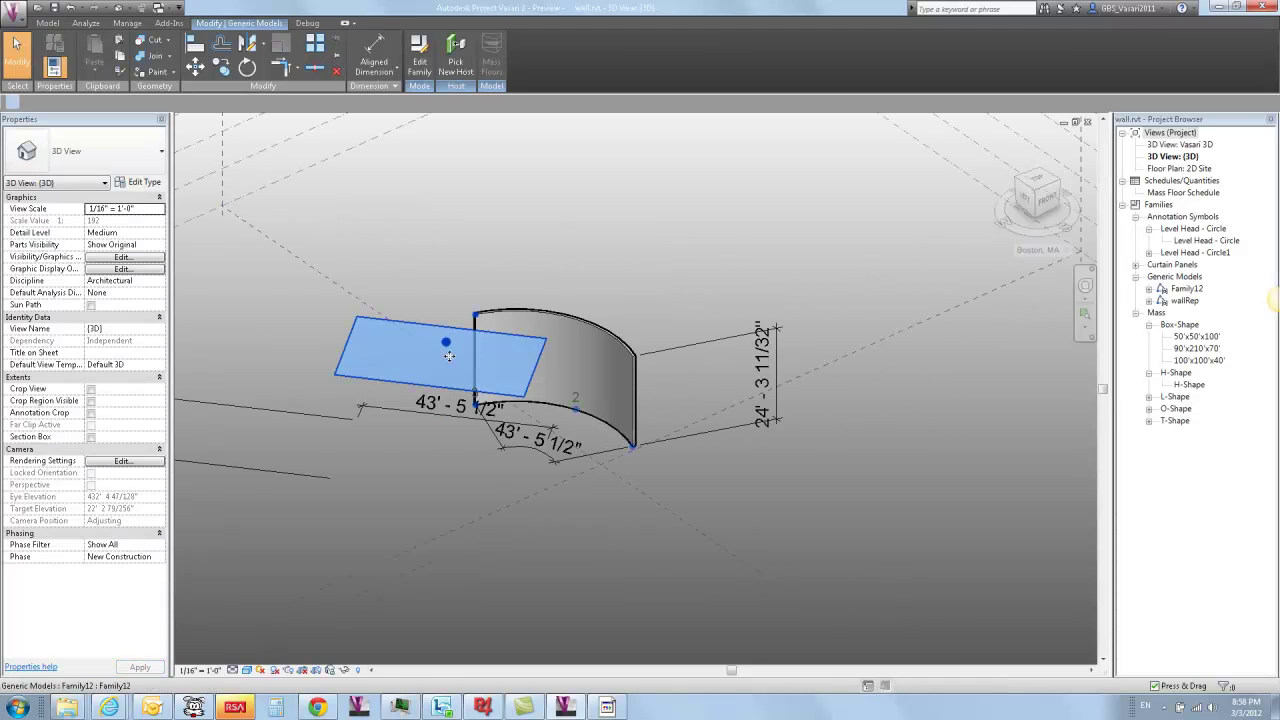
{"action": "left_click", "coordinate": [449, 321]}
{"action": "left_click", "coordinate": [446, 343]}
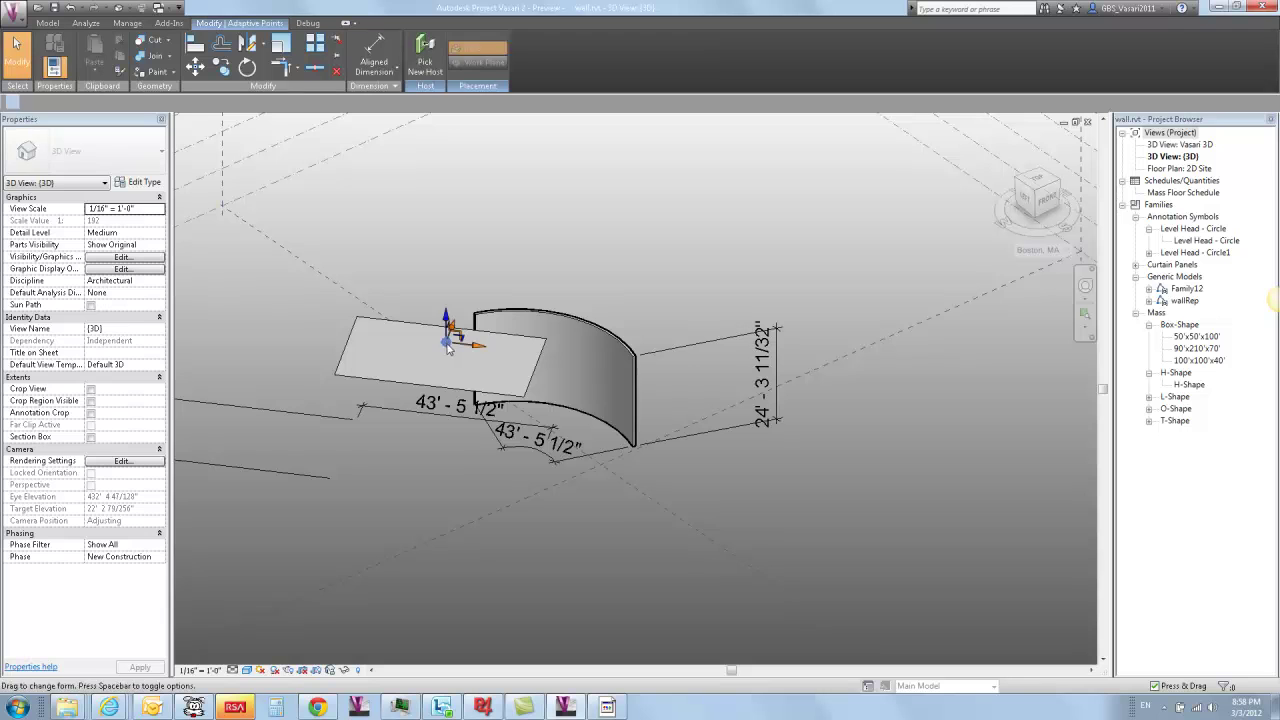
{"action": "left_click_drag", "start_coordinate": [317, 325], "coordinate": [257, 290]}
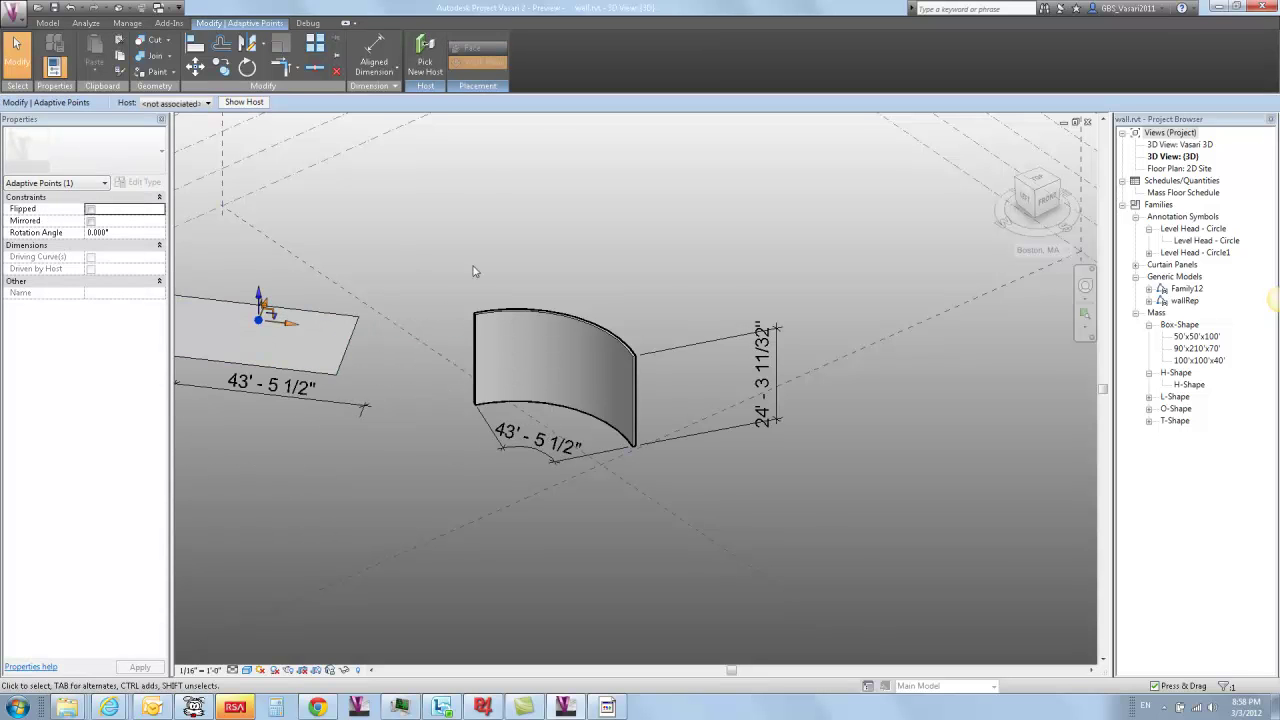
- Delete the two aligned dimensions for the flat panel's height and length
{"action": "scroll", "coordinate": [730, 288], "scroll_direction": "down", "scroll_amount": 3}
{"action": "middle_click_drag", "start_coordinate": [716, 288], "coordinate": [805, 358]}
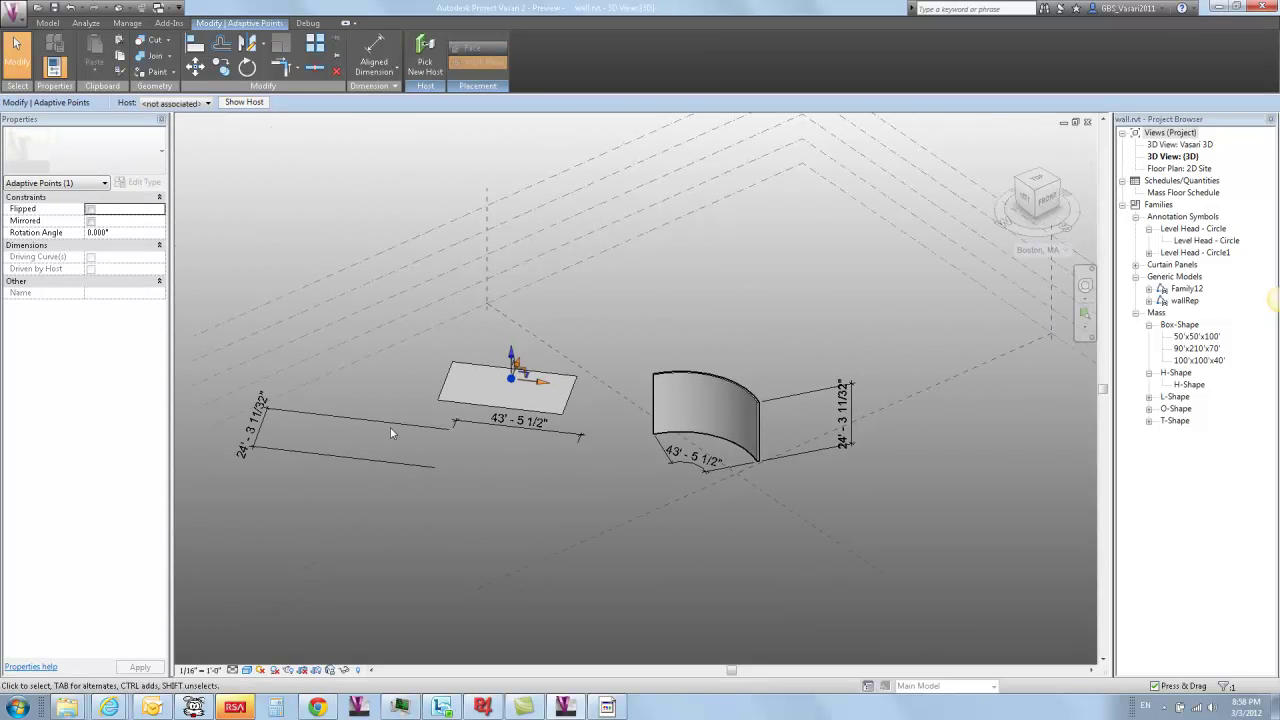
{"action": "left_click", "coordinate": [420, 421]}
{"action": "key", "text": "Delete"}
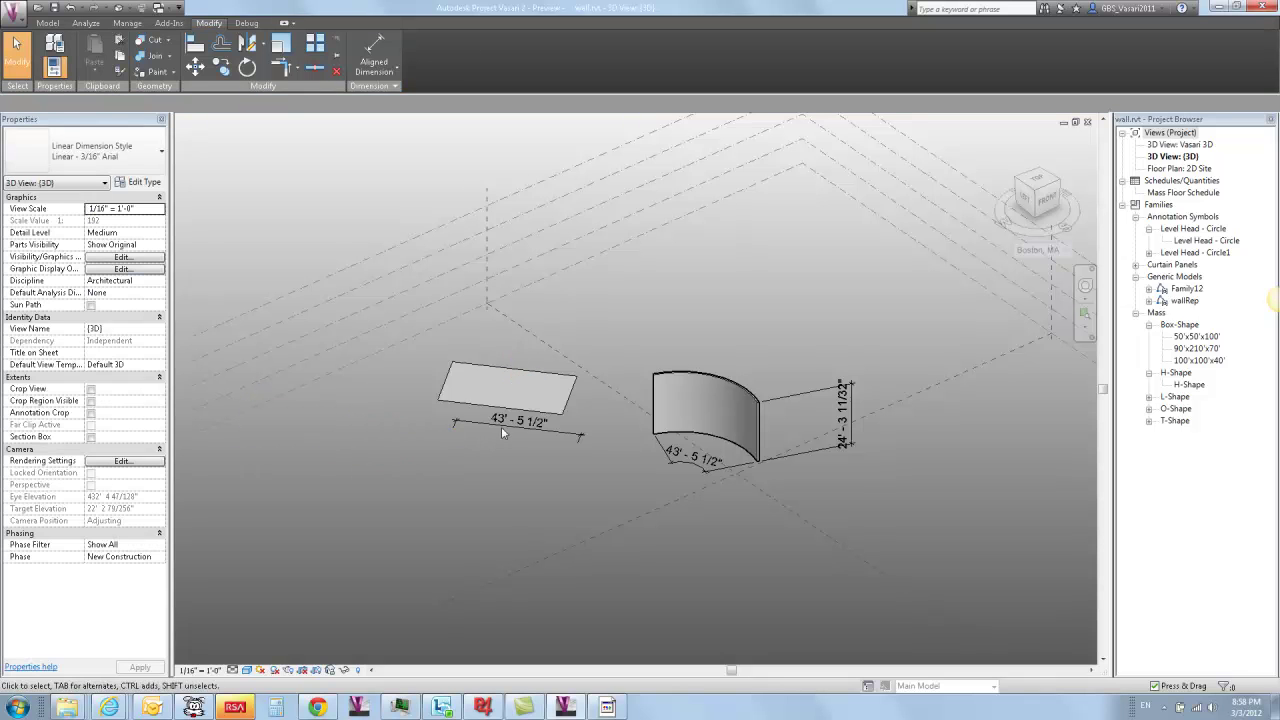
{"action": "left_click", "coordinate": [511, 432]}
{"action": "key", "text": "Delete"}
- Move the flat panel vertically downwards by its shape handle point
{"action": "left_click", "coordinate": [510, 376]}
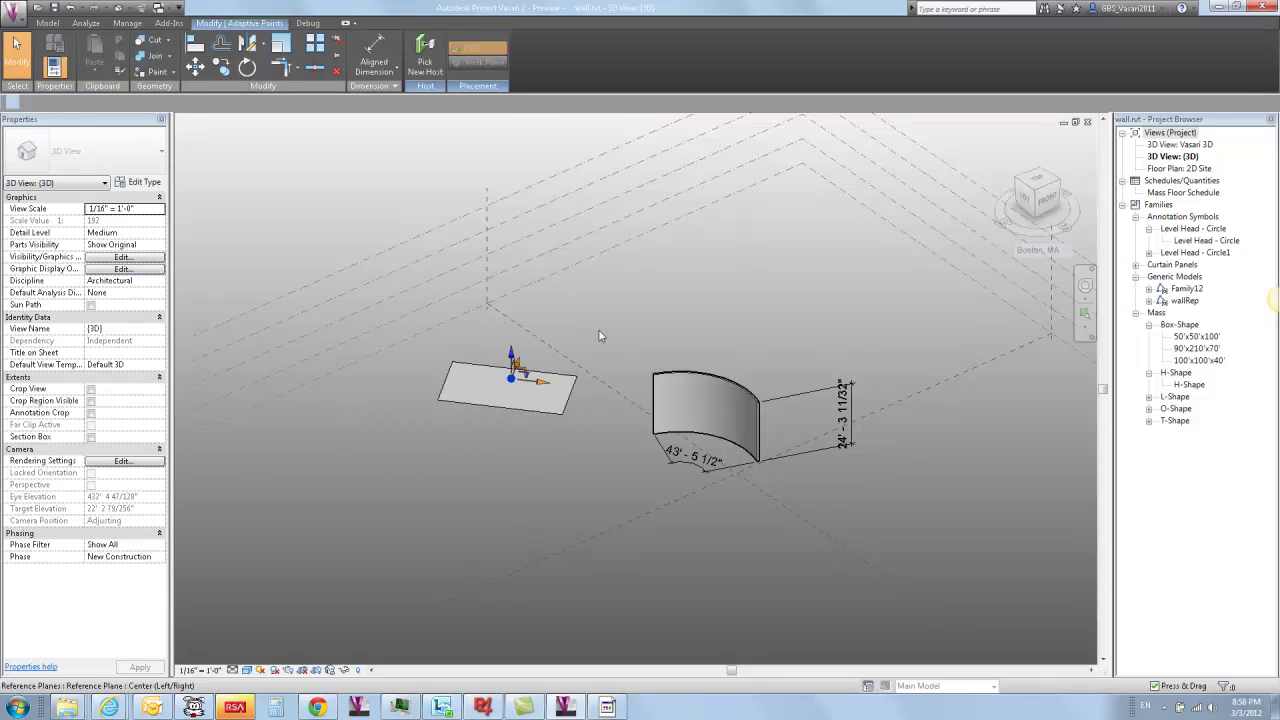
{"action": "middle_click_drag", "start_coordinate": [614, 440], "coordinate": [610, 461], "text": "shift"}
{"action": "middle_click_drag", "start_coordinate": [611, 546], "coordinate": [553, 428], "text": "shift"}
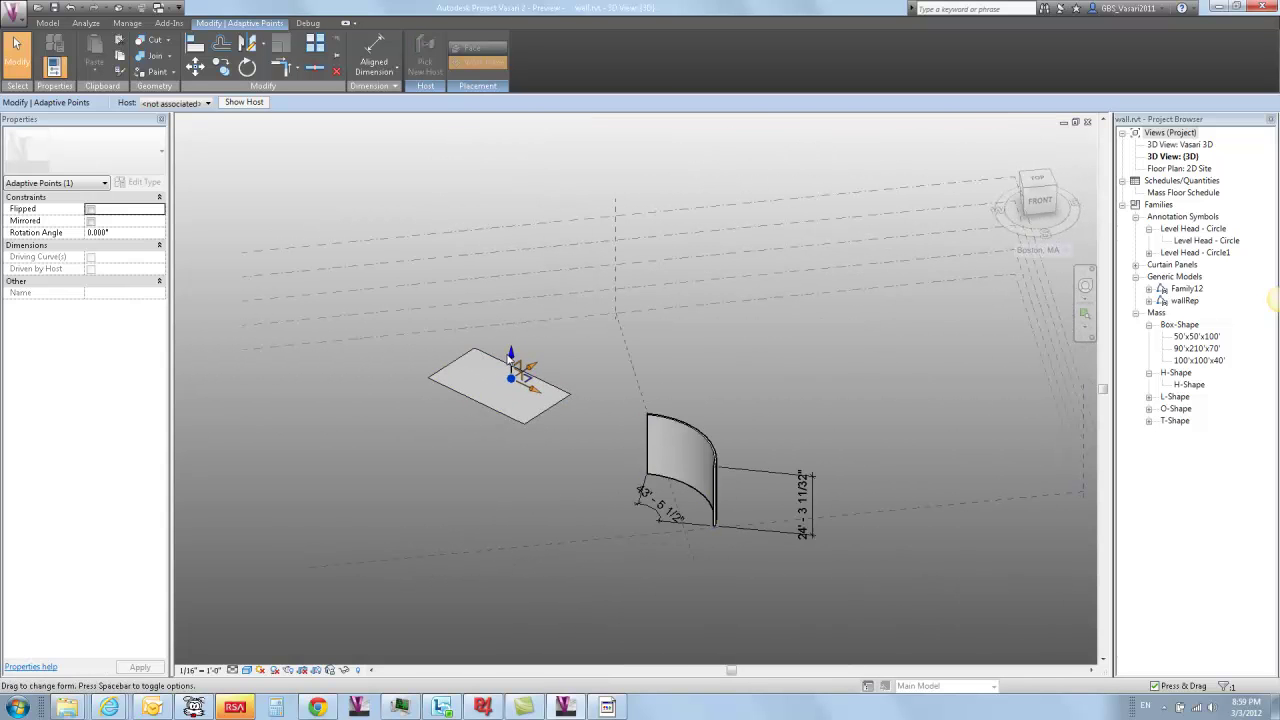
{"action": "left_click_drag", "start_coordinate": [511, 357], "coordinate": [513, 443]}
{"action": "left_click", "coordinate": [548, 401]}
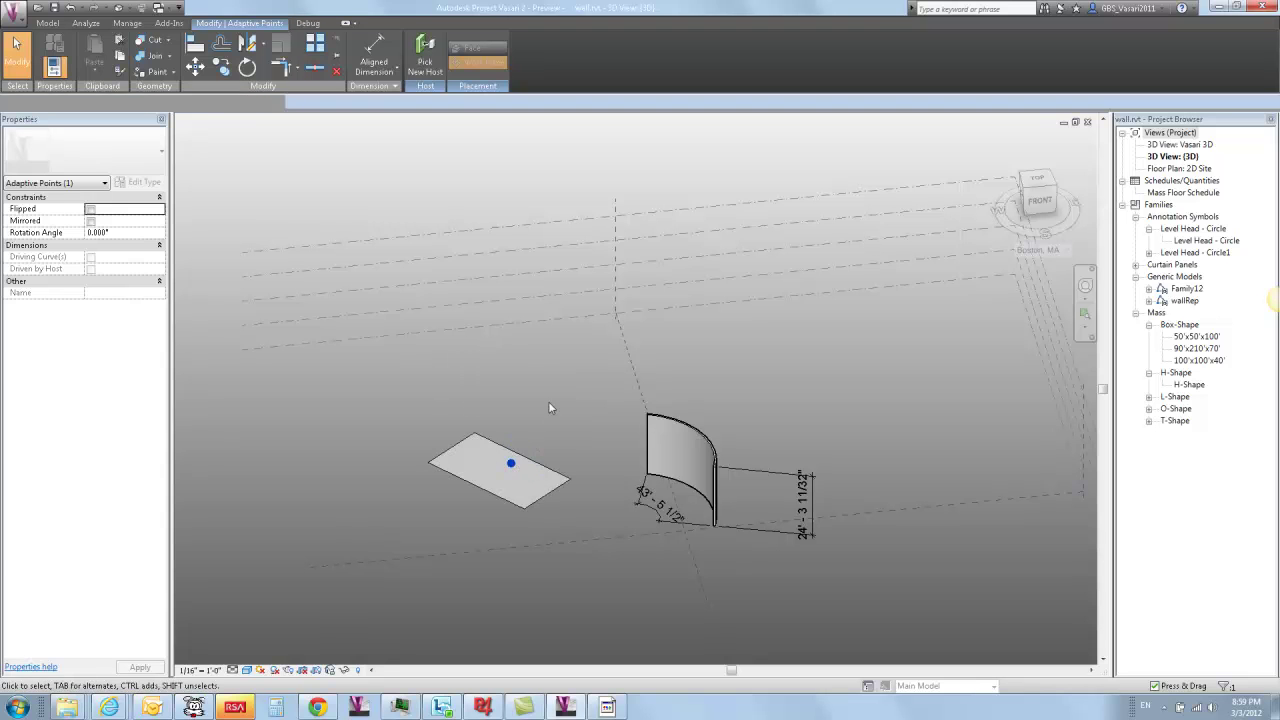
- Rotate the flat panel's shape handle point by 31° about its vertical axis
{"action": "left_click", "coordinate": [524, 477]}
{"action": "left_click", "coordinate": [544, 412]}
{"action": "left_click", "coordinate": [511, 462]}
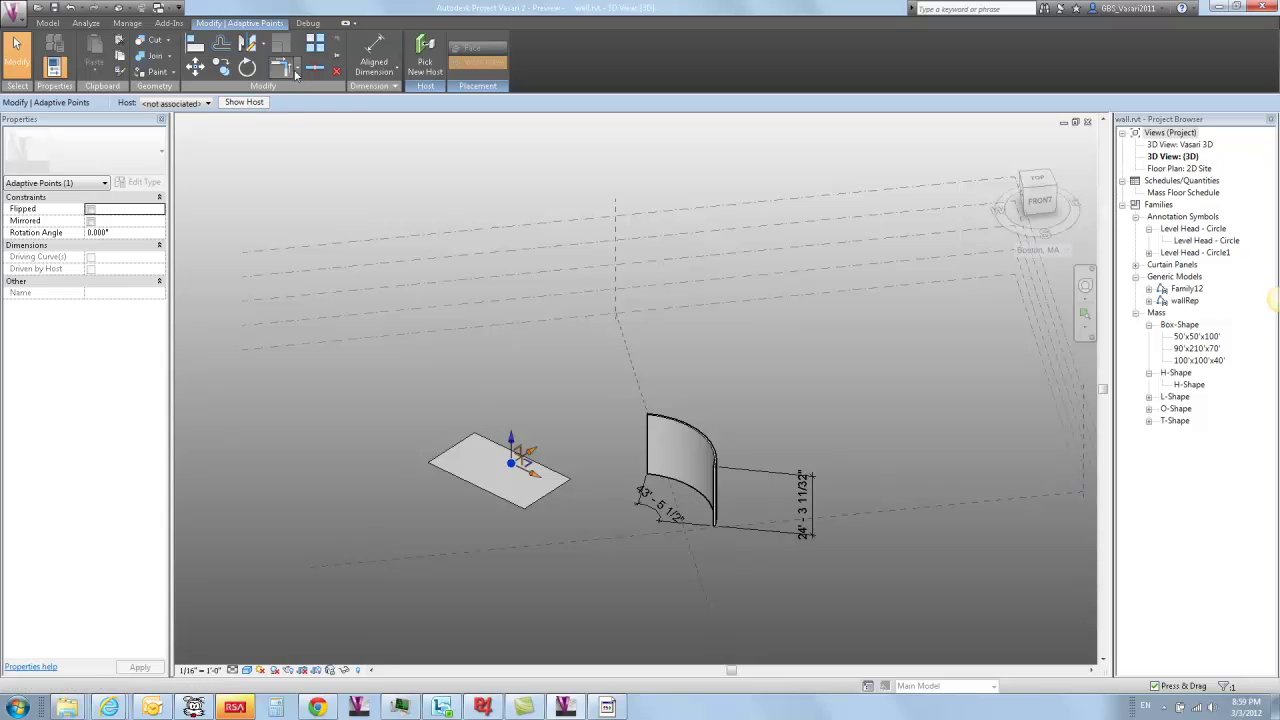
{"action": "left_click", "coordinate": [247, 67]}
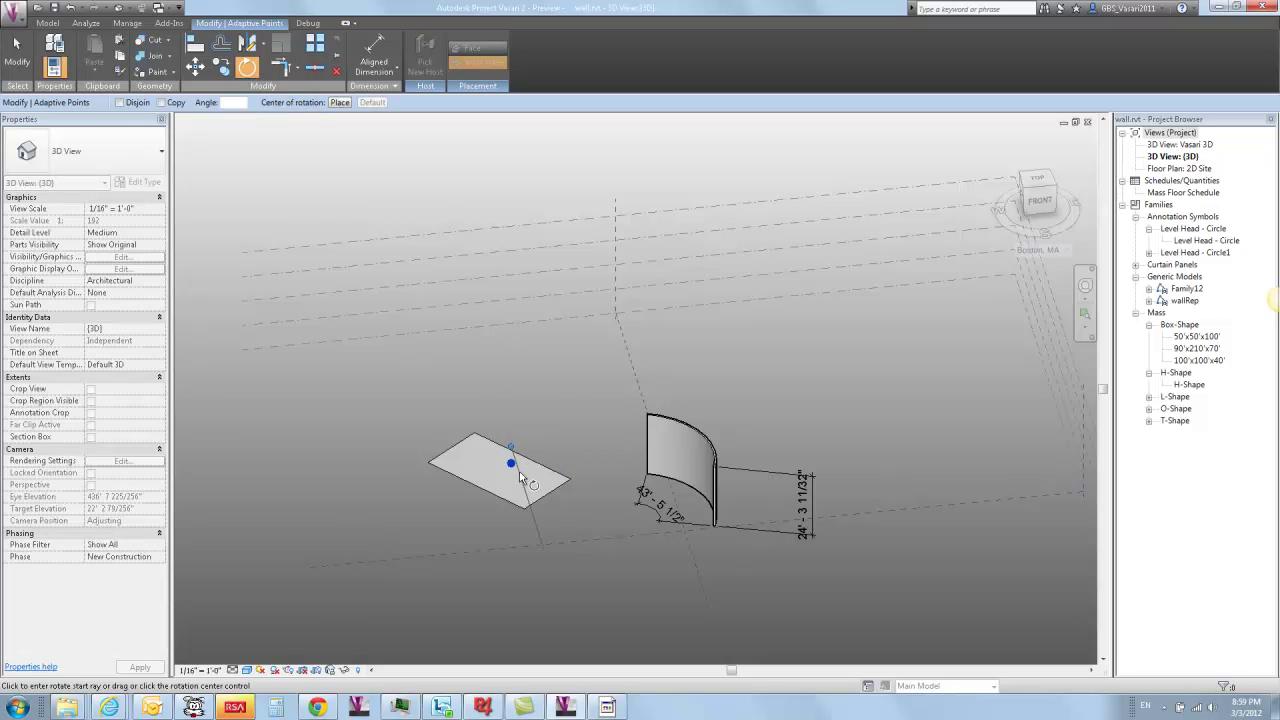
{"action": "left_click", "coordinate": [562, 465]}
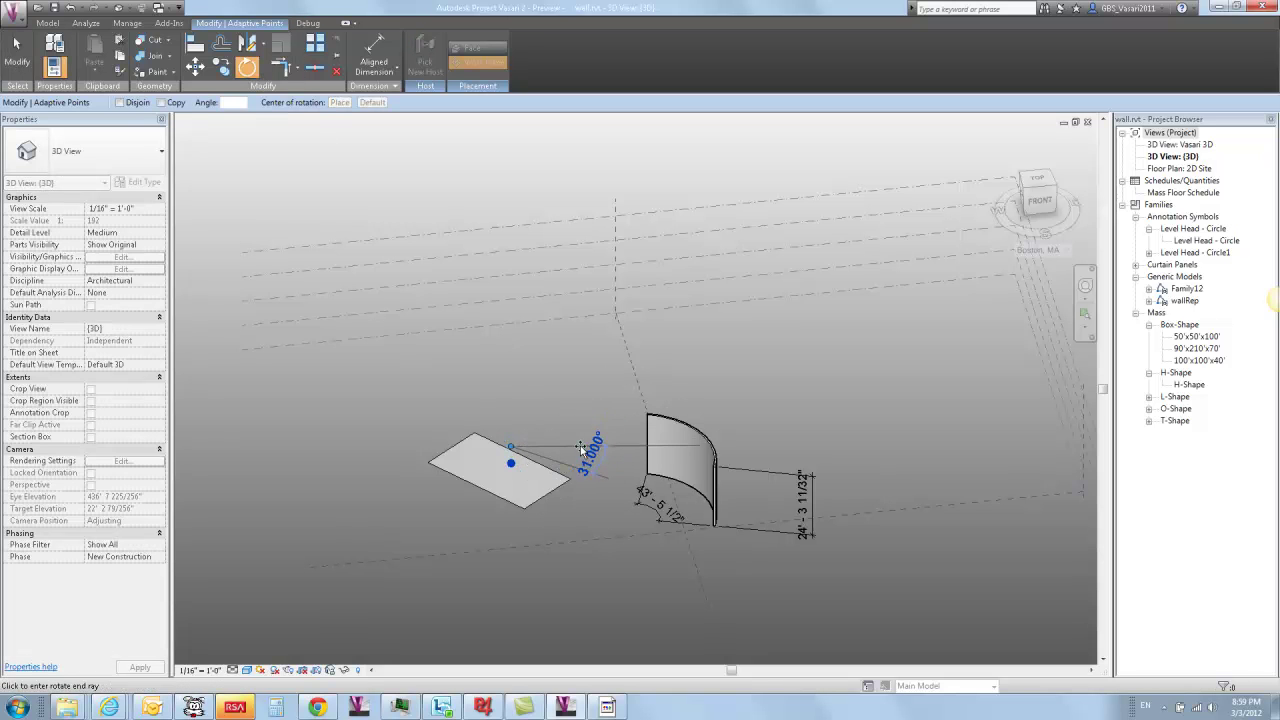
{"action": "left_click", "coordinate": [582, 446]}
{"action": "key", "text": "Escape"}
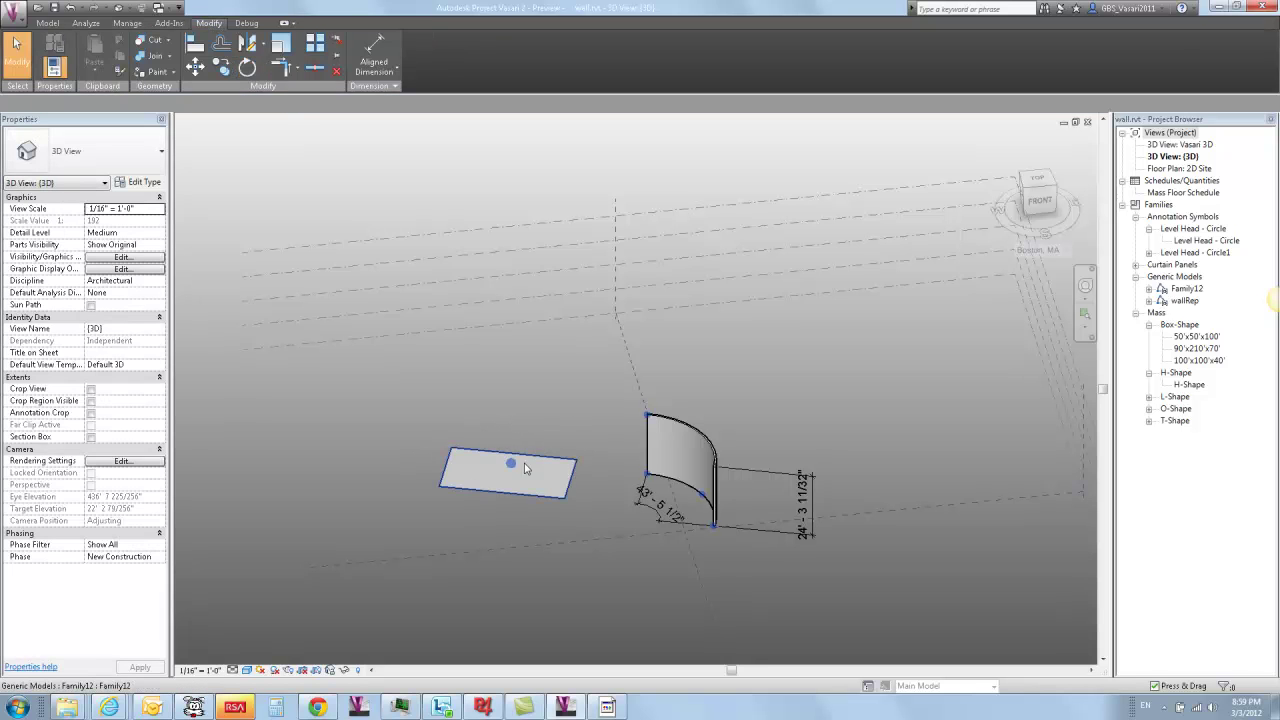
- Move the rotated flat panel horizontally backwards, farther from the curved wall, by its handle point
{"action": "left_click", "coordinate": [520, 457]}
{"action": "key", "text": "Escape"}
{"action": "left_click", "coordinate": [513, 457]}
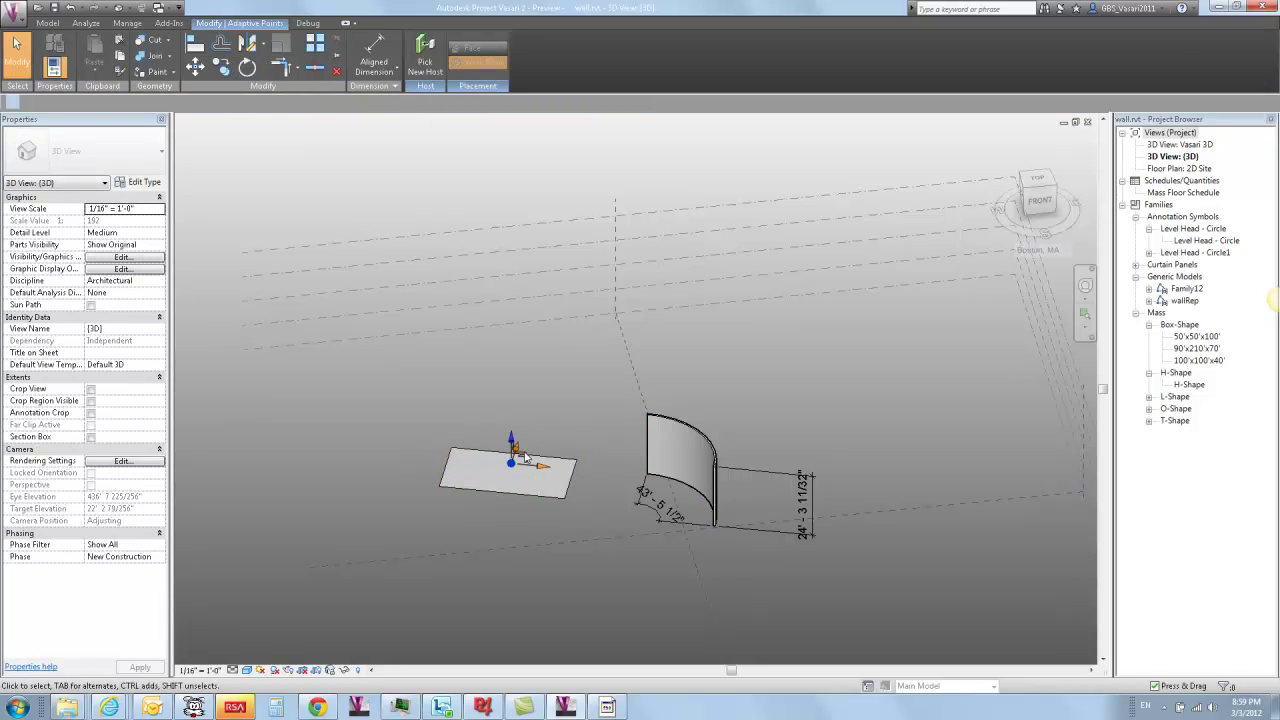
{"action": "left_click_drag", "start_coordinate": [517, 452], "coordinate": [549, 336]}
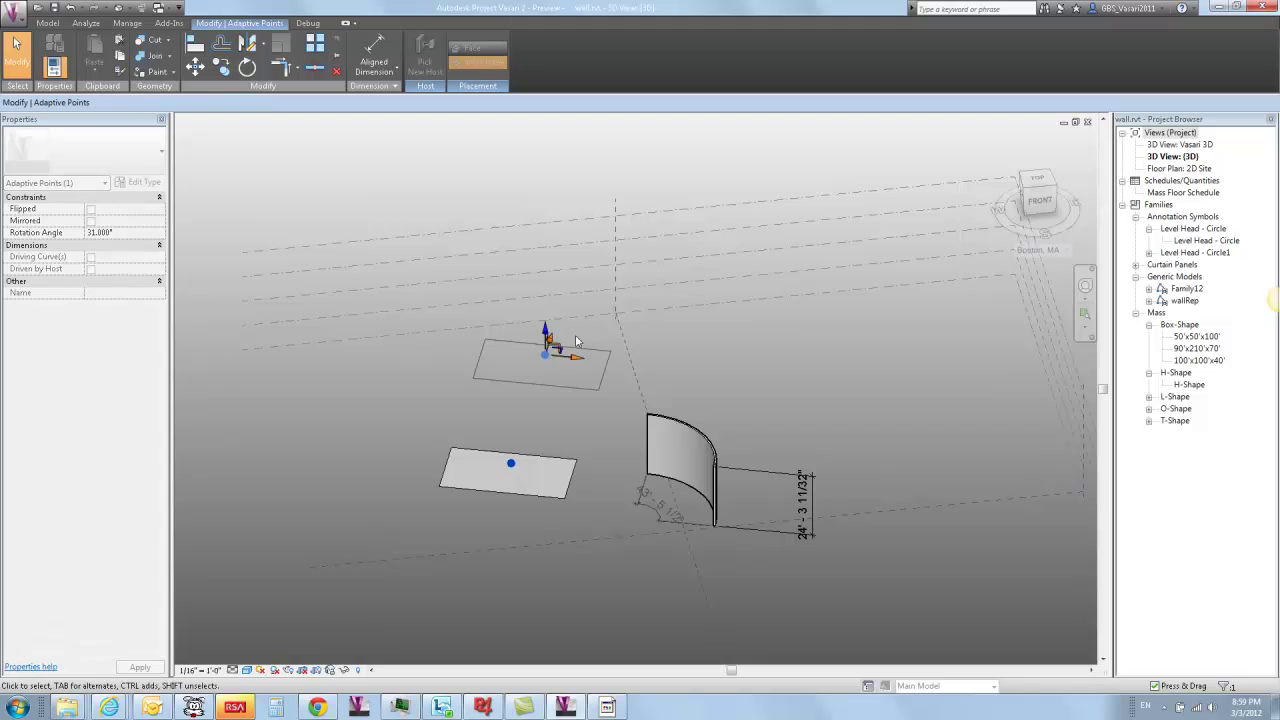
{"action": "key", "text": "Escape"}
{"action": "middle_click_drag", "start_coordinate": [677, 328], "coordinate": [761, 571], "text": "shift"}
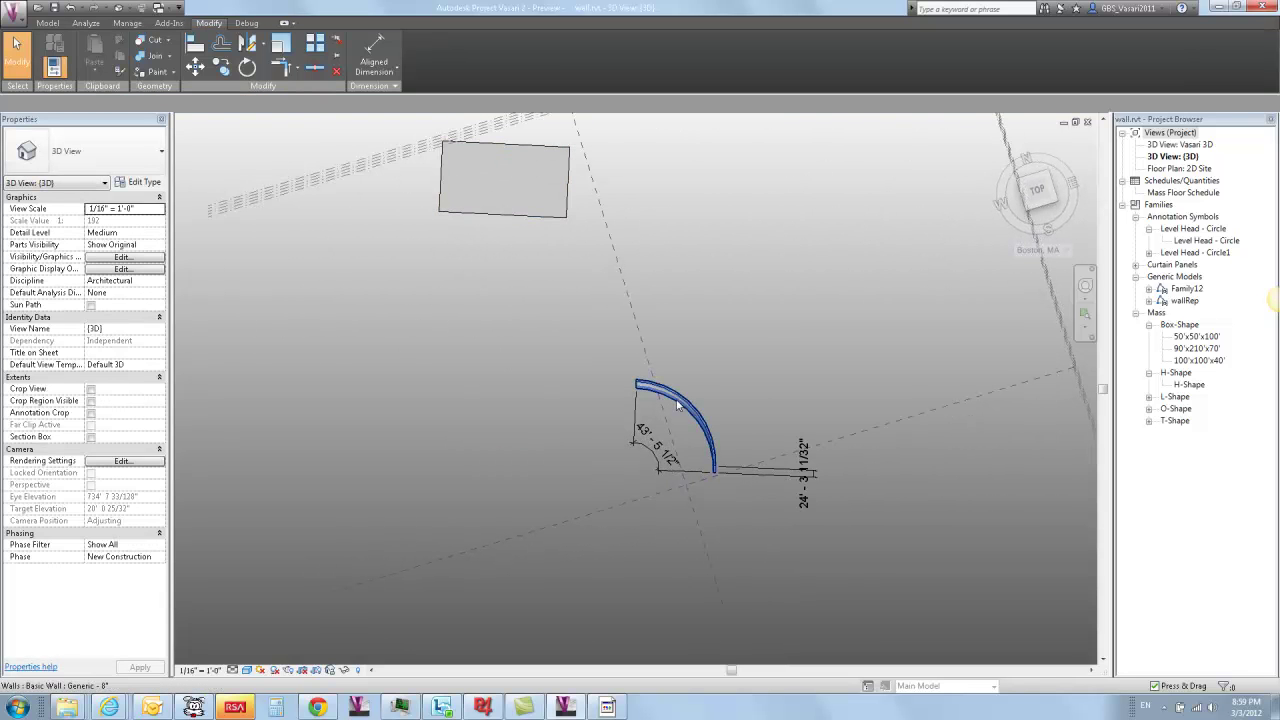
{"action": "middle_click_drag", "start_coordinate": [475, 285], "coordinate": [853, 502], "text": "shift"}
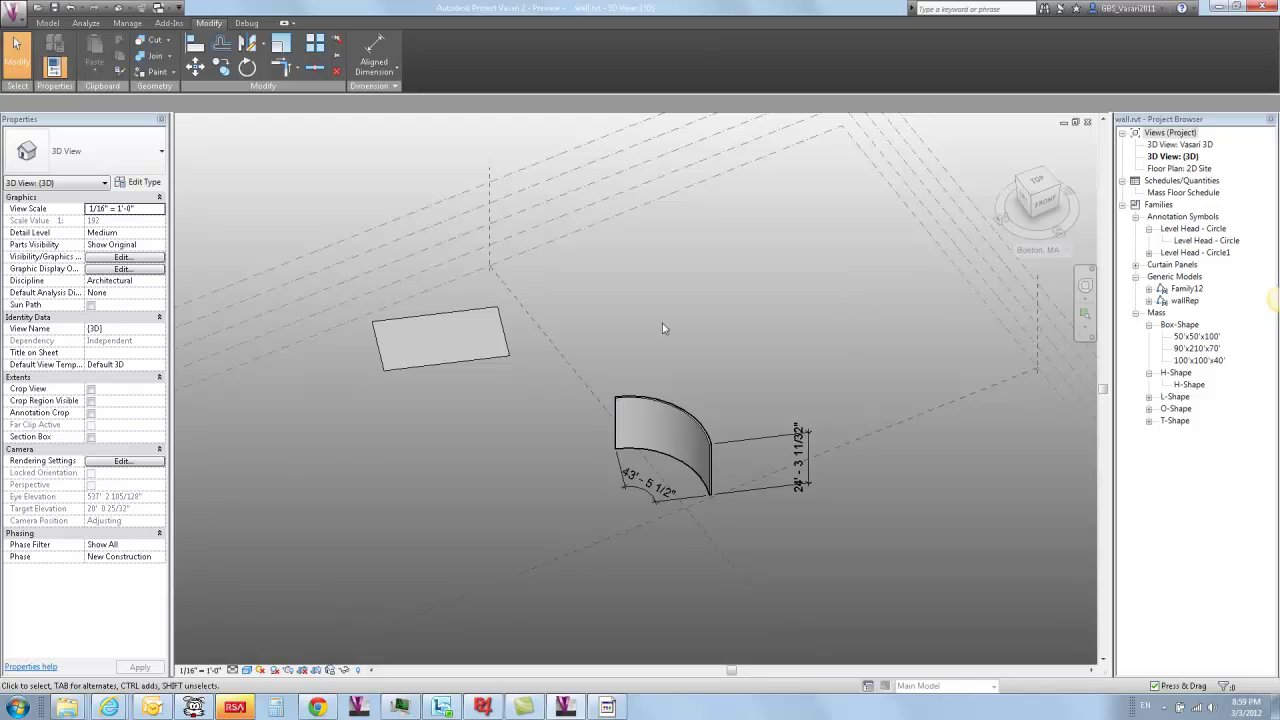
{"action": "middle_click_drag", "start_coordinate": [477, 512], "coordinate": [479, 452], "text": "shift"}
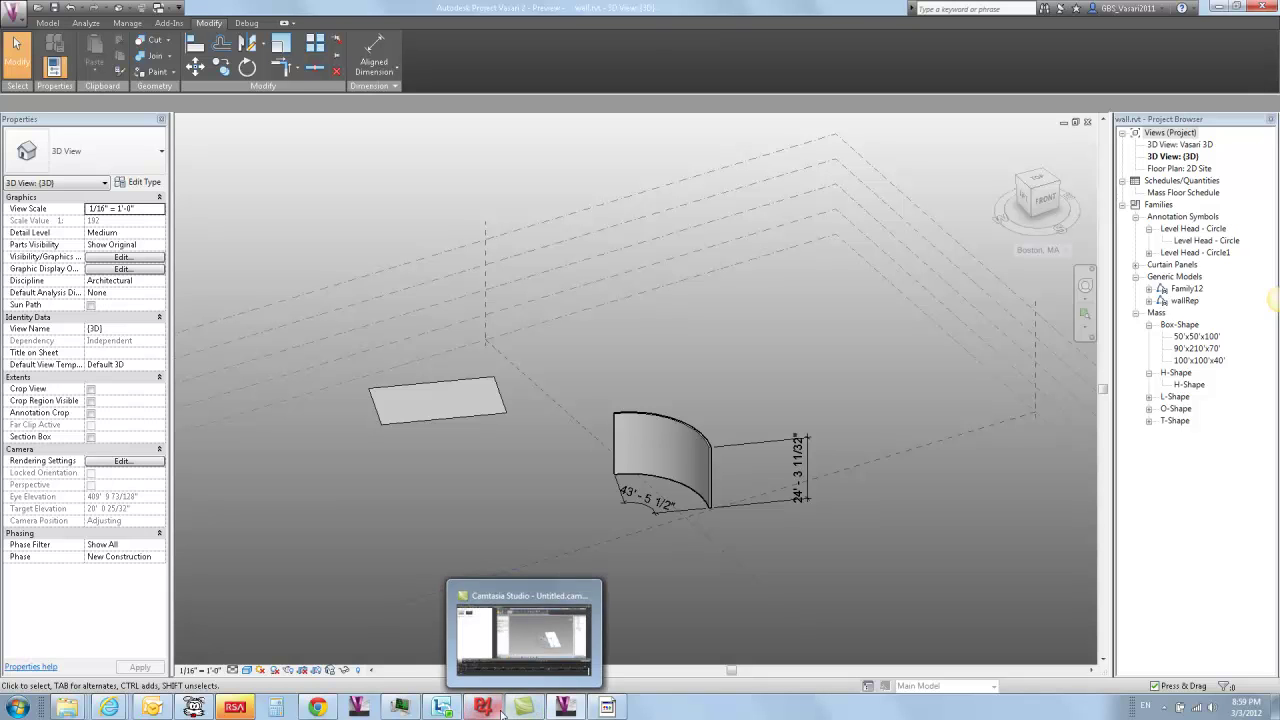
{"action": "mouse_move", "coordinate": [491, 714]}
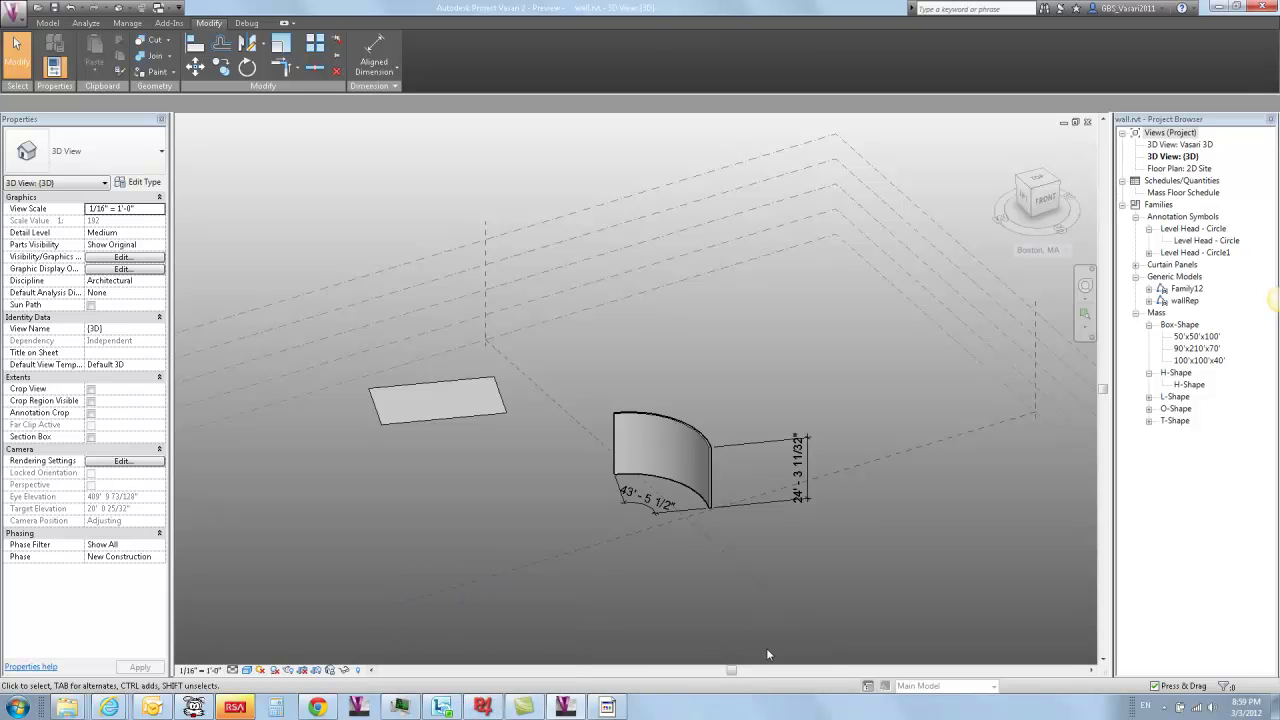